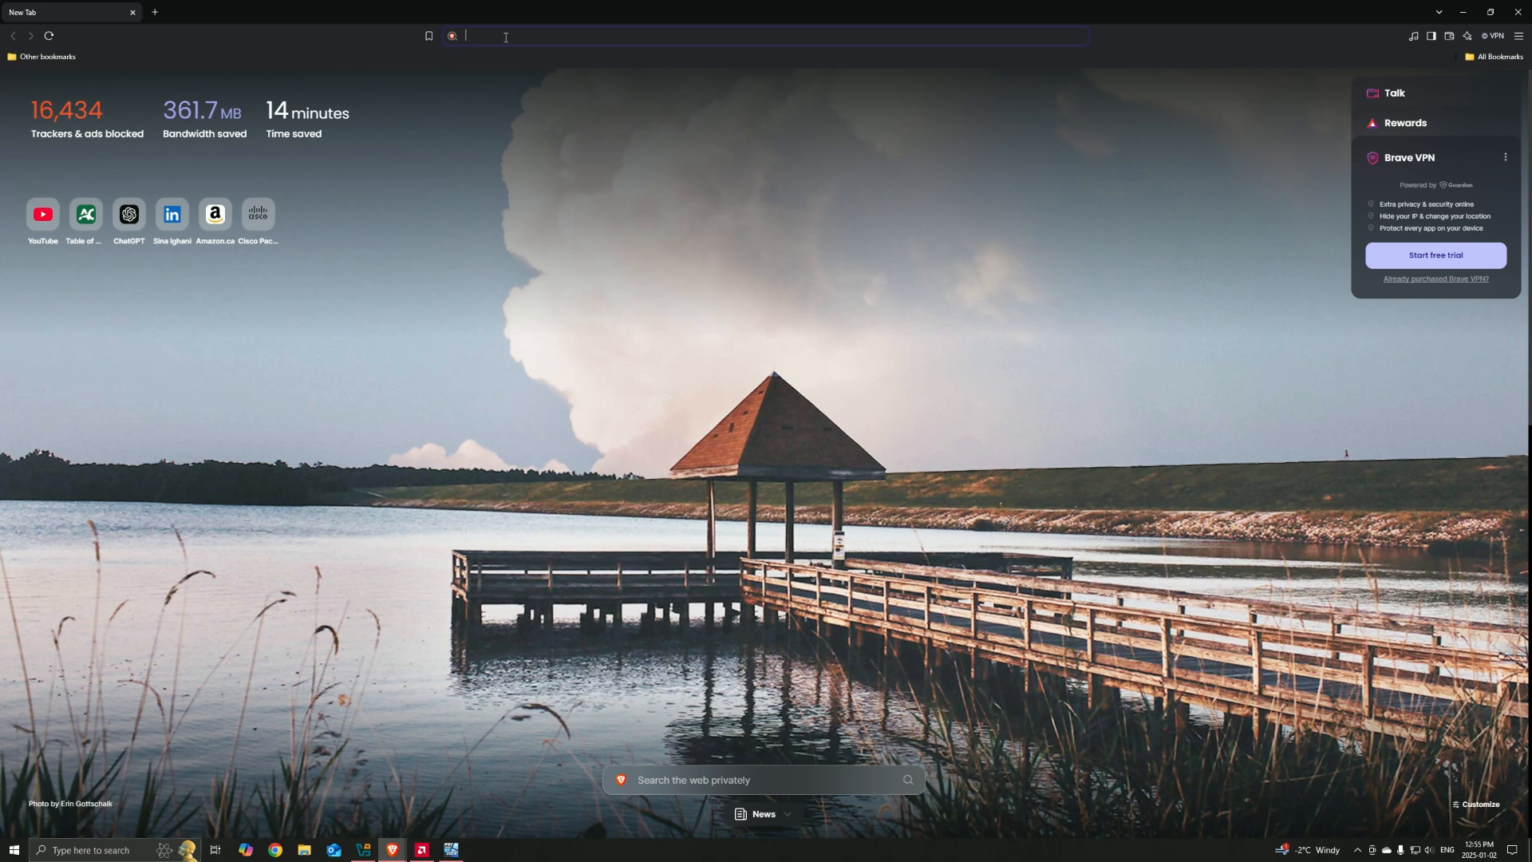
# Step: Search the web for windows server 2019, view its Microsoft Evaluation Center page, and minimize the browser
pyautogui.write('windows server 2019')
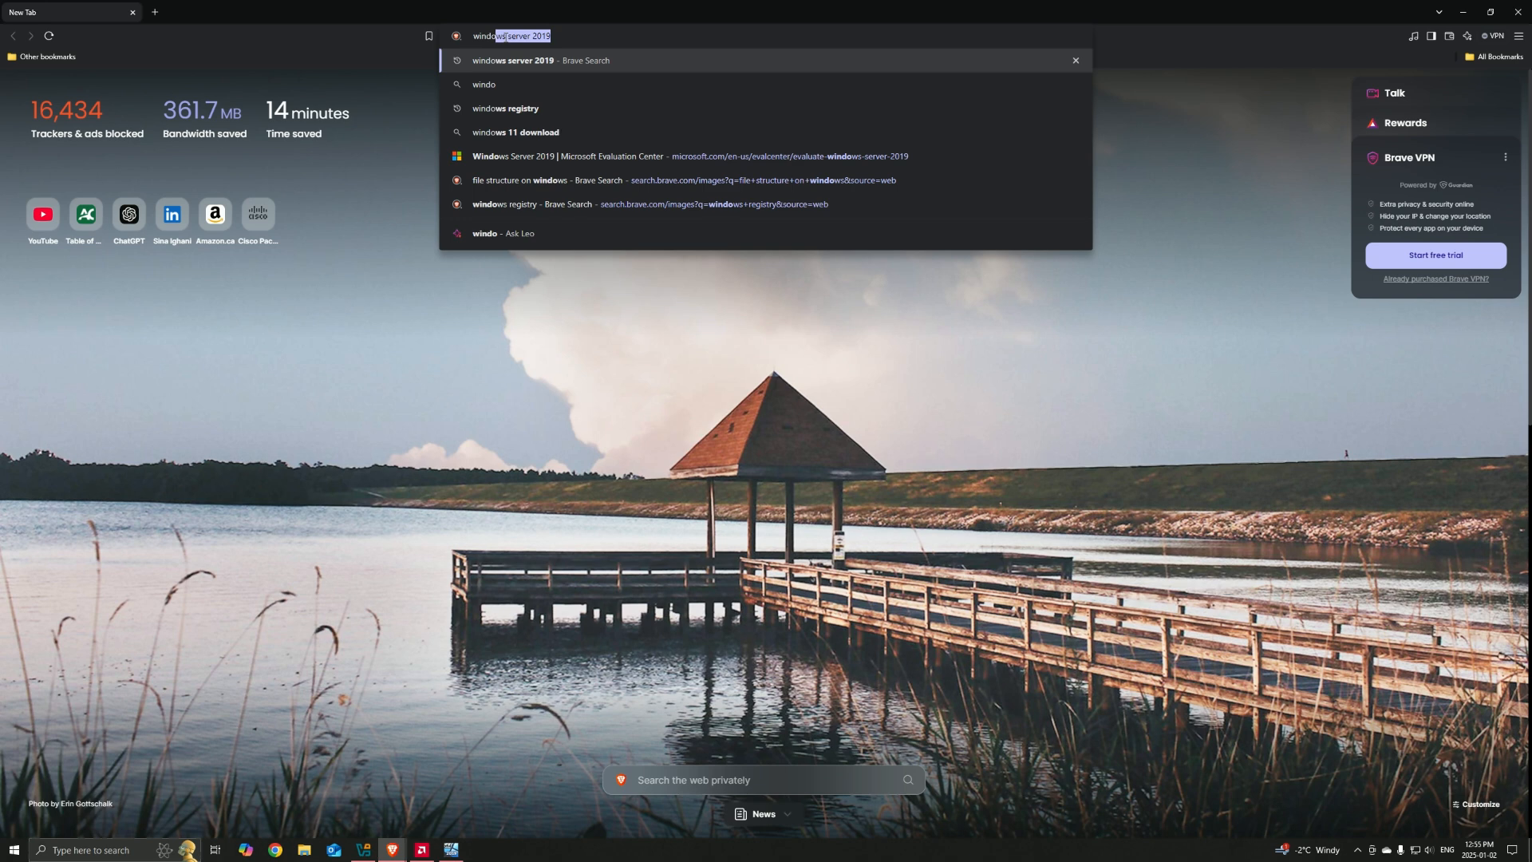
pyautogui.press('Return')
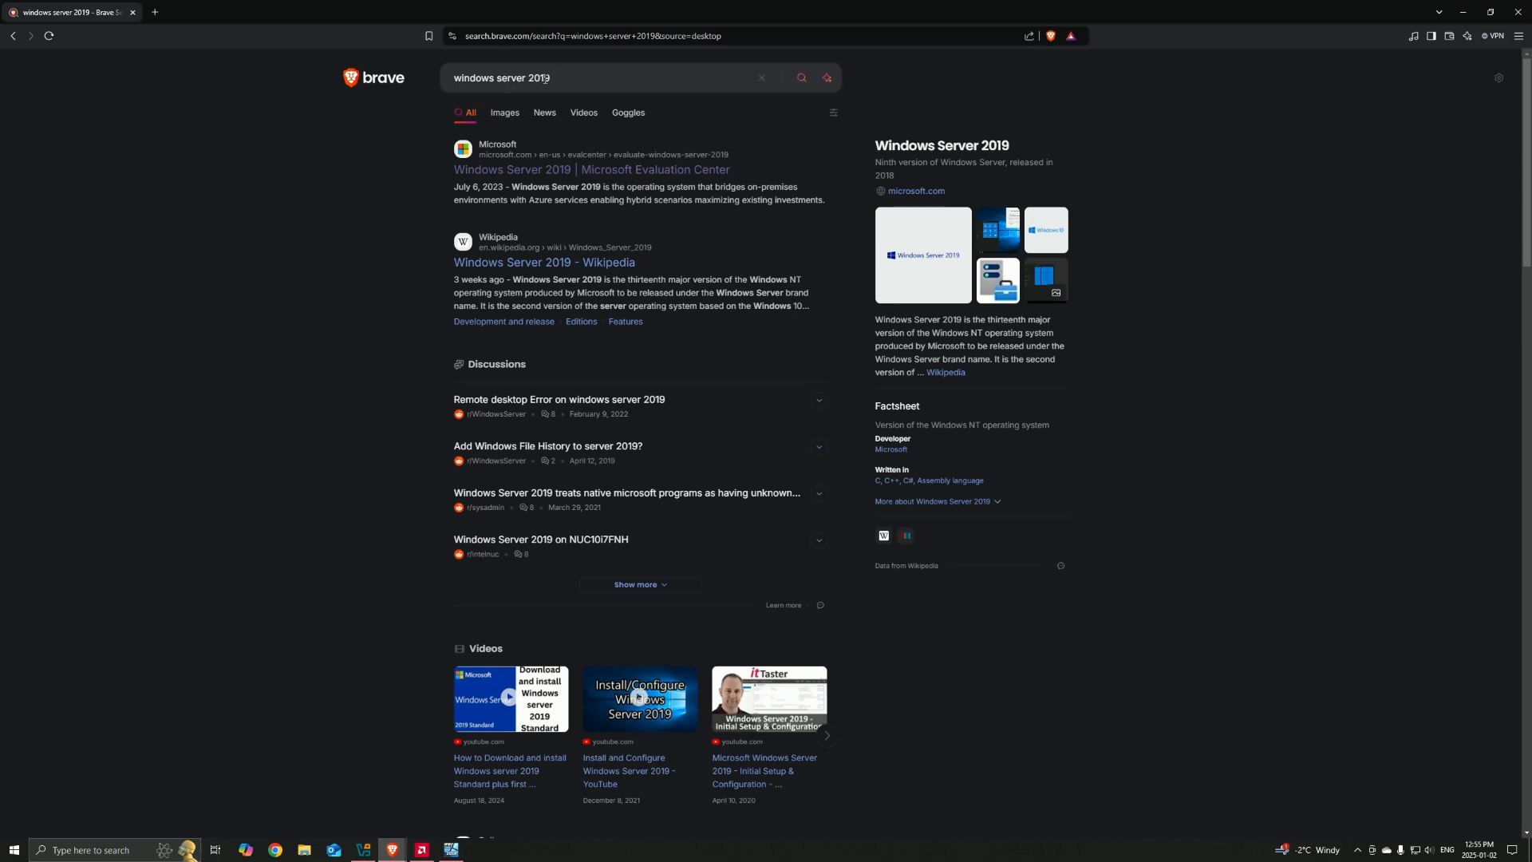
pyautogui.click(502, 171)
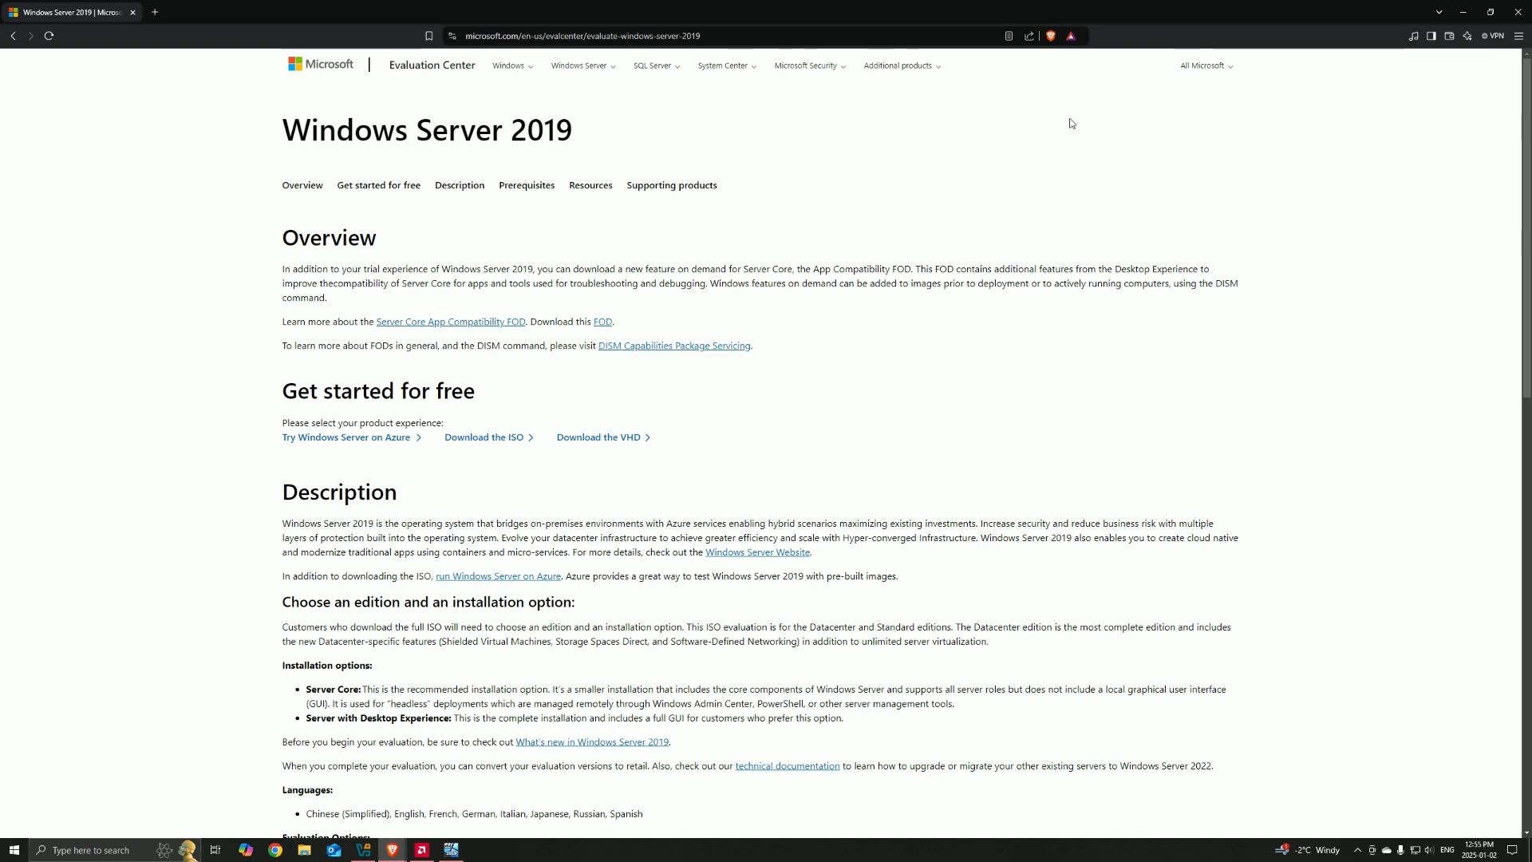
pyautogui.click(1467, 15)
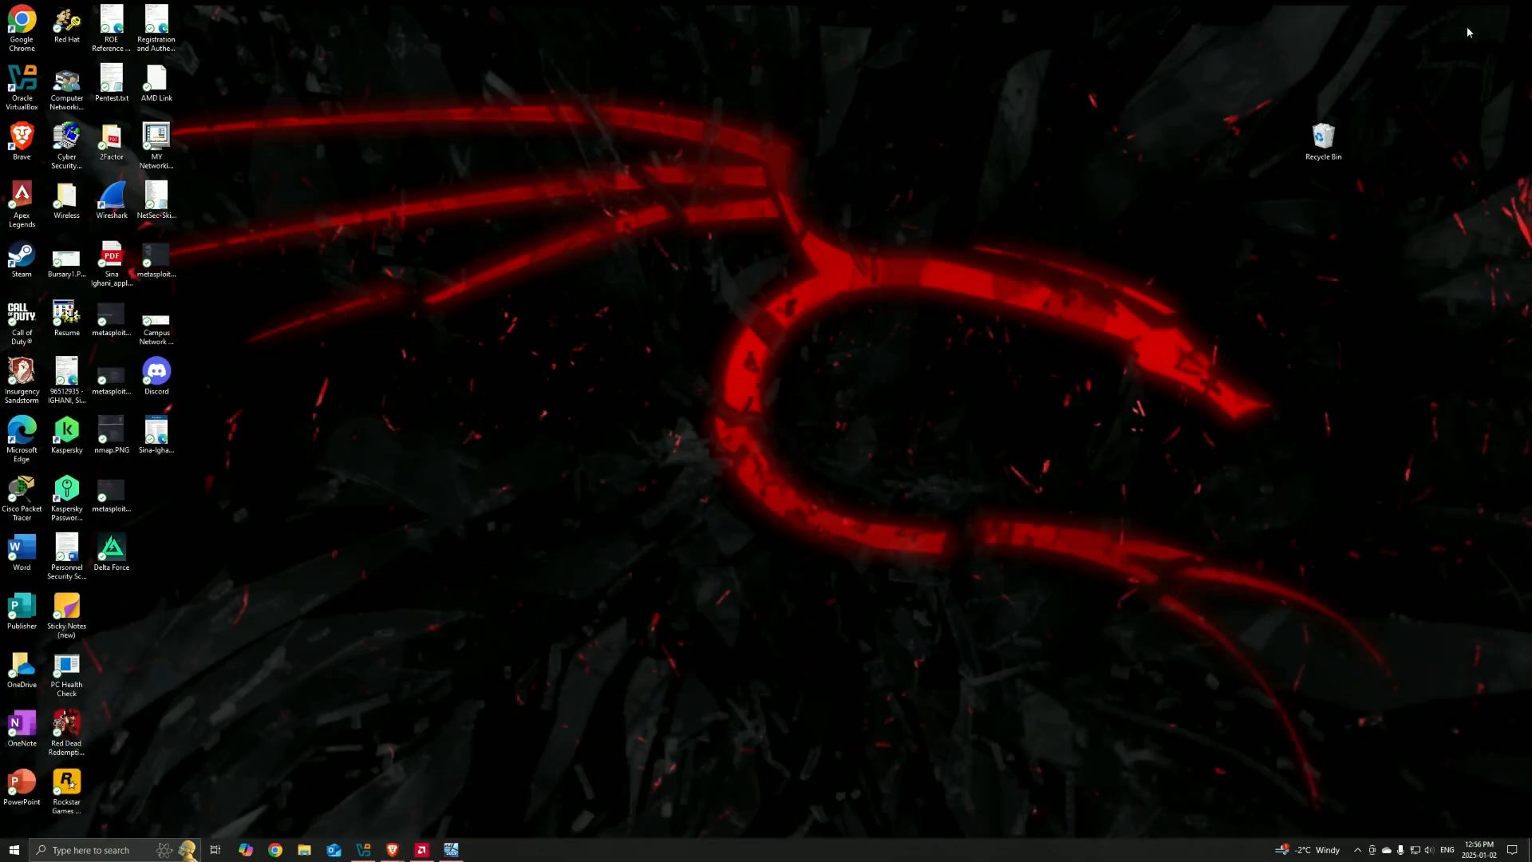
# Step: Review the Win Server 2019 virtual machine's settings in VirtualBox Manager, including network Adapter 1 and Adapter 2, without changing them
pyautogui.click(463, 850)
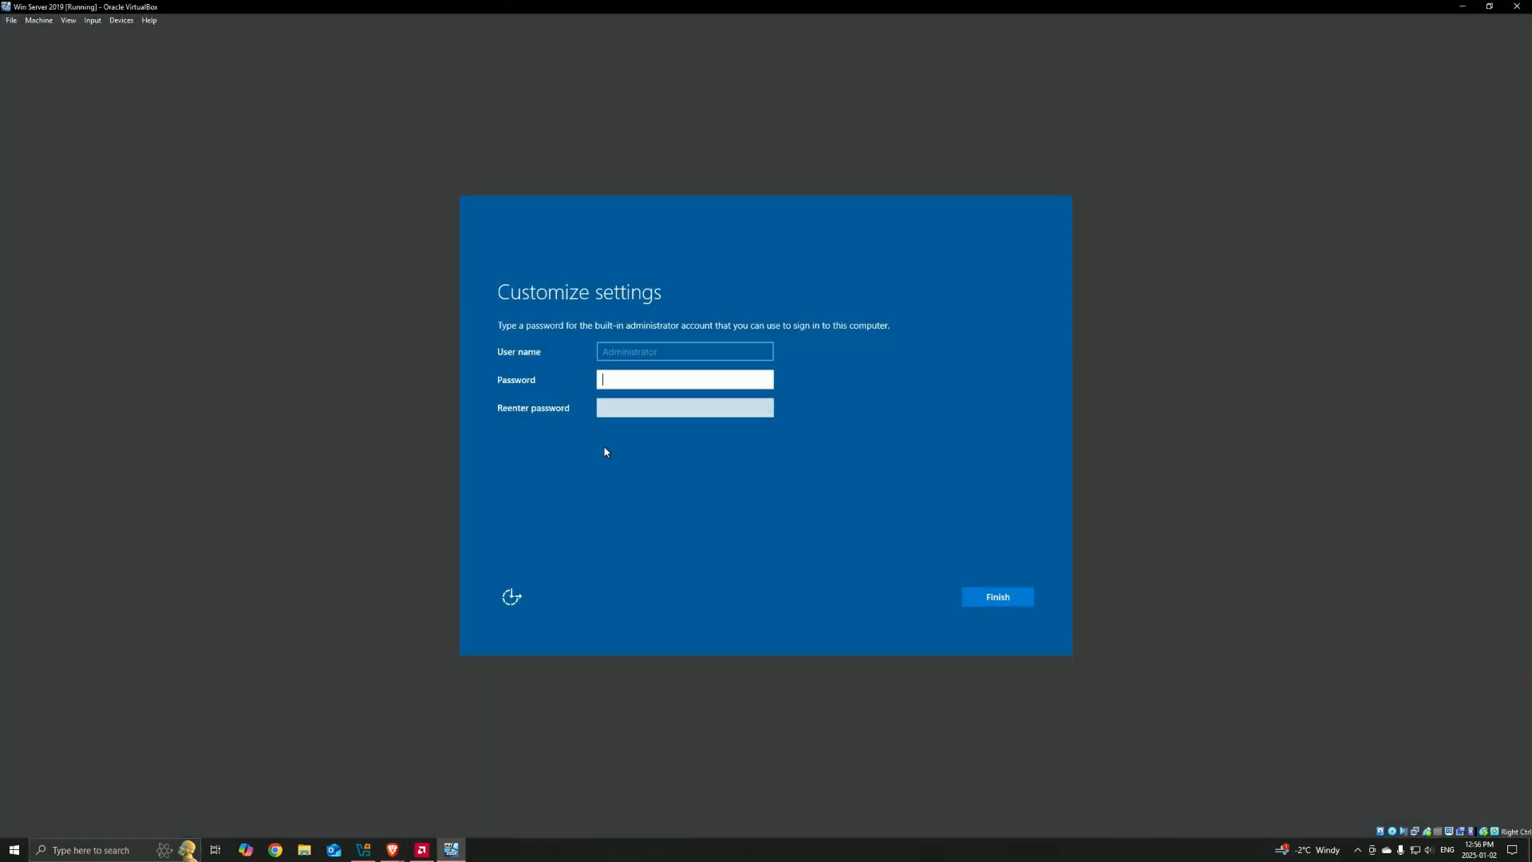
pyautogui.click(367, 847)
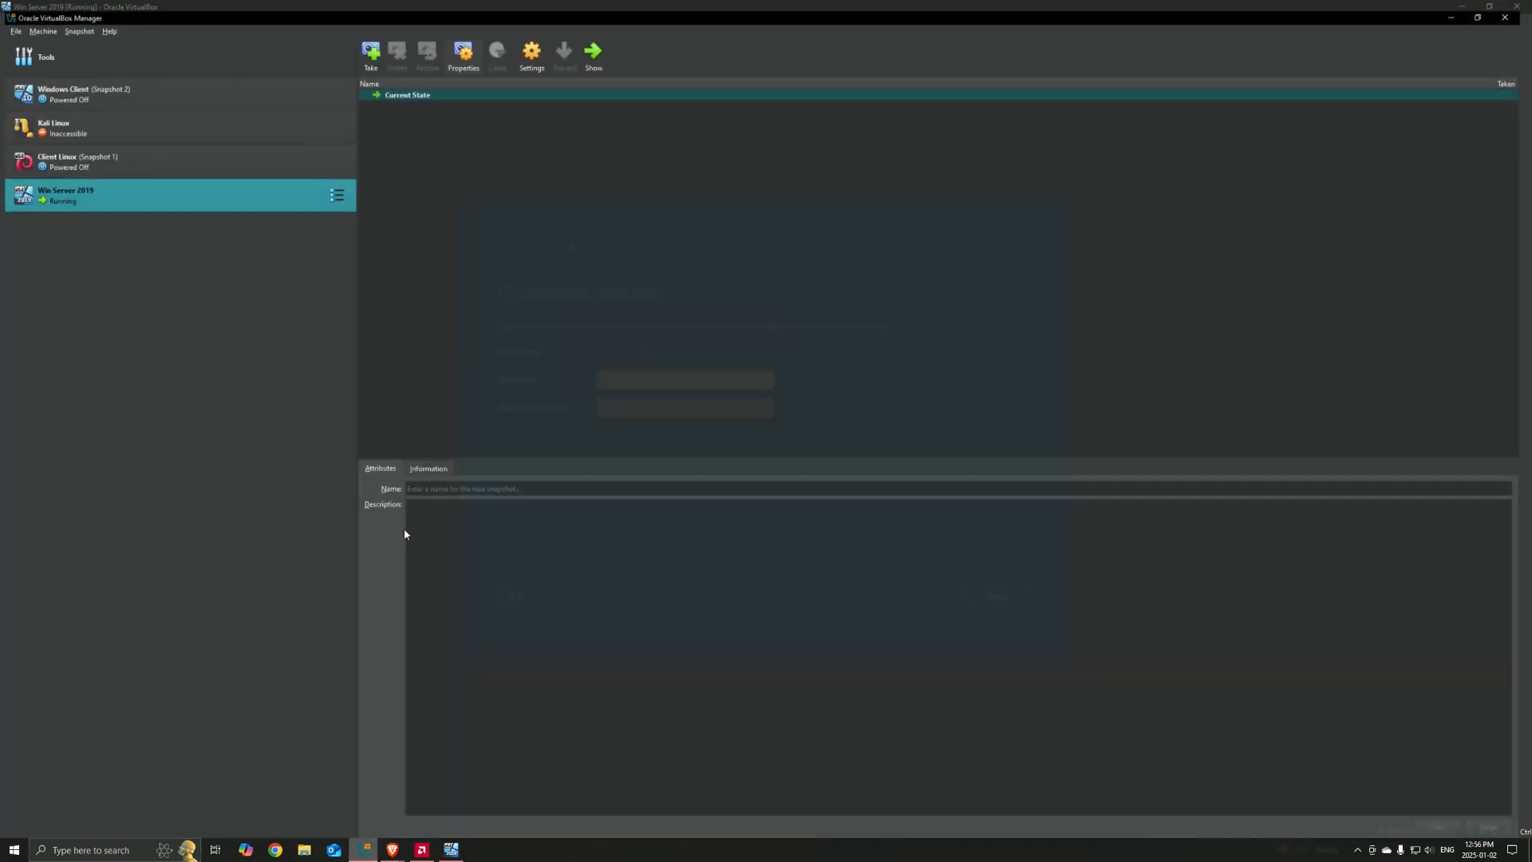
pyautogui.click(538, 57)
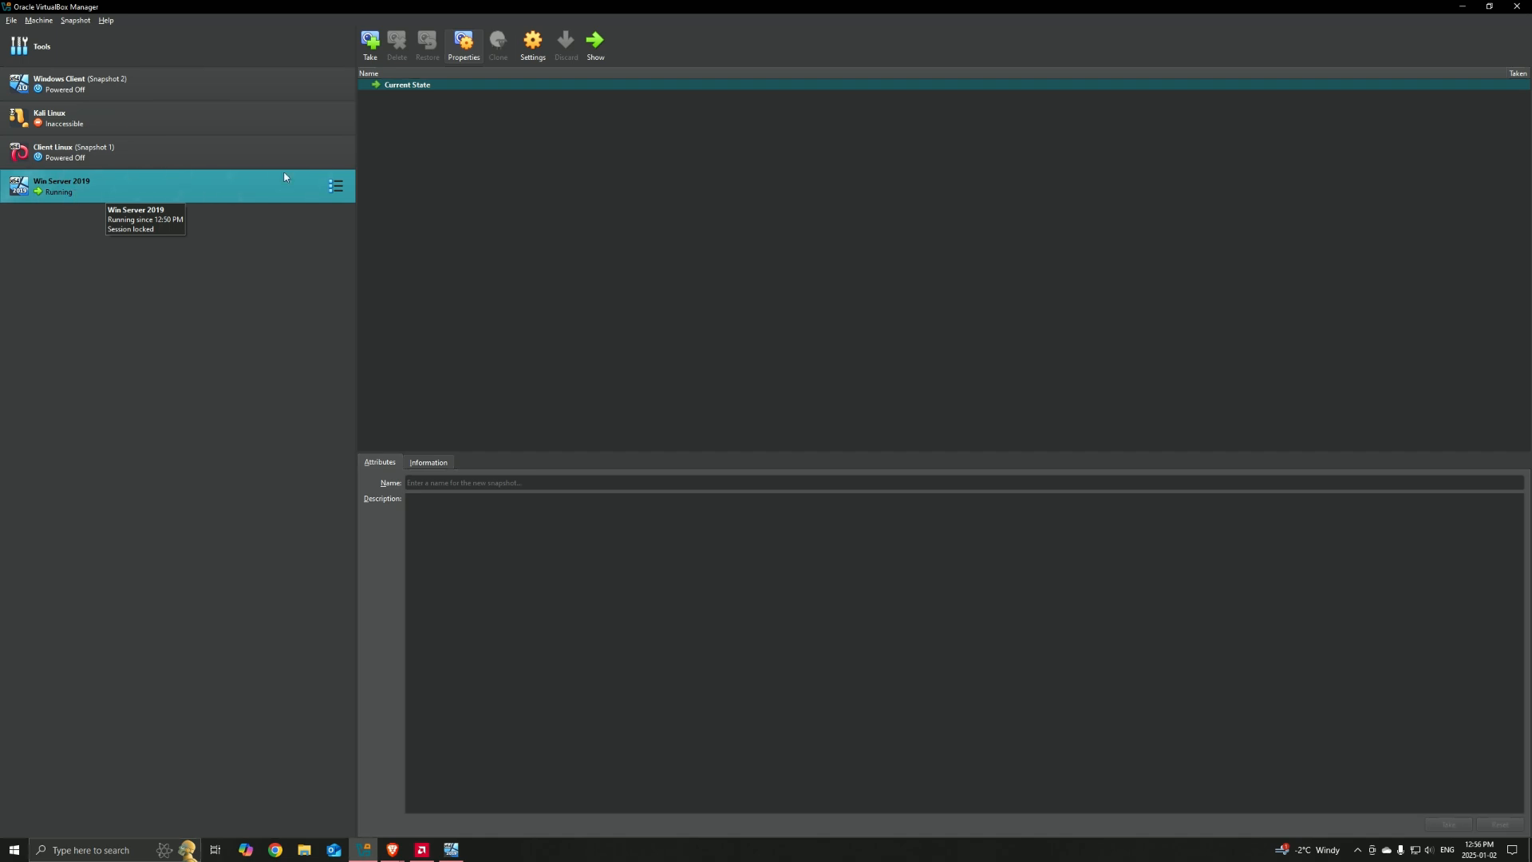
pyautogui.click(534, 49)
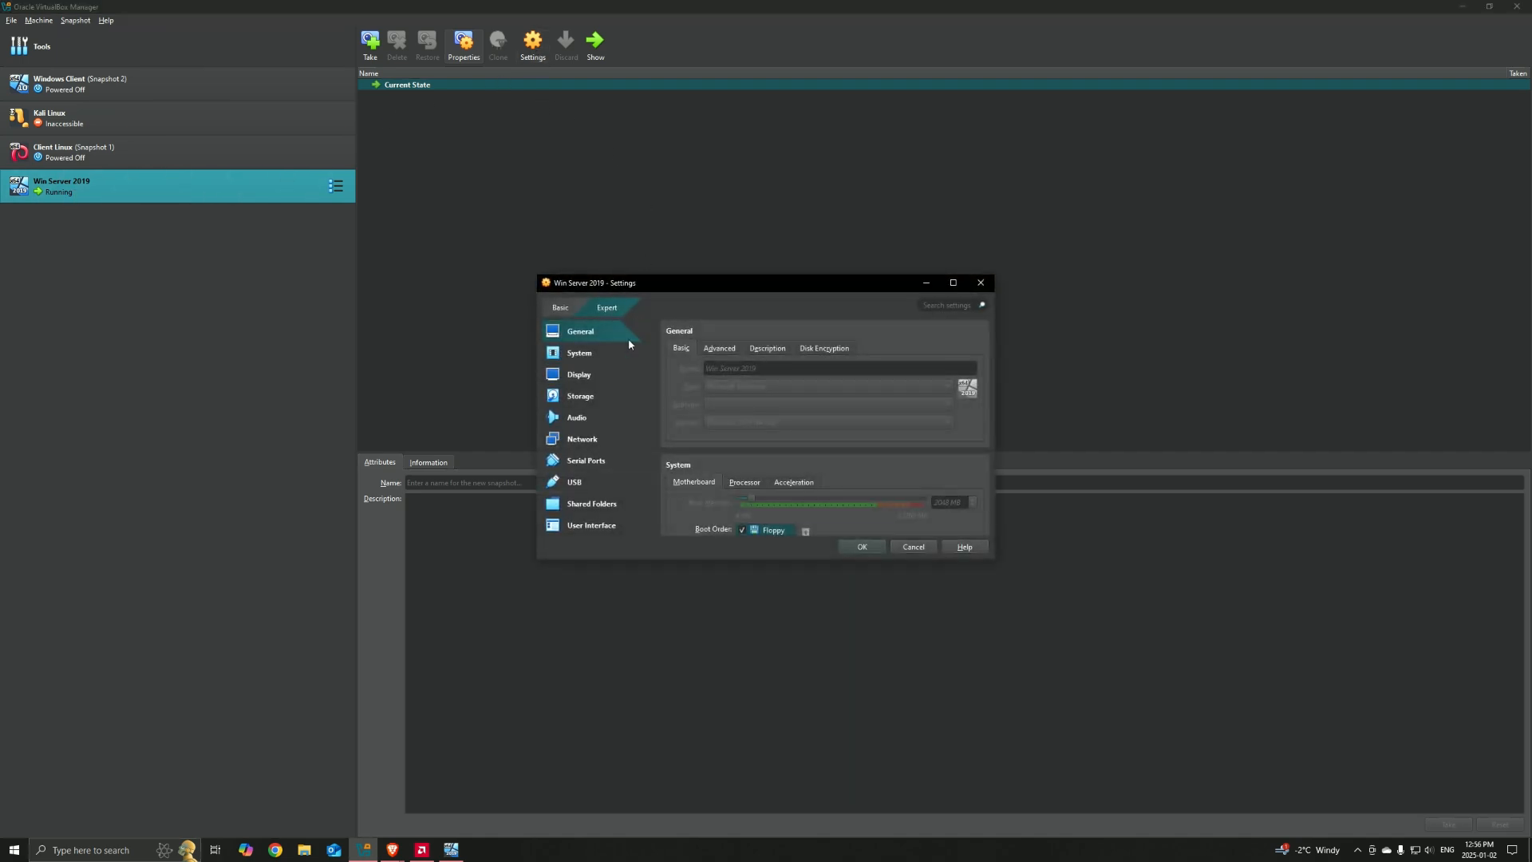
pyautogui.scroll(-5, 692, 388)
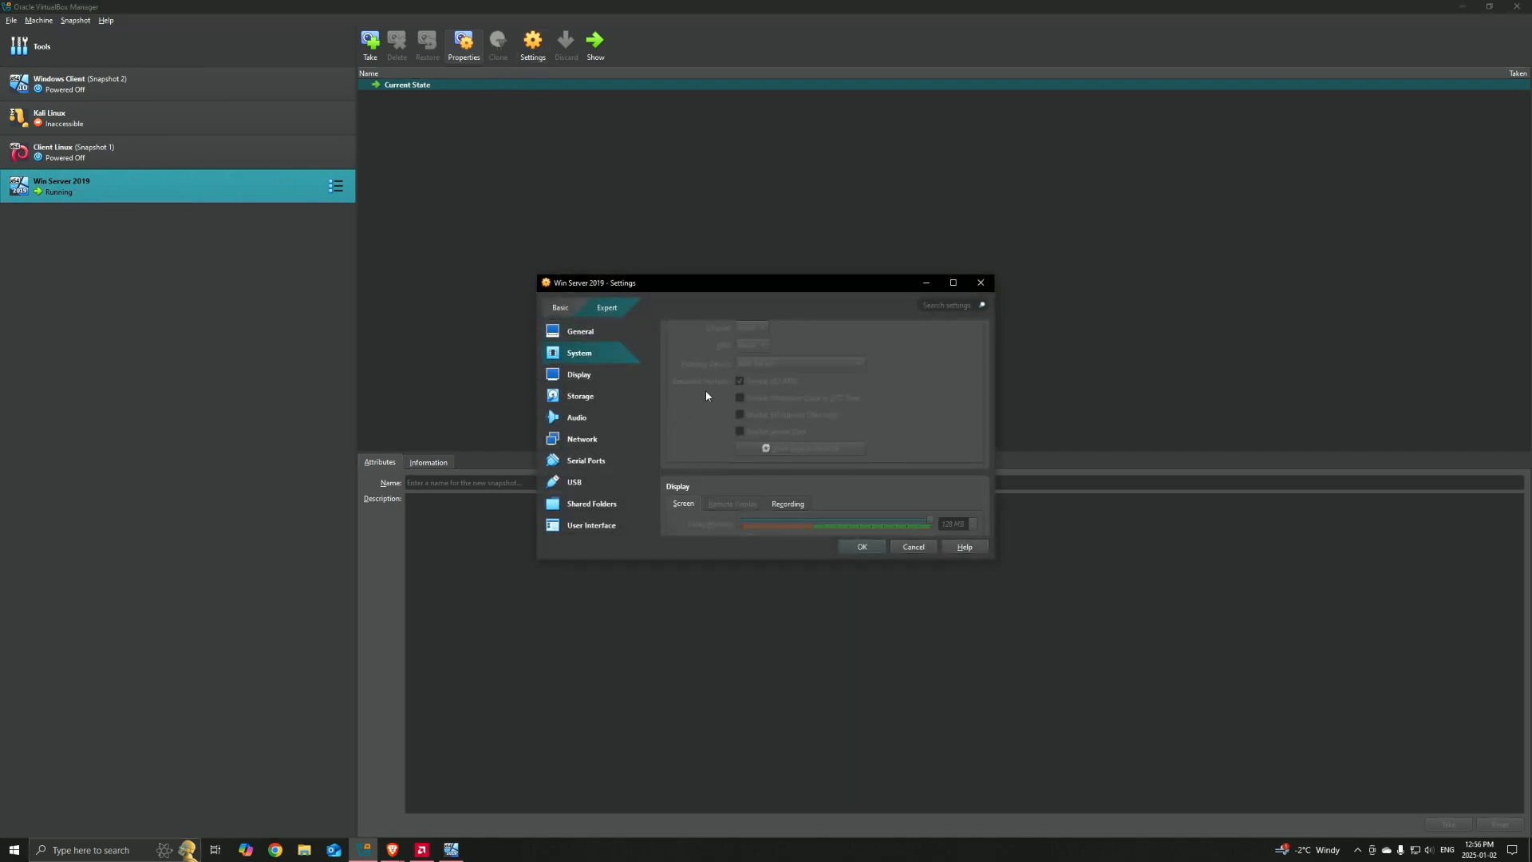
pyautogui.scroll(-3, 706, 395)
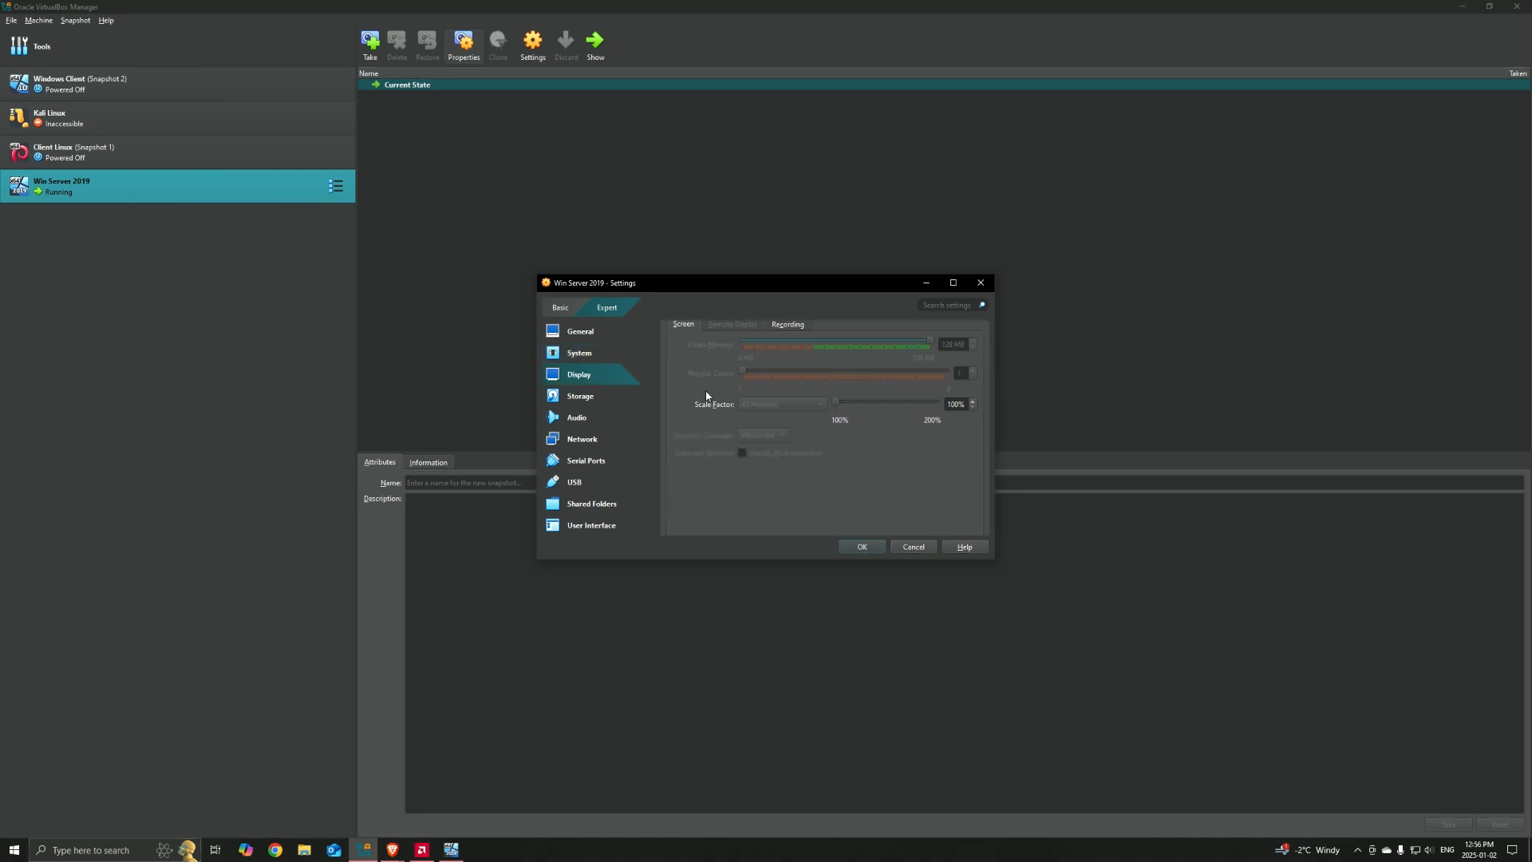
pyautogui.scroll(-6, 706, 395)
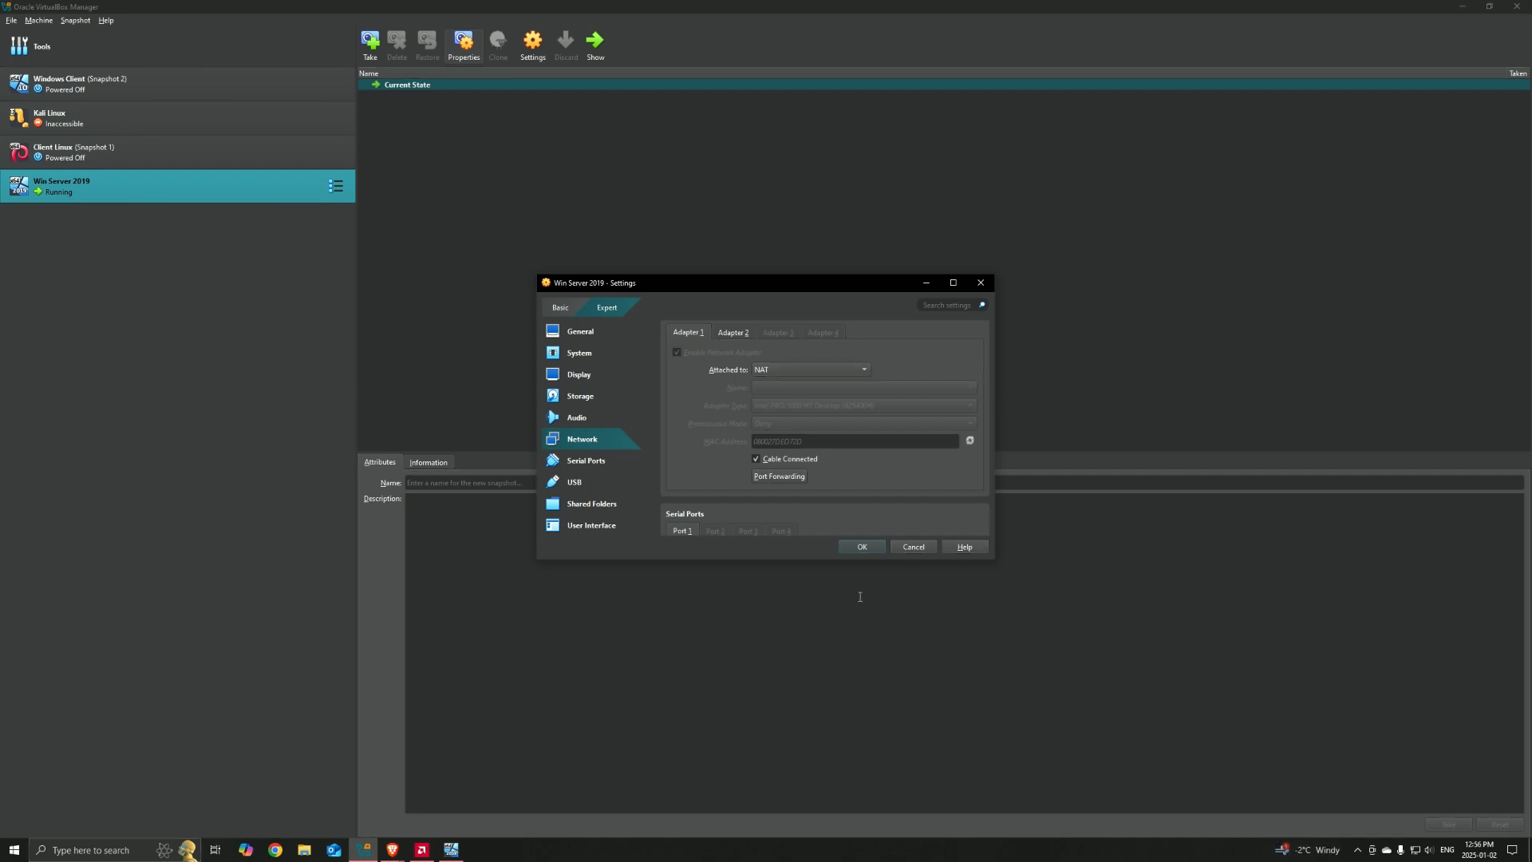
pyautogui.click(733, 334)
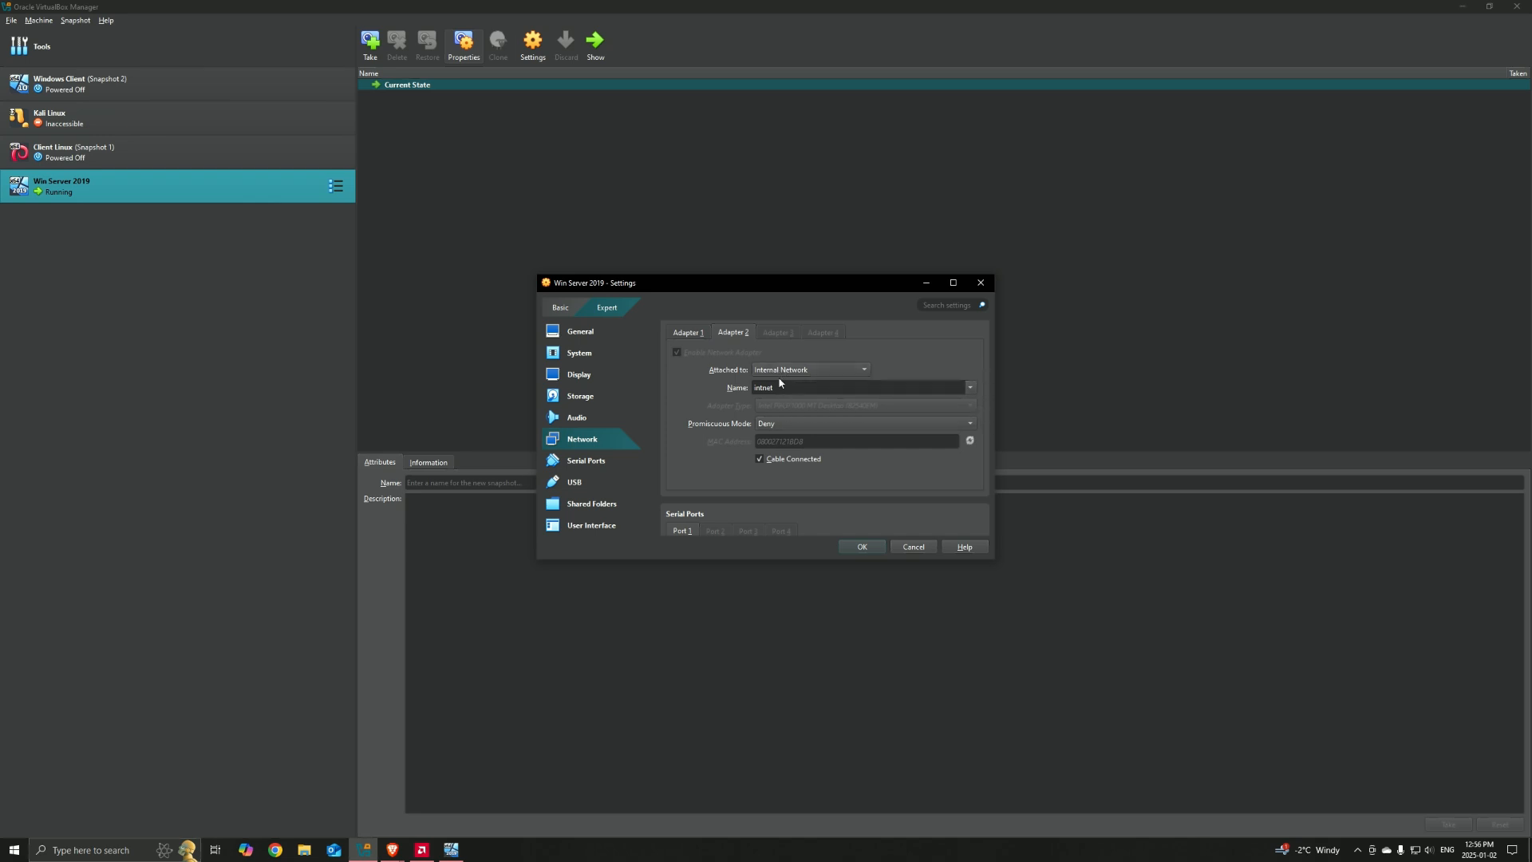
pyautogui.click(982, 283)
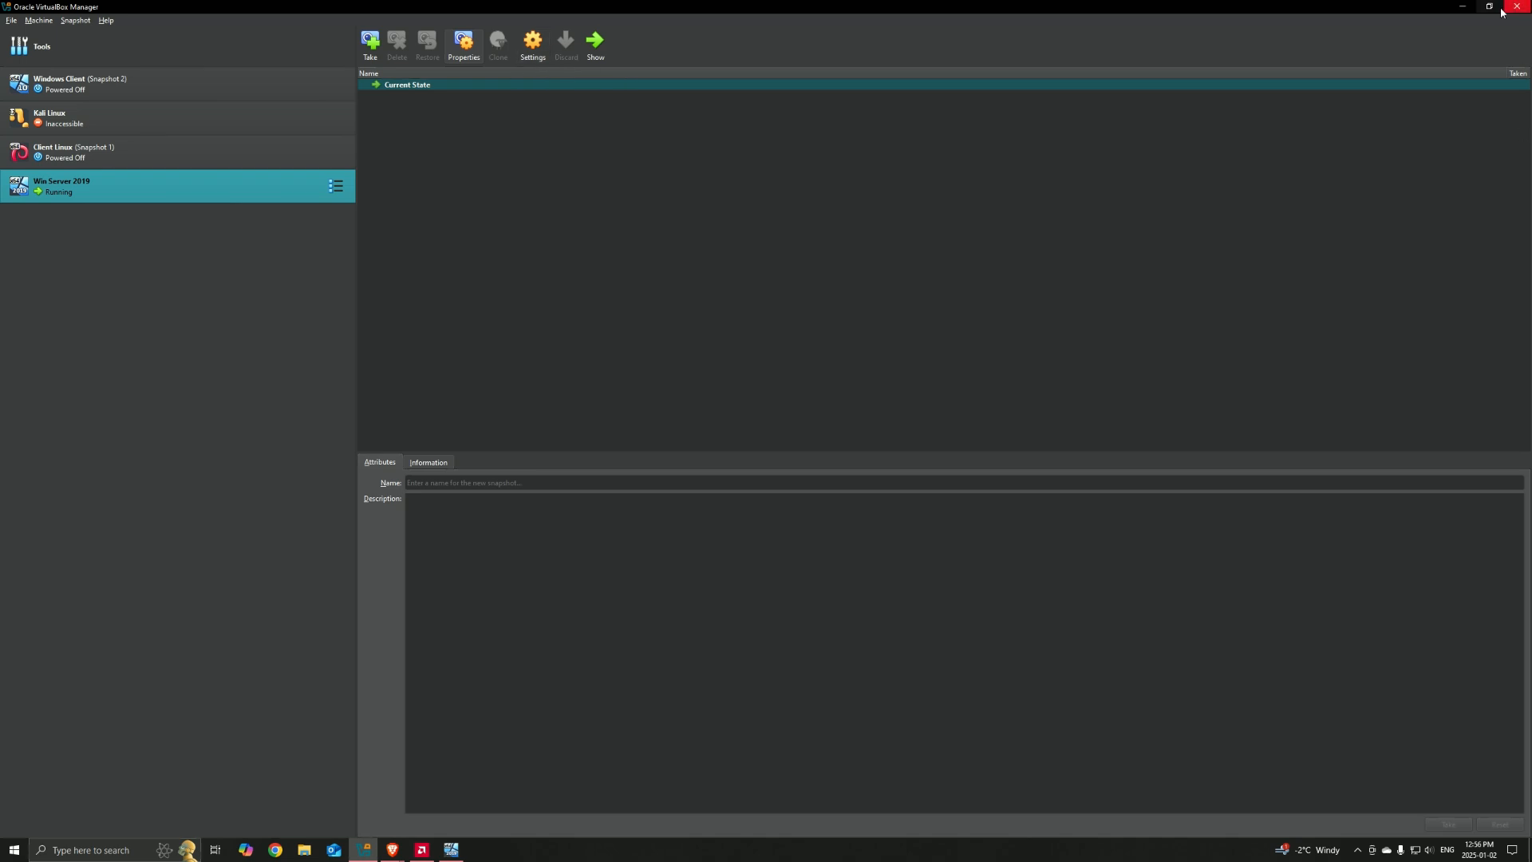
pyautogui.click(1462, 6)
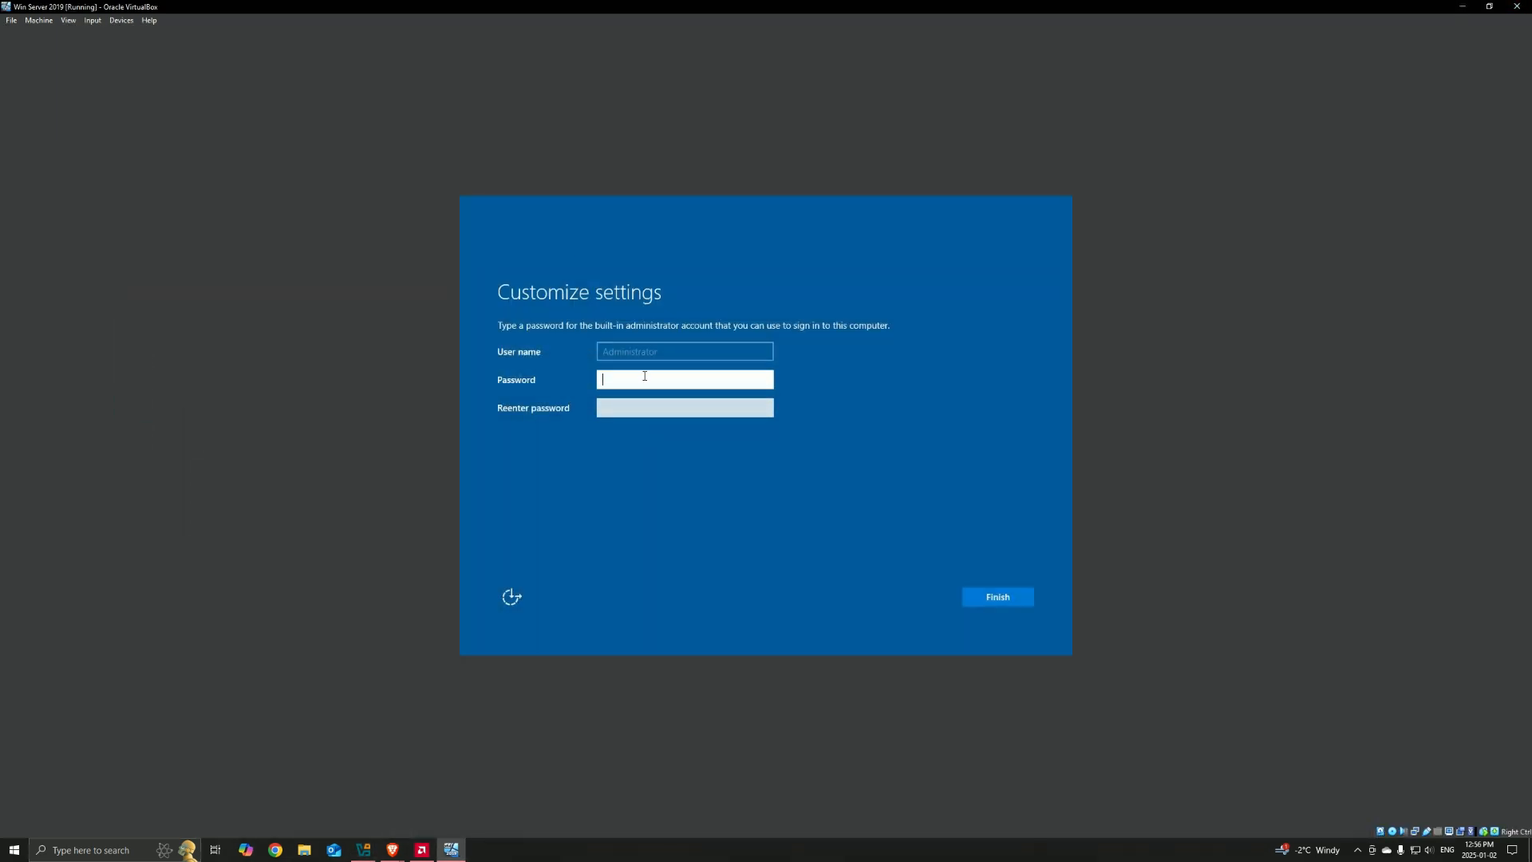
# Step: Enter and confirm a password for the built-in Administrator account and finish the Windows Server setup
pyautogui.write('•••••••••')
pyautogui.press('Tab')
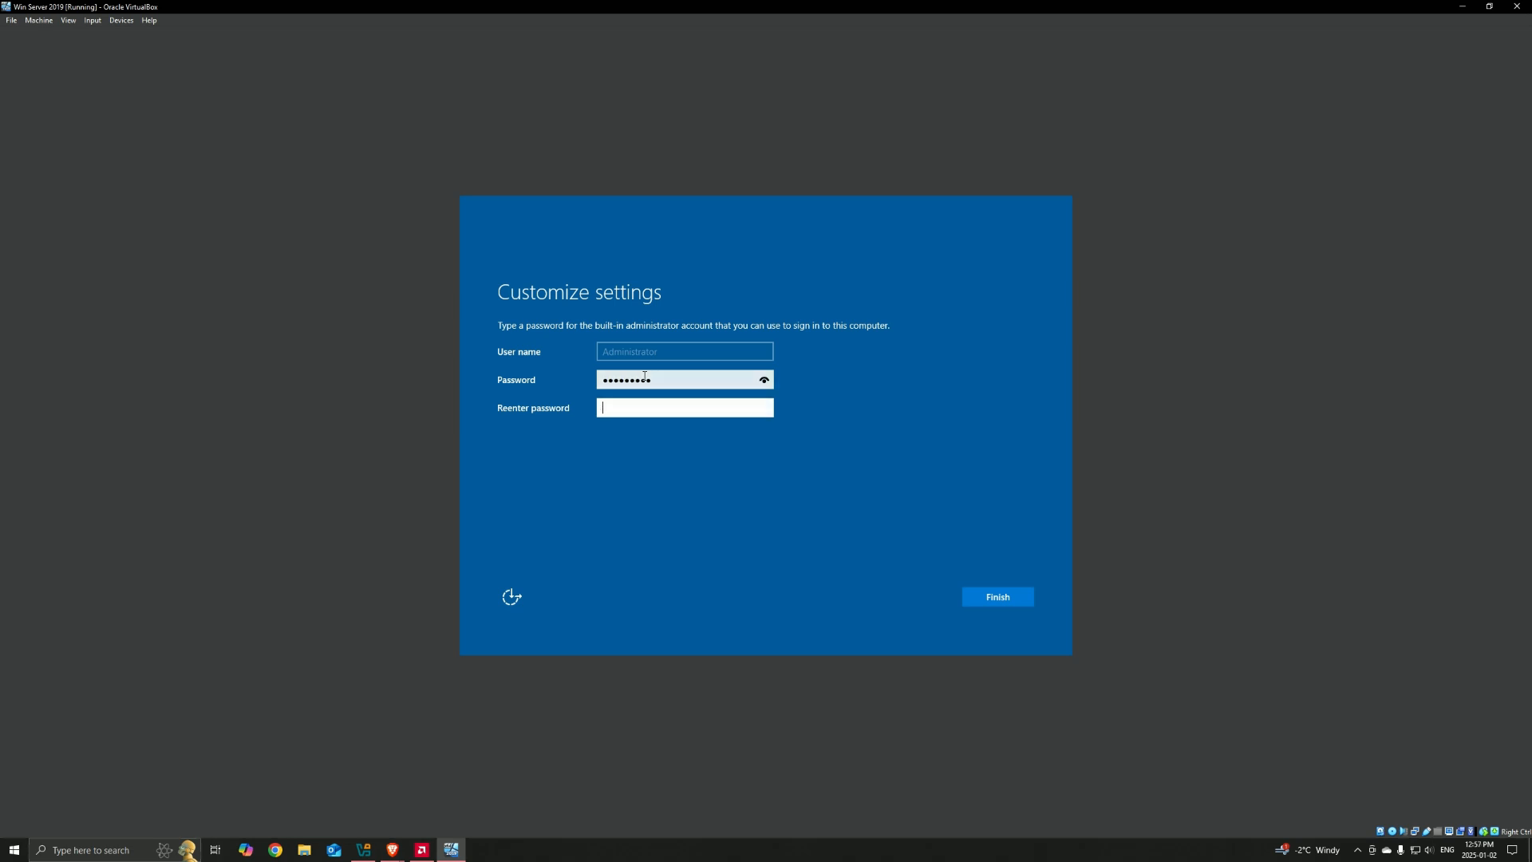
pyautogui.write('•••••••••')
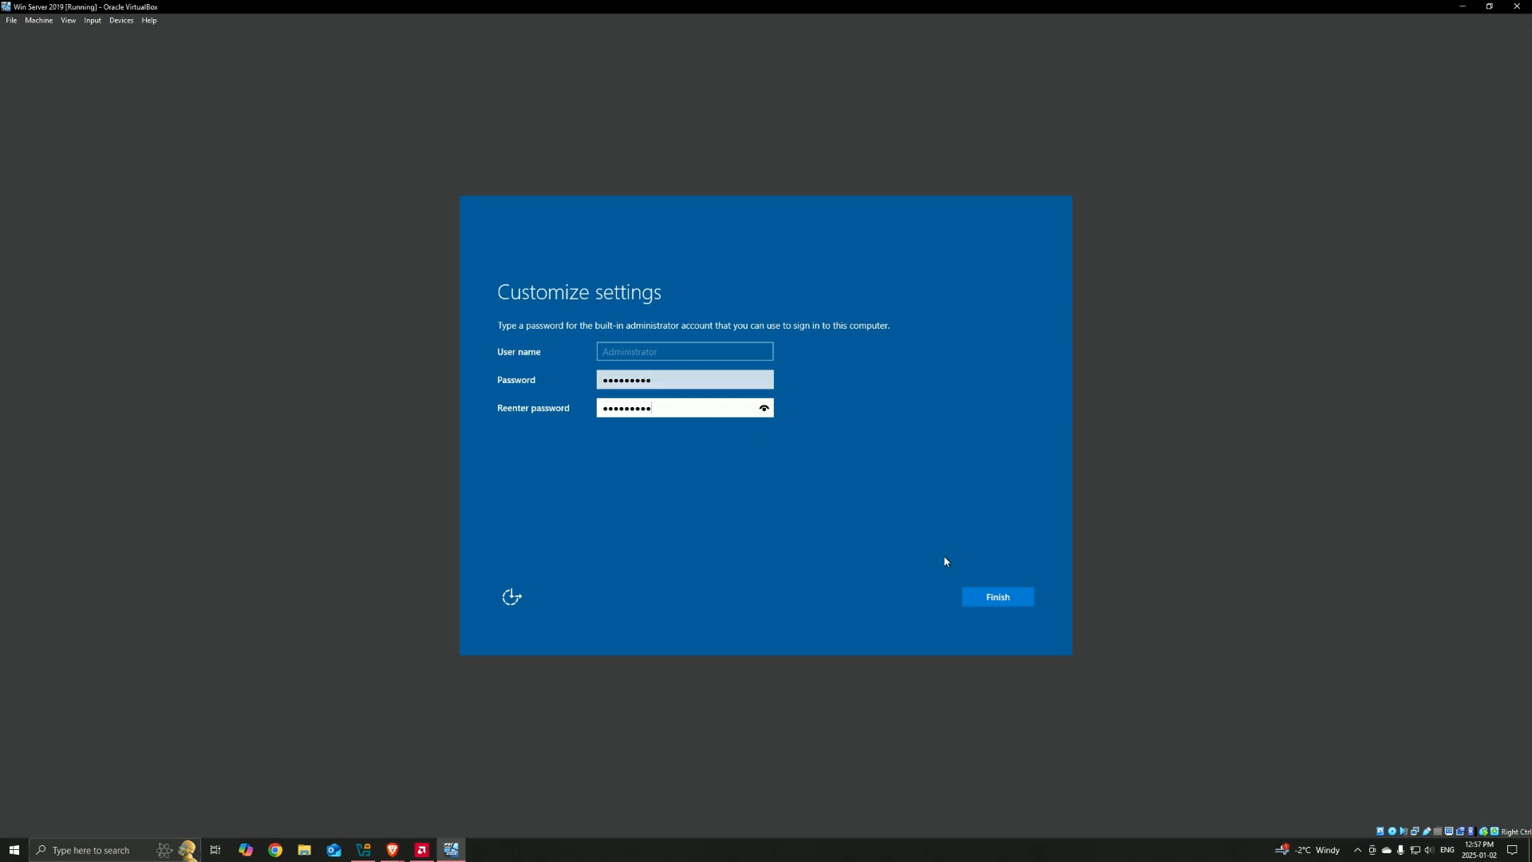
pyautogui.click(998, 599)
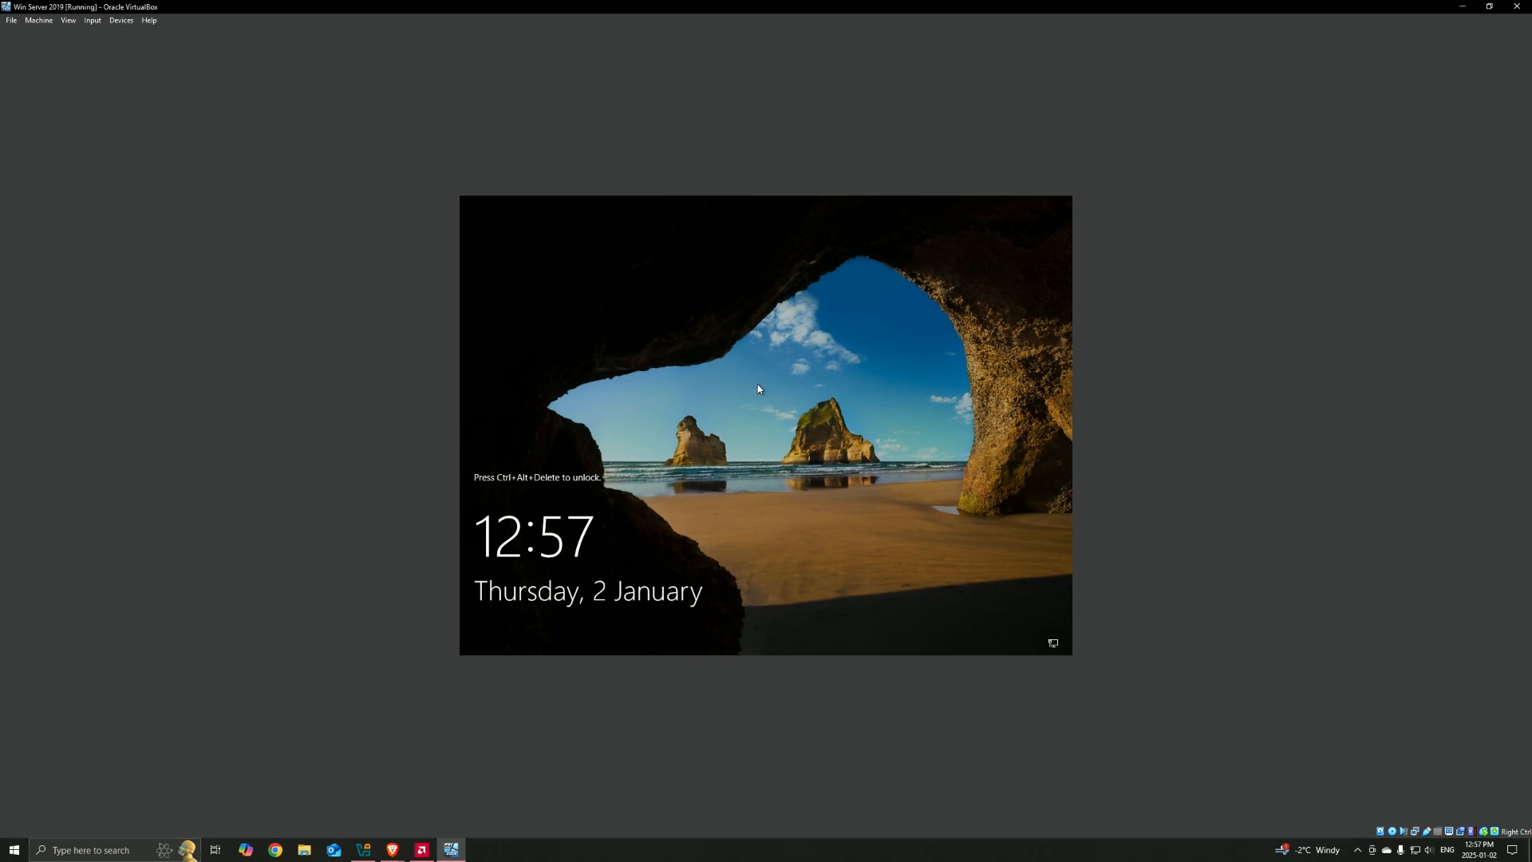
# Step: Unlock the server, sign in as Administrator with the account password, and allow the PC to be discoverable on the network
pyautogui.hotkey('ctrl', 'alt', 'Delete')
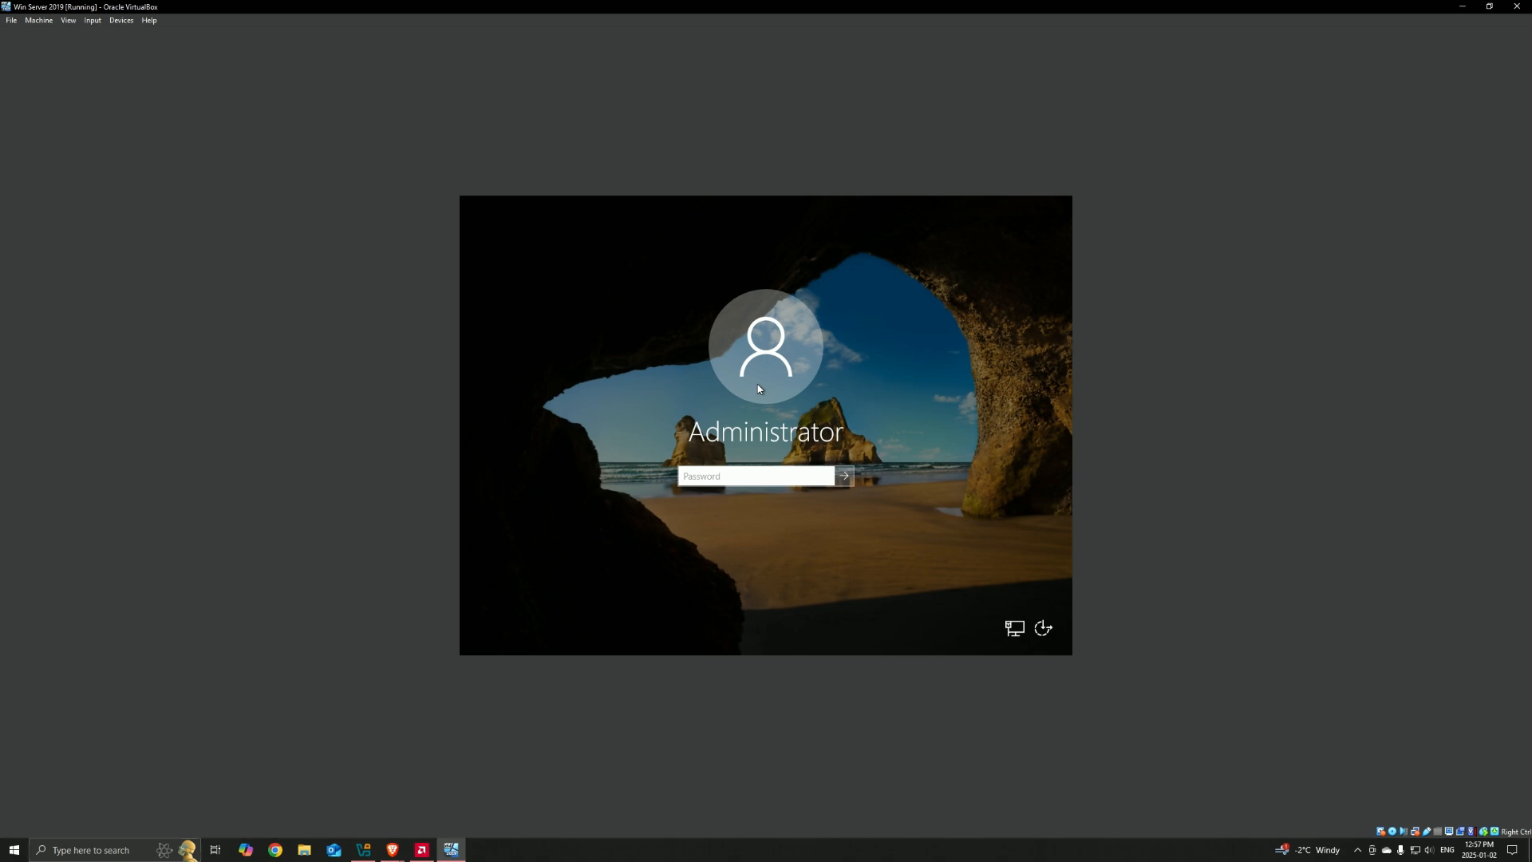
pyautogui.write('********')
pyautogui.press('Return')
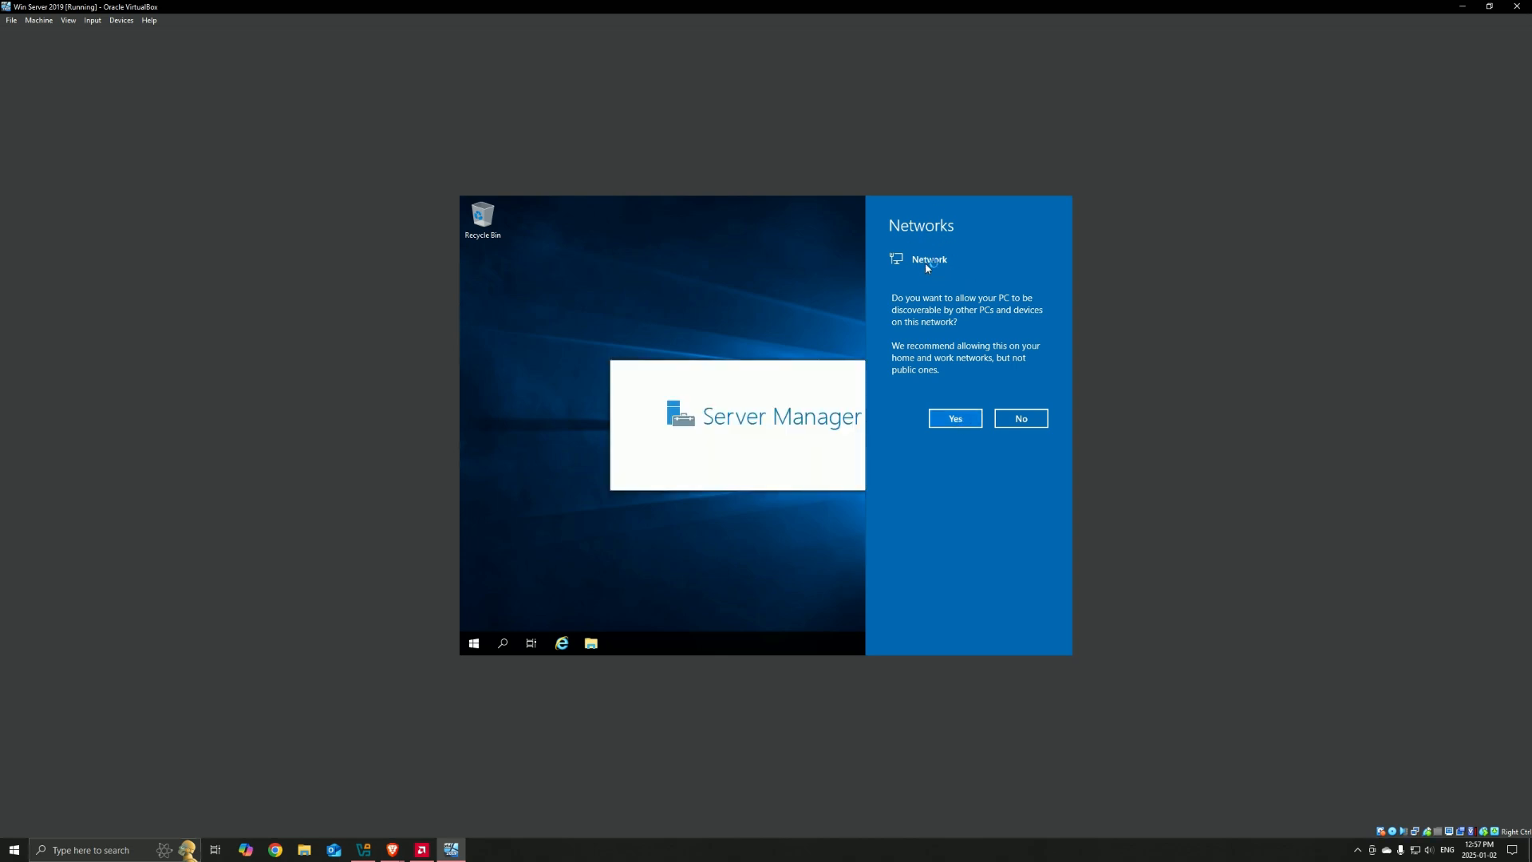
pyautogui.click(958, 419)
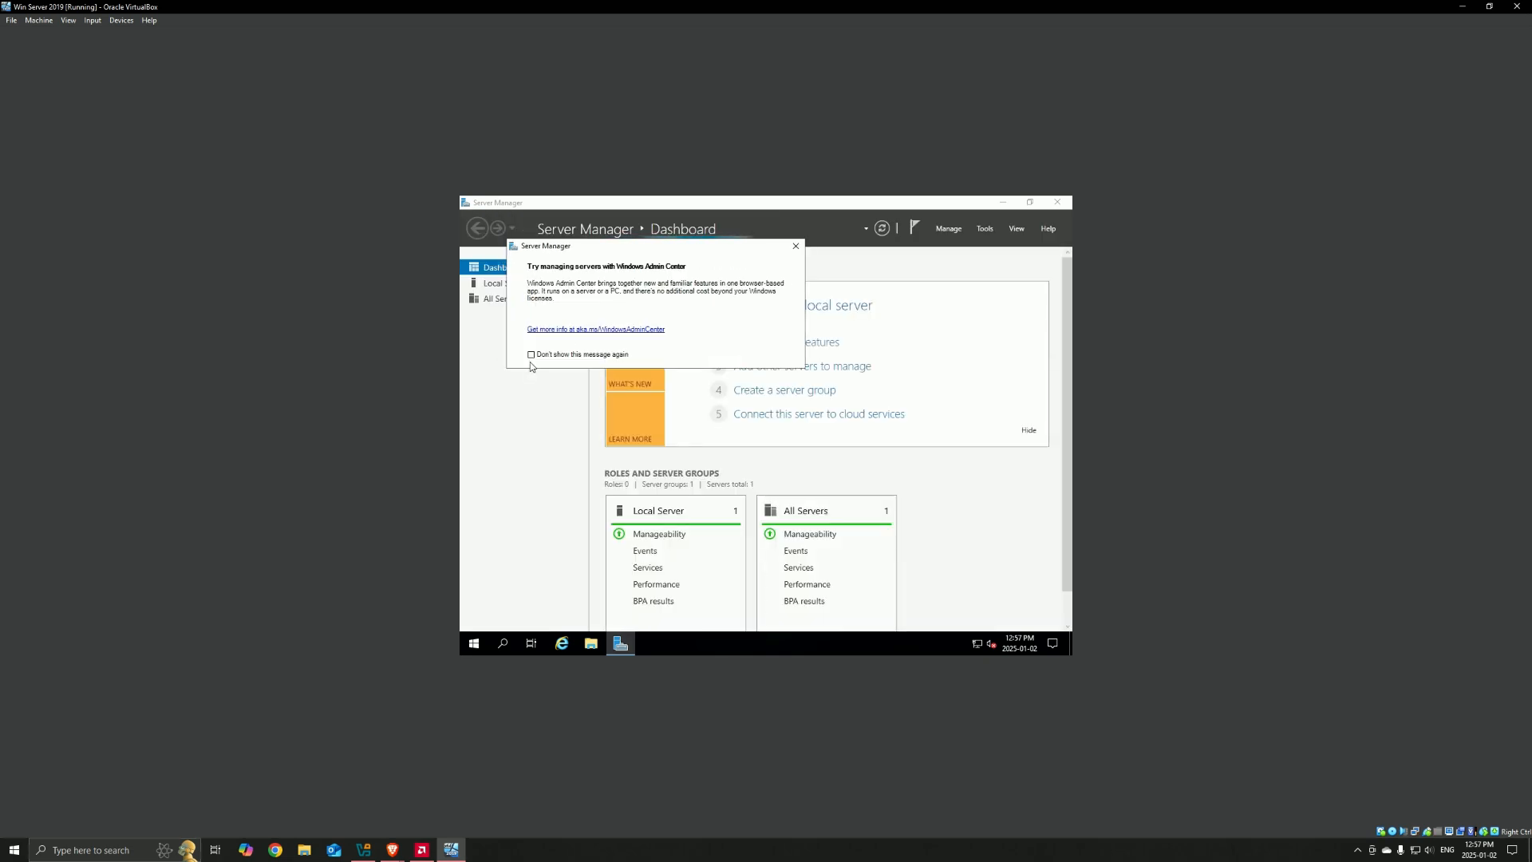
# Step: Dismiss the Windows Admin Center message so it is not shown again, and minimize Server Manager
pyautogui.click(530, 354)
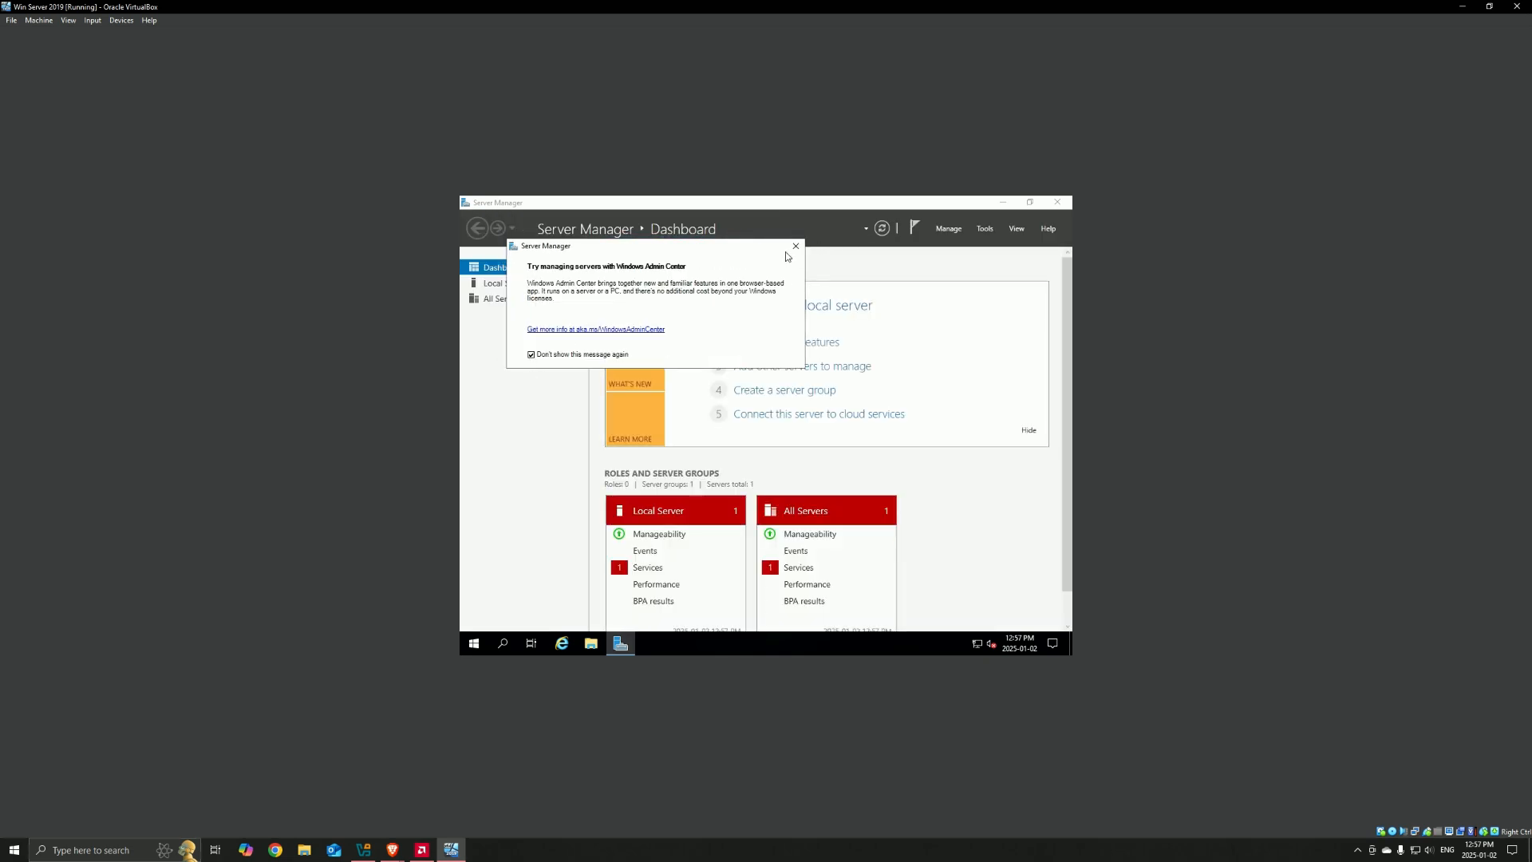
pyautogui.click(796, 246)
pyautogui.click(1030, 202)
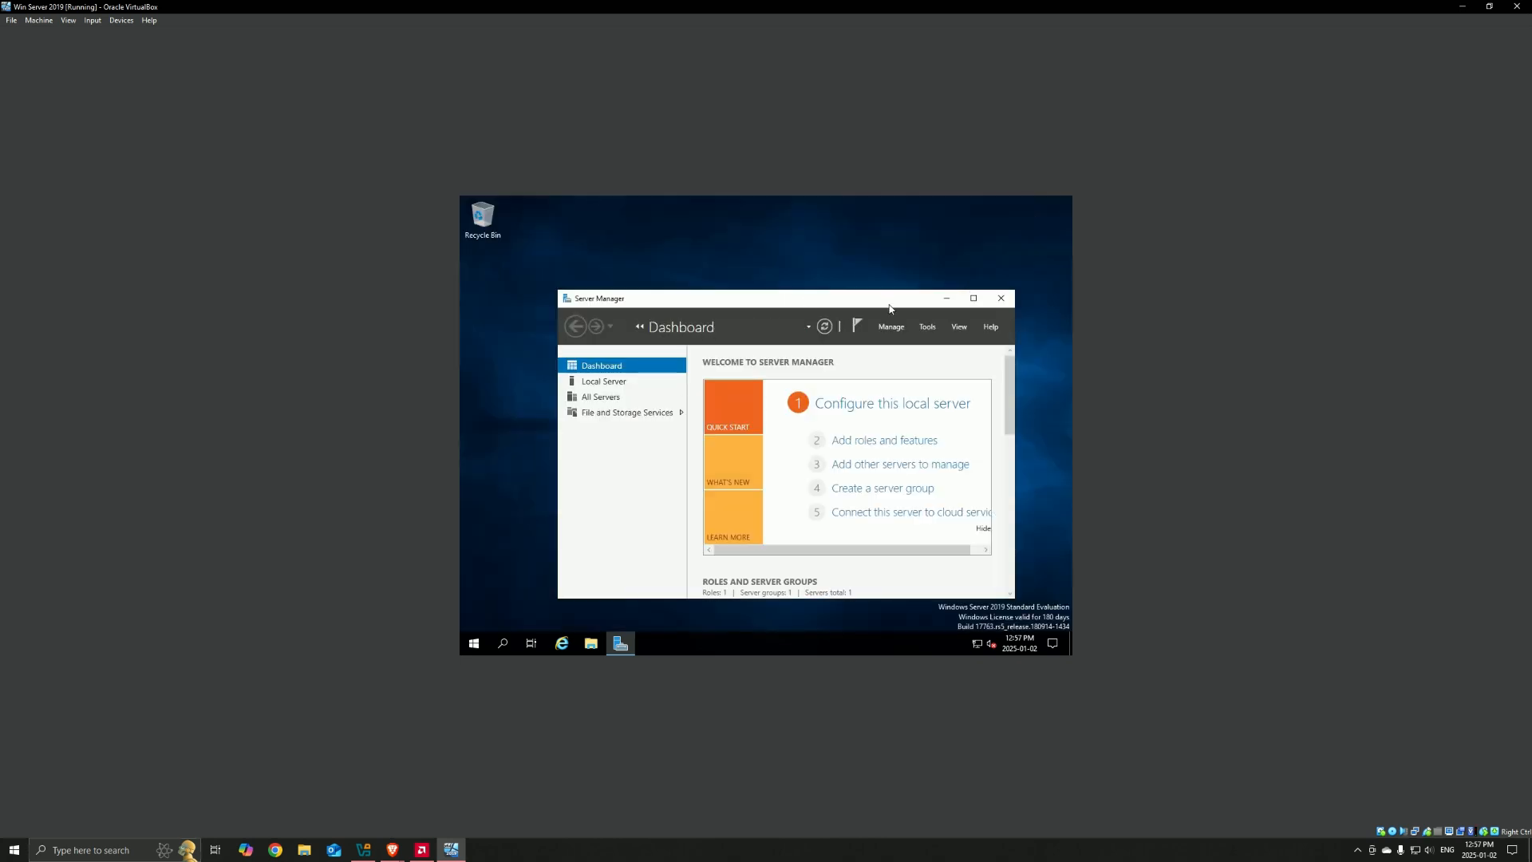
pyautogui.click(946, 297)
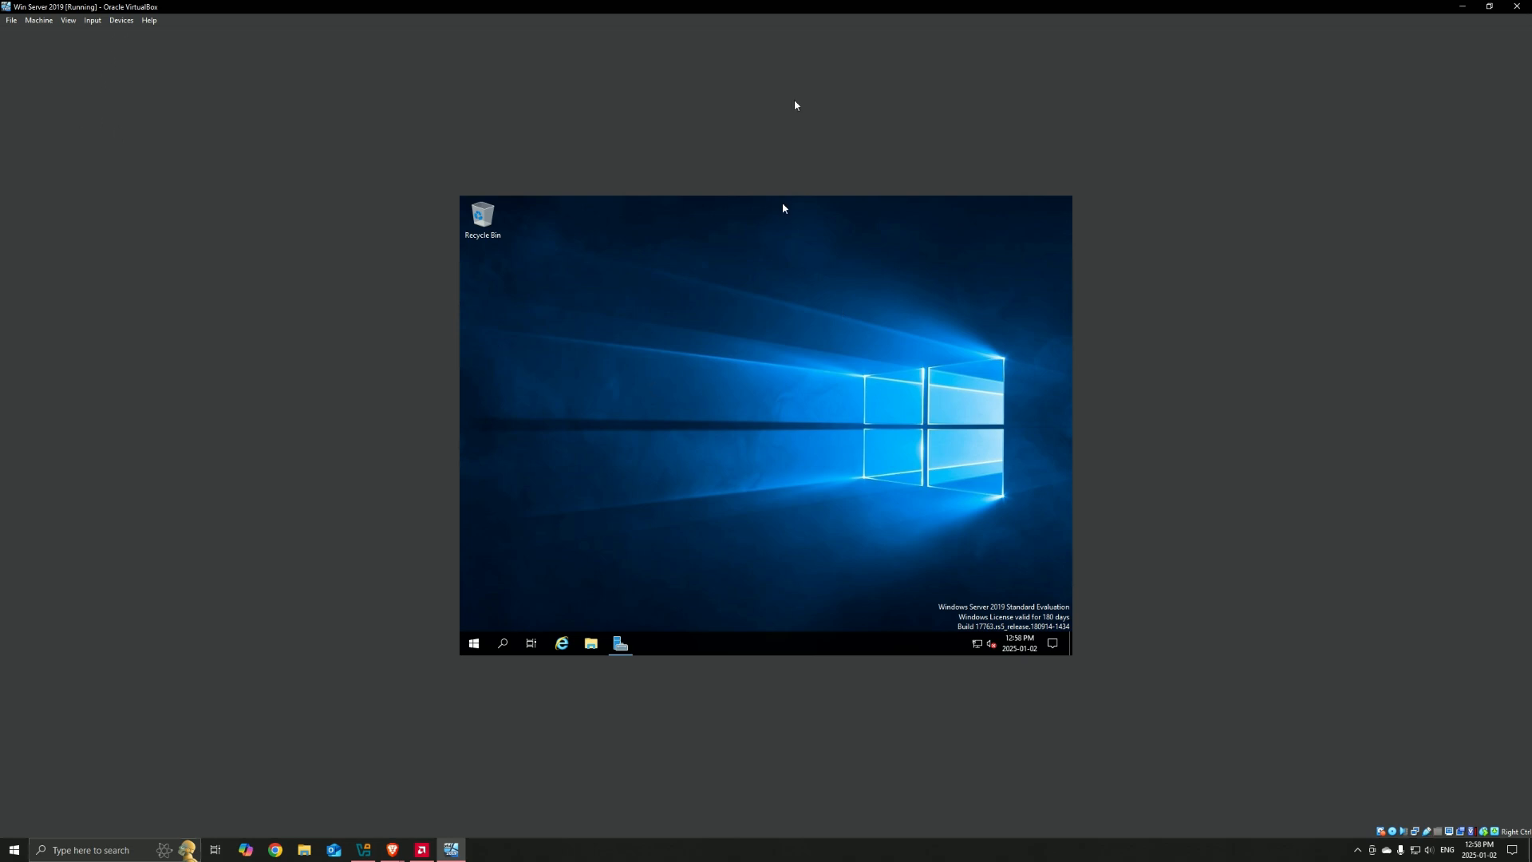
# Step: Insert the Guest Additions CD image into the virtual machine and open the VirtualBox Guest Additions CD drive in File Explorer
pyautogui.click(121, 21)
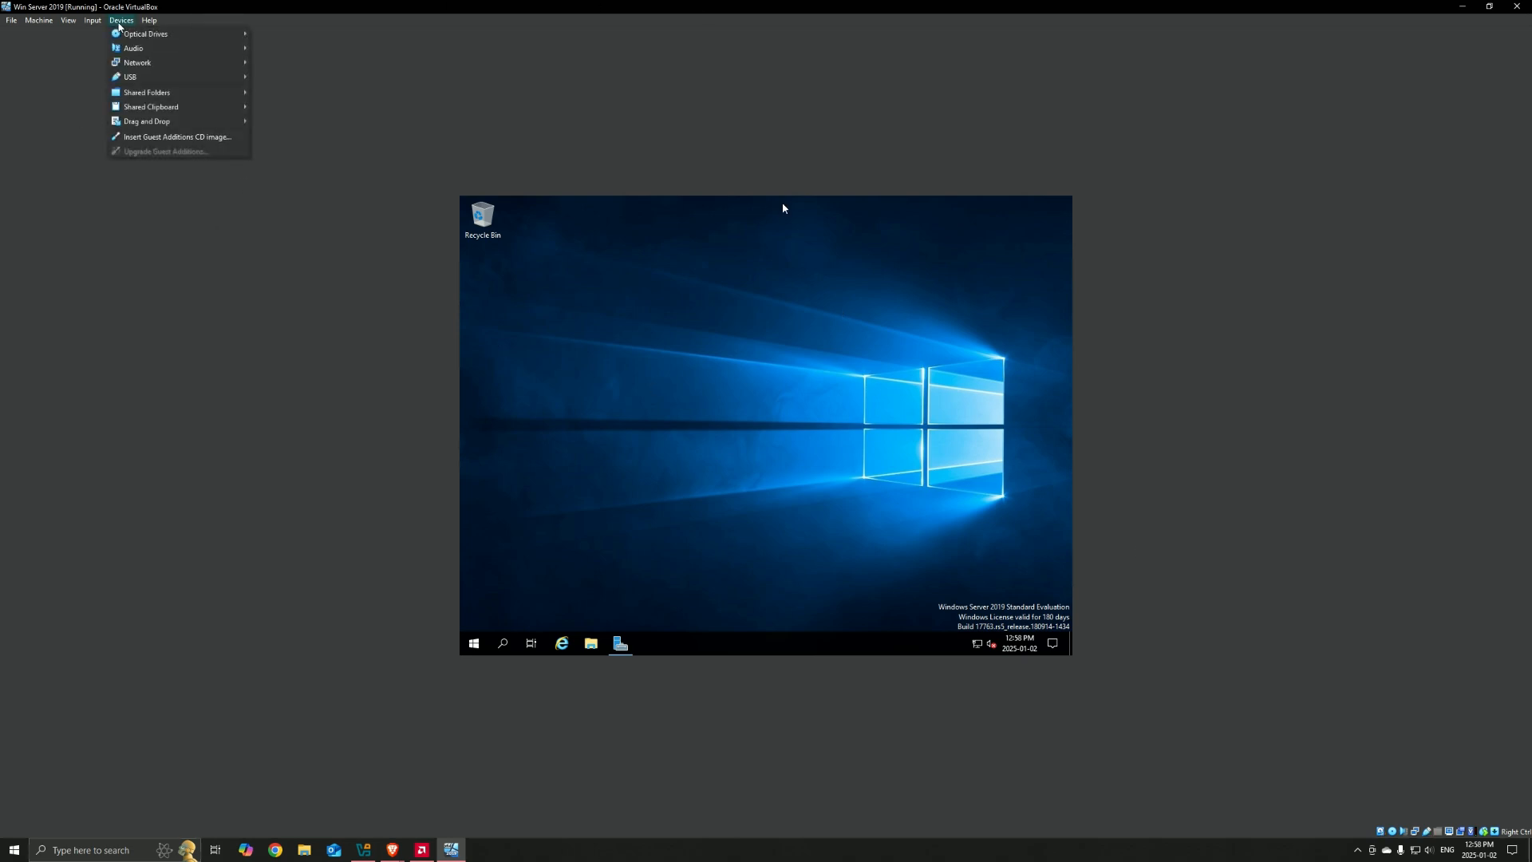
pyautogui.click(154, 139)
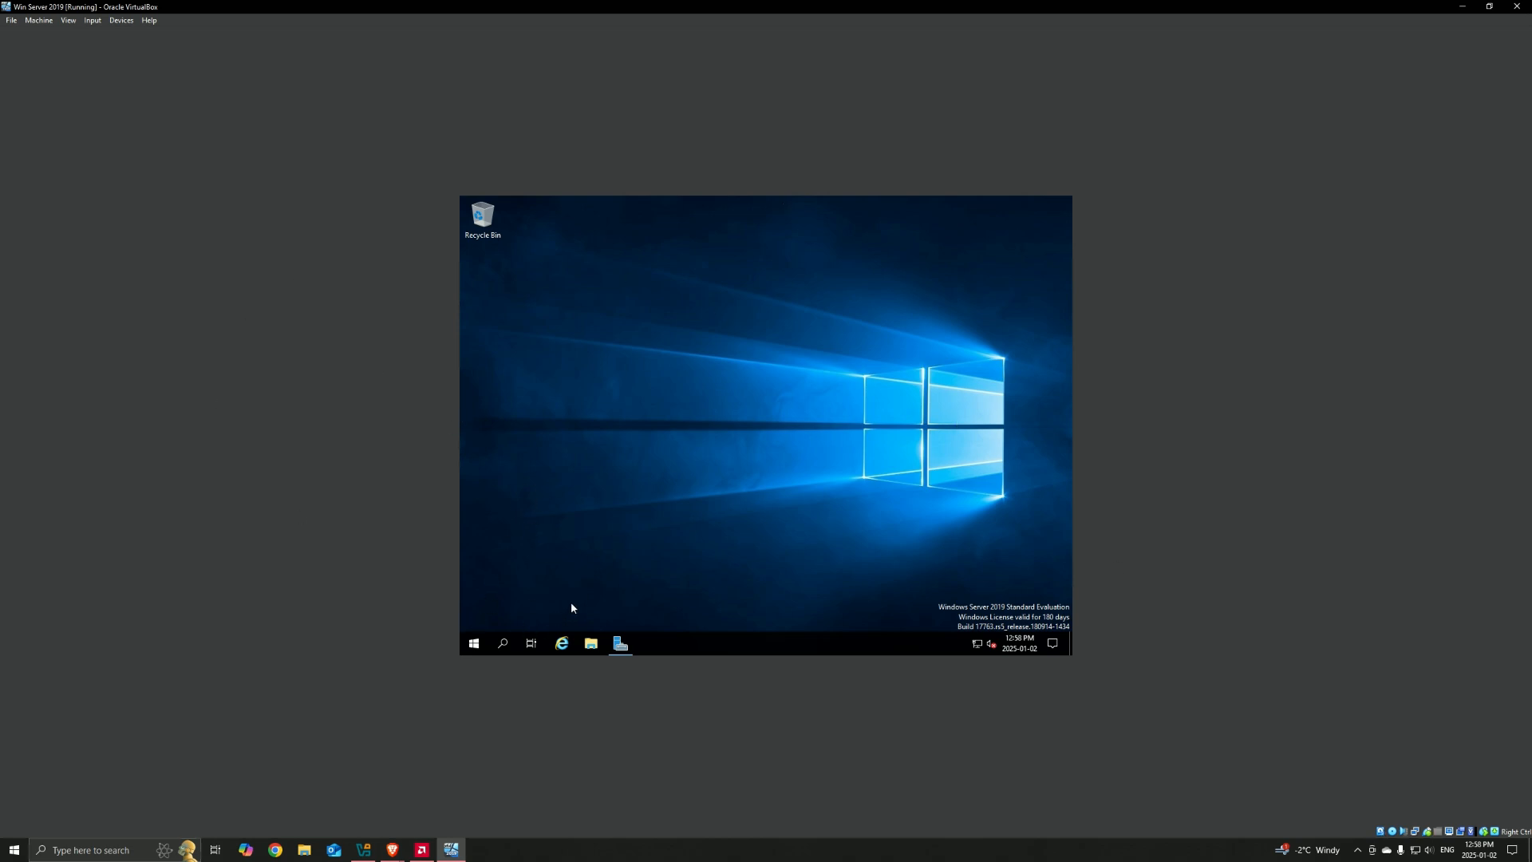
pyautogui.click(589, 645)
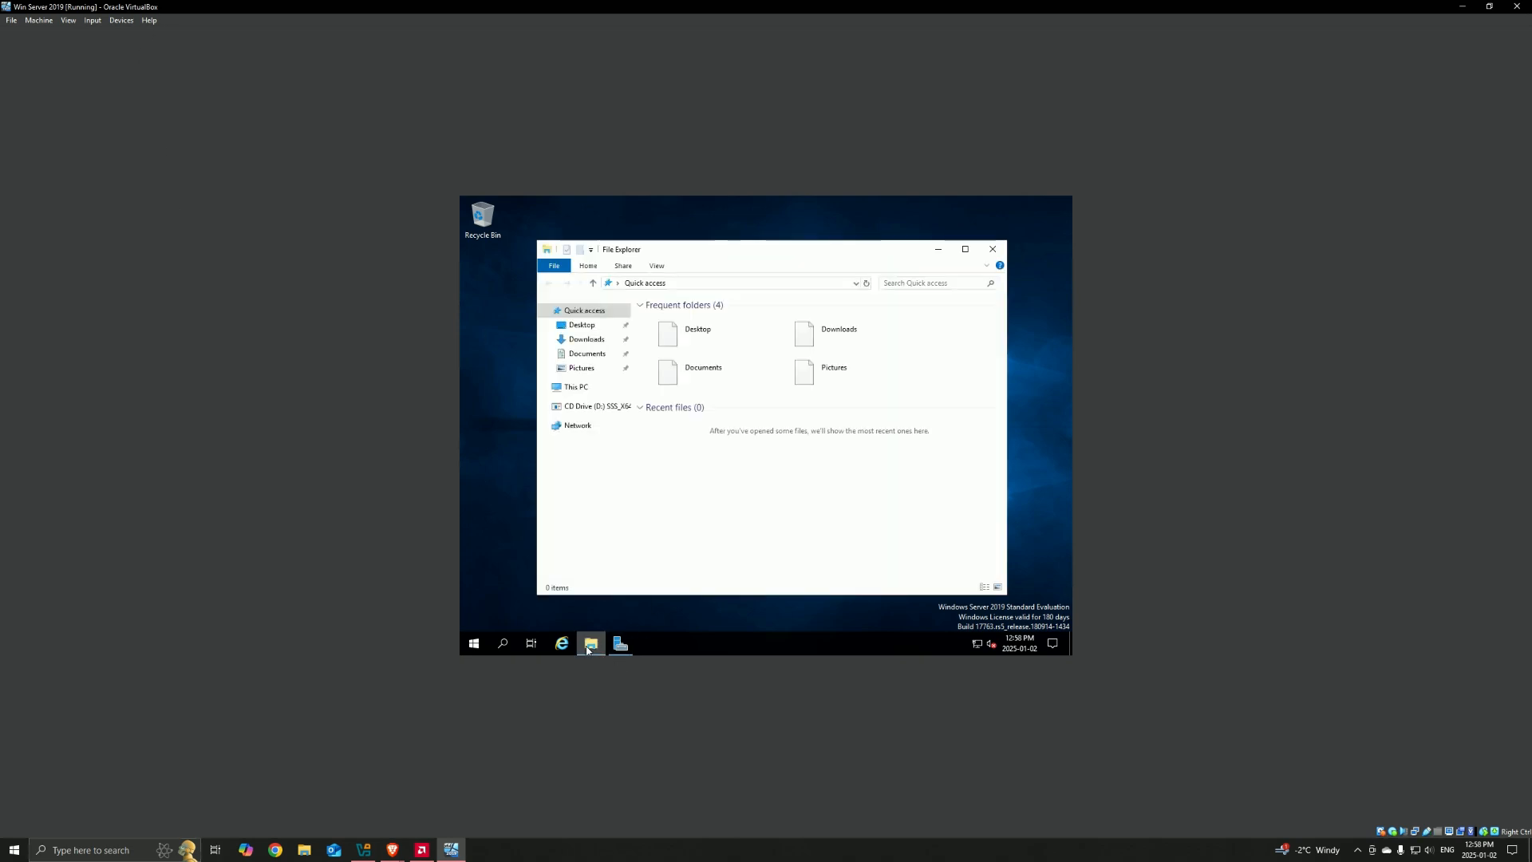
pyautogui.click(591, 407)
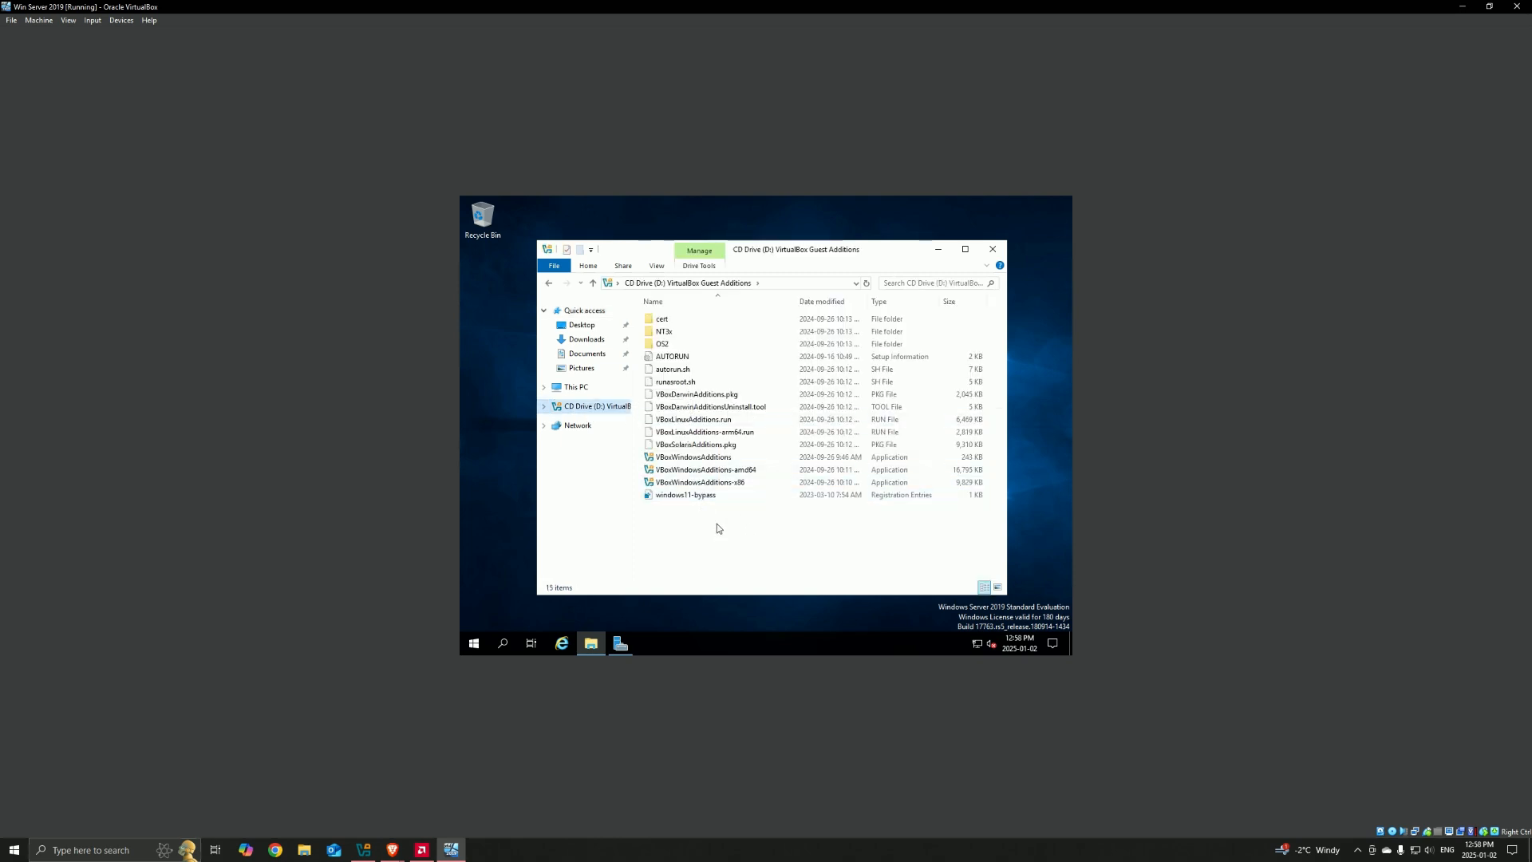
# Step: Install Guest Additions from VBoxWindowsAdditions-amd64 with the default components and reboot the server immediately
pyautogui.doubleClick(696, 471)
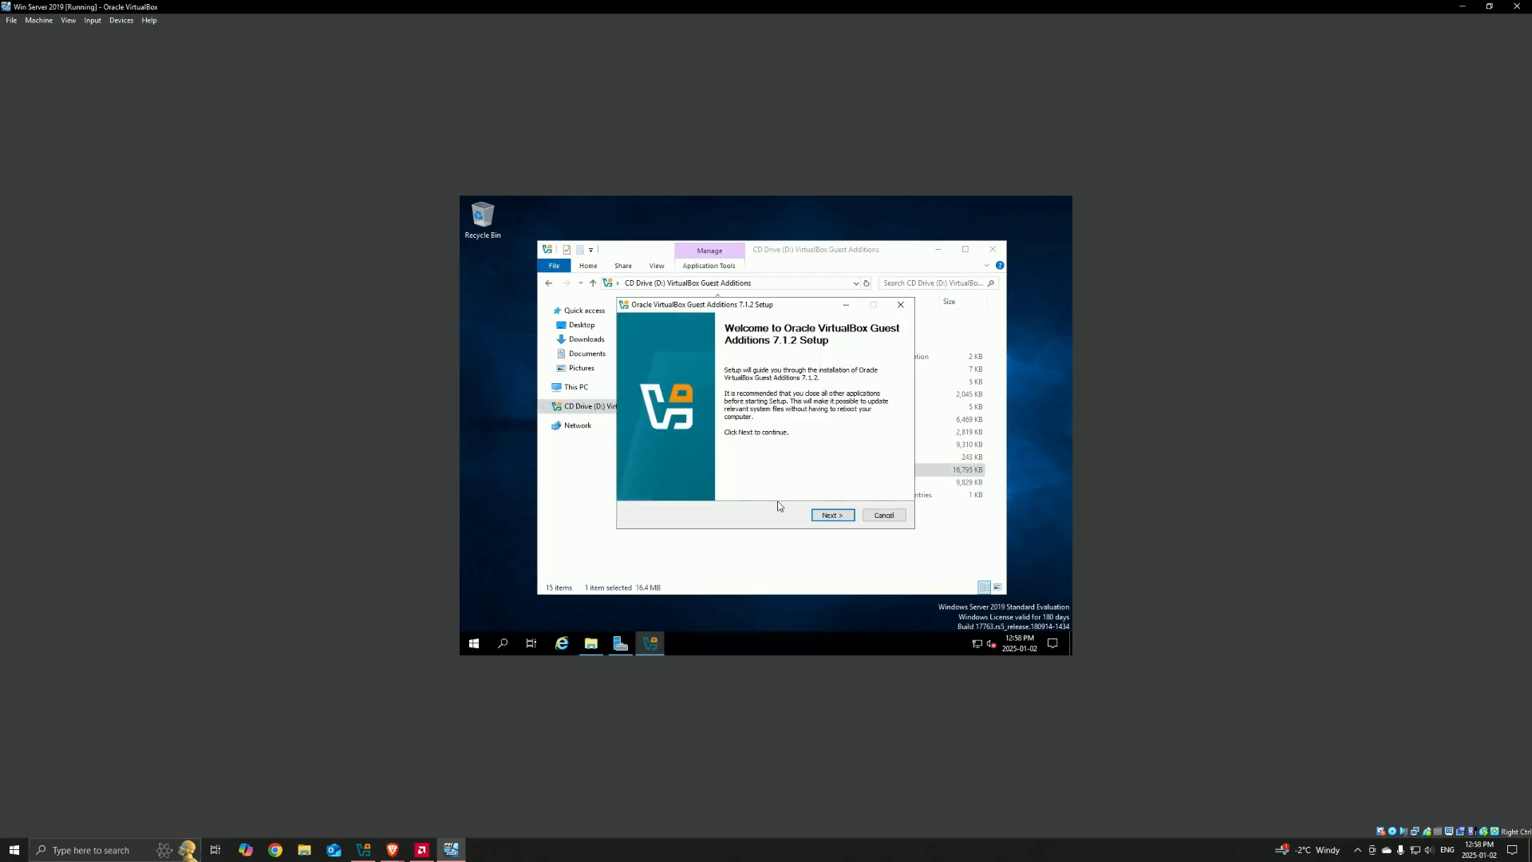
pyautogui.click(832, 515)
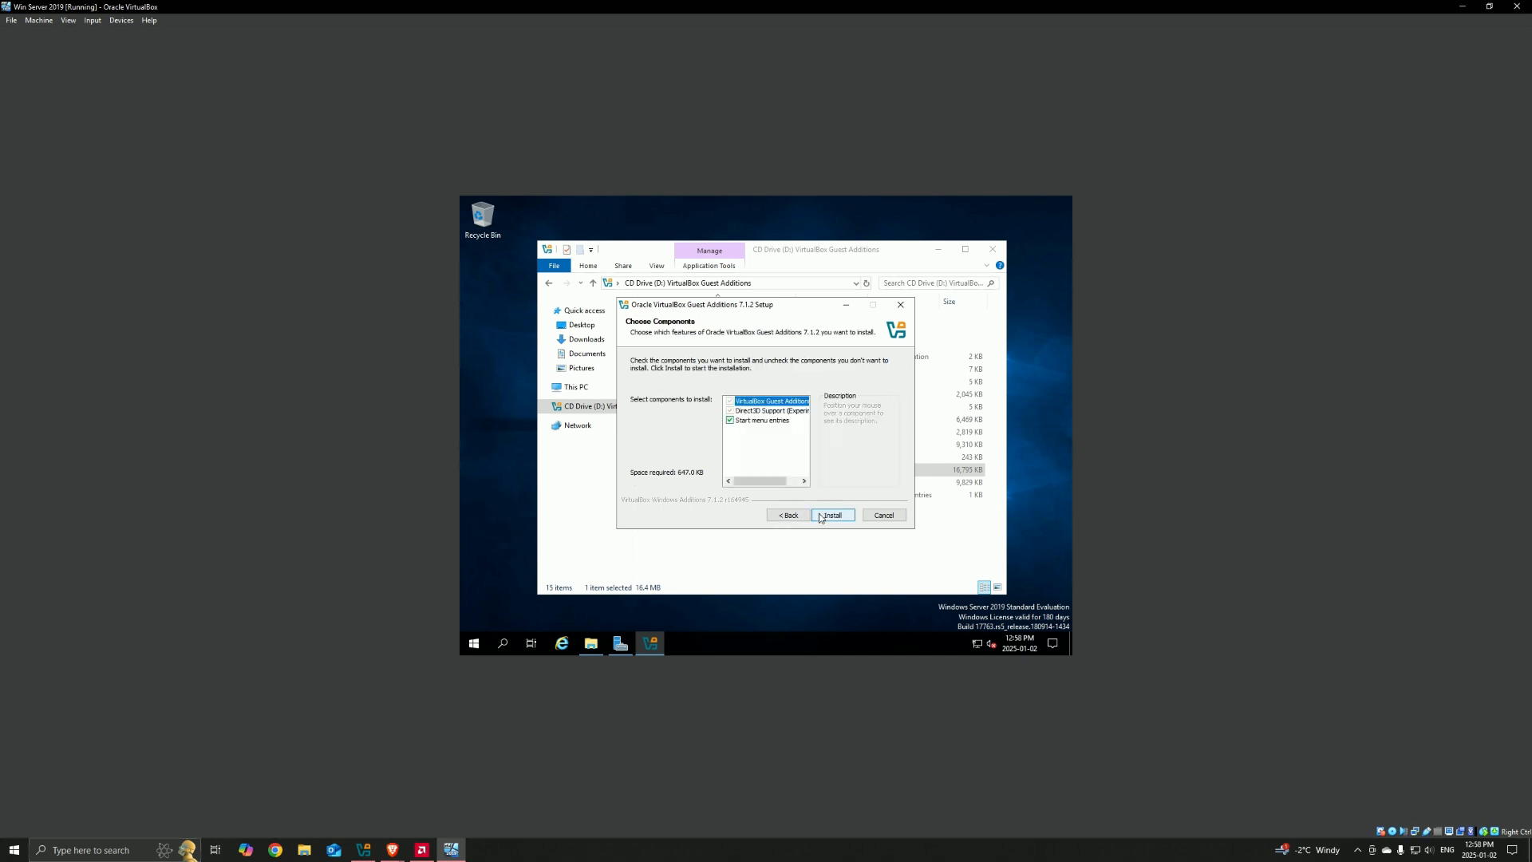
pyautogui.click(820, 517)
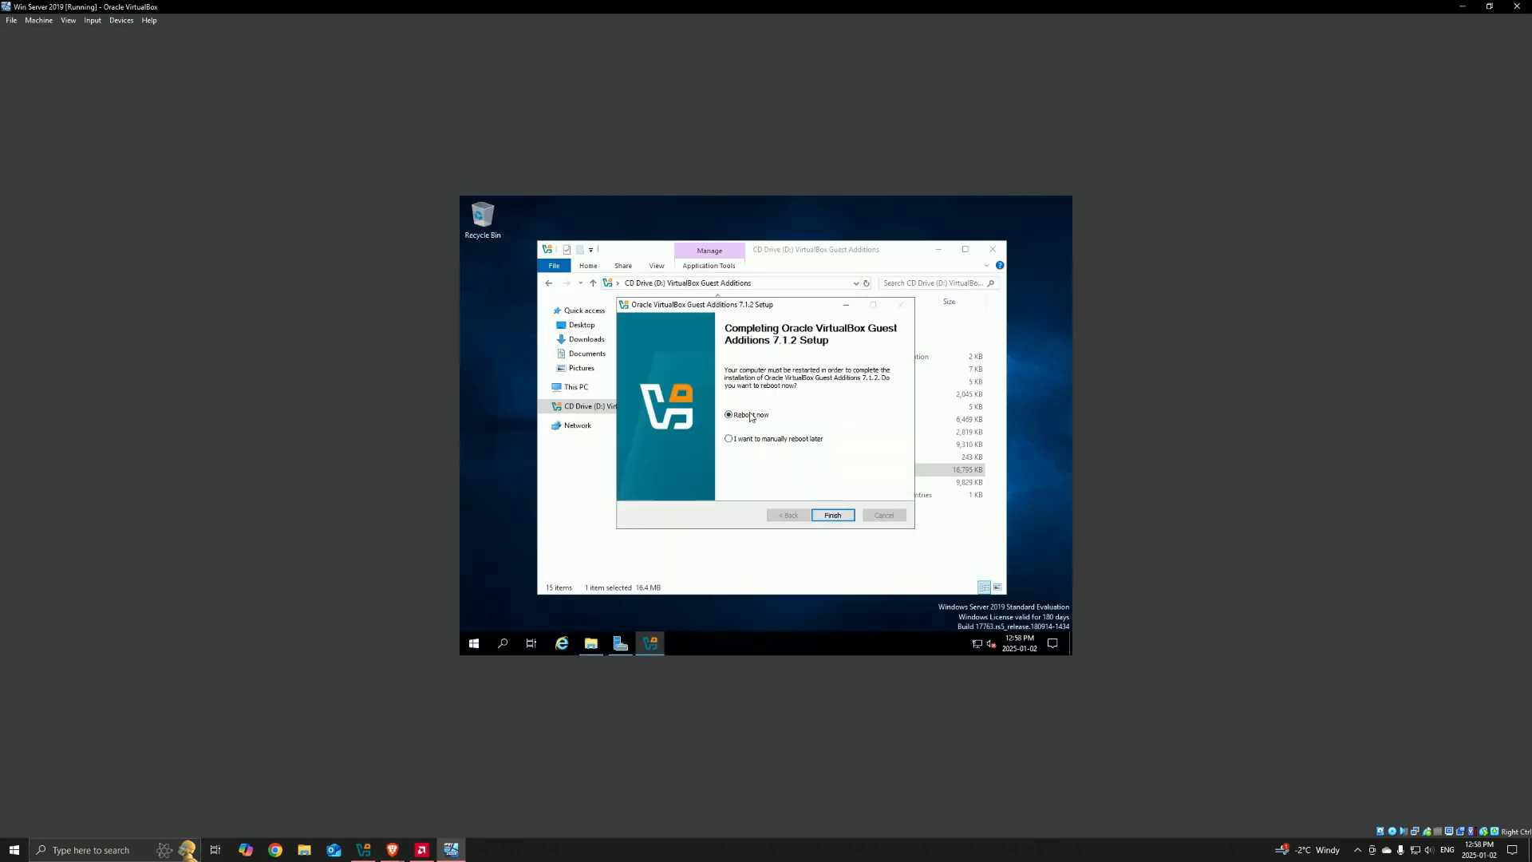
pyautogui.click(830, 515)
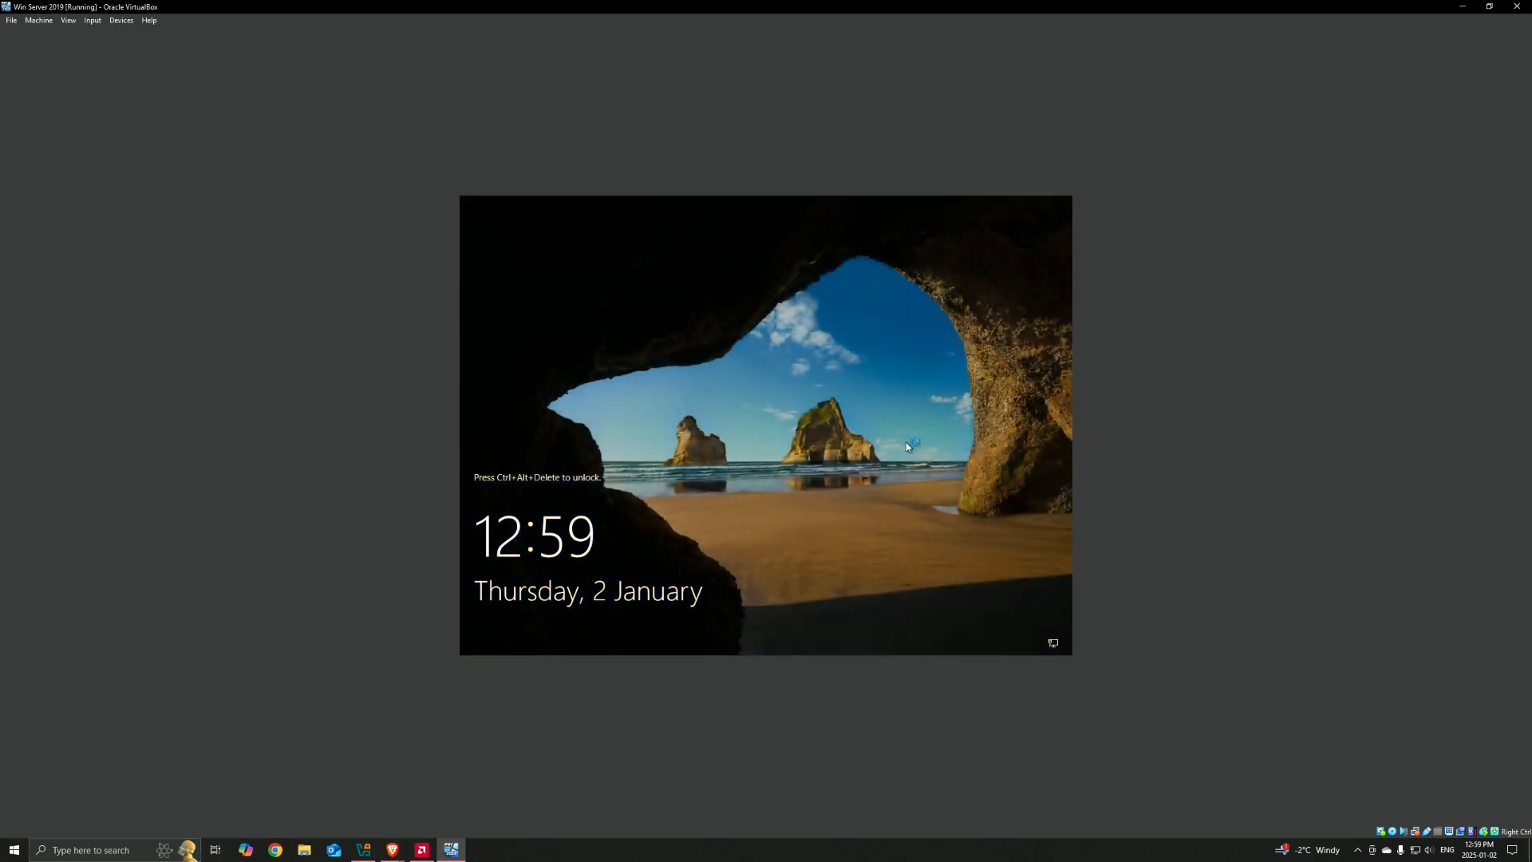
# Step: Unlock the restarted server and sign in as Administrator with the account password
pyautogui.hotkey('ctrl', 'Delete')
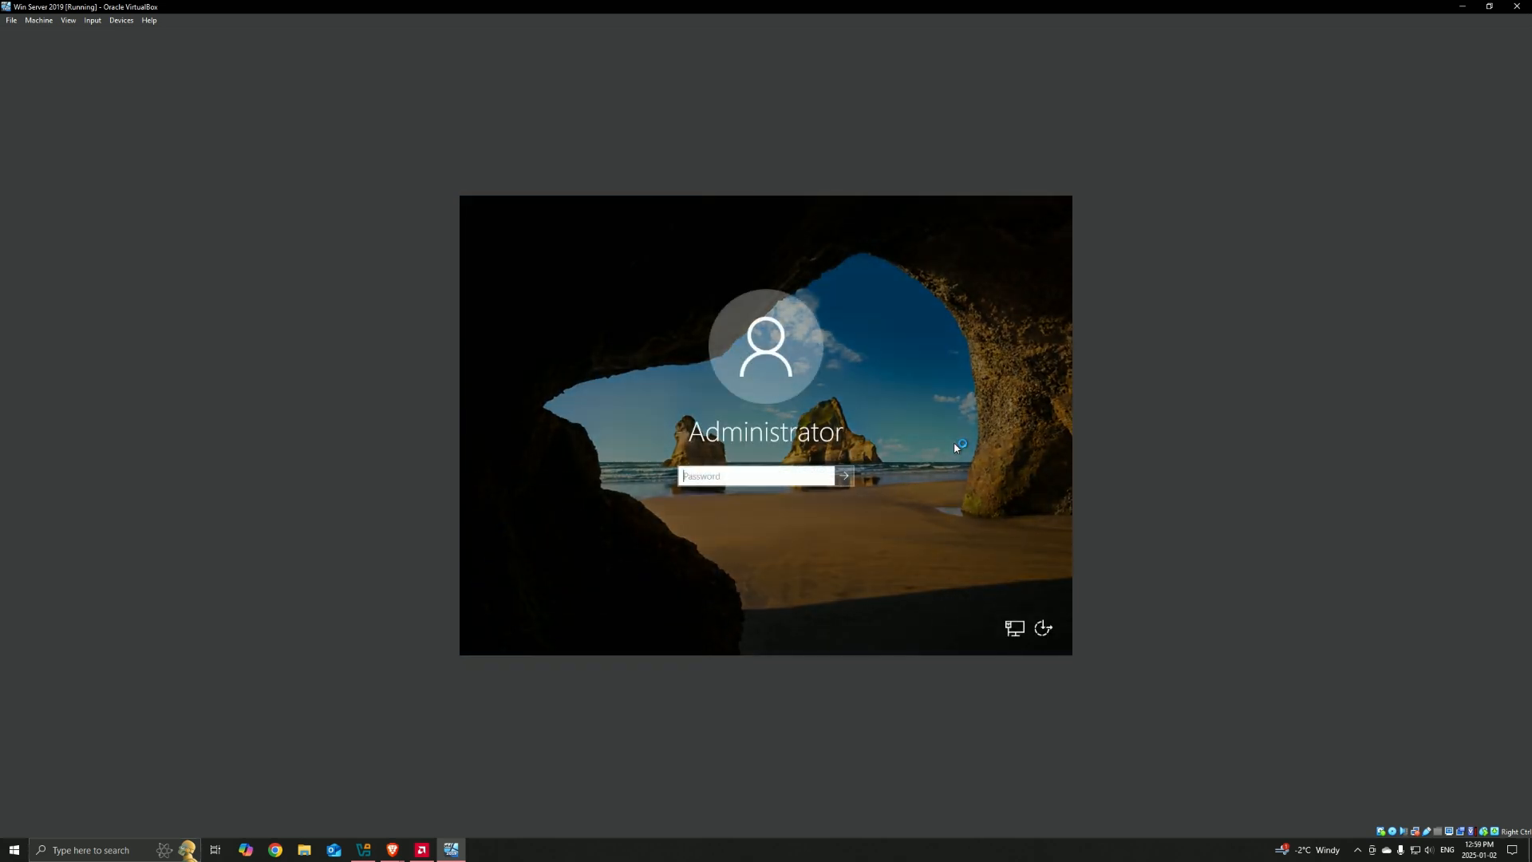
pyautogui.write('*******')
pyautogui.press('BackSpace')
pyautogui.press('BackSpace')
pyautogui.press('BackSpace')
pyautogui.press('BackSpace')
pyautogui.press('BackSpace')
pyautogui.press('BackSpace')
pyautogui.write('******')
pyautogui.press('Return')
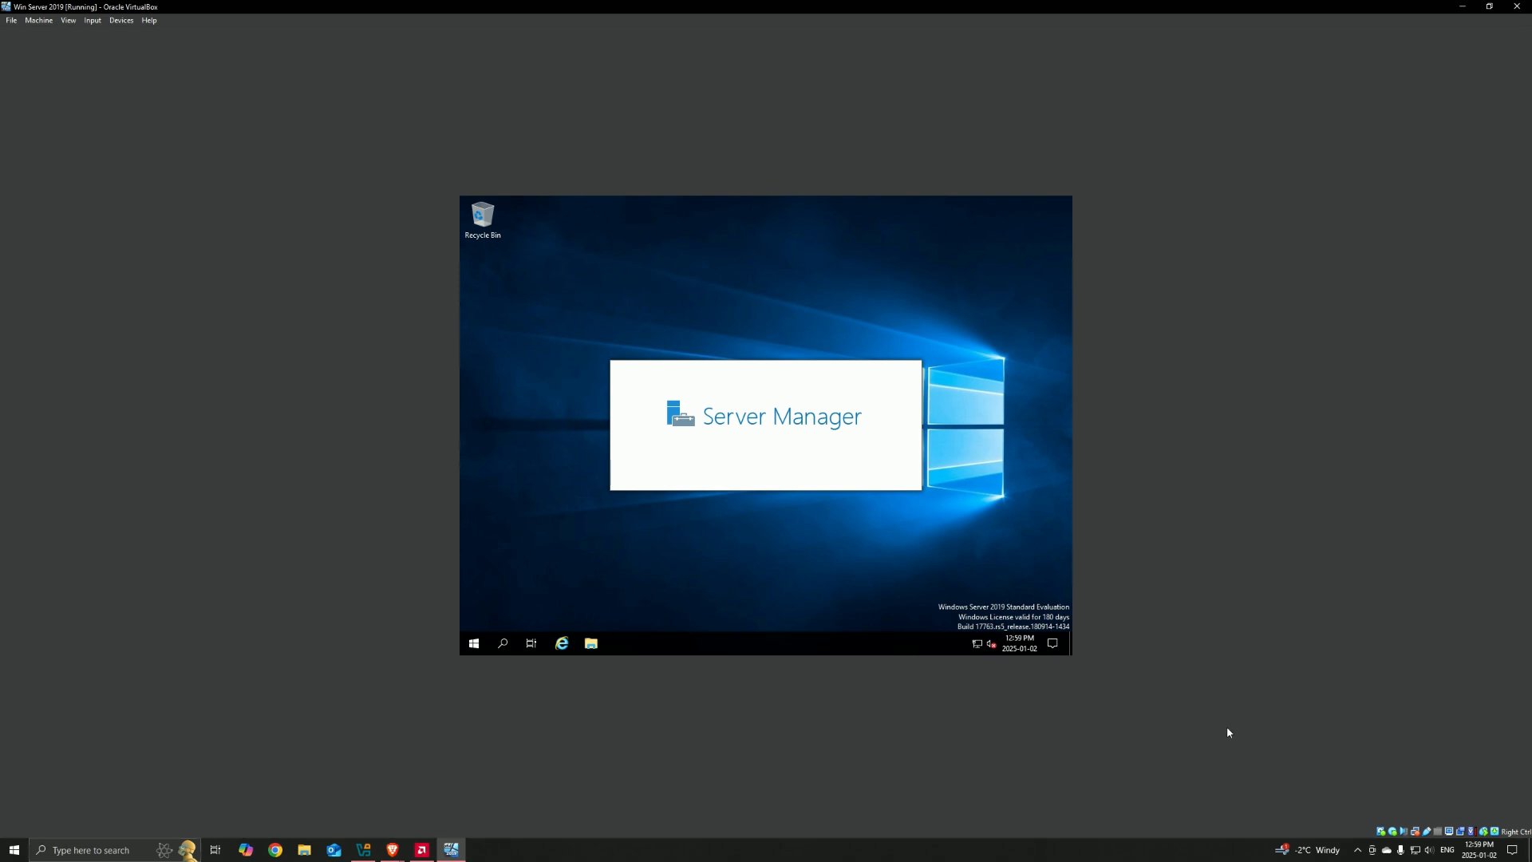
# Step: Restore the virtual machine window from full size and snap it to one half of the host screen
pyautogui.moveTo(530, 17); pyautogui.dragTo(1524, 407)
pyautogui.click(1489, 6)
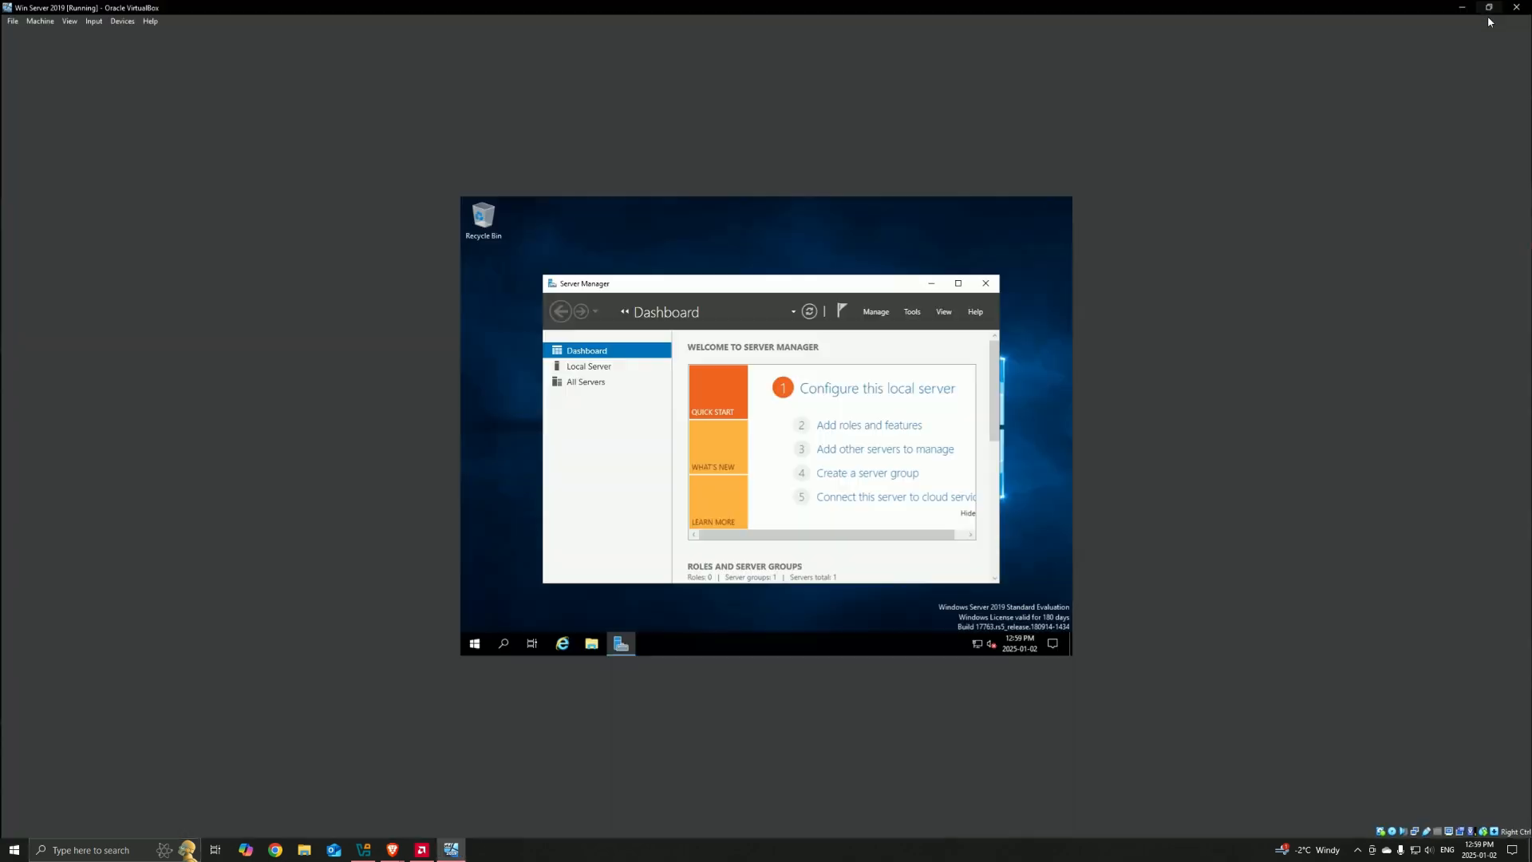
pyautogui.moveTo(748, 8); pyautogui.dragTo(1529, 399)
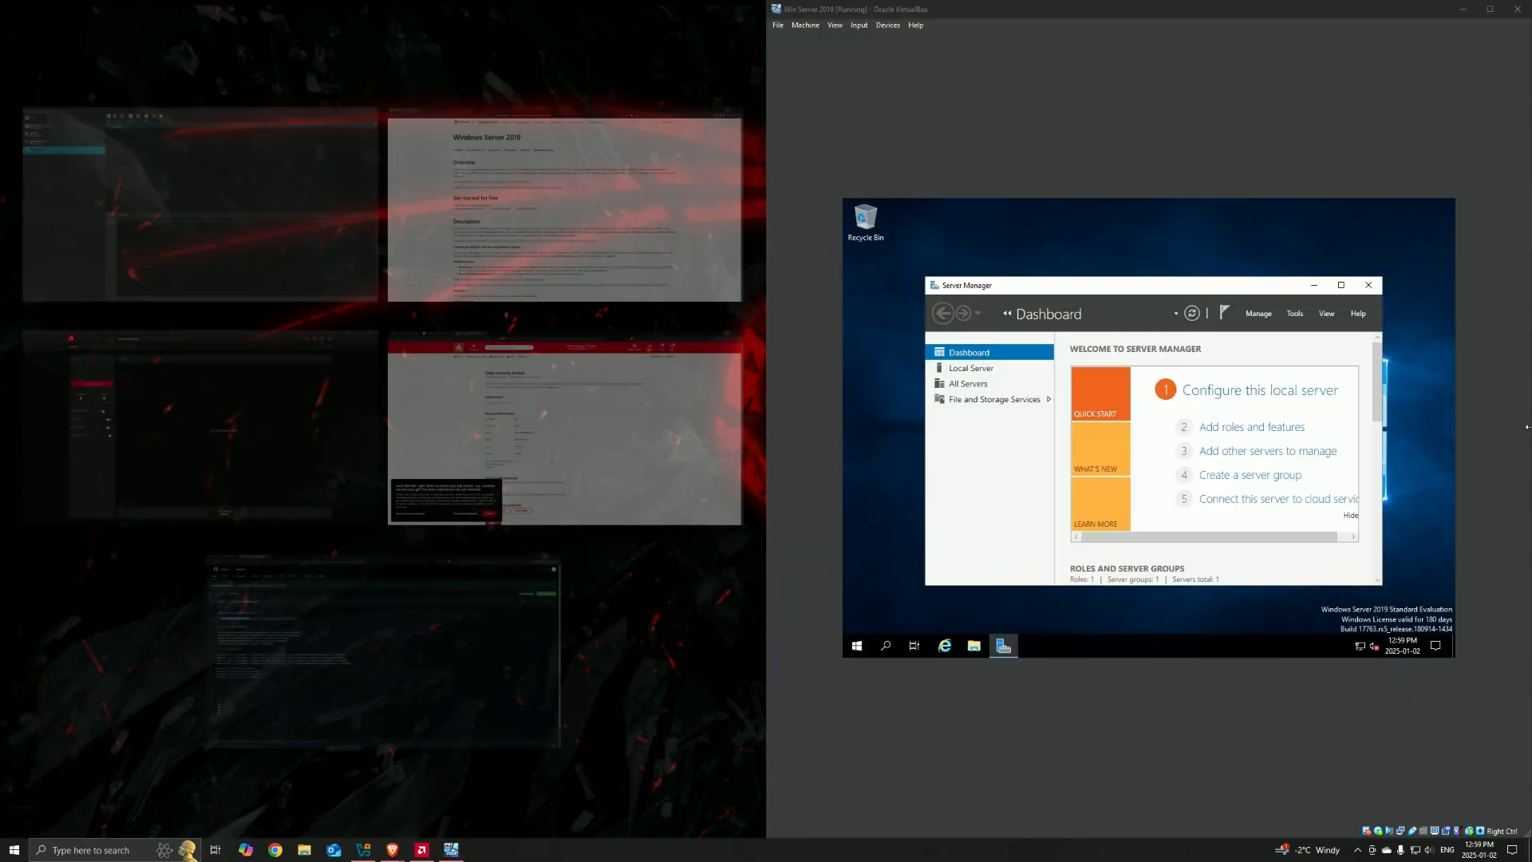
# Step: Maximize the virtual machine window, then enlarge and reposition the Server Manager window before minimizing it
pyautogui.click(1488, 8)
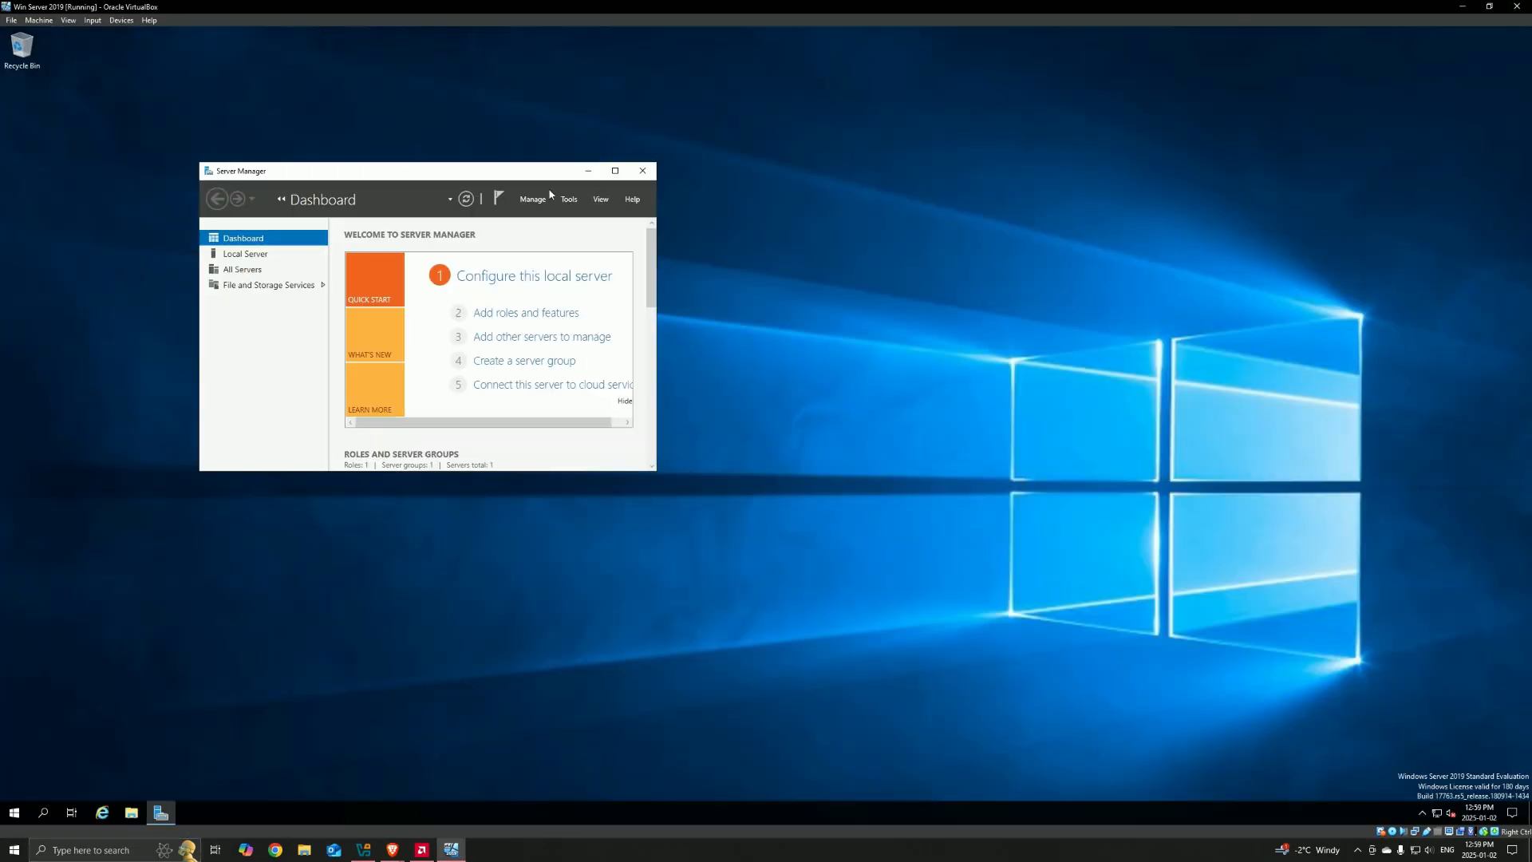
pyautogui.moveTo(490, 177); pyautogui.dragTo(749, 193)
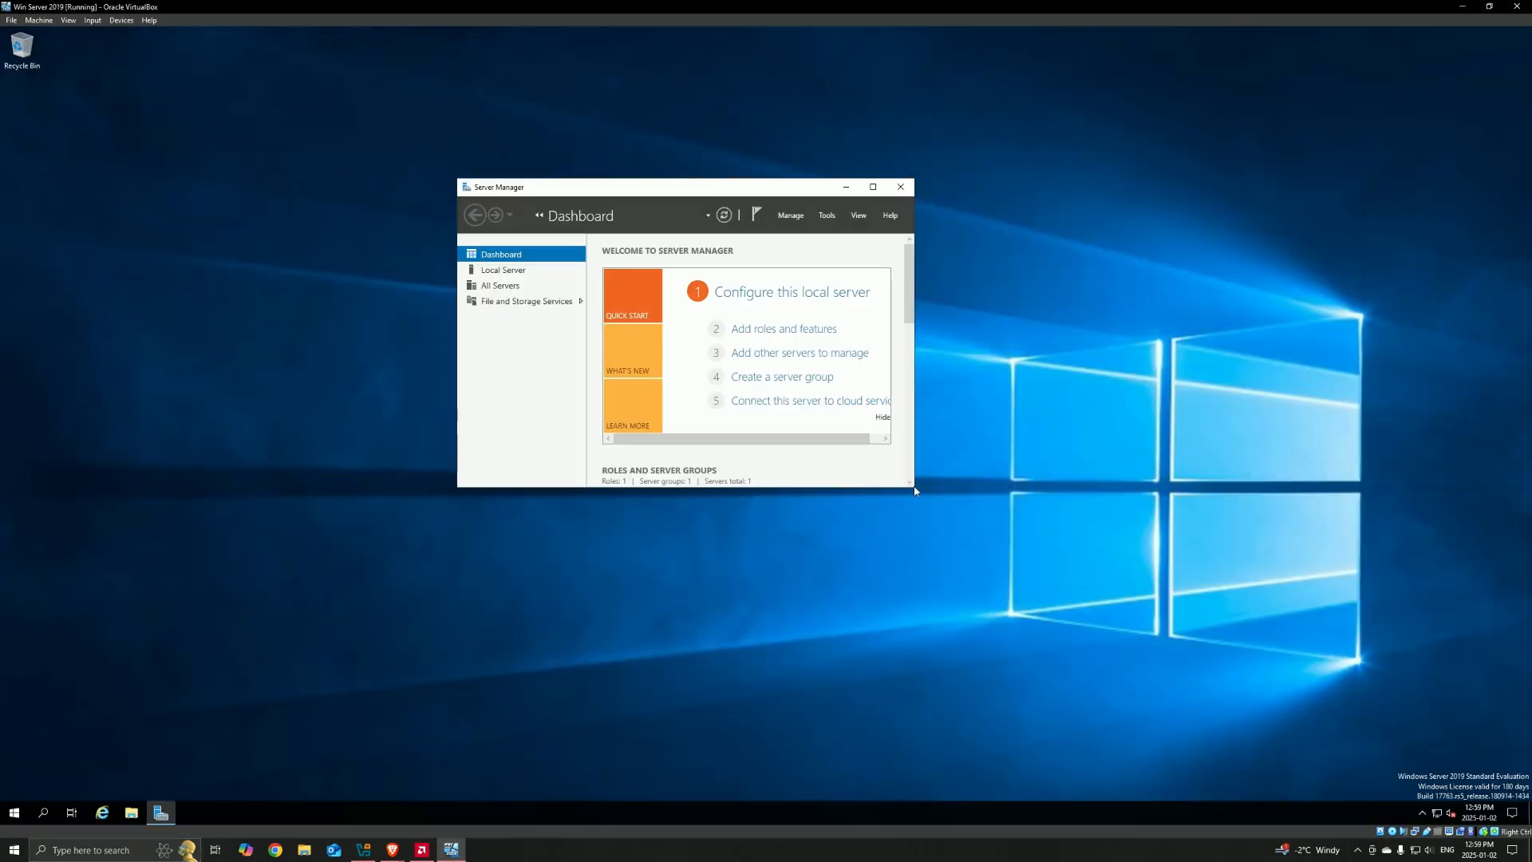
pyautogui.moveTo(915, 490); pyautogui.dragTo(1133, 665)
pyautogui.moveTo(687, 181); pyautogui.dragTo(499, 146)
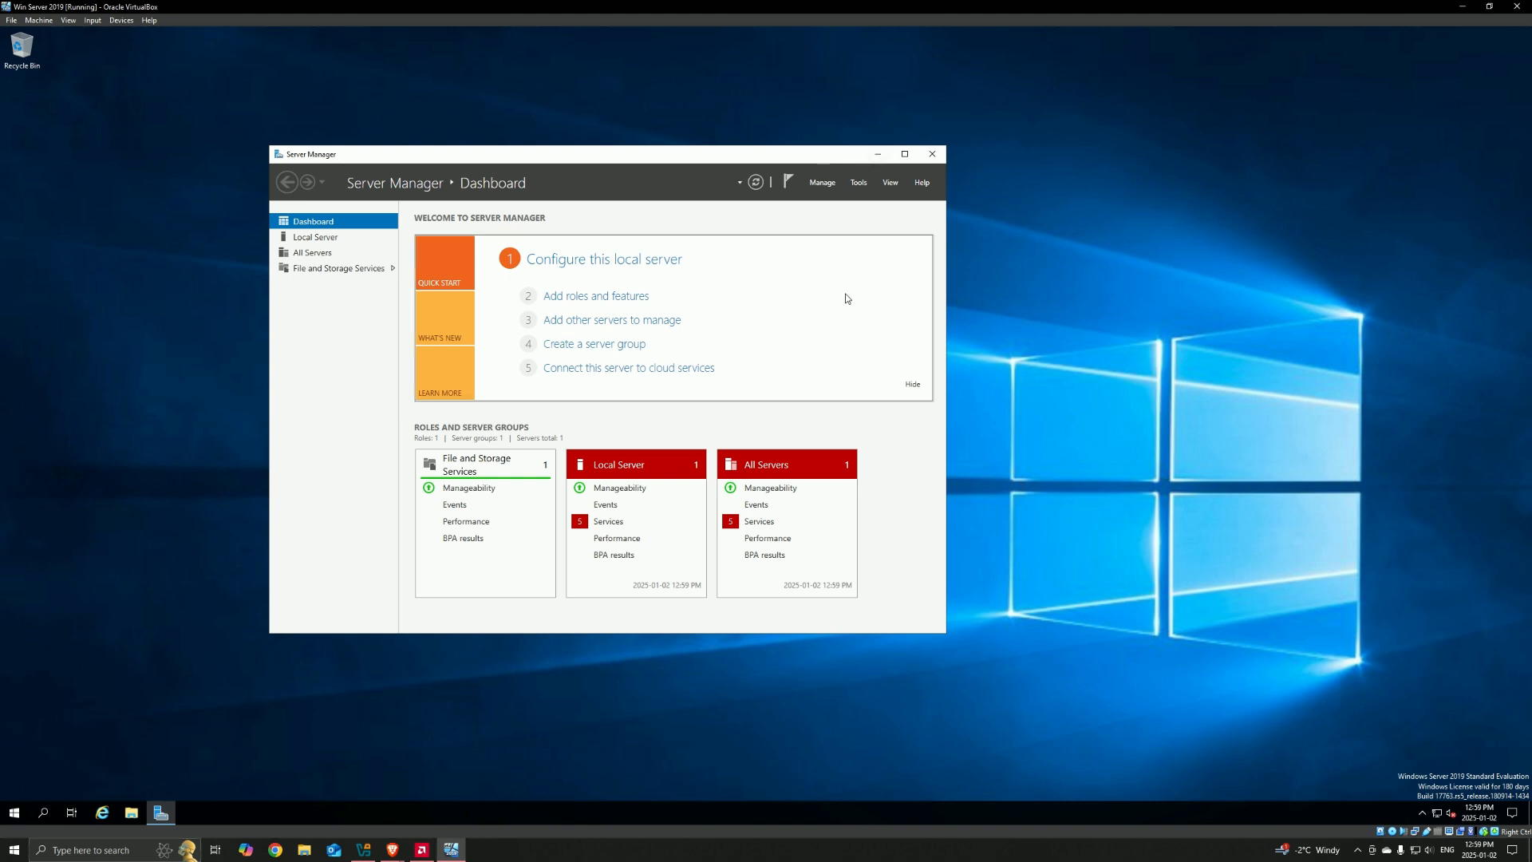
pyautogui.click(879, 155)
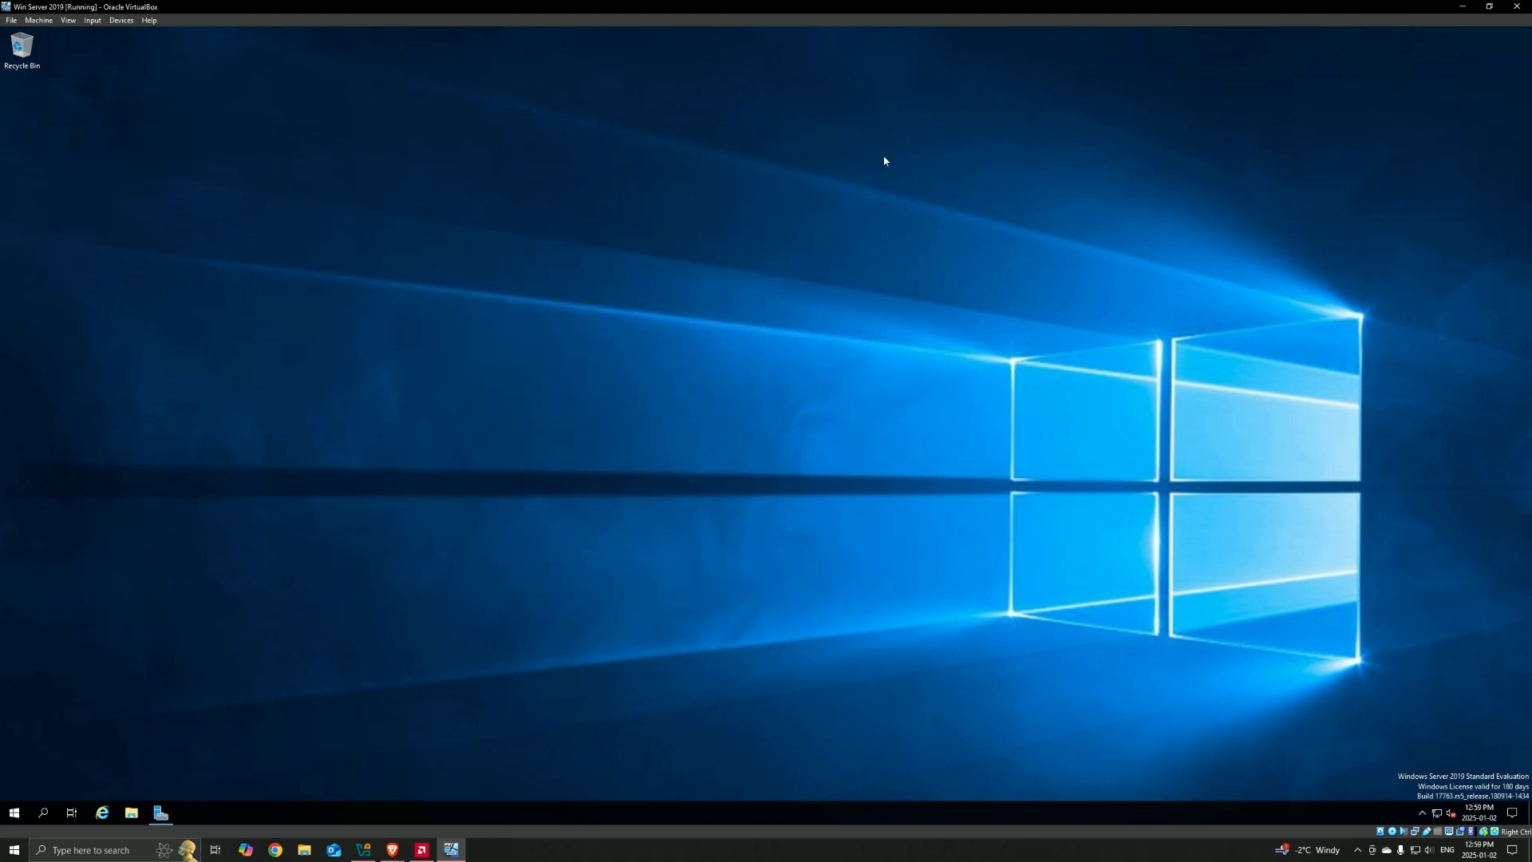
pyautogui.moveTo(895, 143); pyautogui.dragTo(796, 259)
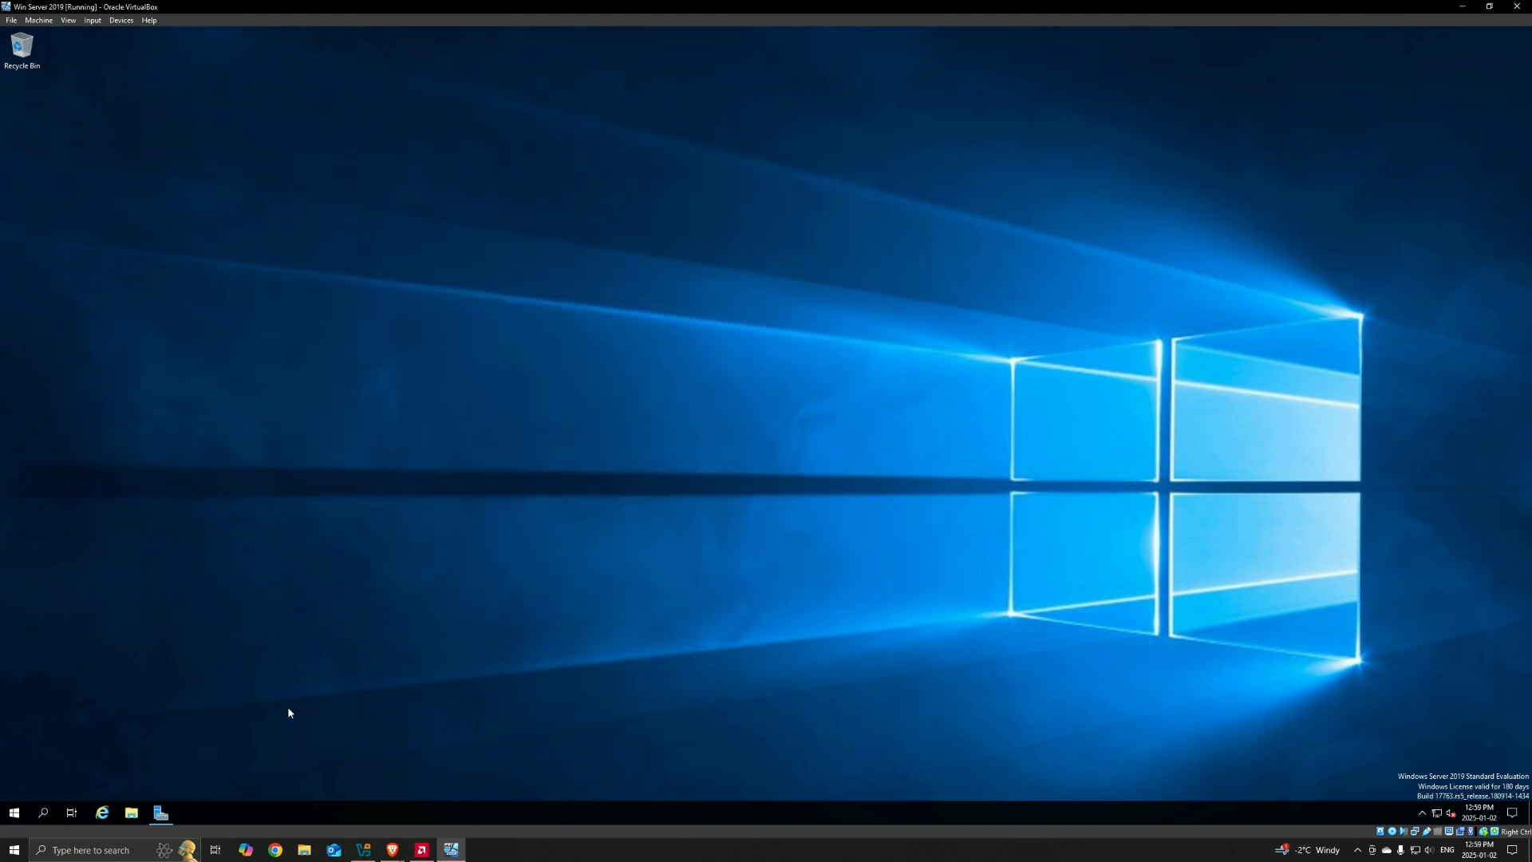
# Step: Search the server for ncpa.cpl and open the Network Connections window from the result
pyautogui.click(45, 813)
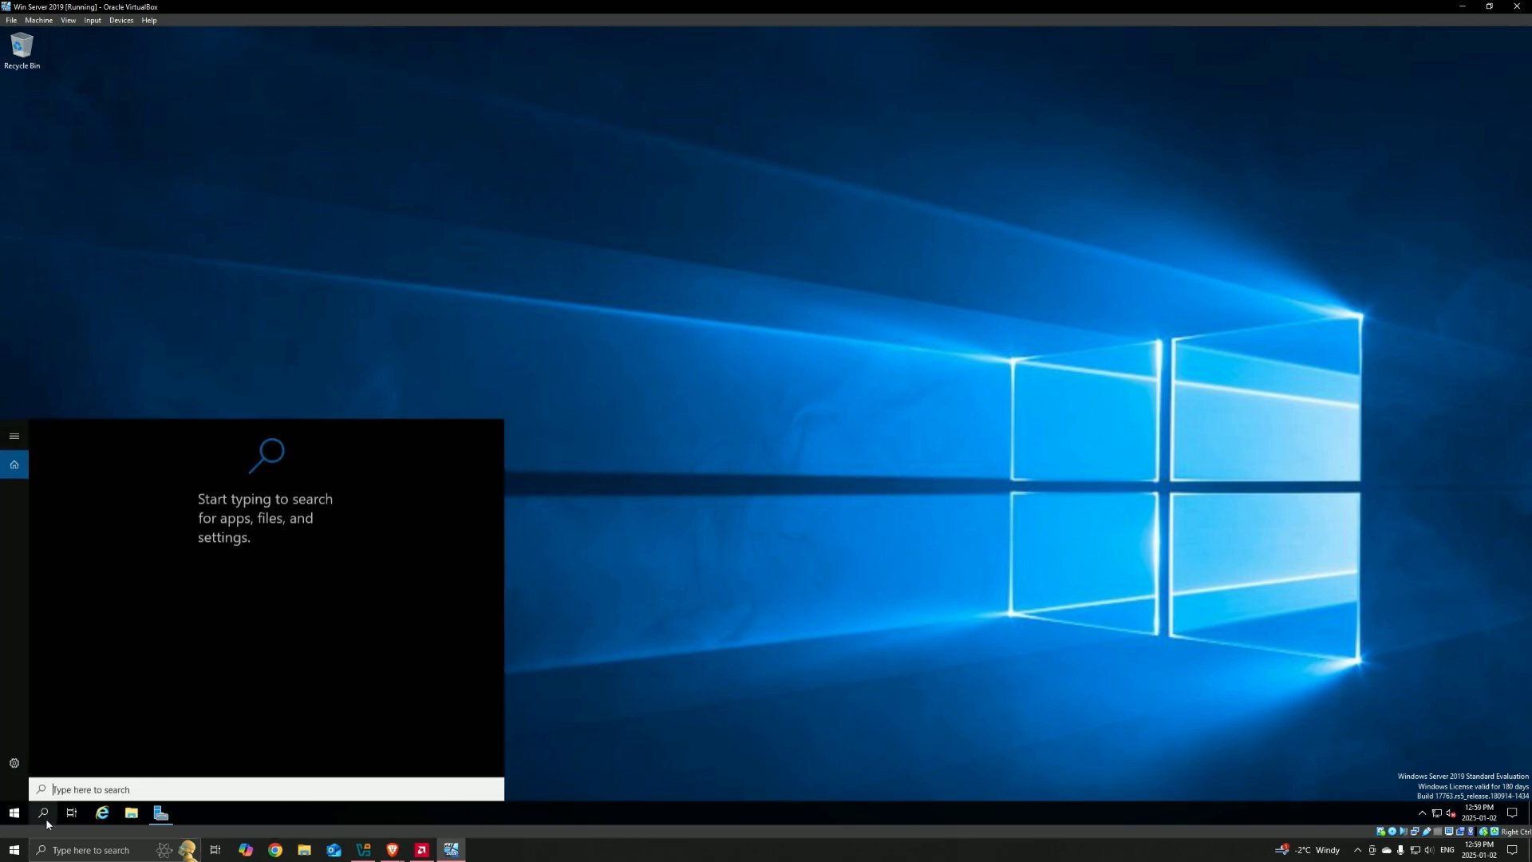
pyautogui.write('n')
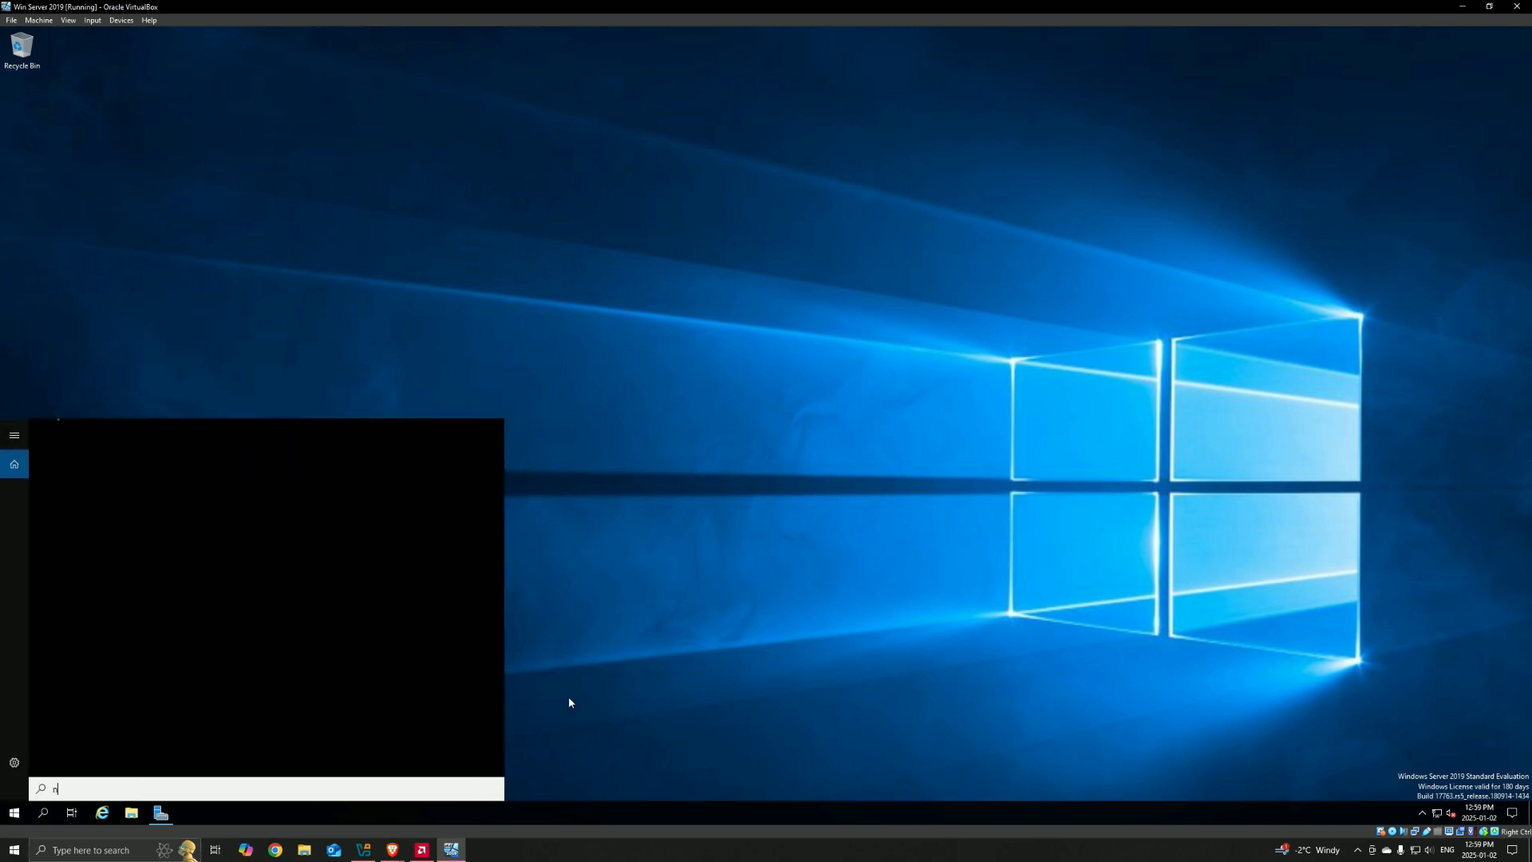
pyautogui.write('cpa.cpl')
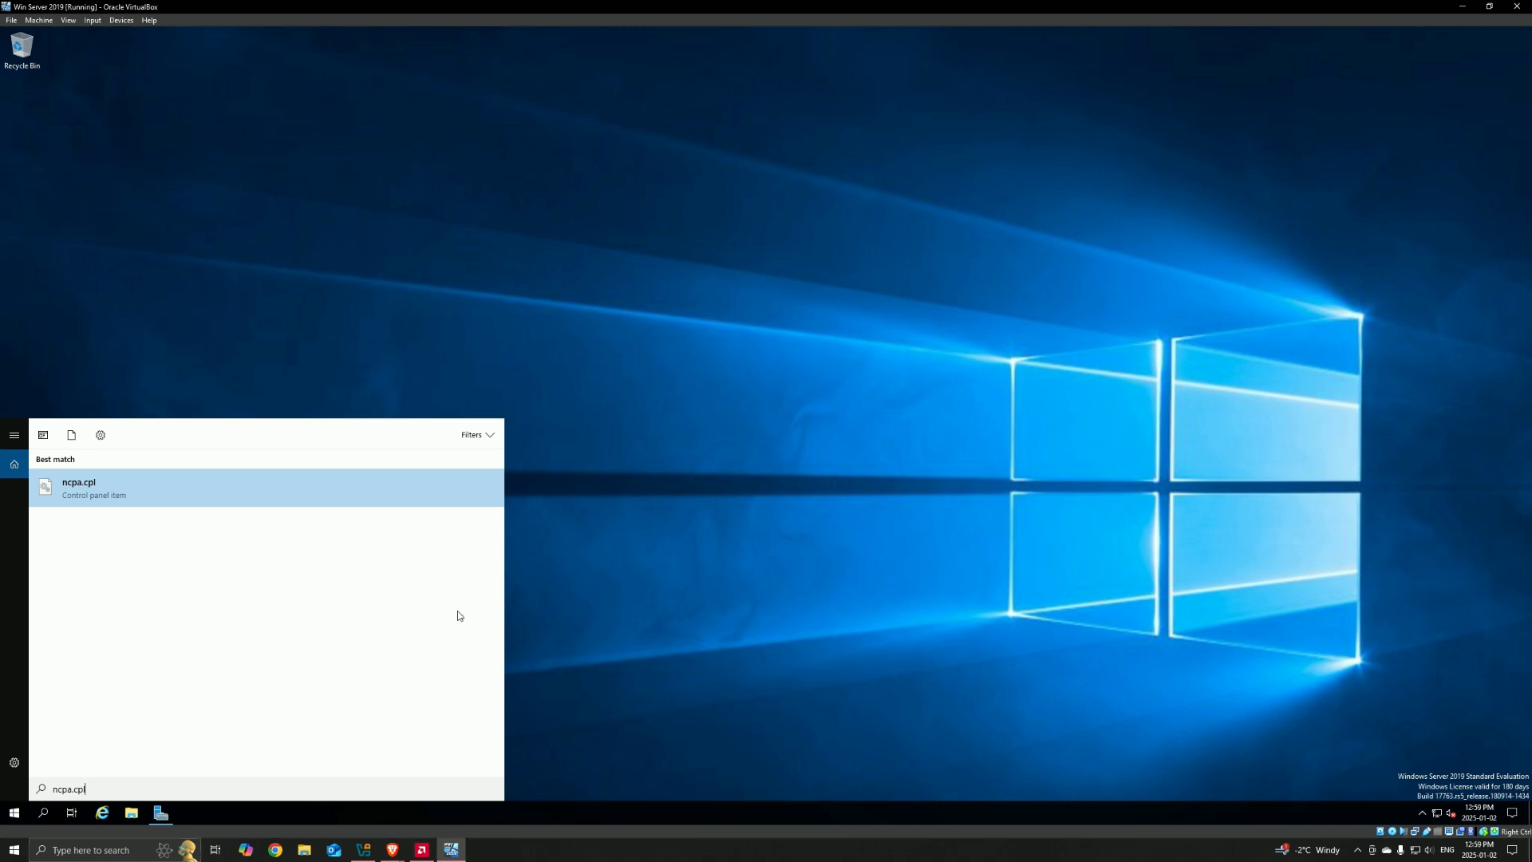
pyautogui.click(327, 477)
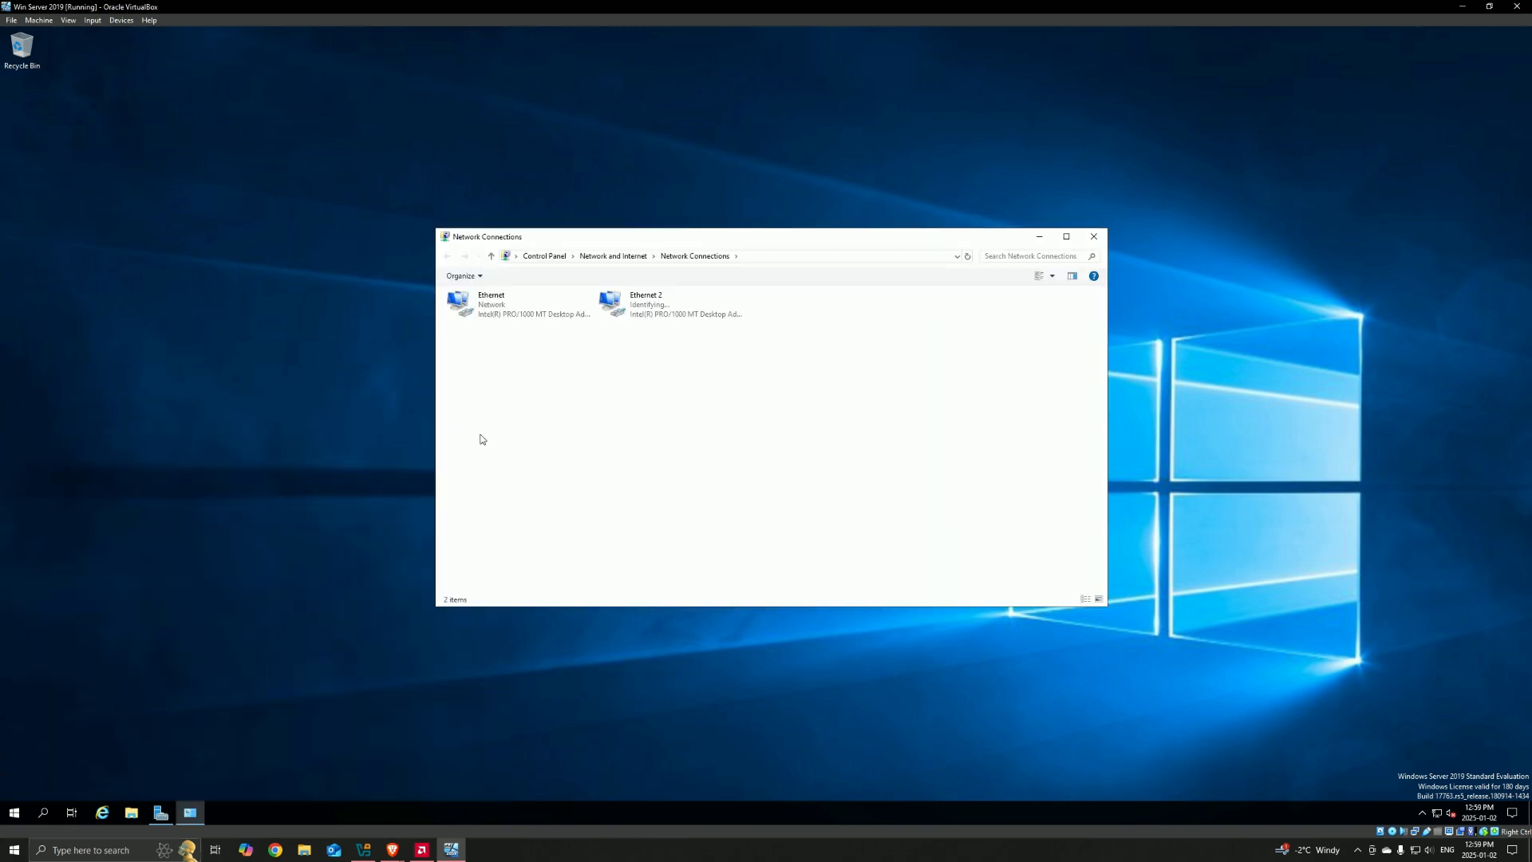
pyautogui.click(488, 313)
pyautogui.click(569, 367)
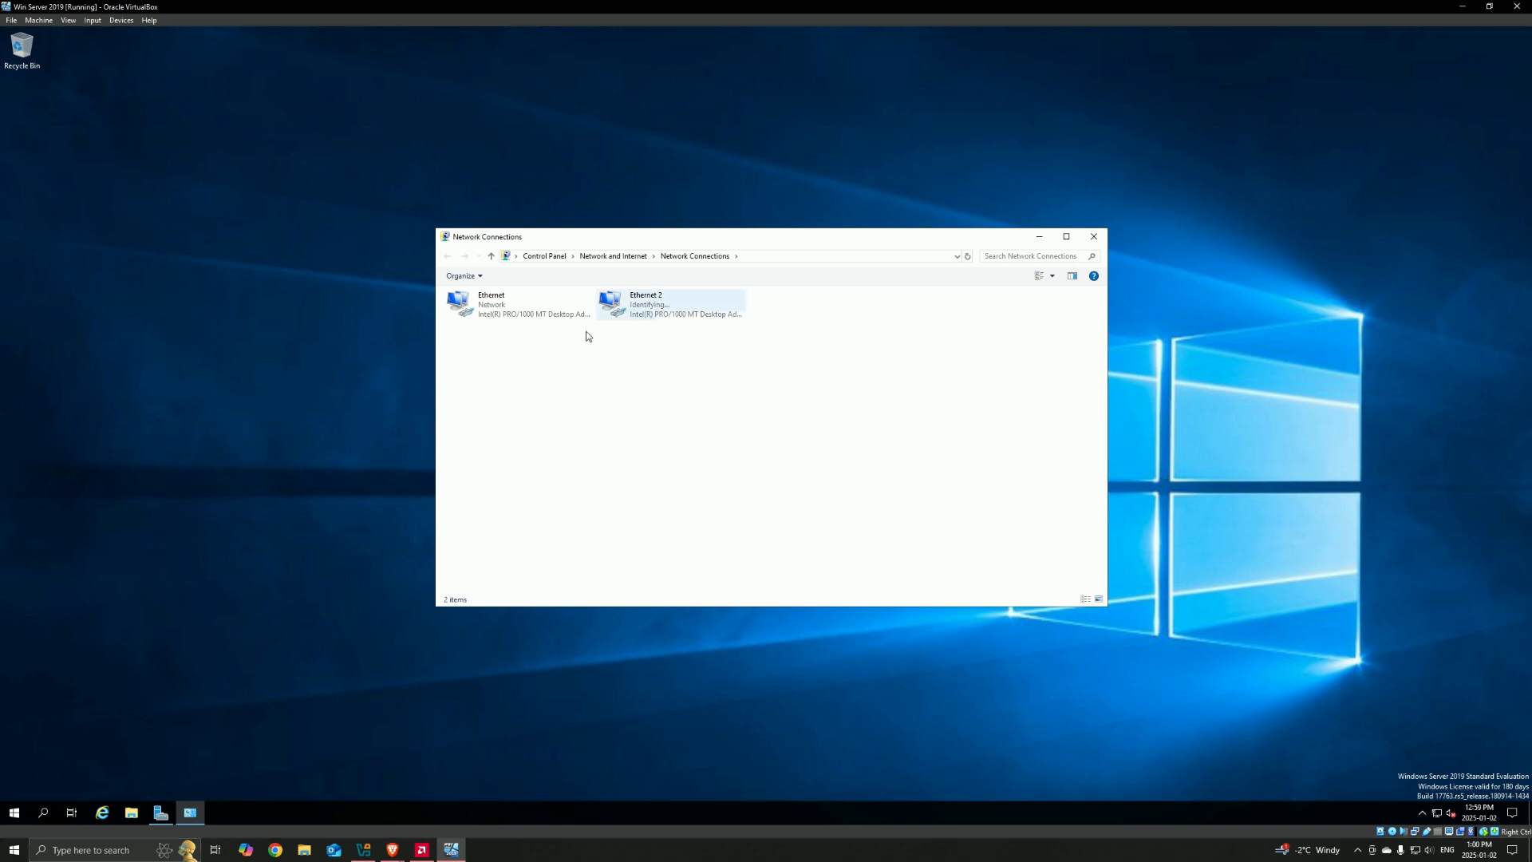
# Step: Examine the Internet Protocol Version 4 (TCP/IPv4) properties of the Ethernet adapter and close them without changes
pyautogui.rightClick(489, 306)
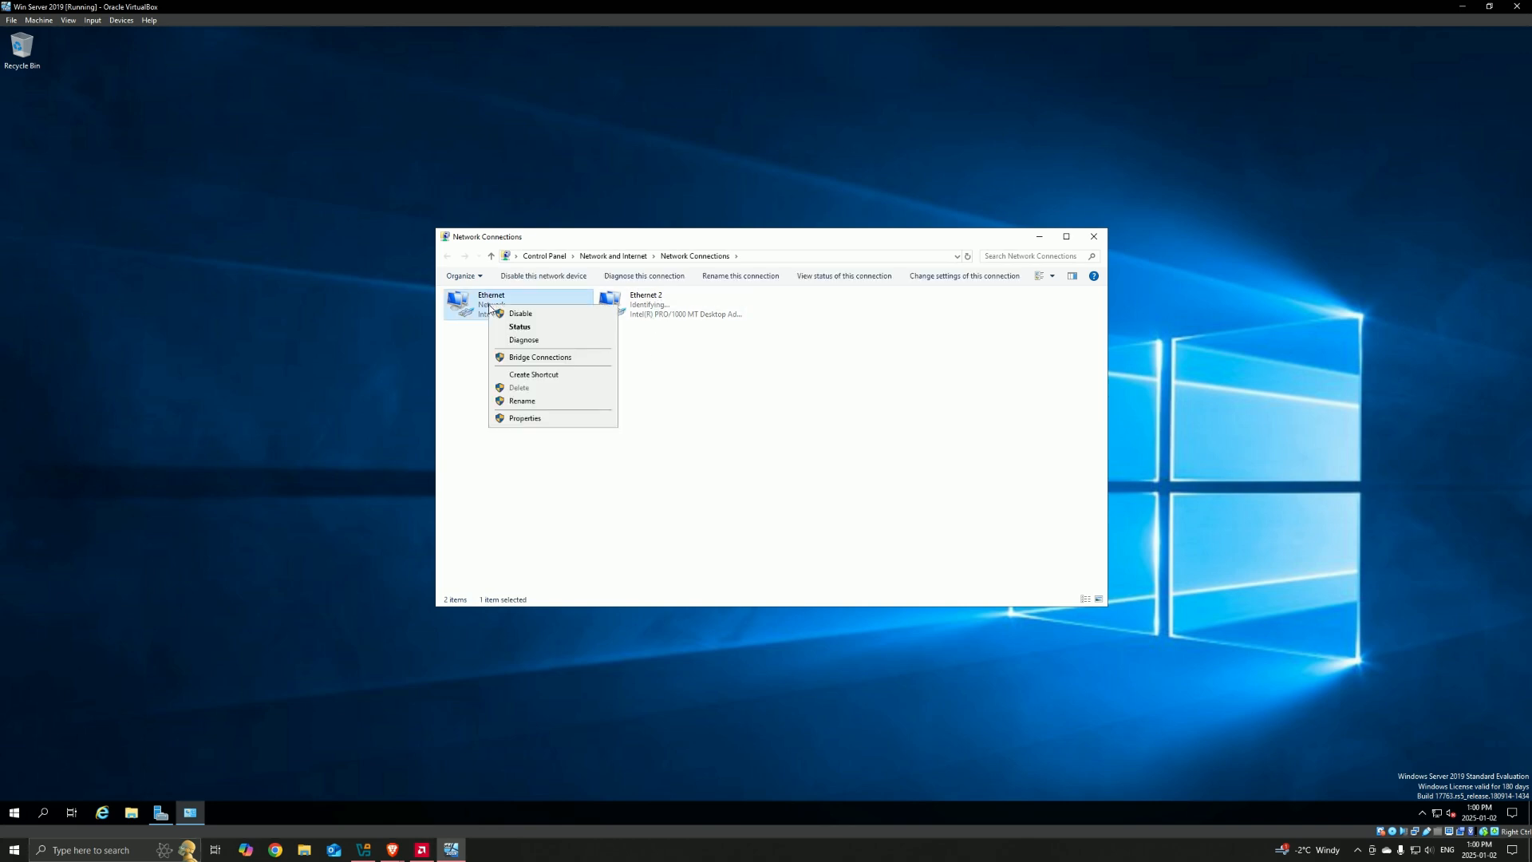
pyautogui.click(533, 418)
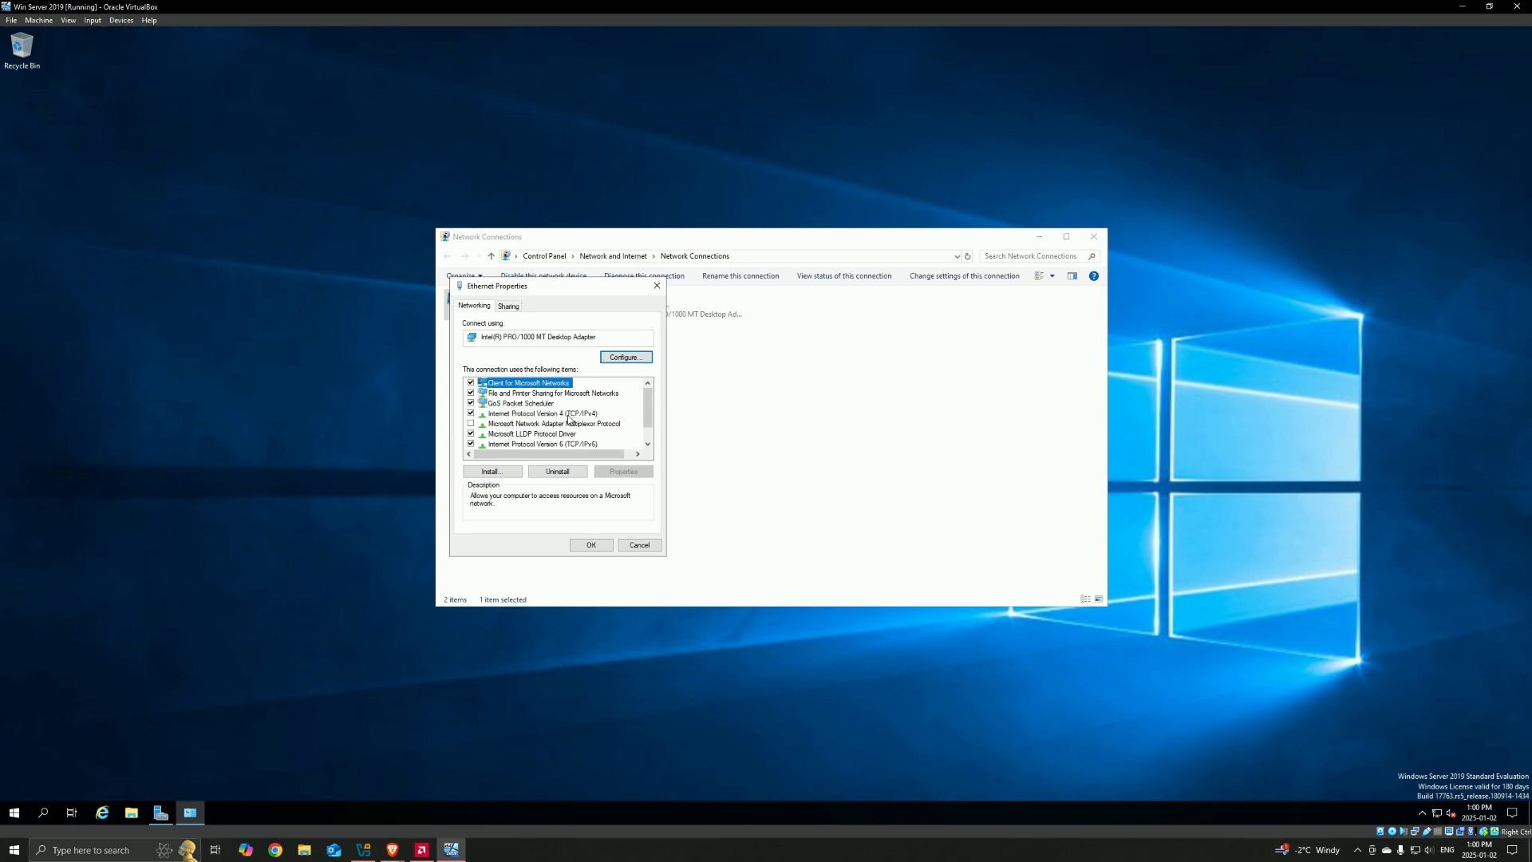
pyautogui.doubleClick(569, 417)
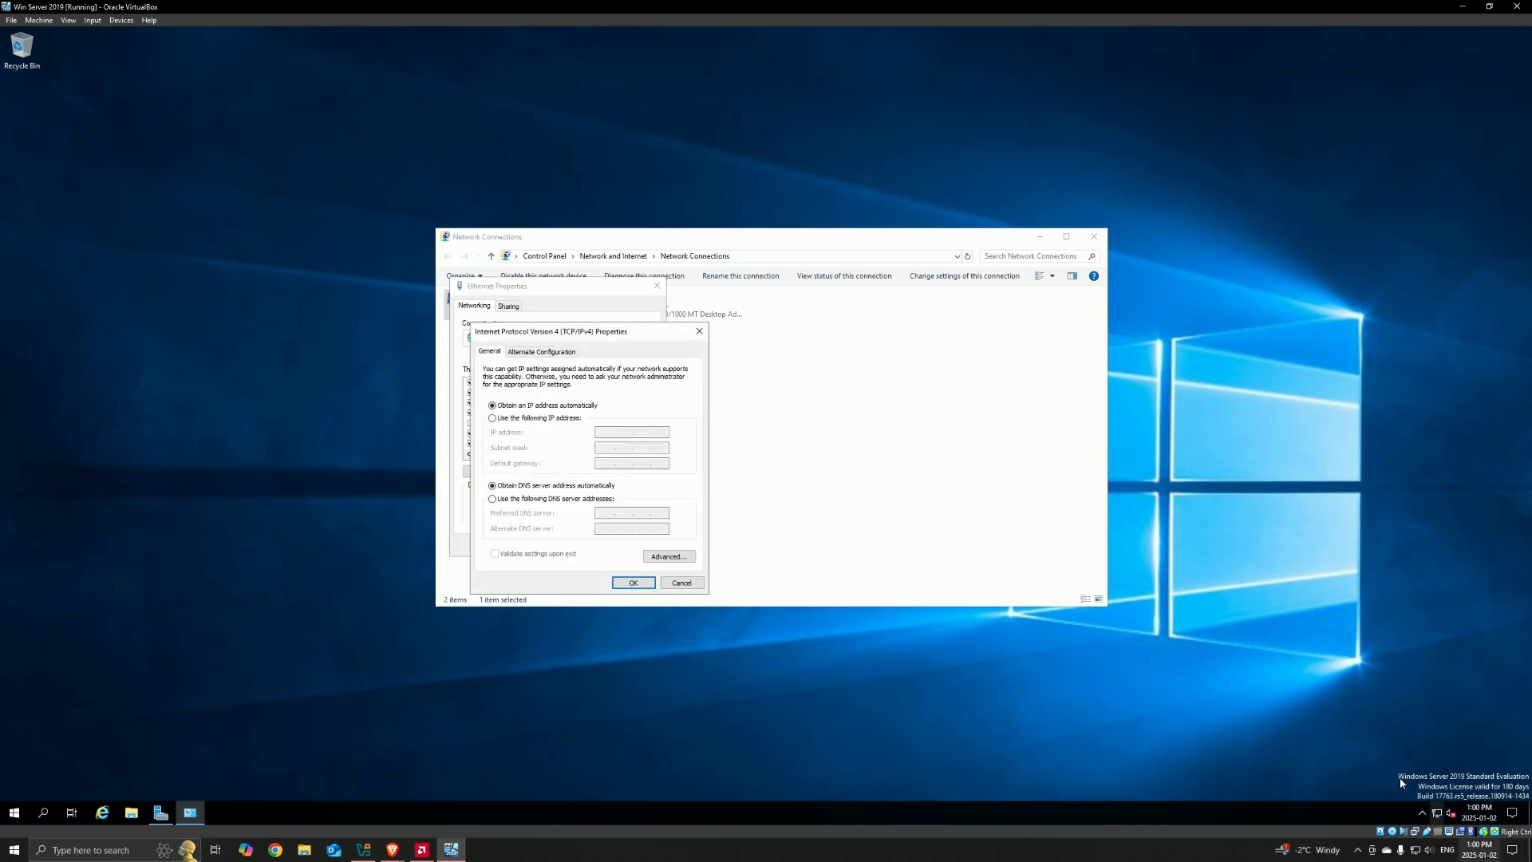
pyautogui.press('Escape')
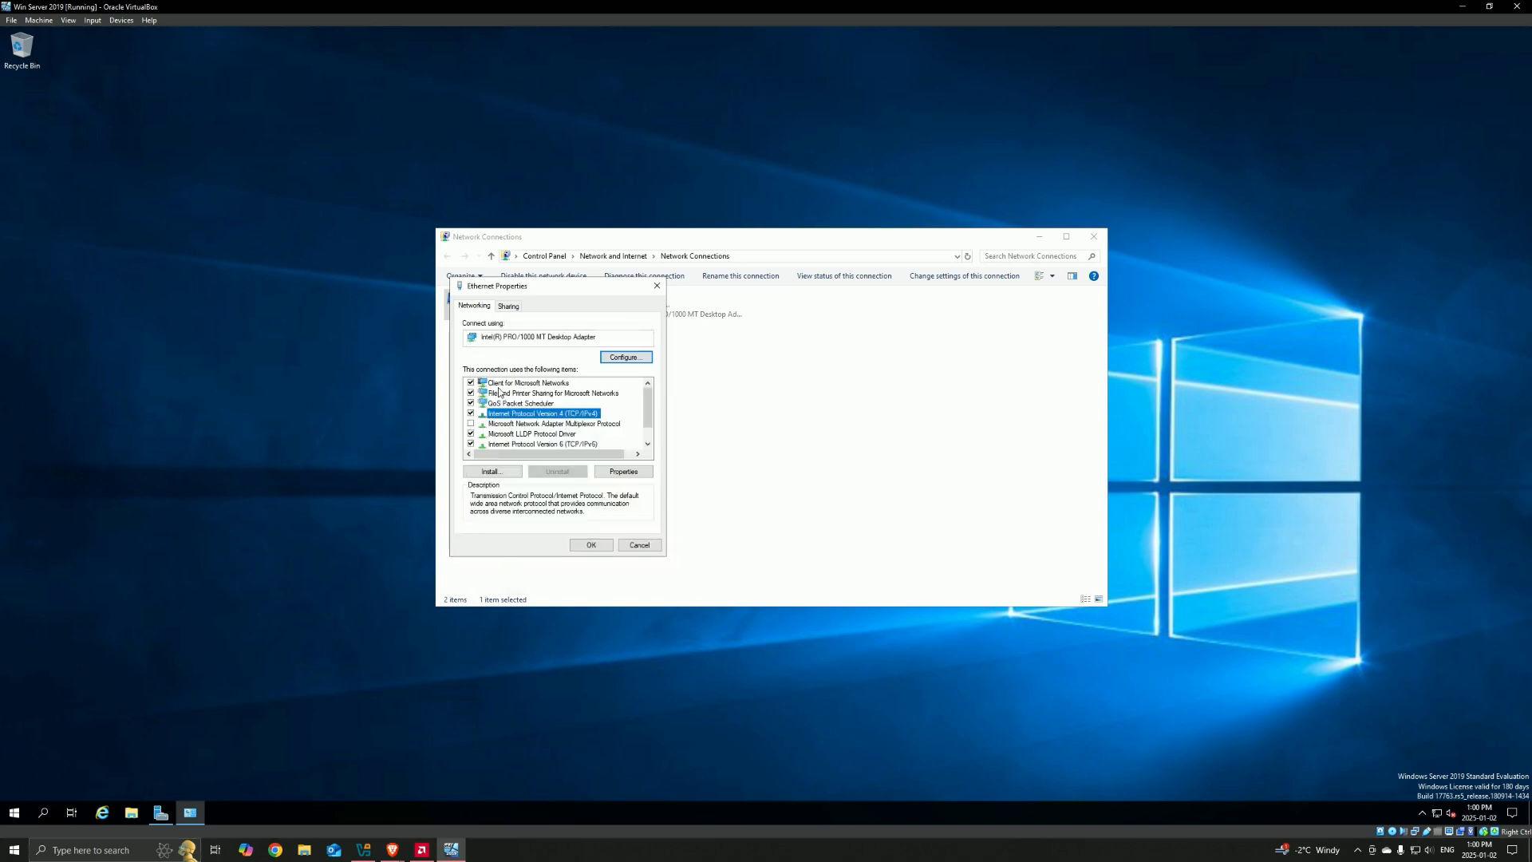
pyautogui.press('Escape')
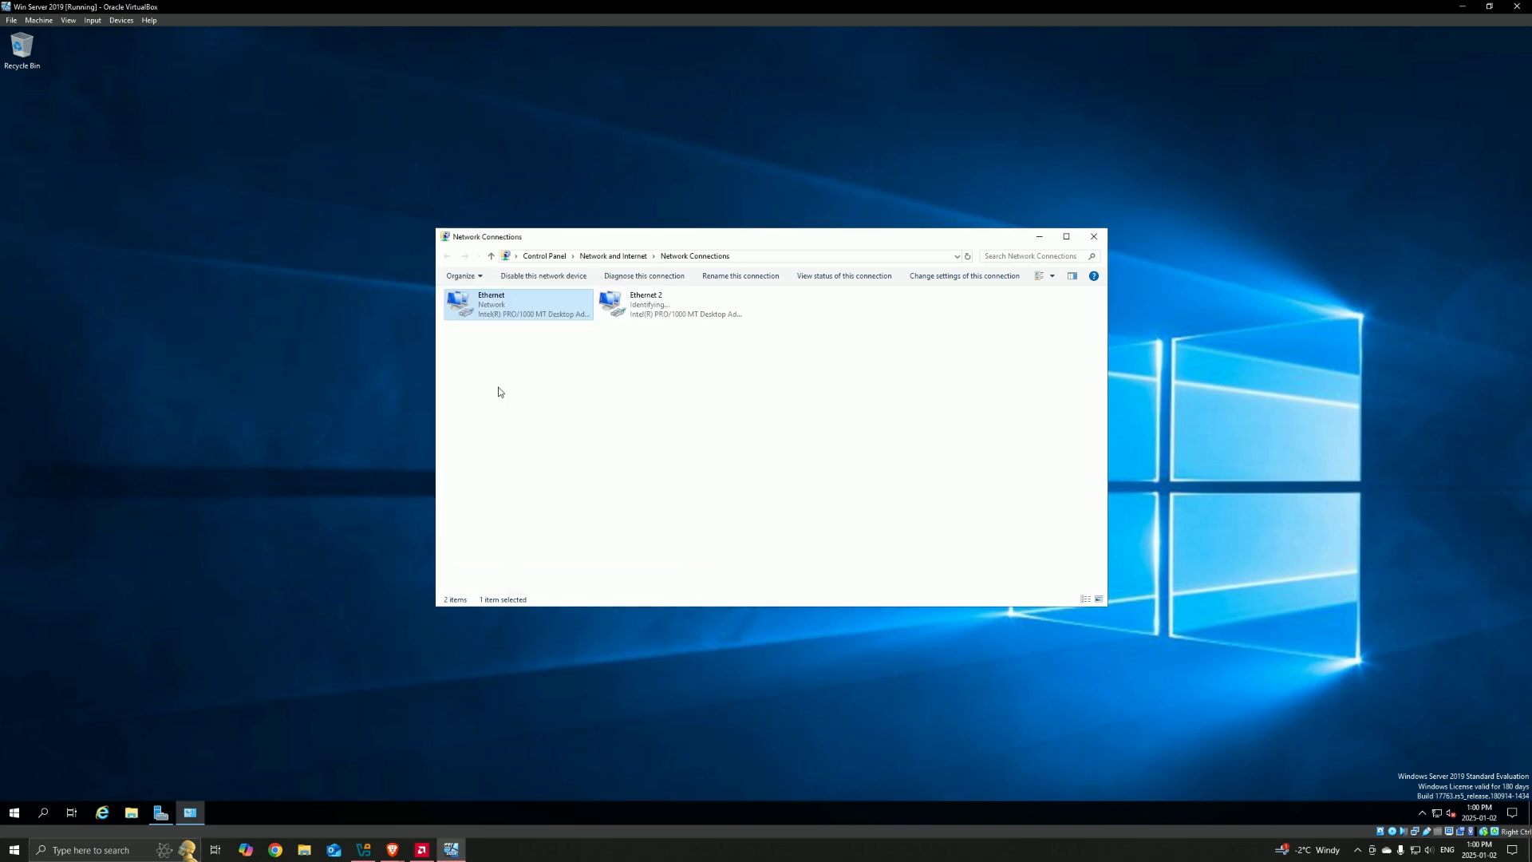
# Step: Rename the Ethernet adapter to _INTERNET_
pyautogui.rightClick(500, 306)
pyautogui.click(552, 400)
pyautogui.write('_INTERNET_')
pyautogui.press('Return')
# Step: Examine the Internet Protocol Version 4 (TCP/IPv4) properties of the Ethernet 2 adapter and close its properties without changes
pyautogui.rightClick(641, 308)
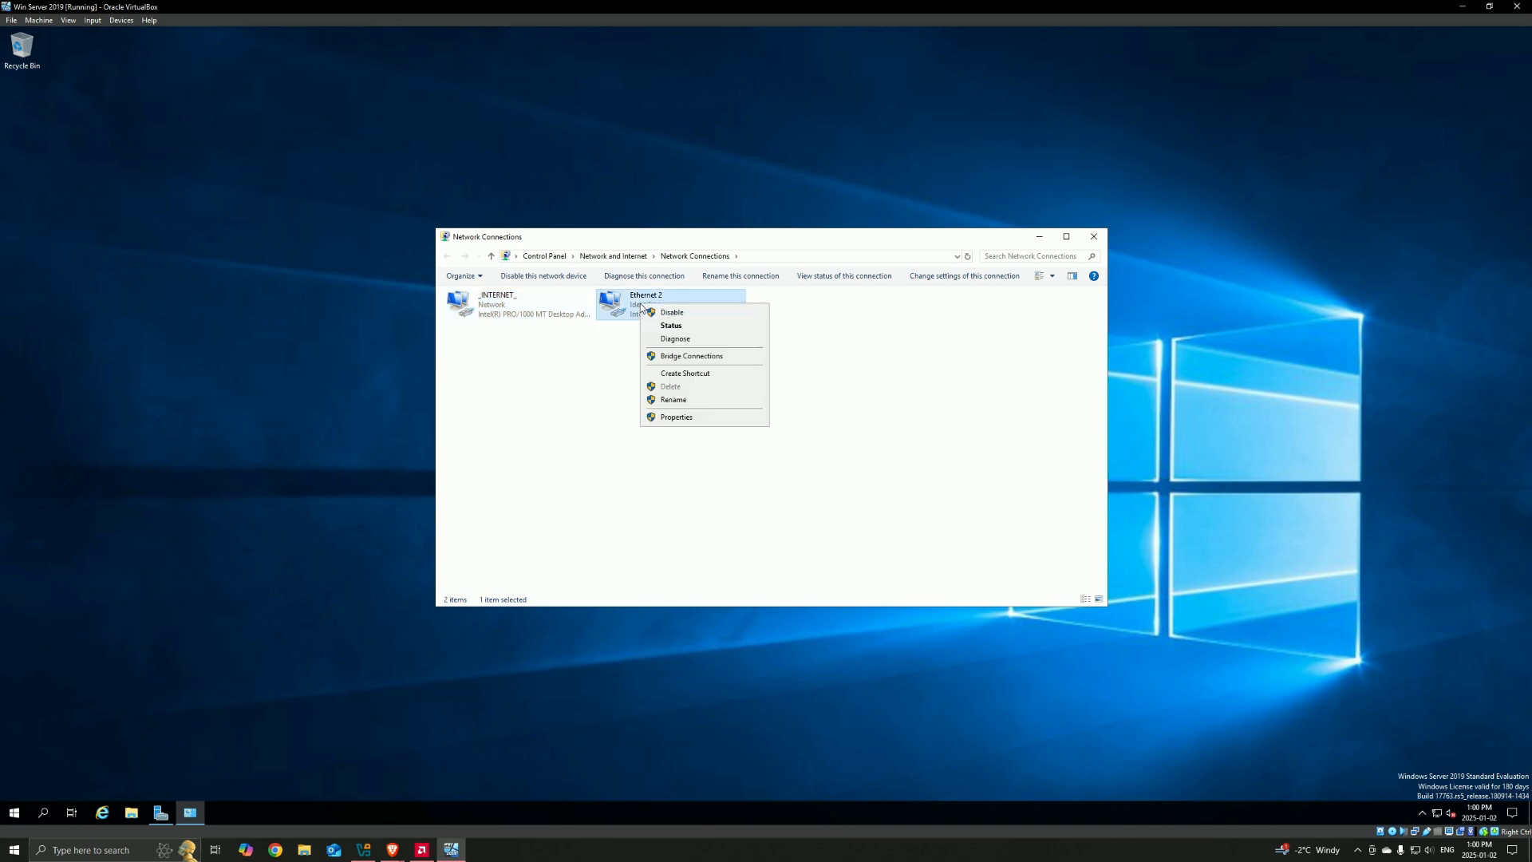
pyautogui.click(688, 417)
pyautogui.doubleClick(573, 414)
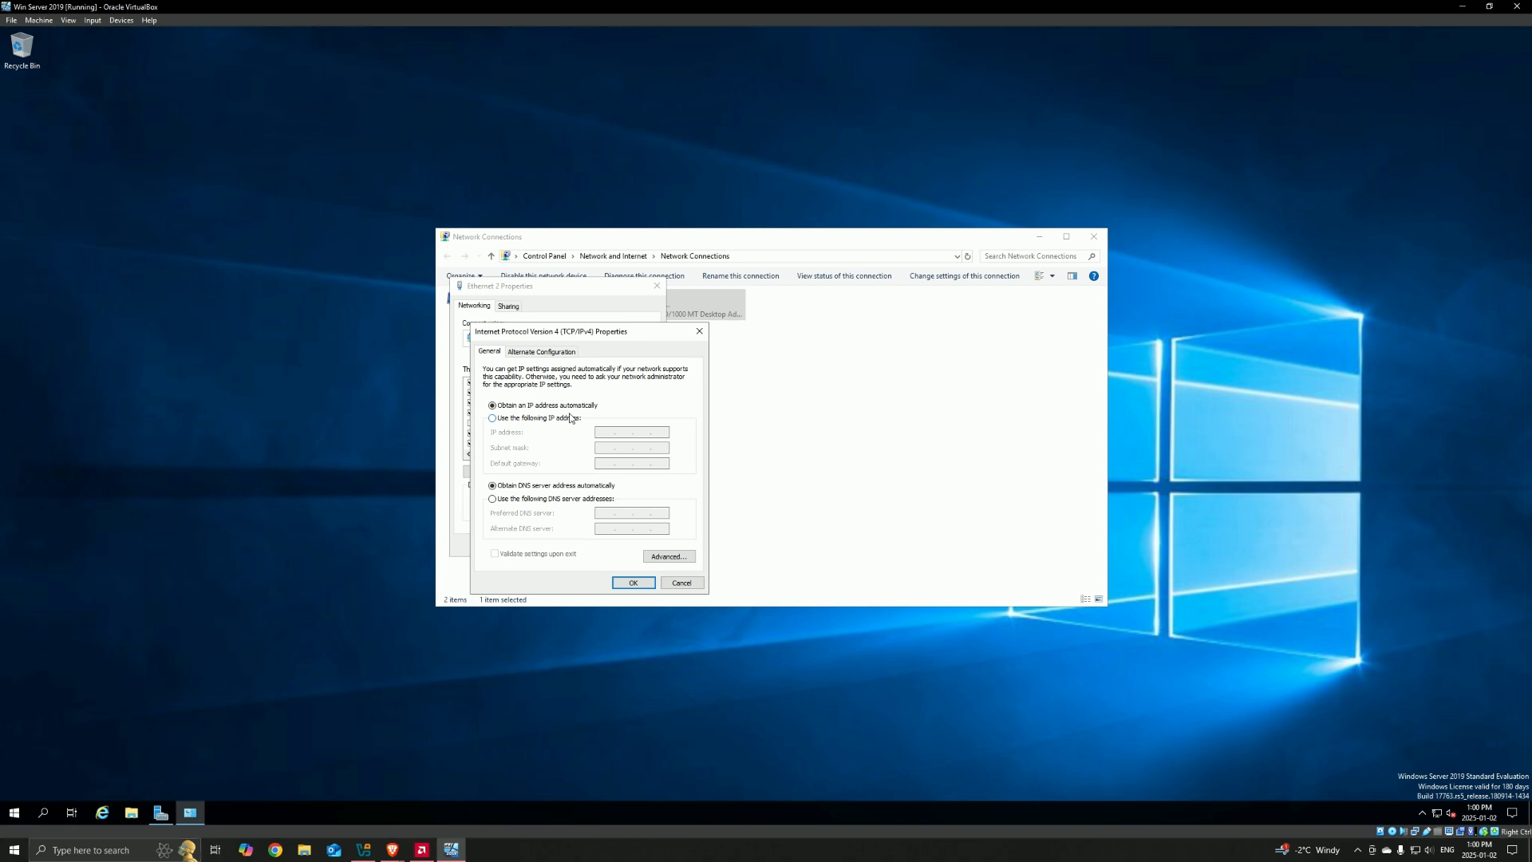
pyautogui.press('Escape')
pyautogui.press('Escape')
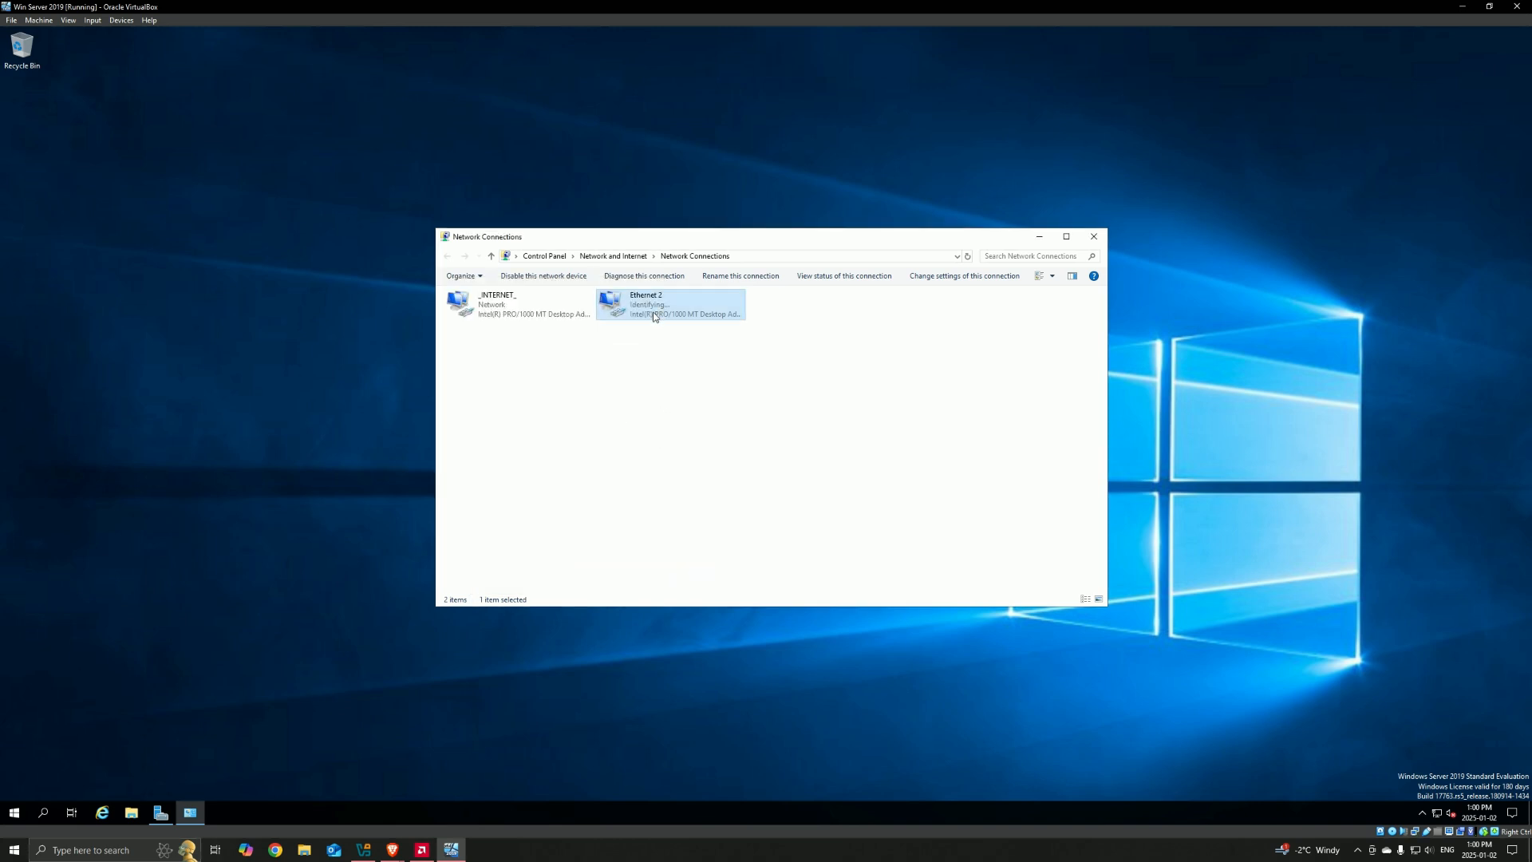
pyautogui.rightClick(654, 314)
pyautogui.click(677, 424)
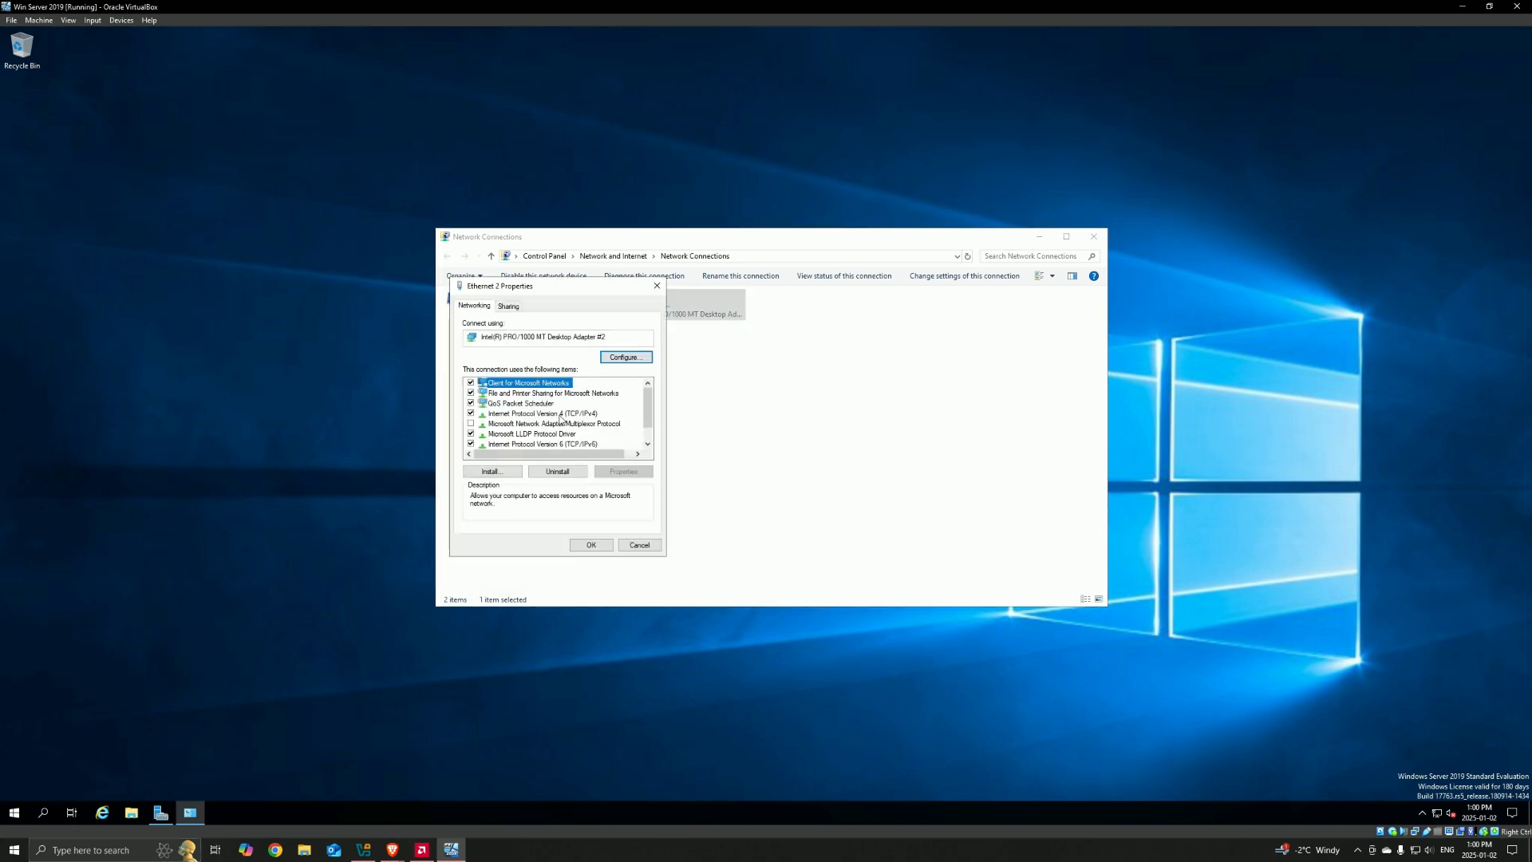
pyautogui.press('Escape')
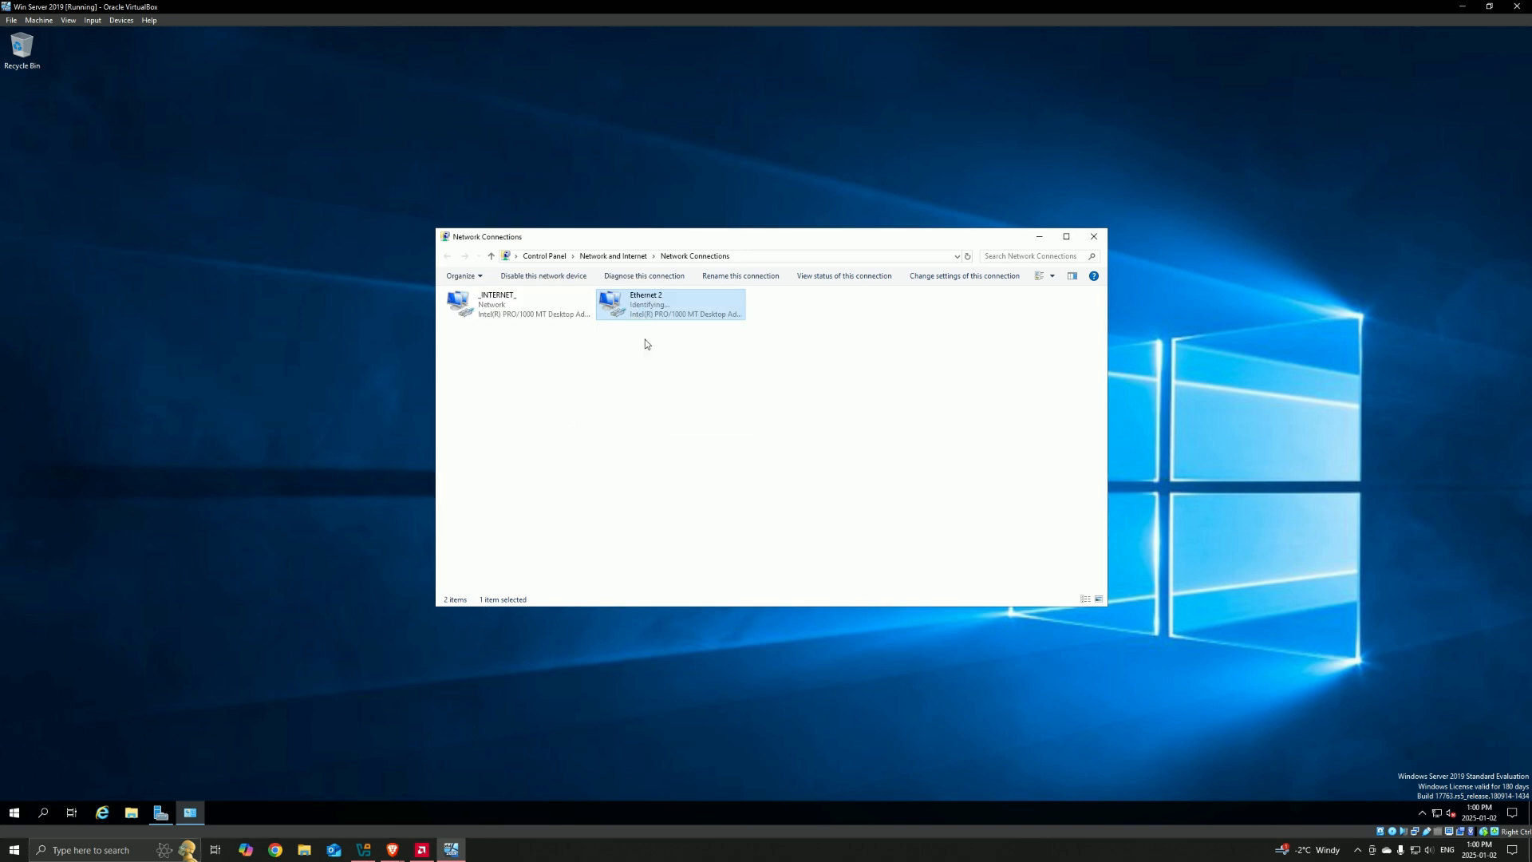
# Step: Switch the Ethernet 2 adapter's IPv4 settings to manual addressing with a static IP address starting with 172, and save the adapter properties
pyautogui.rightClick(648, 313)
pyautogui.click(677, 424)
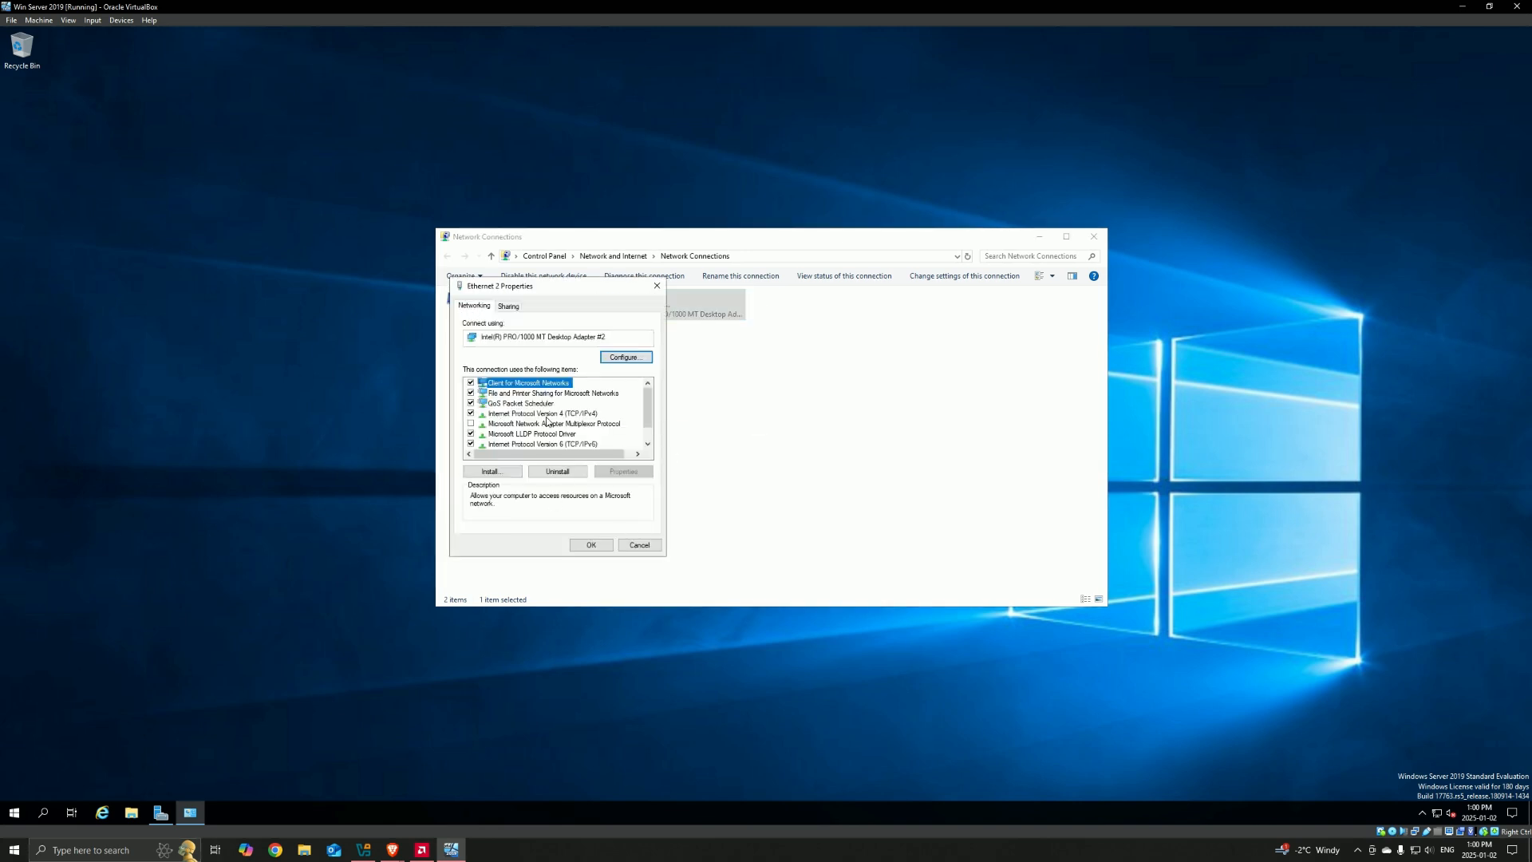
pyautogui.doubleClick(546, 414)
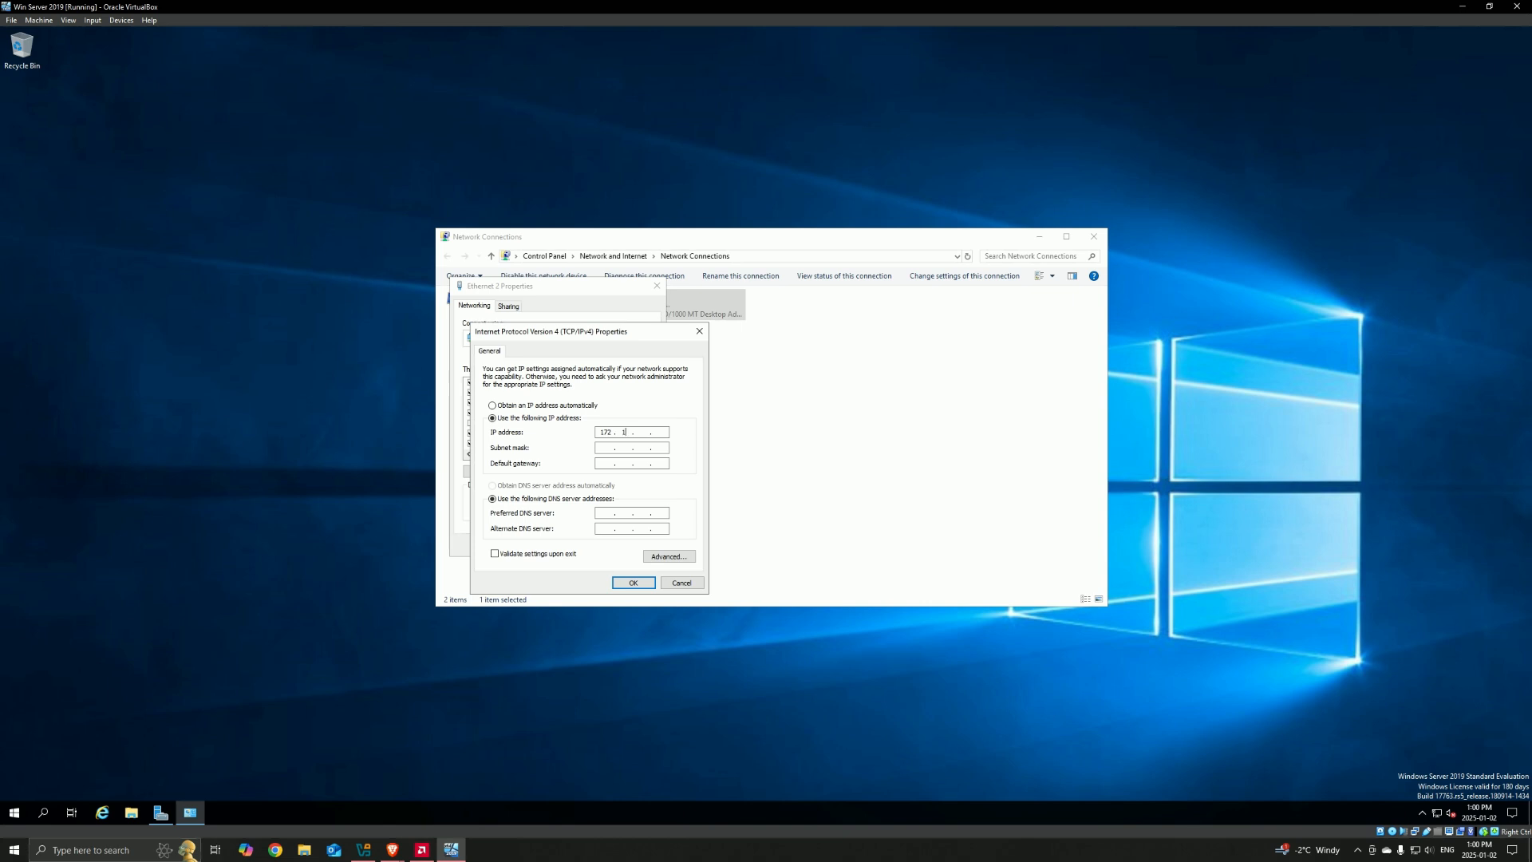
pyautogui.press('Tab')
pyautogui.press('Right')
pyautogui.press('Tab')
pyautogui.press('Tab')
pyautogui.click(643, 584)
pyautogui.click(591, 546)
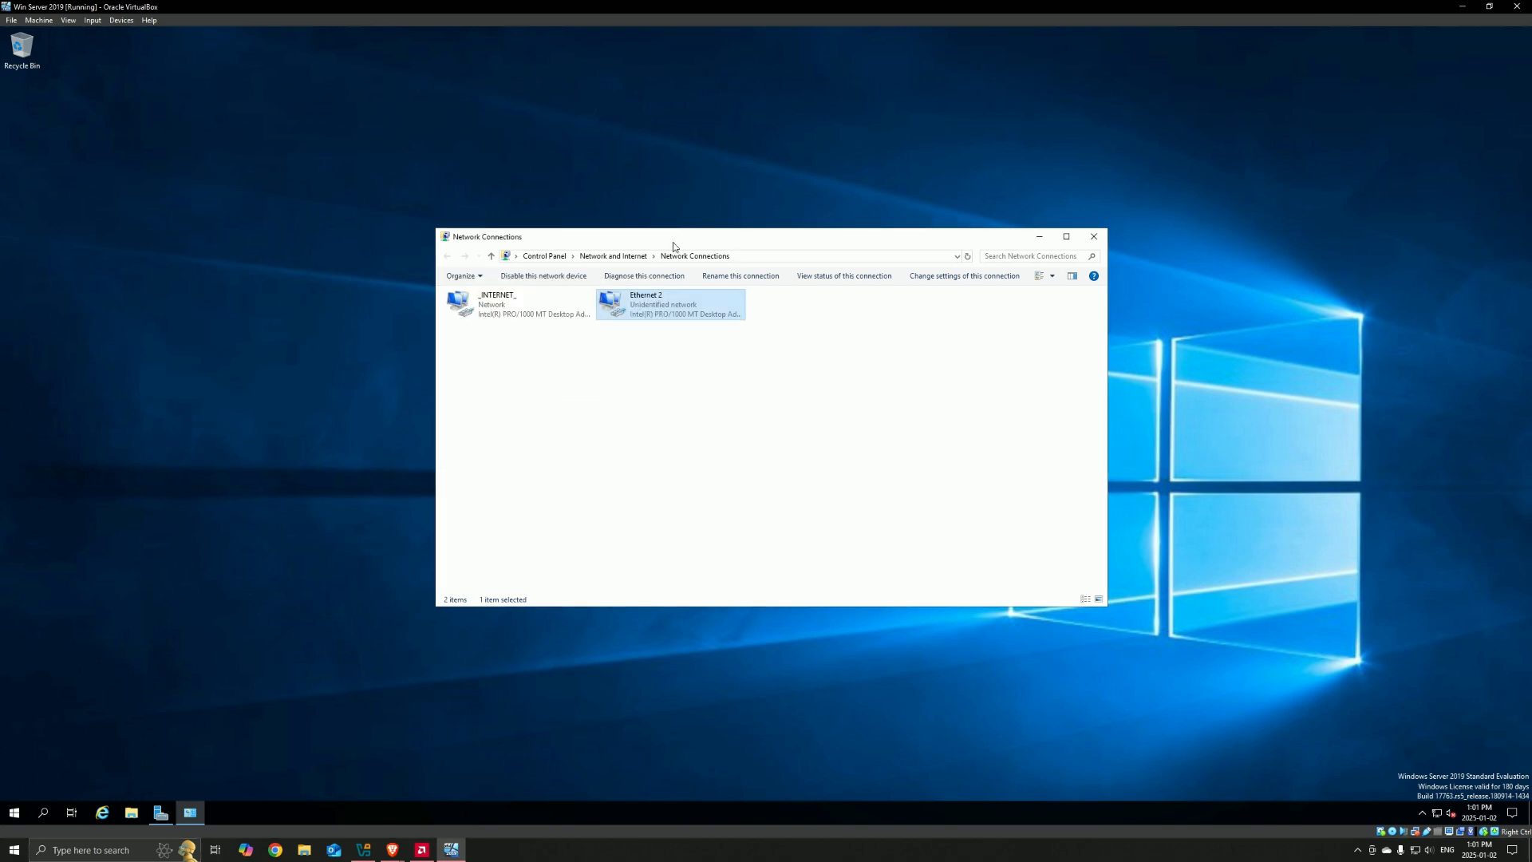
# Step: Rename the Ethernet 2 adapter to _INTERNAL_ and close Network Connections
pyautogui.rightClick(653, 301)
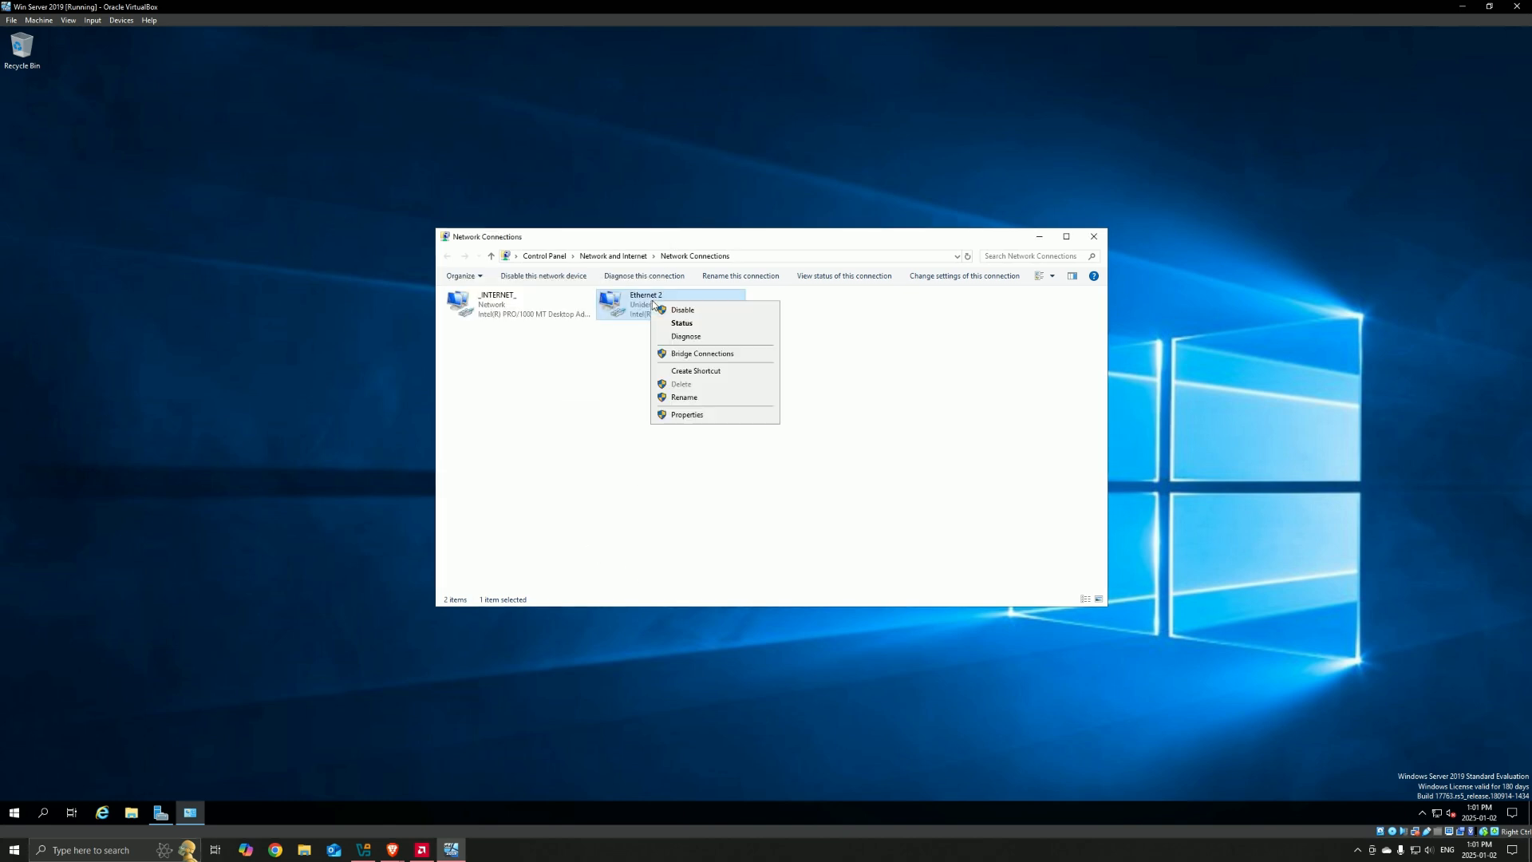
pyautogui.click(683, 397)
pyautogui.write('_IN')
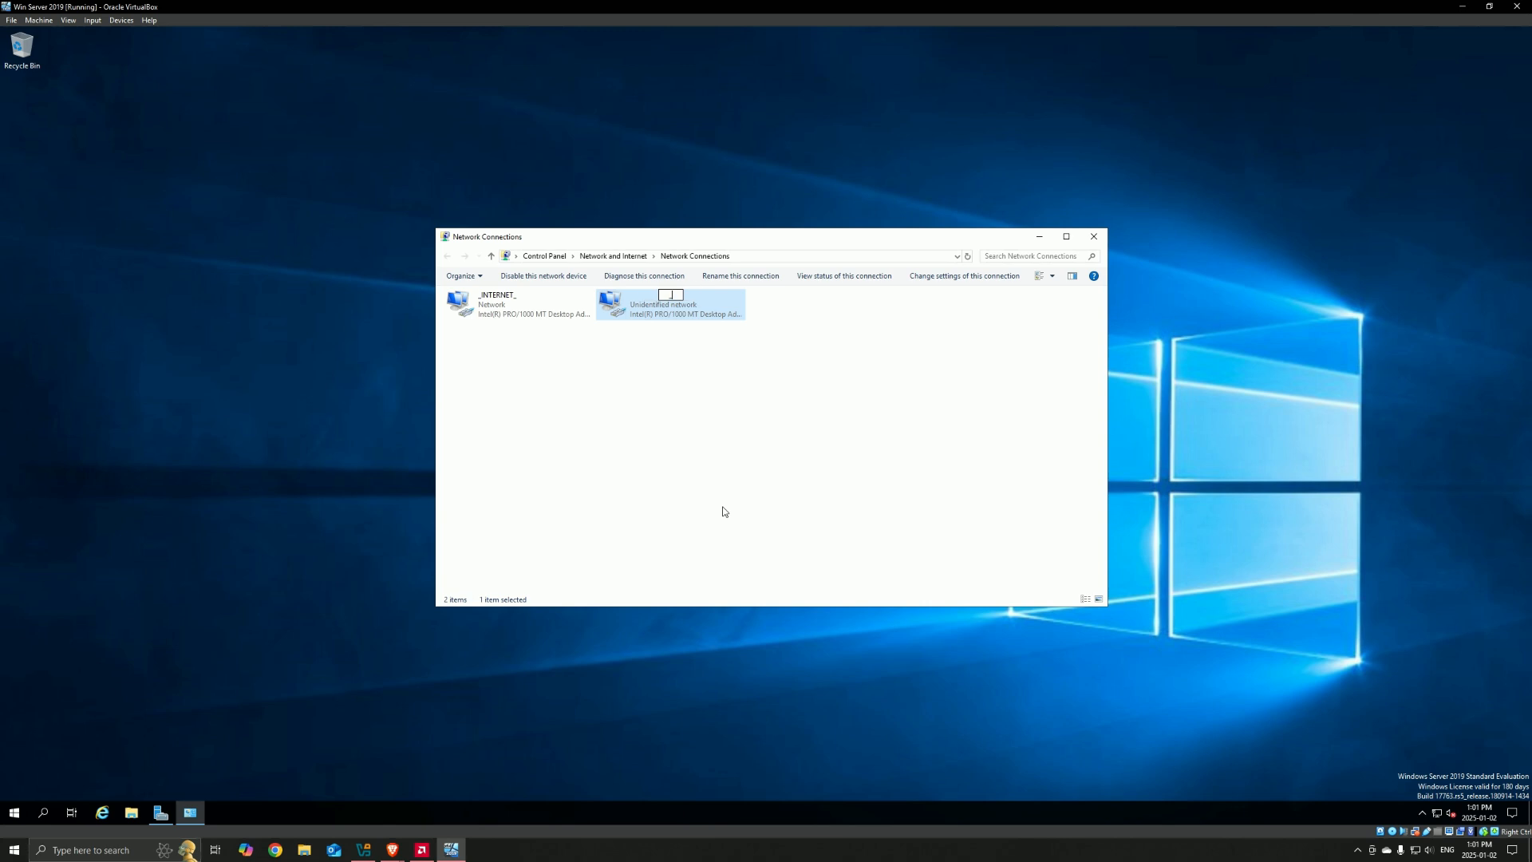
pyautogui.write('TERNAL_')
pyautogui.press('Return')
pyautogui.click(728, 456)
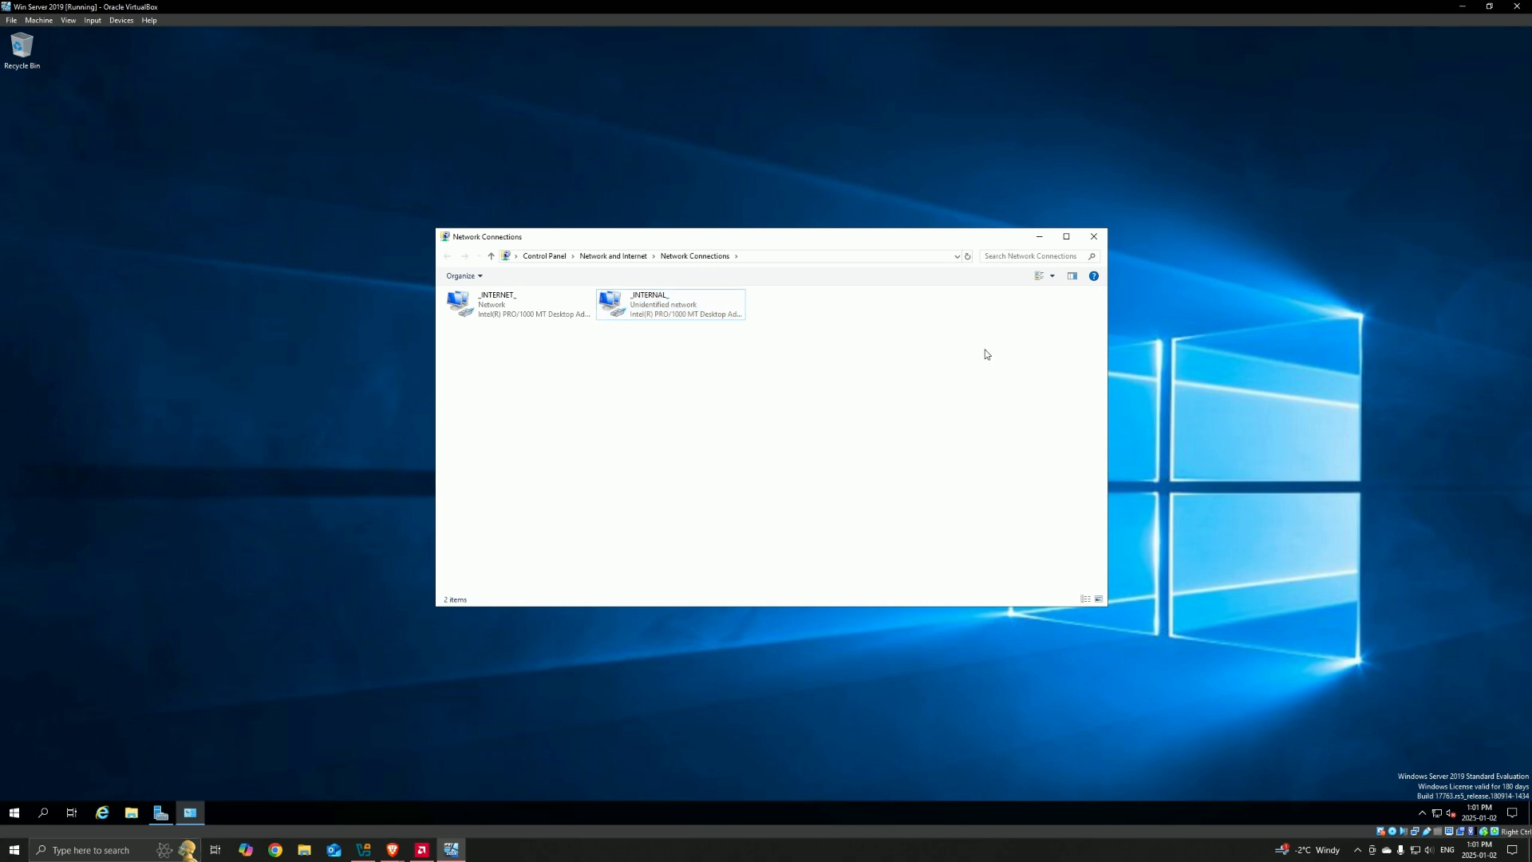
pyautogui.click(1096, 236)
pyautogui.rightClick(420, 277)
pyautogui.click(440, 315)
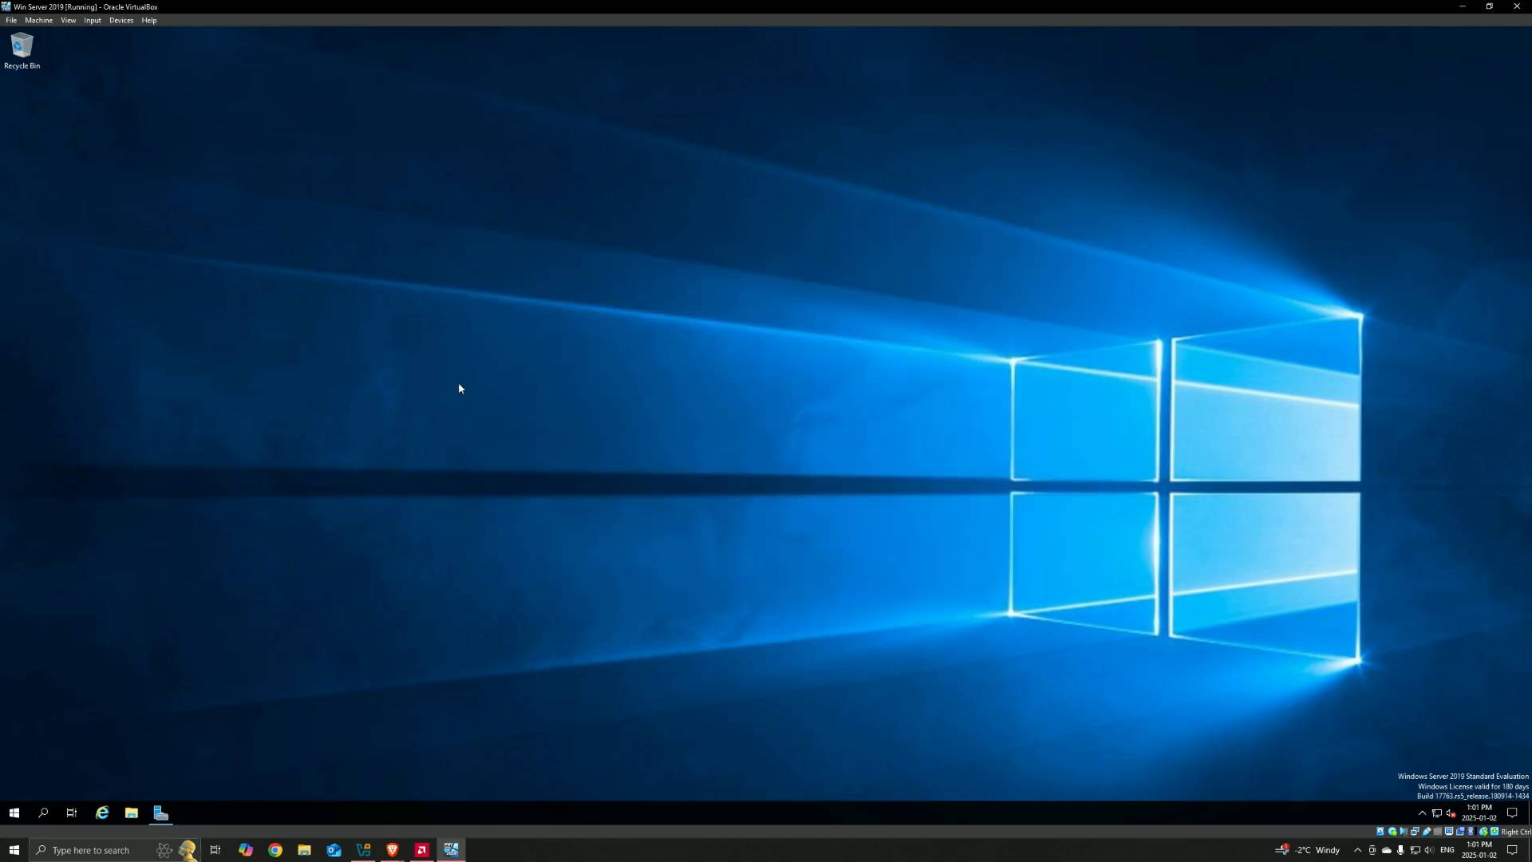
# Step: Open the server's system About page in Settings and highlight the device name under Device specifications
pyautogui.rightClick(16, 813)
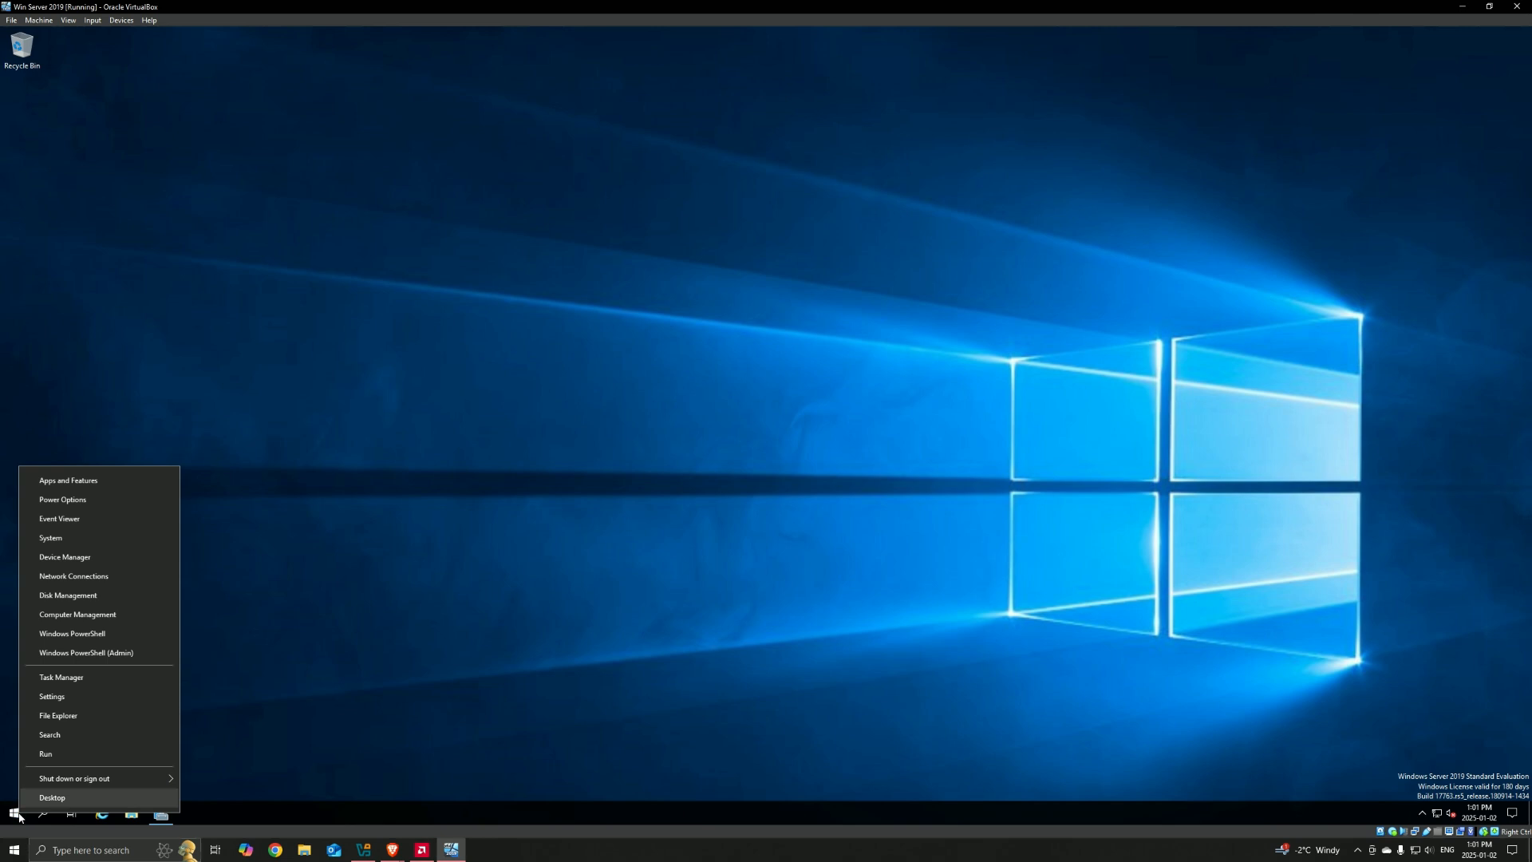
pyautogui.click(55, 539)
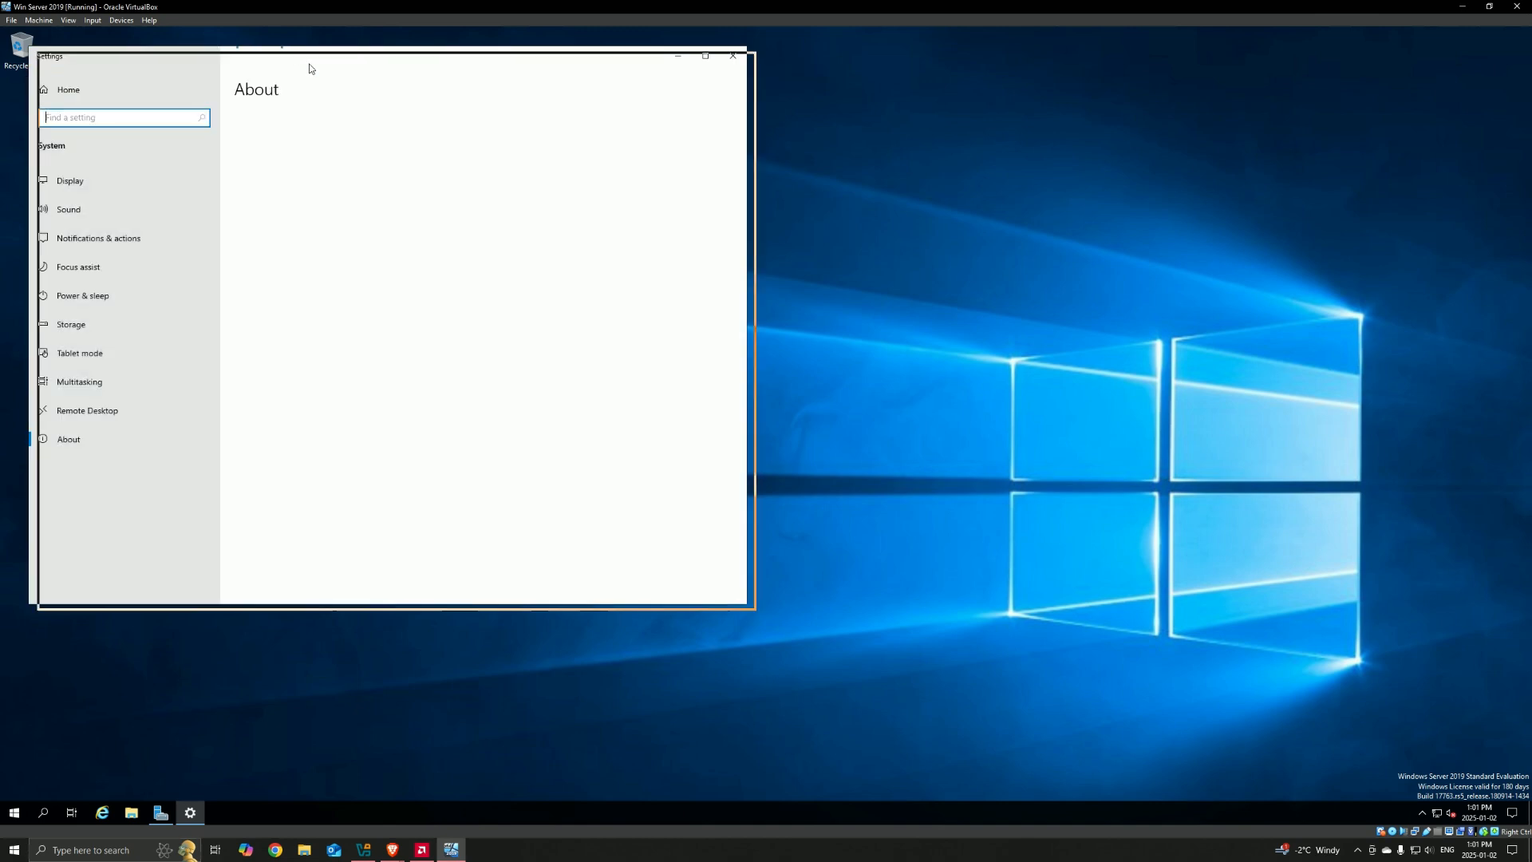
pyautogui.moveTo(311, 60); pyautogui.dragTo(399, 98)
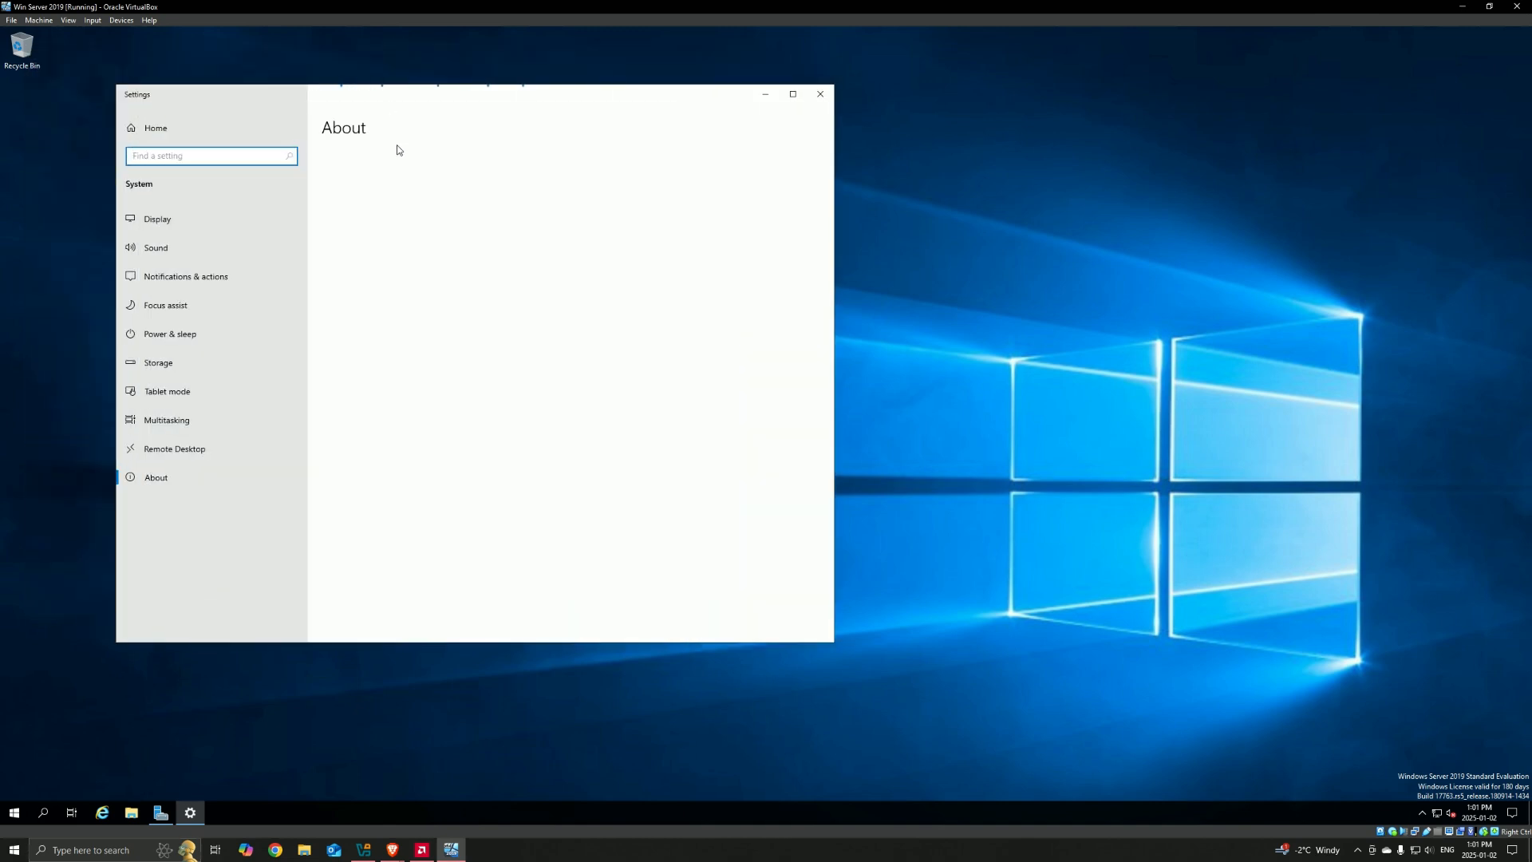
pyautogui.scroll(-1, 474, 459)
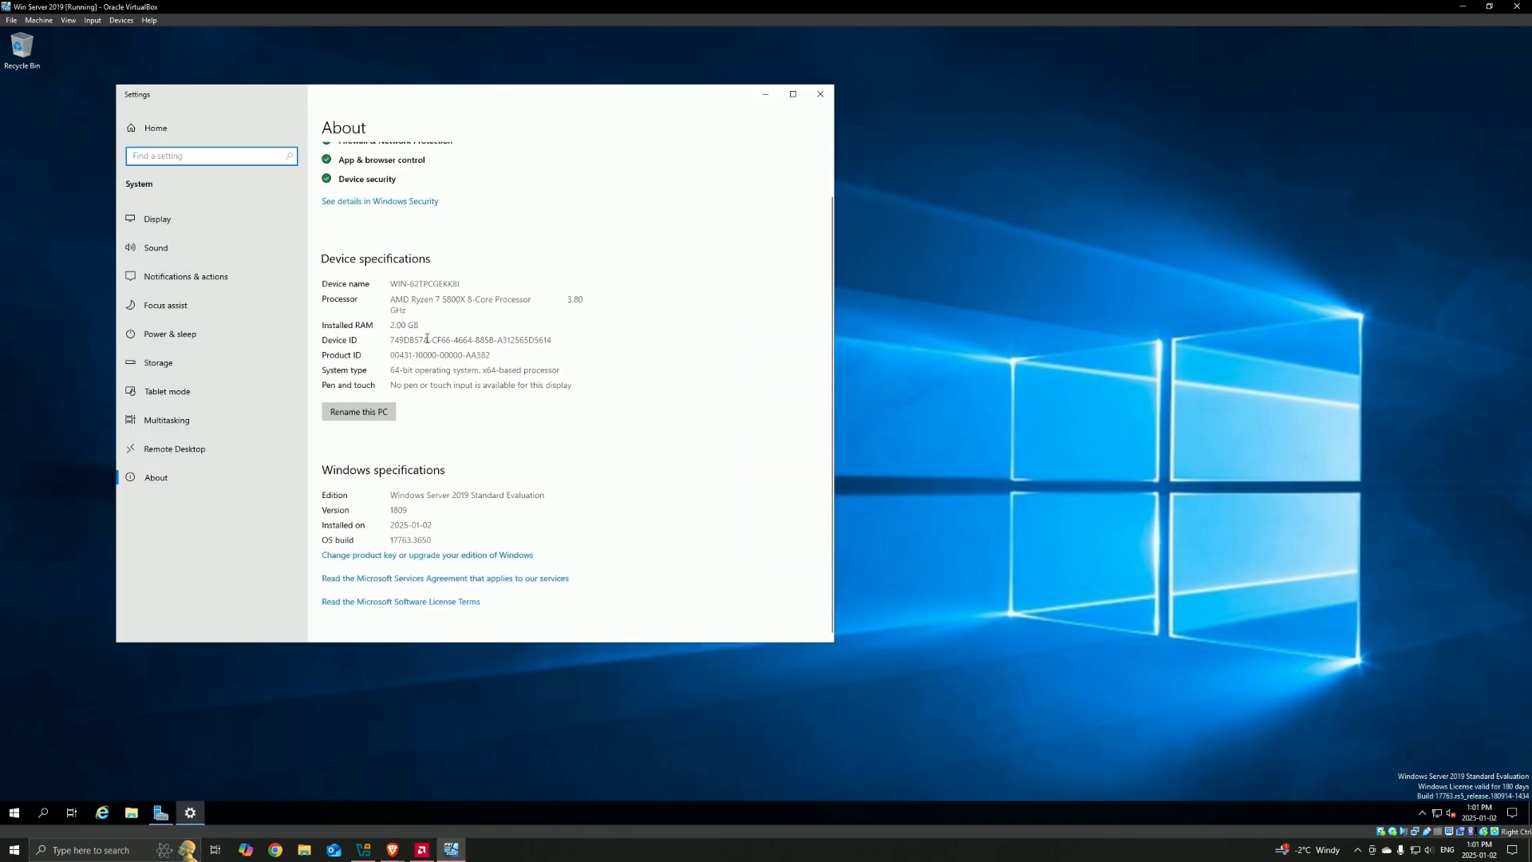
pyautogui.moveTo(391, 284); pyautogui.dragTo(452, 283)
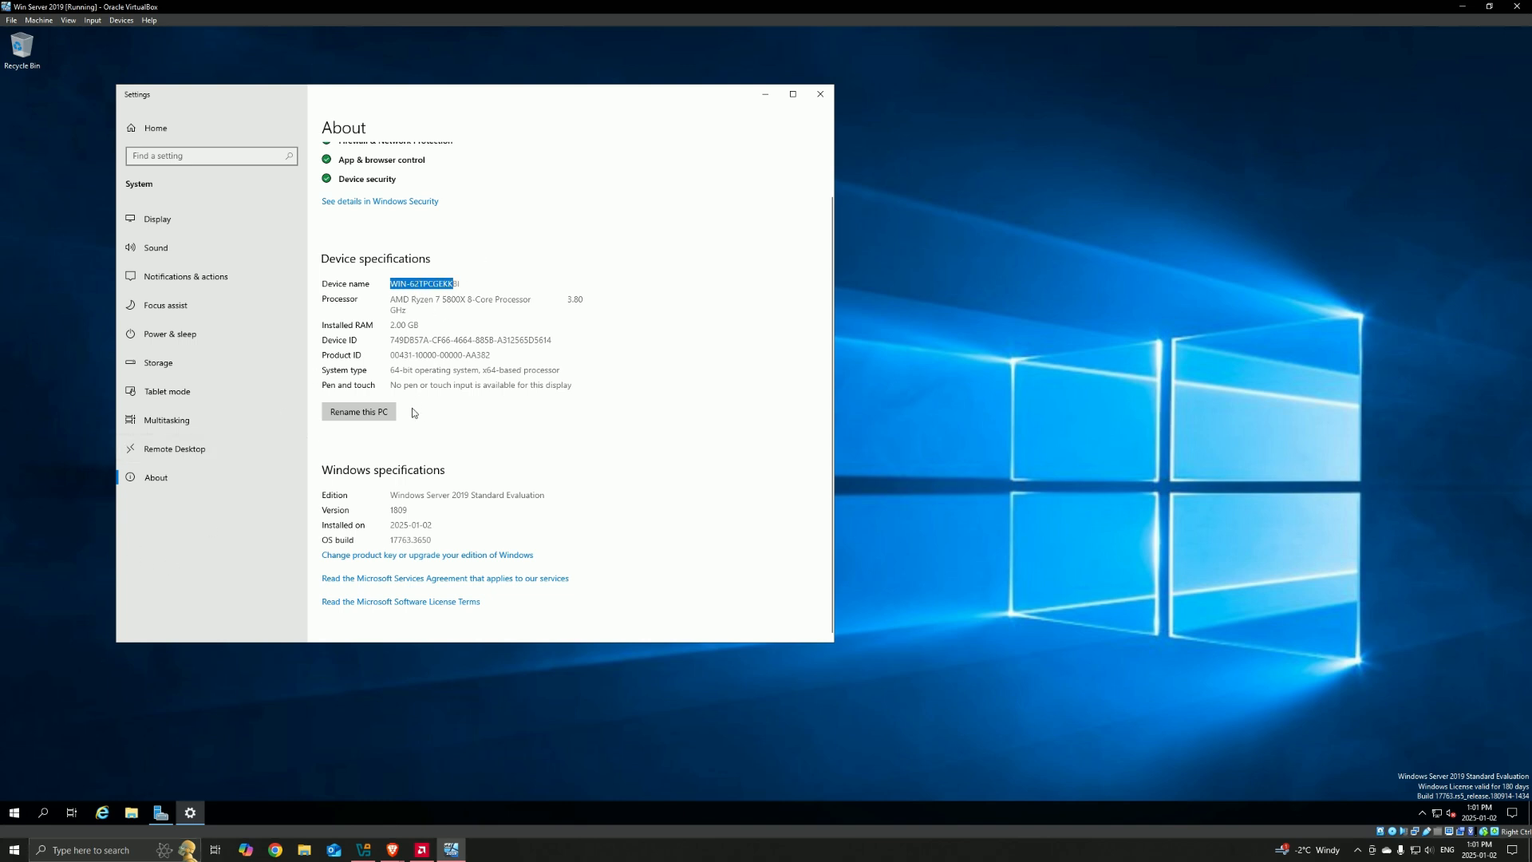
# Step: Rename the PC to DC and restart the server immediately, choosing a shutdown reason
pyautogui.click(365, 414)
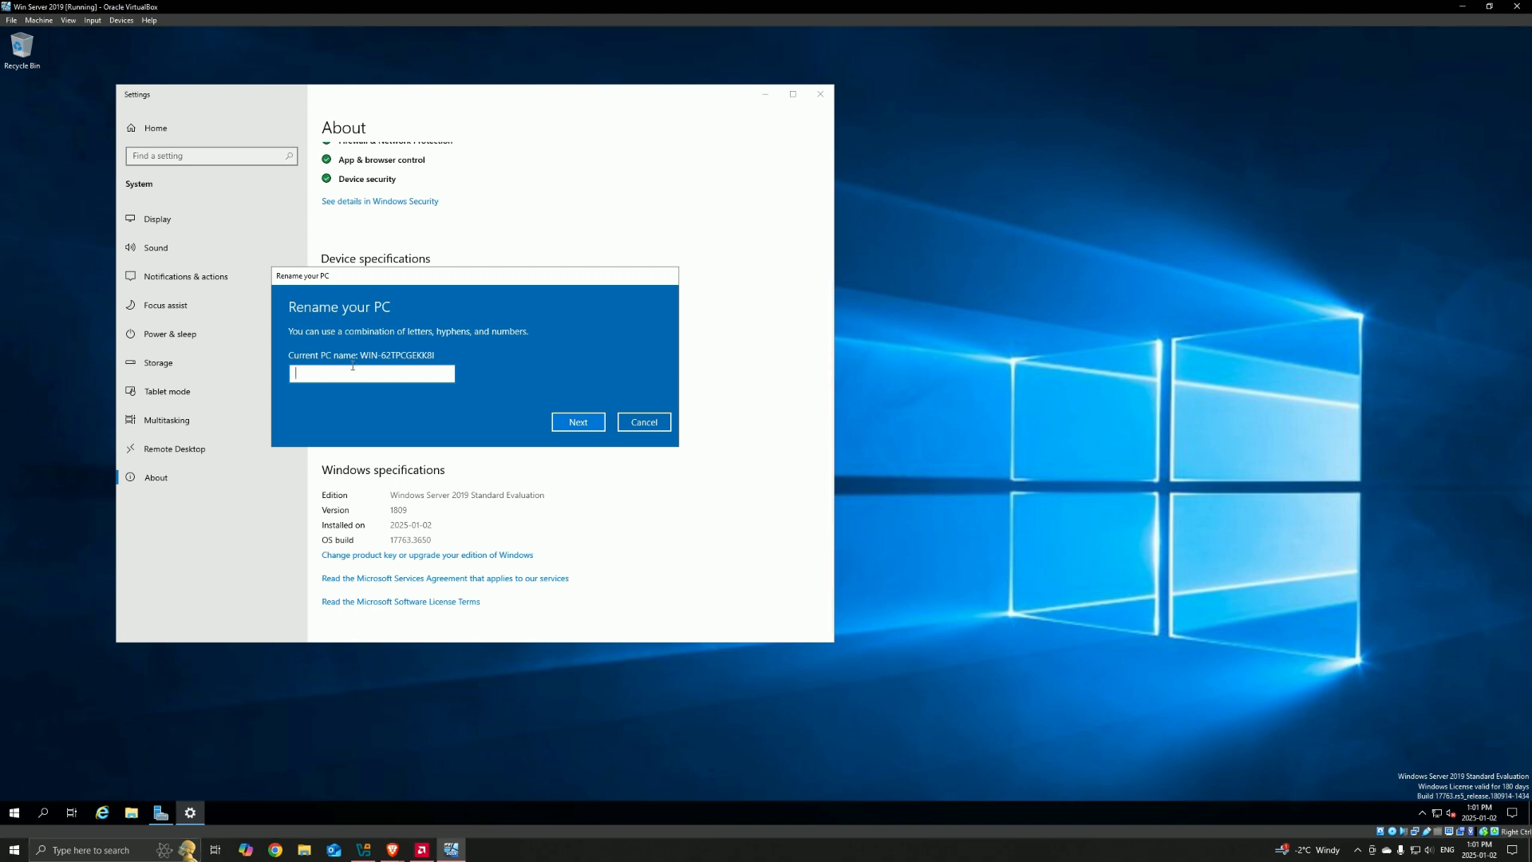
pyautogui.write('DC')
pyautogui.click(569, 425)
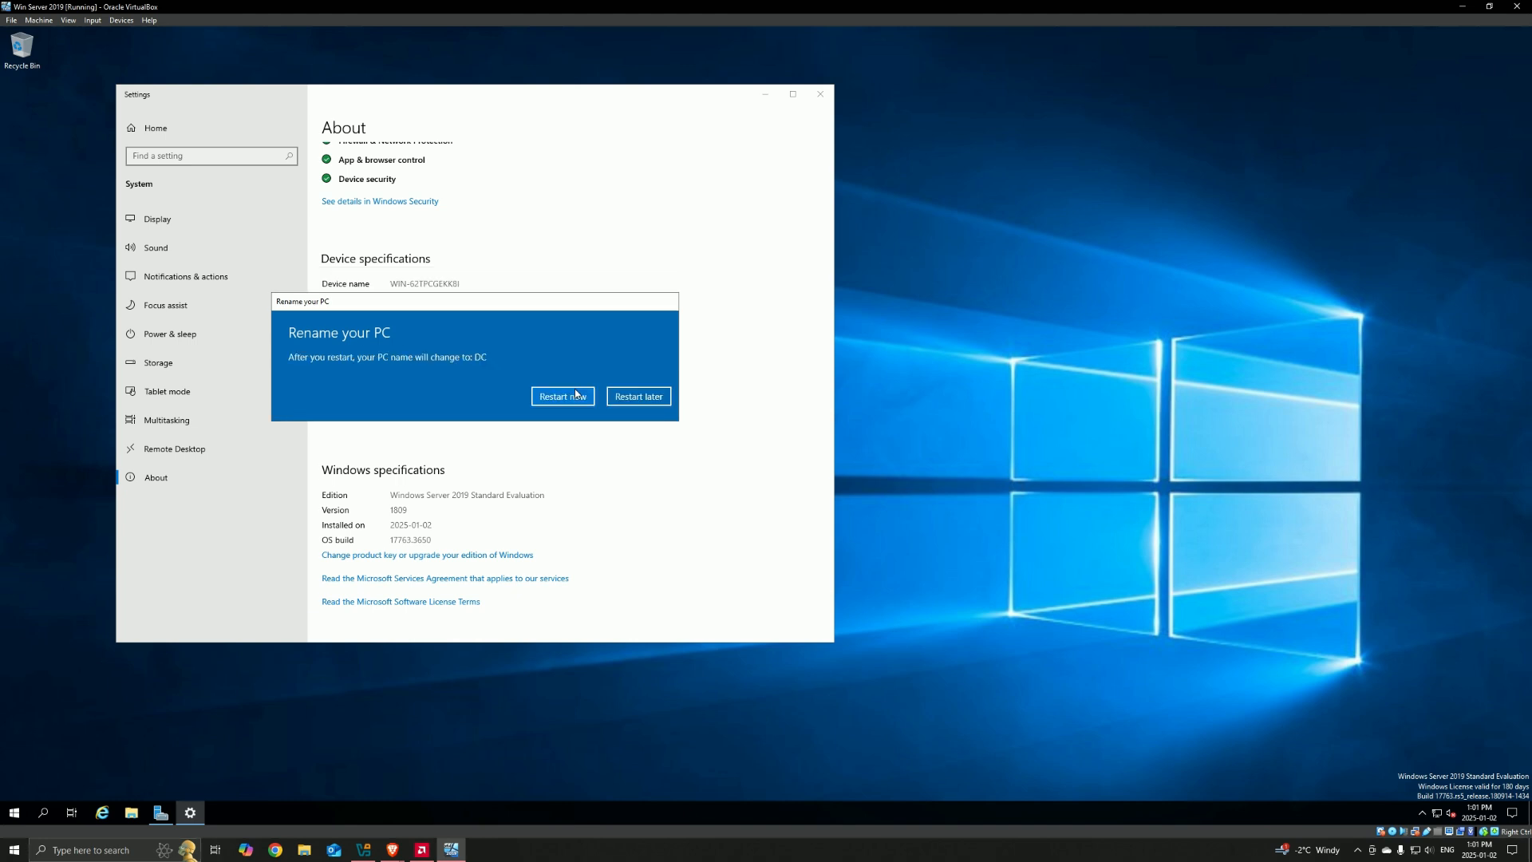
pyautogui.click(563, 396)
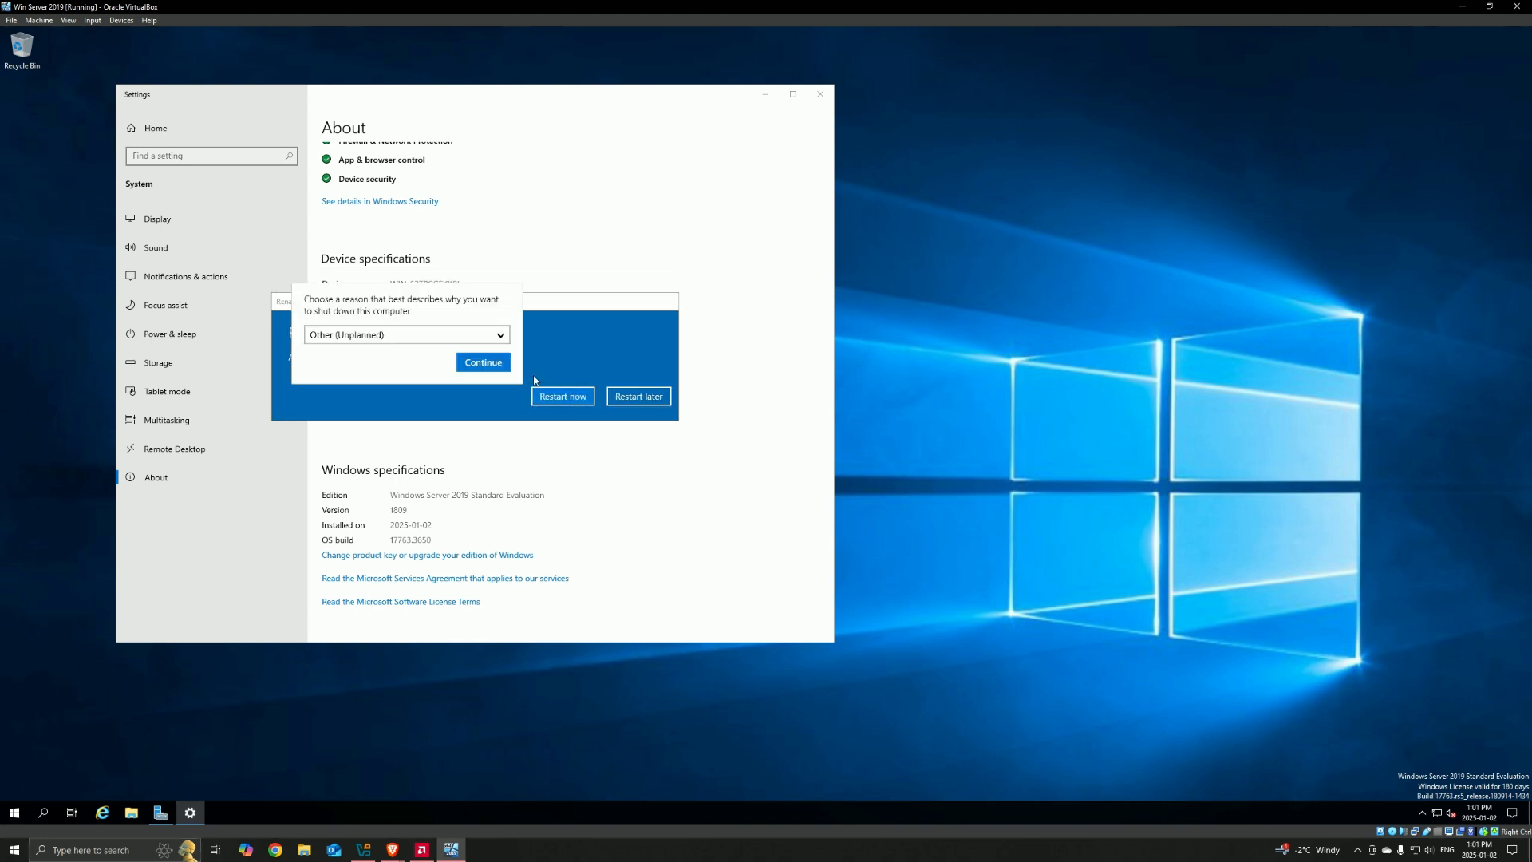
pyautogui.click(468, 336)
pyautogui.click(356, 359)
pyautogui.click(483, 363)
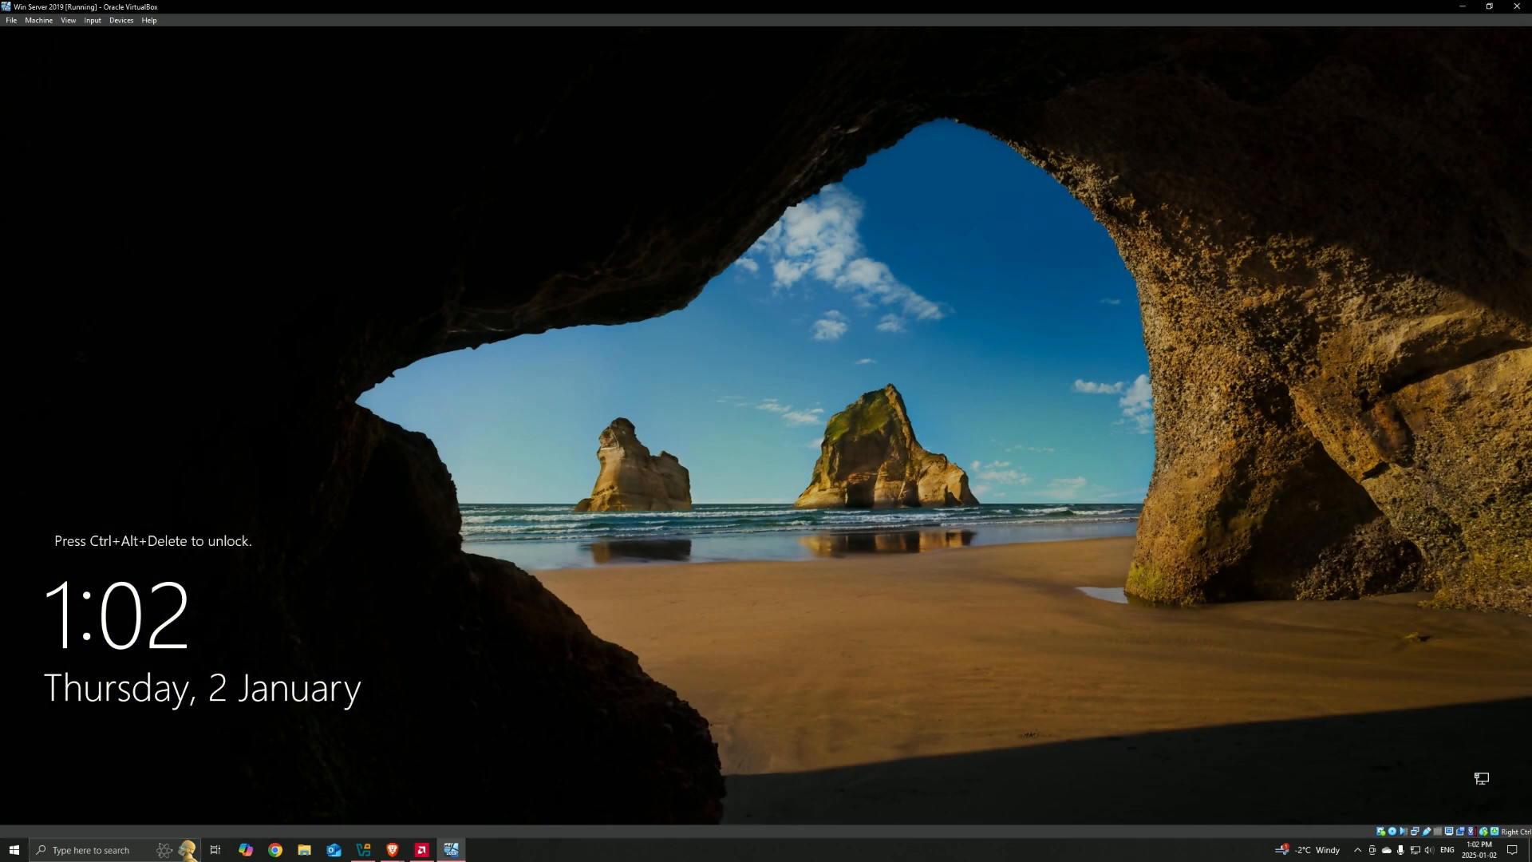
# Step: Unlock the restarted server and sign in to the Administrator account with the account password
pyautogui.hotkey('ctrl', 'alt', 'Delete')
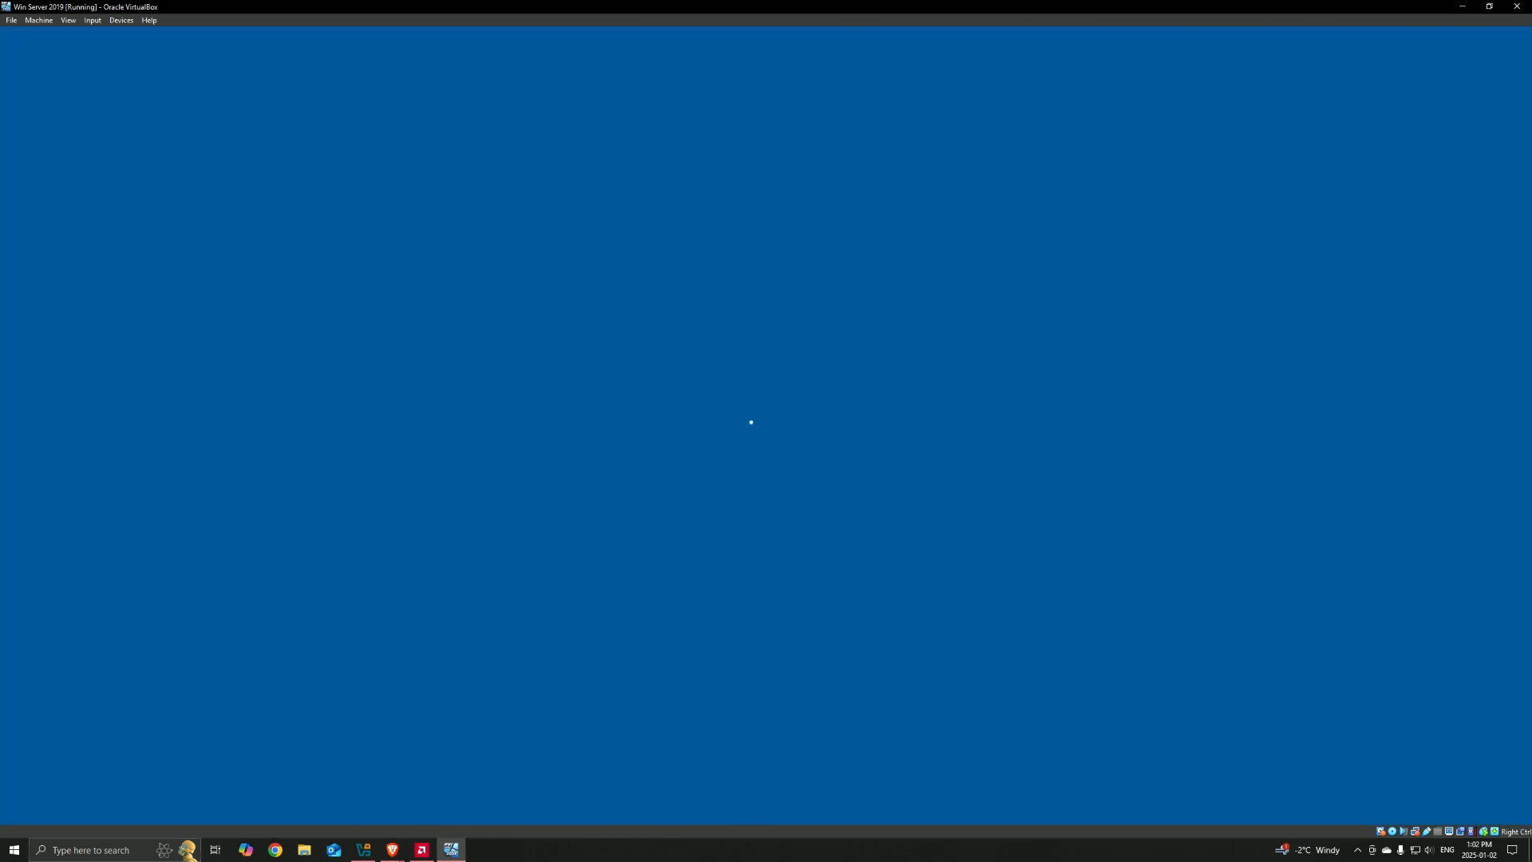
pyautogui.write('*********')
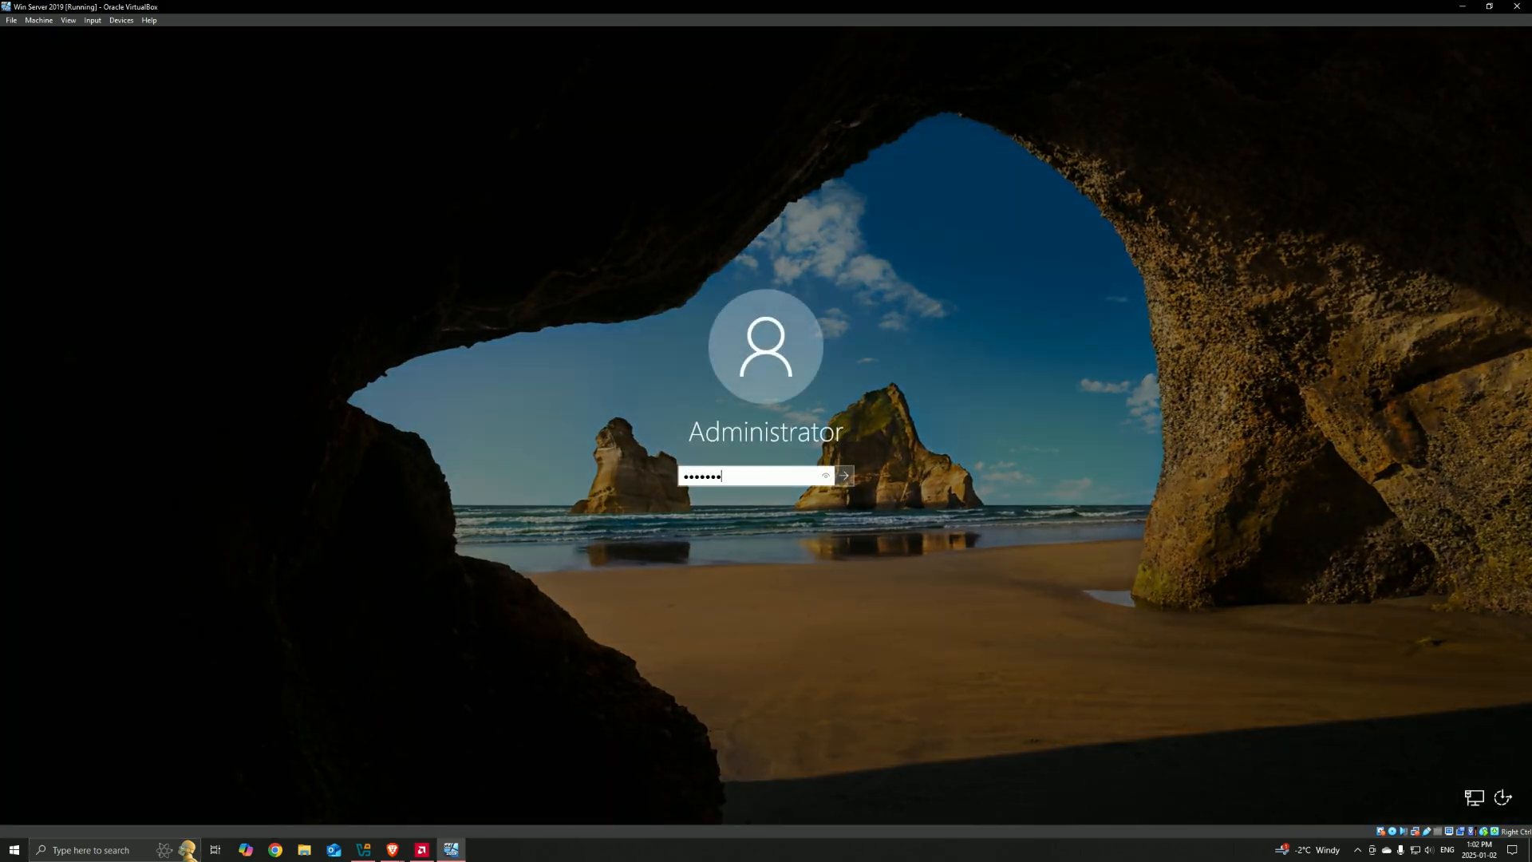
pyautogui.press('Return')
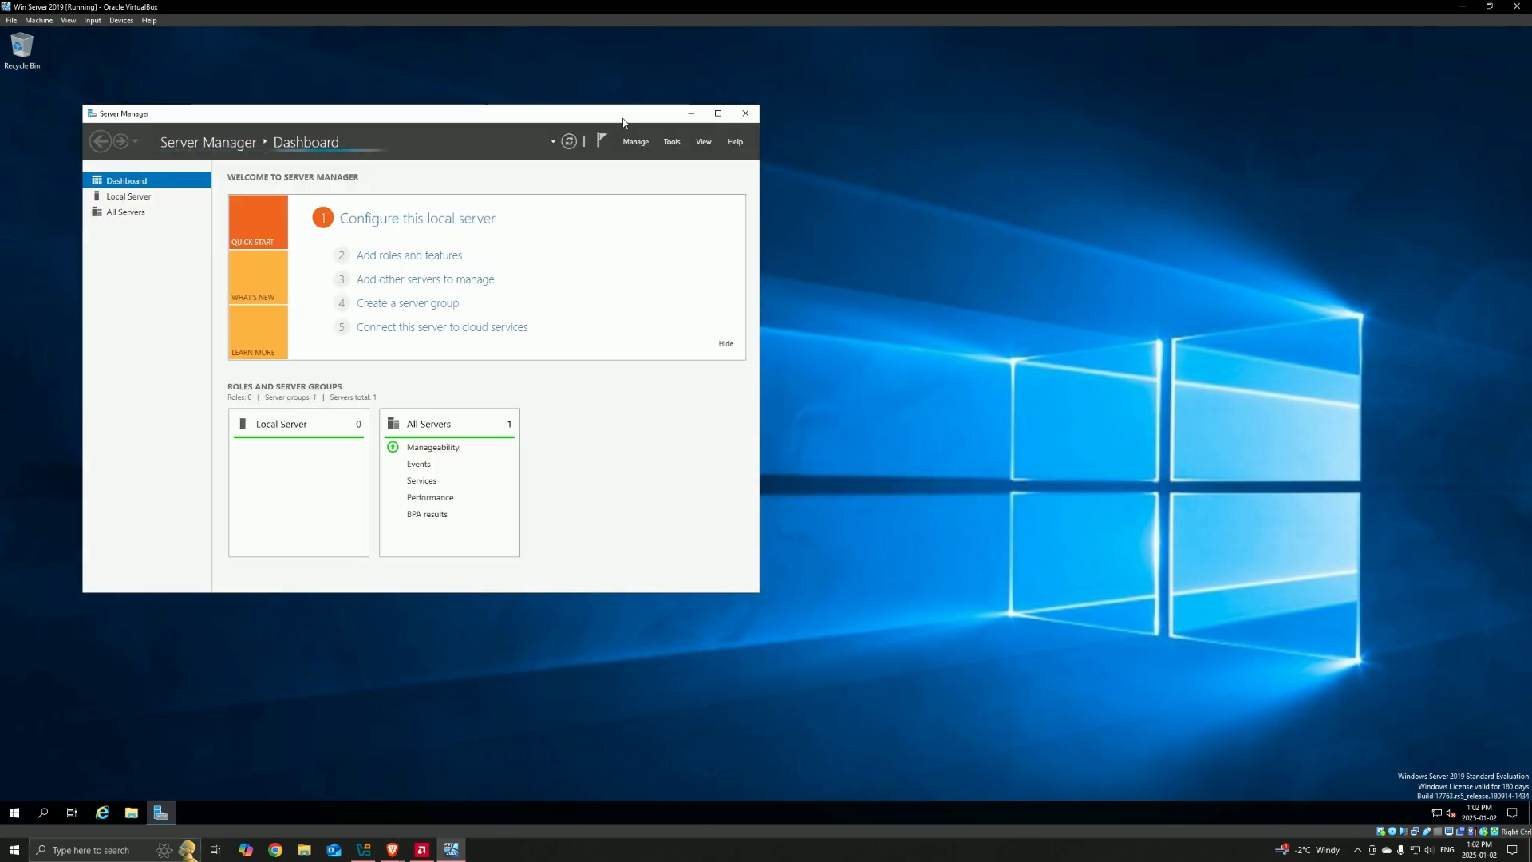
# Step: Close the Server Manager window and reopen Server Manager by searching for "serv"
pyautogui.moveTo(686, 114); pyautogui.dragTo(906, 177)
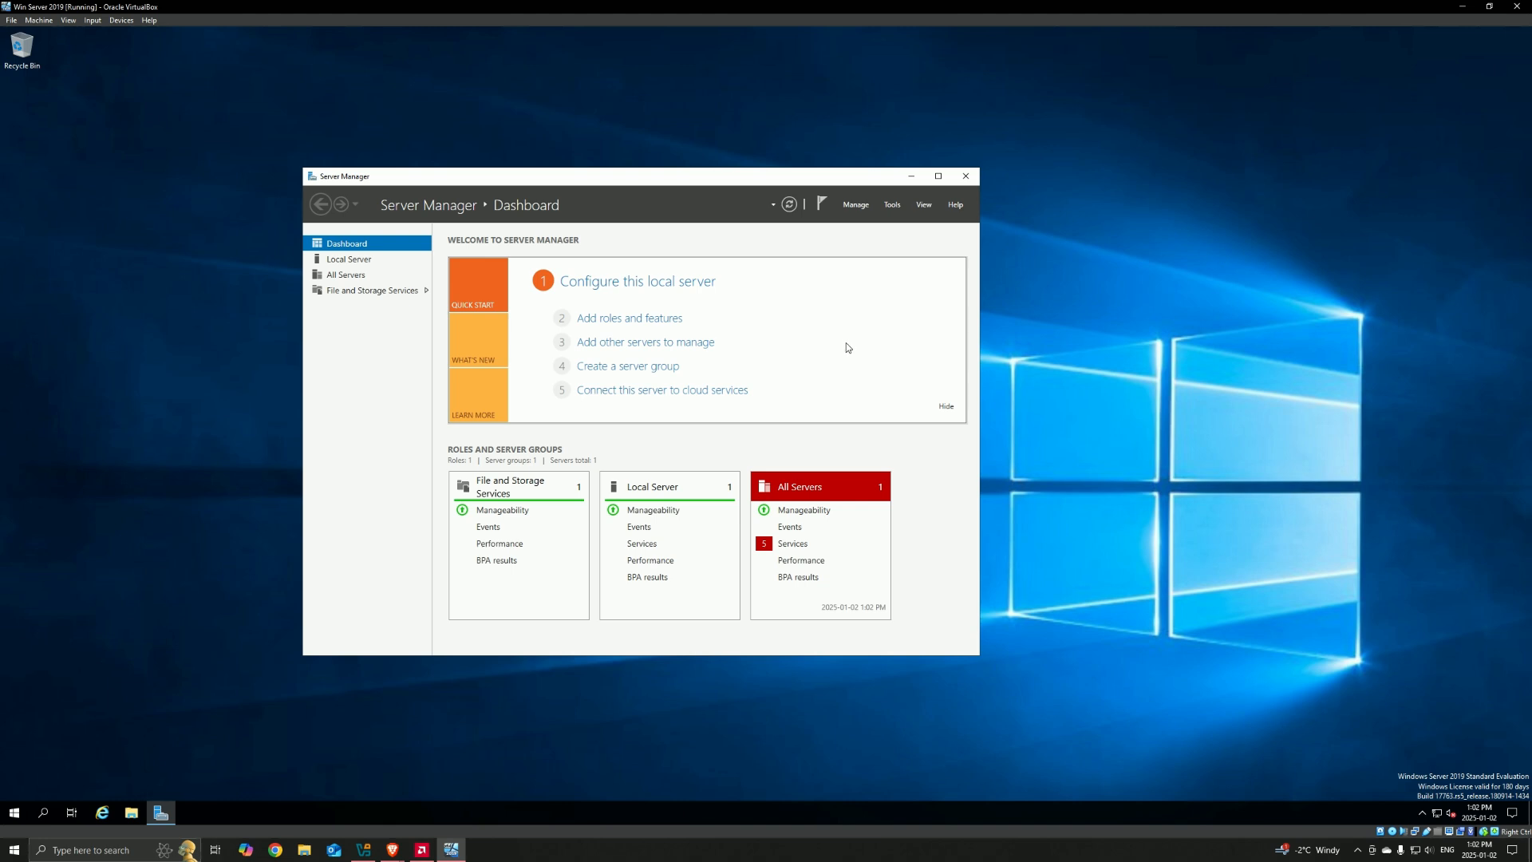
pyautogui.click(965, 175)
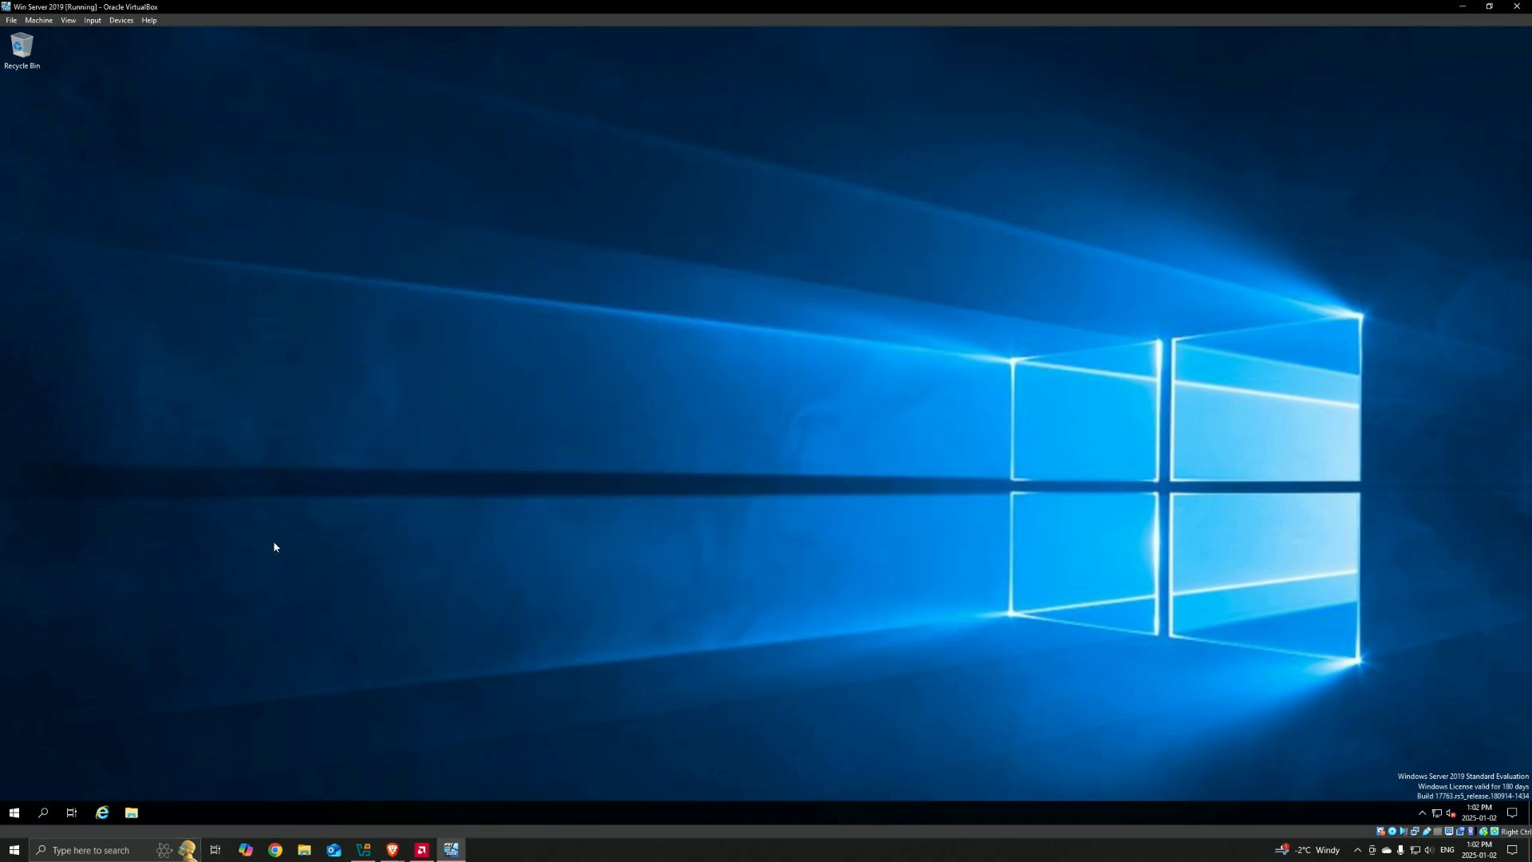
pyautogui.click(55, 805)
pyautogui.write('s')
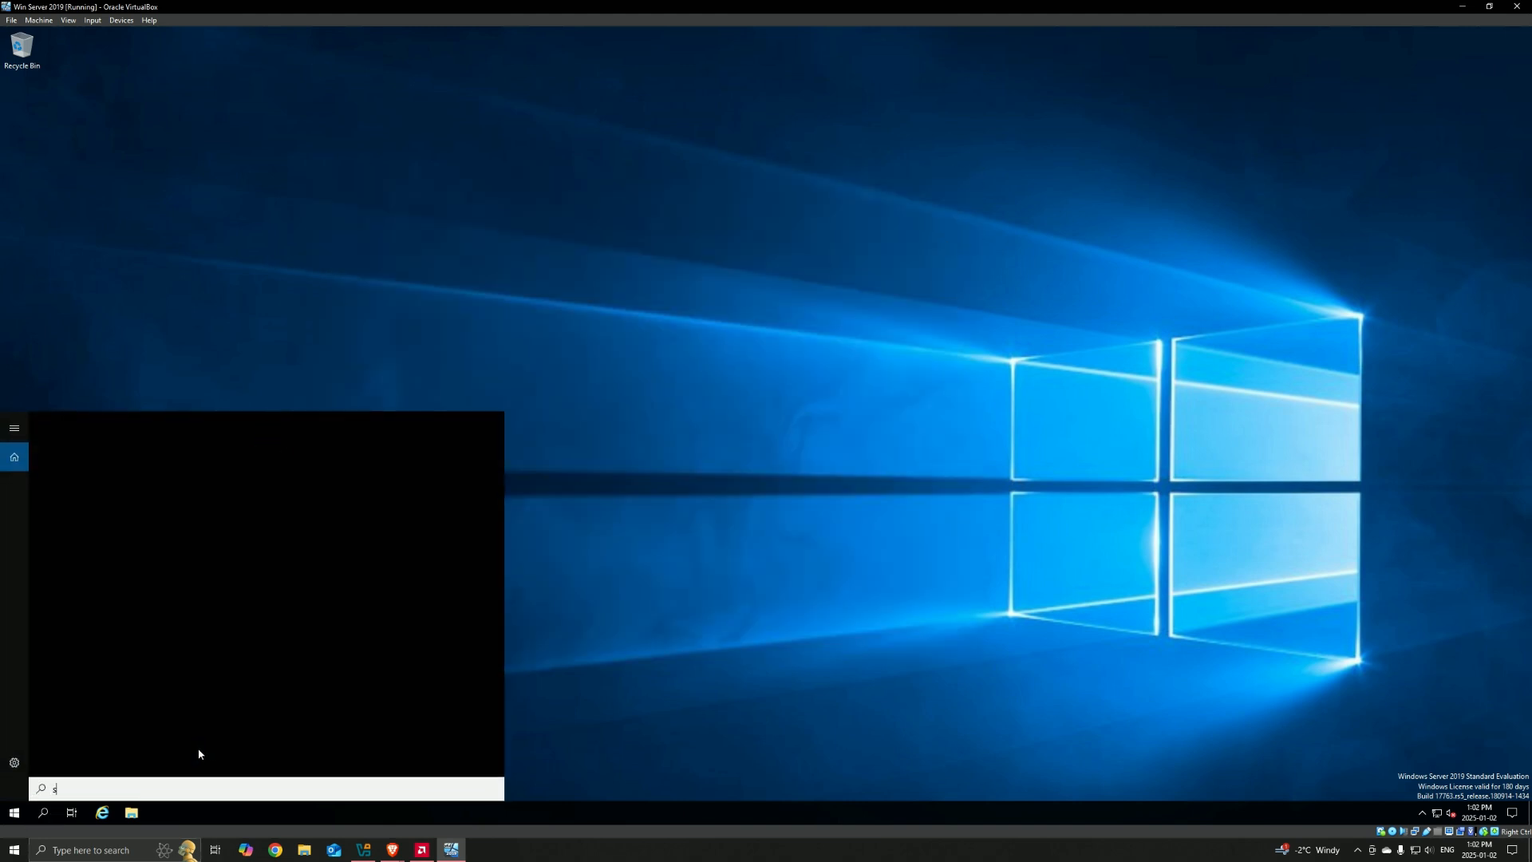
pyautogui.write('erv')
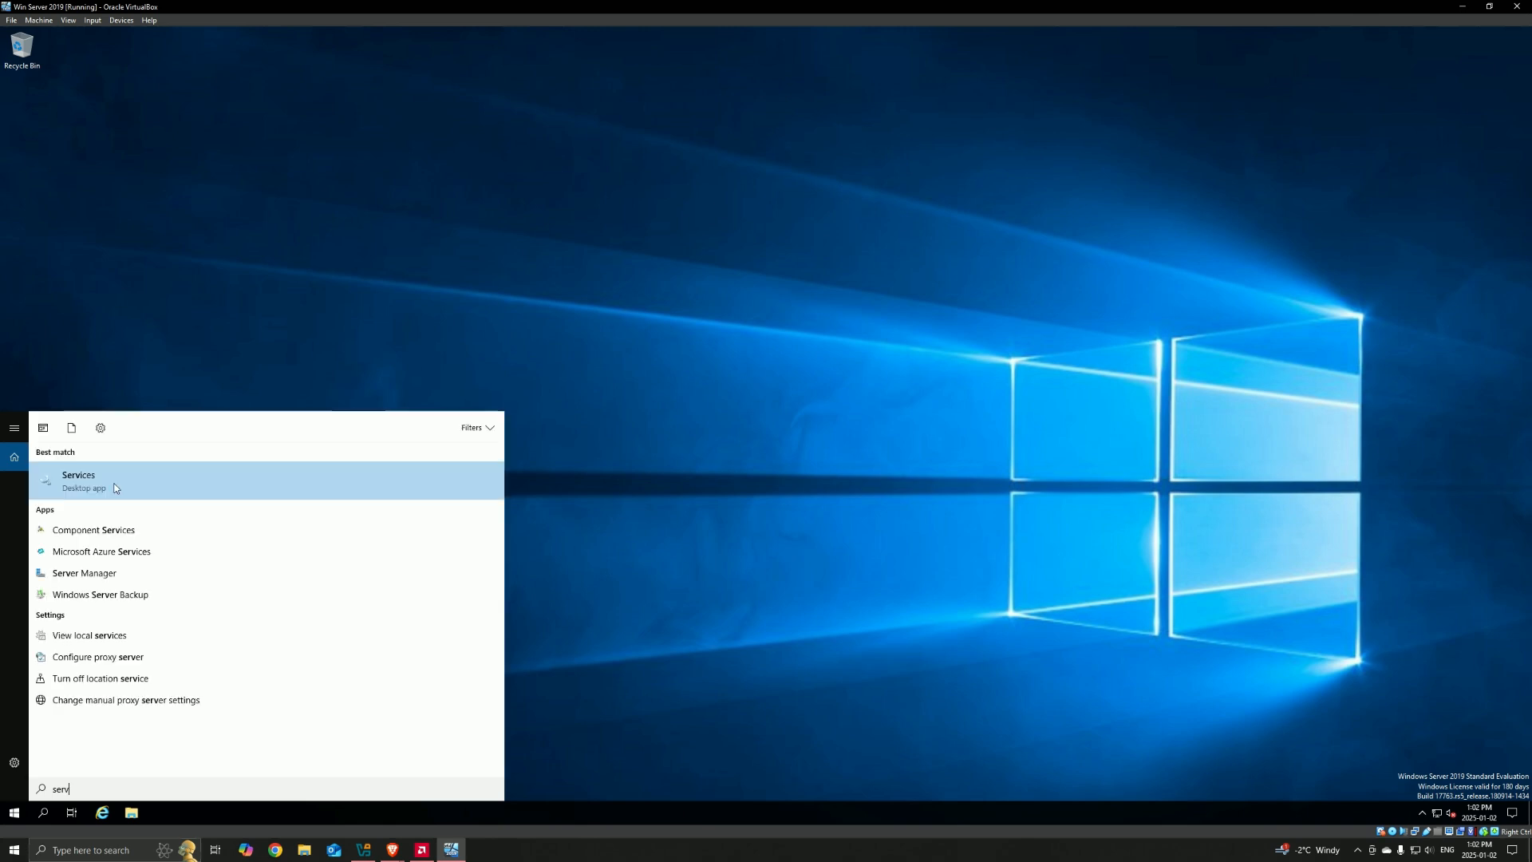
pyautogui.click(120, 573)
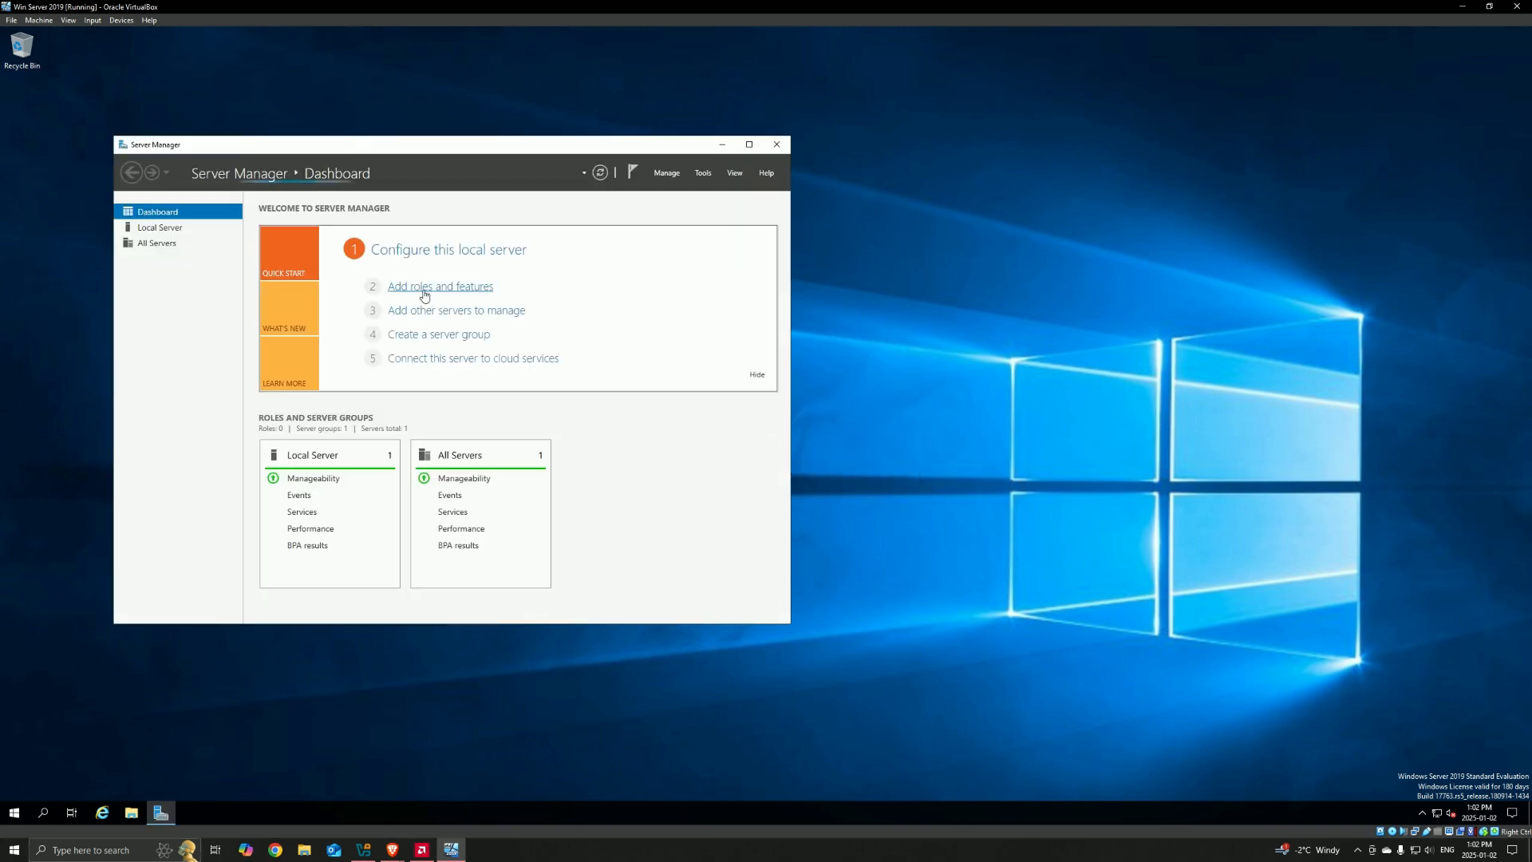
# Step: Start adding roles and features with a role-based or feature-based installation on the destination server DC
pyautogui.click(425, 287)
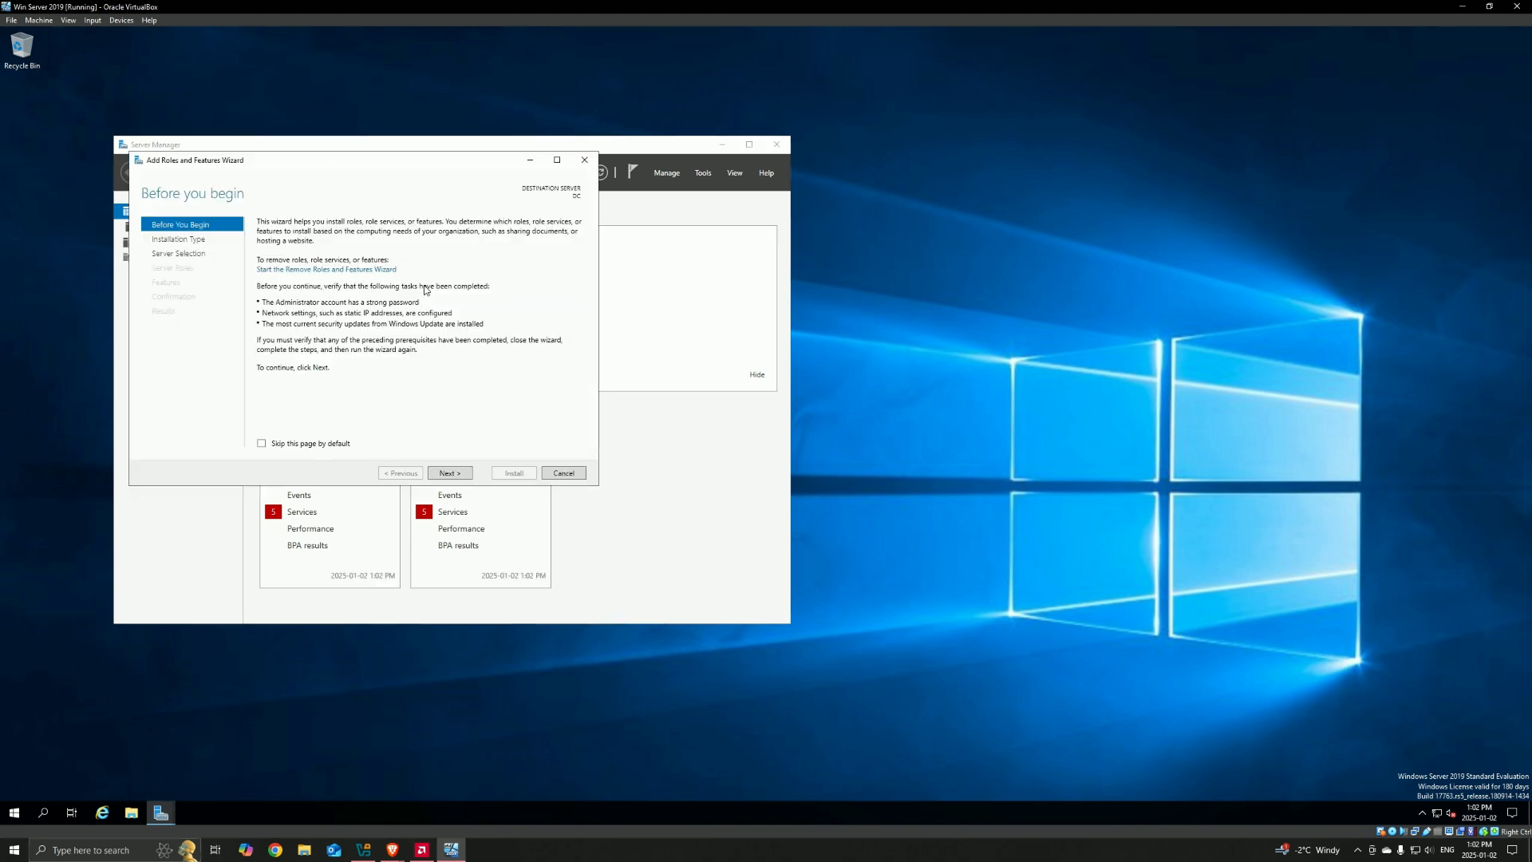
pyautogui.click(459, 475)
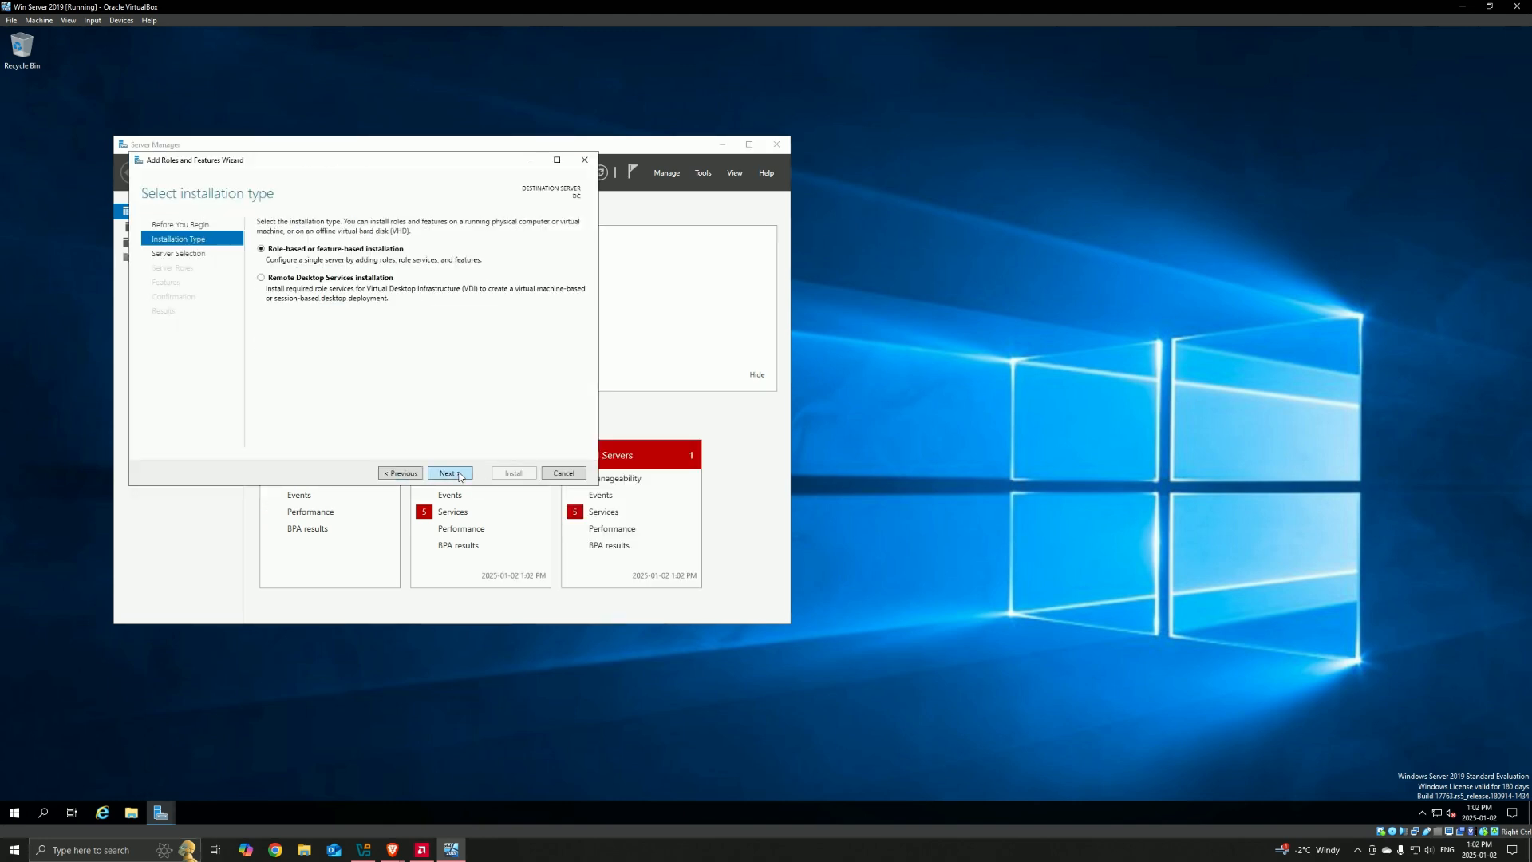
pyautogui.click(457, 473)
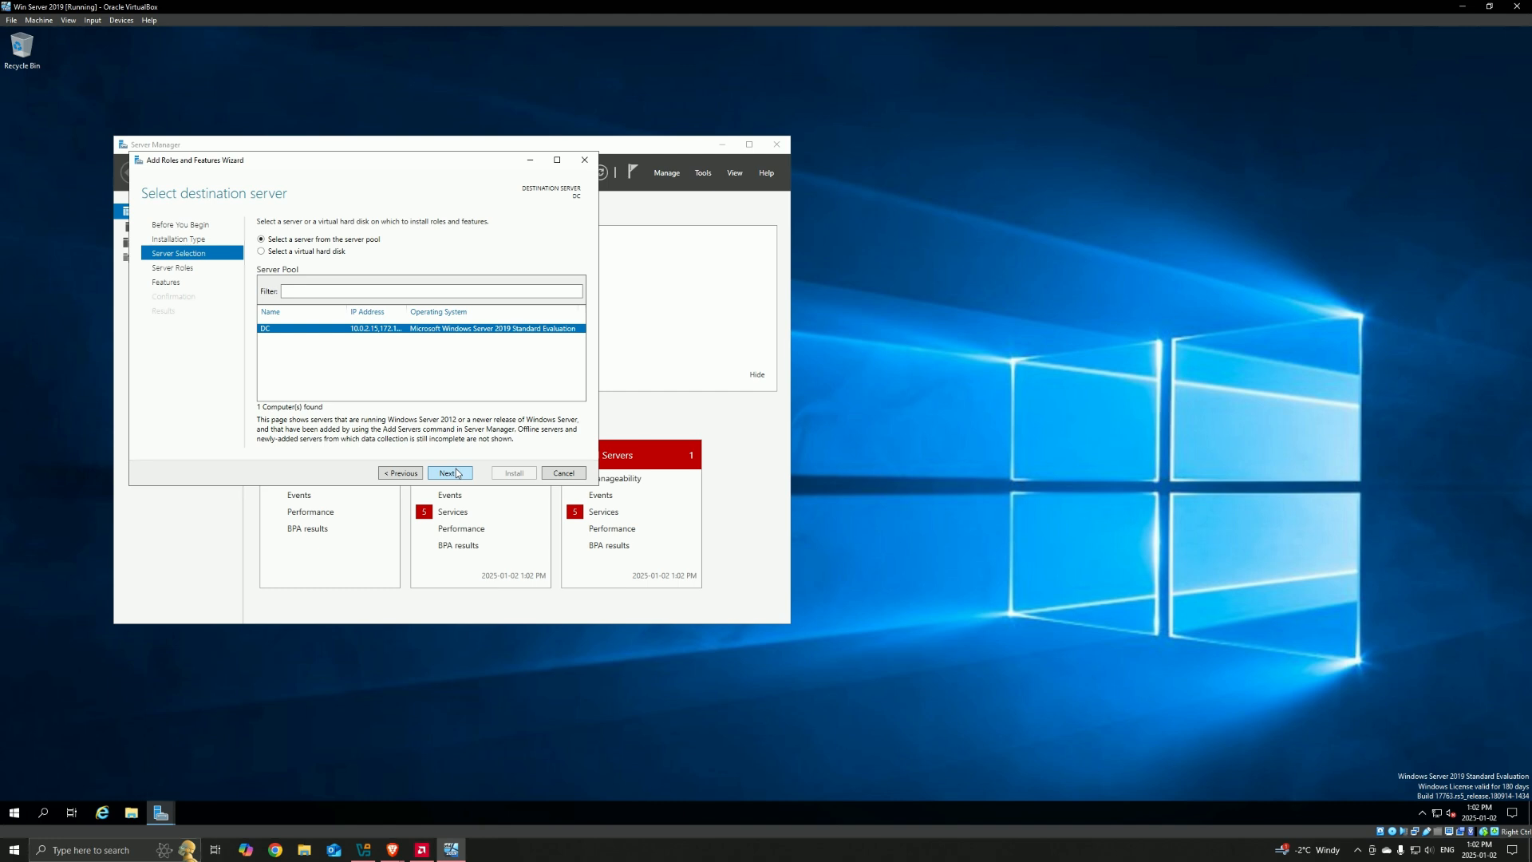
pyautogui.click(457, 473)
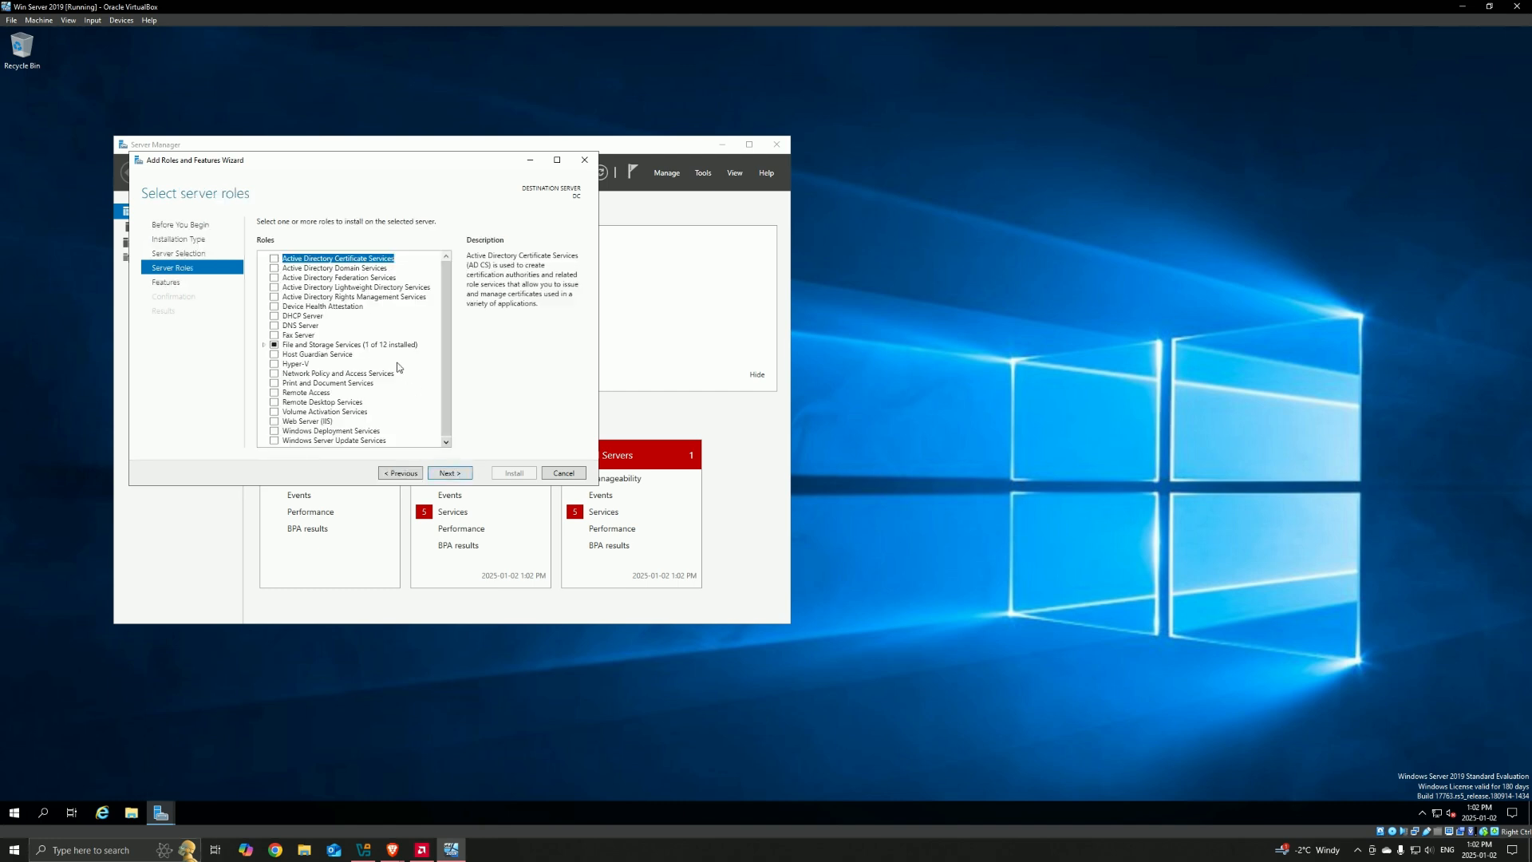
# Step: Install the Active Directory Domain Services role with its required features and management tools, and close the wizard once finished
pyautogui.click(274, 269)
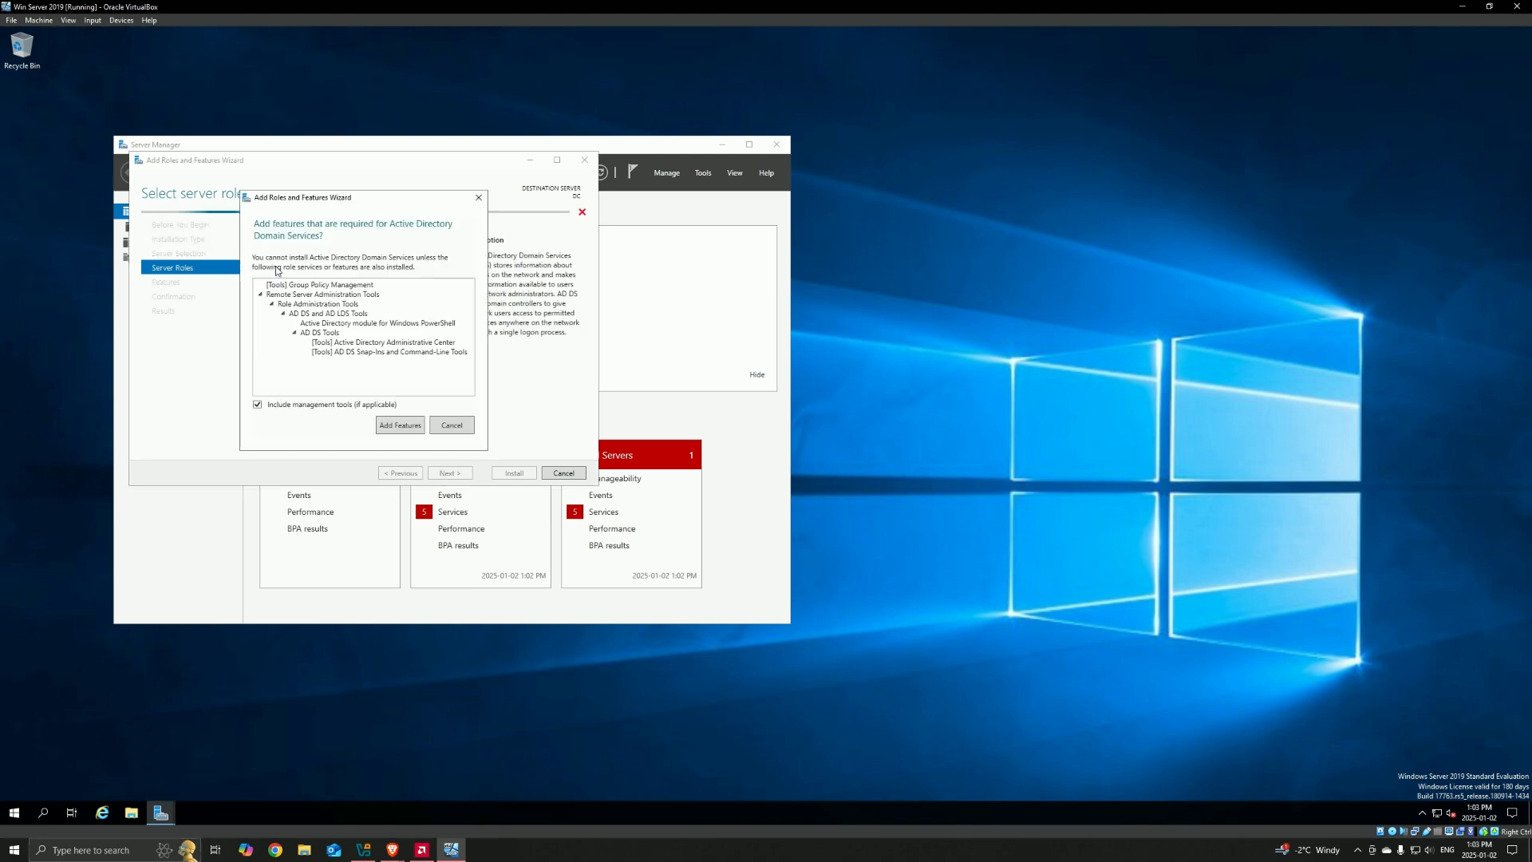
pyautogui.click(391, 425)
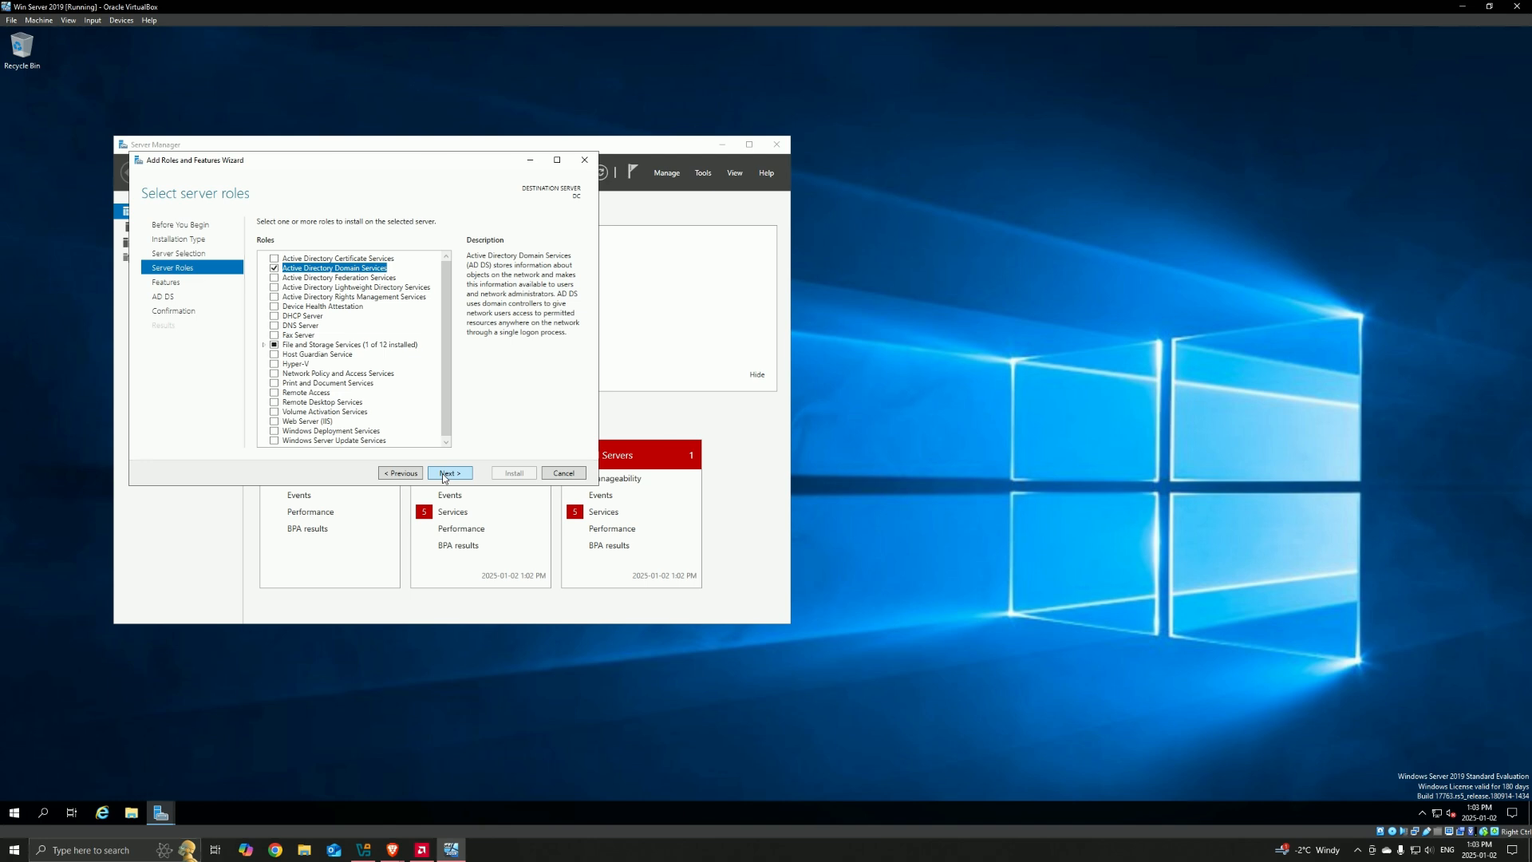
pyautogui.click(445, 475)
pyautogui.click(444, 474)
pyautogui.click(444, 474)
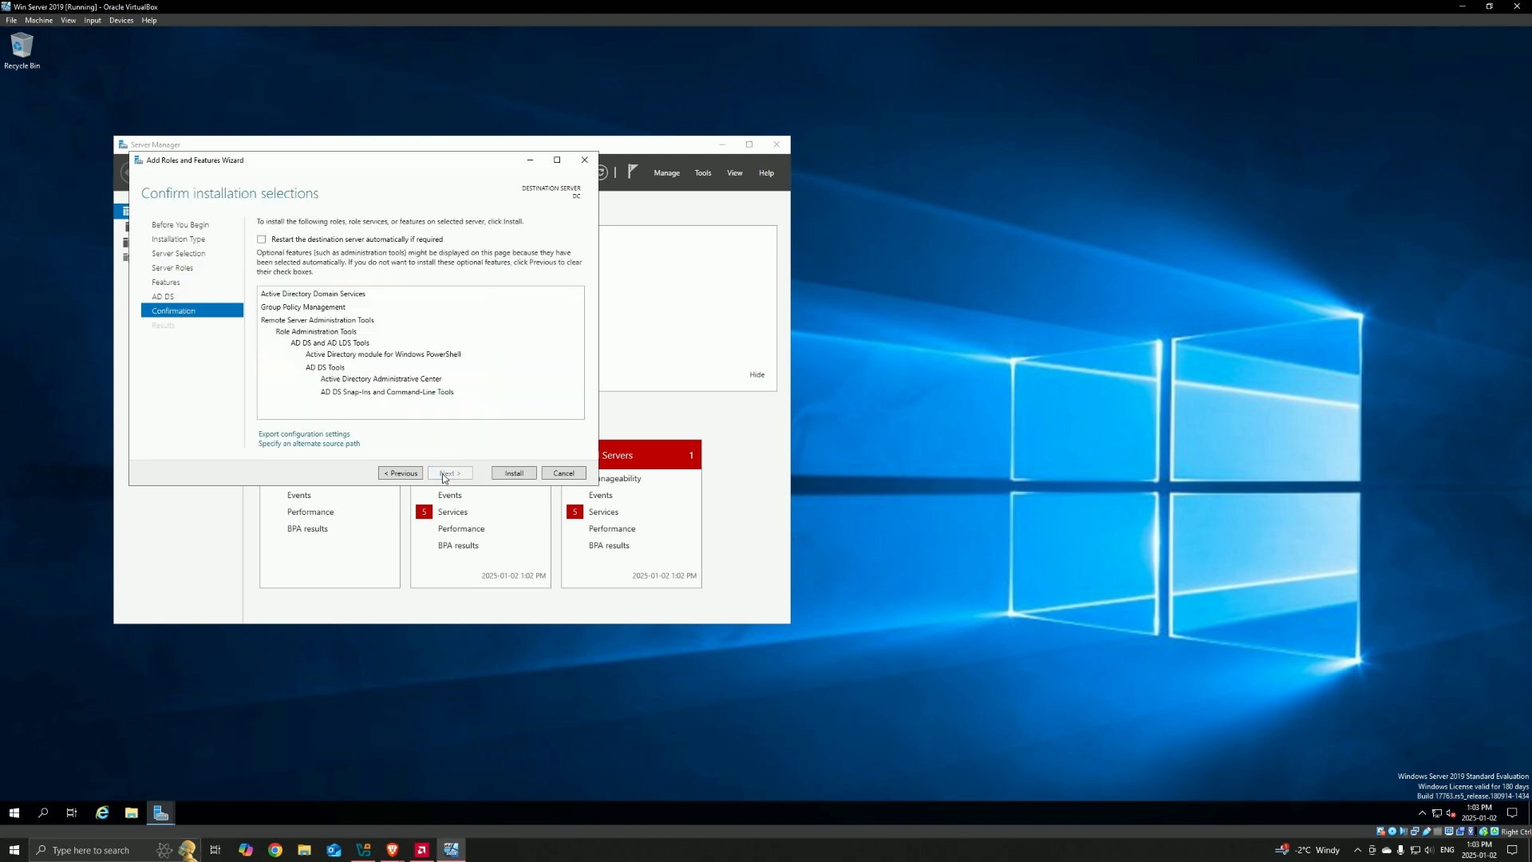
pyautogui.click(513, 473)
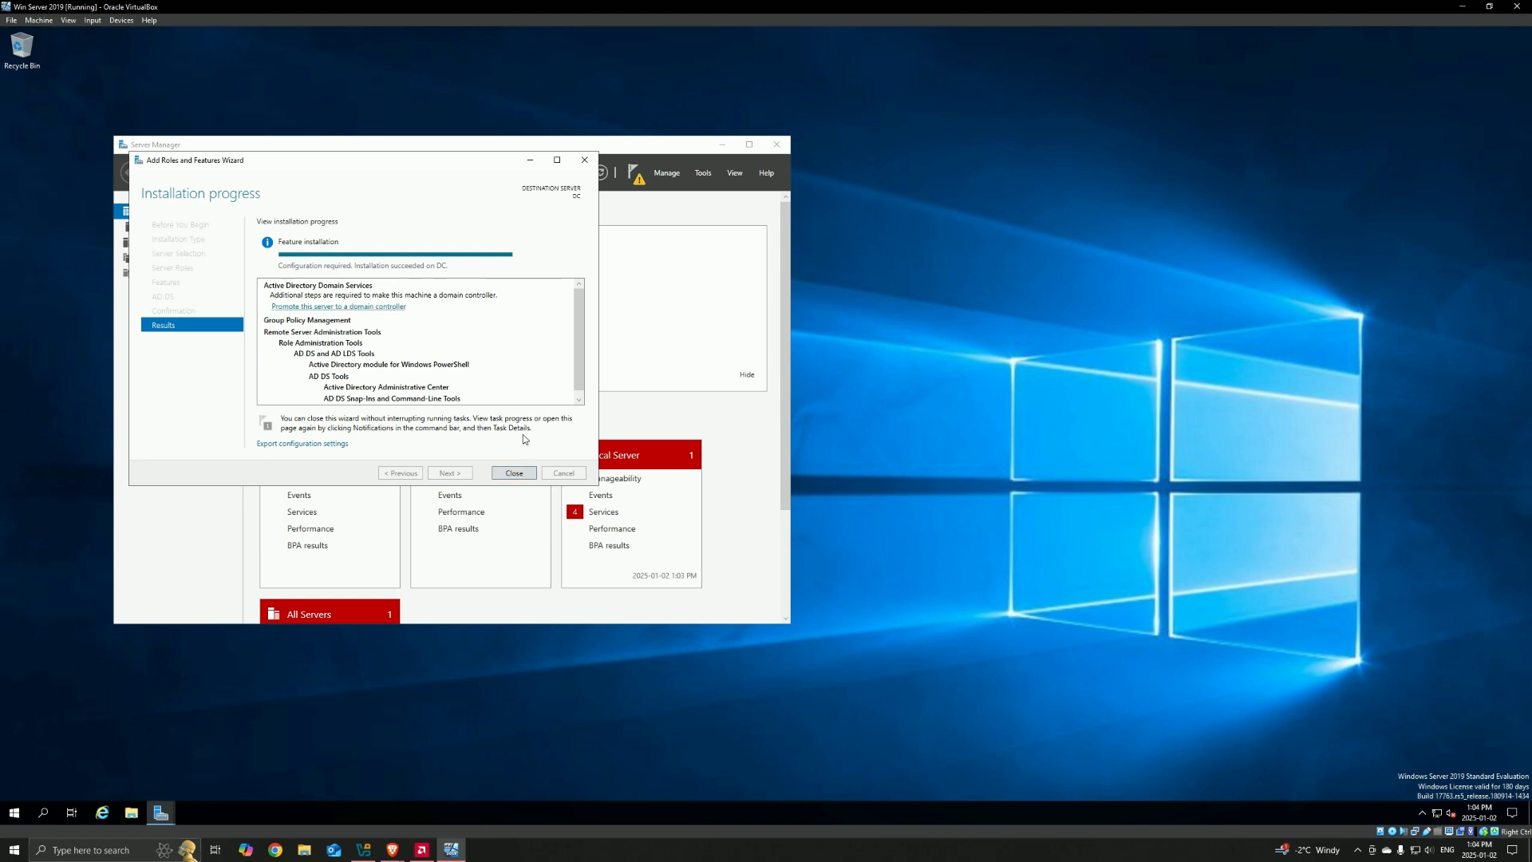
pyautogui.click(520, 472)
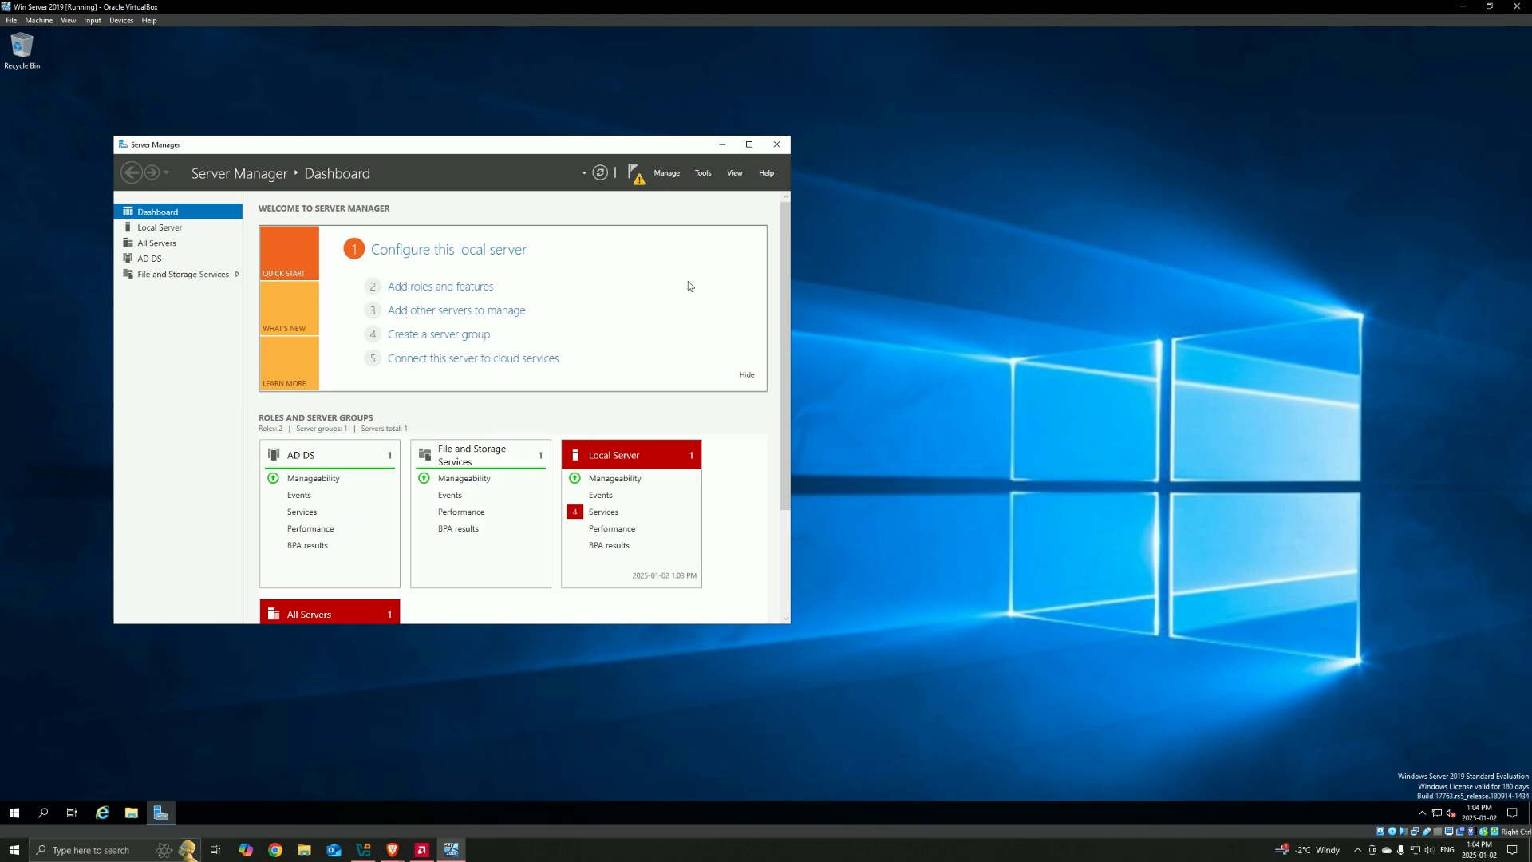
# Step: Start promoting this server to a domain controller from the post-deployment notification
pyautogui.moveTo(616, 146); pyautogui.dragTo(672, 156)
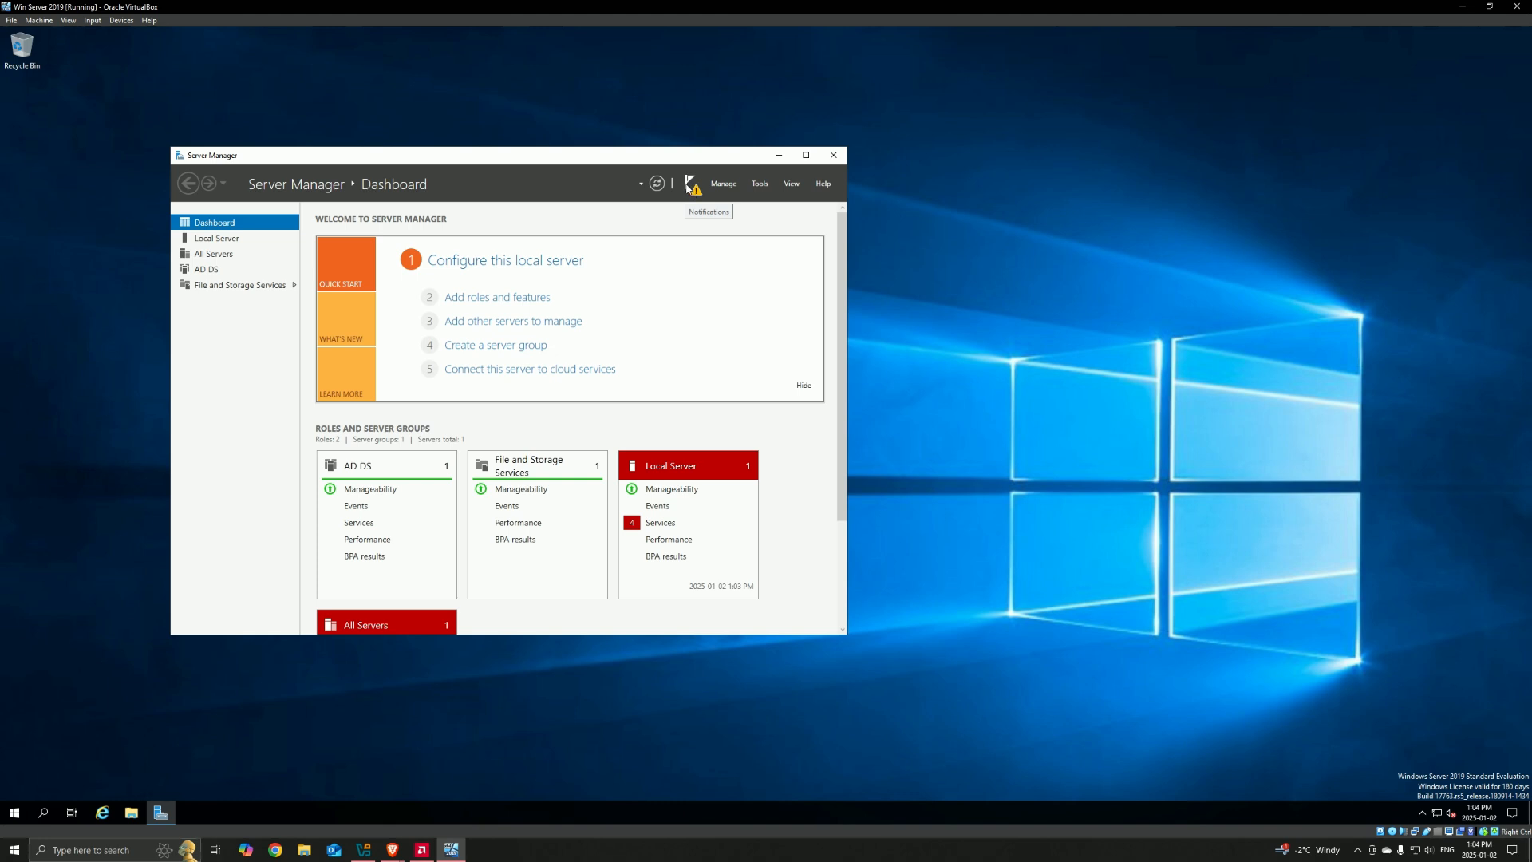
pyautogui.click(686, 188)
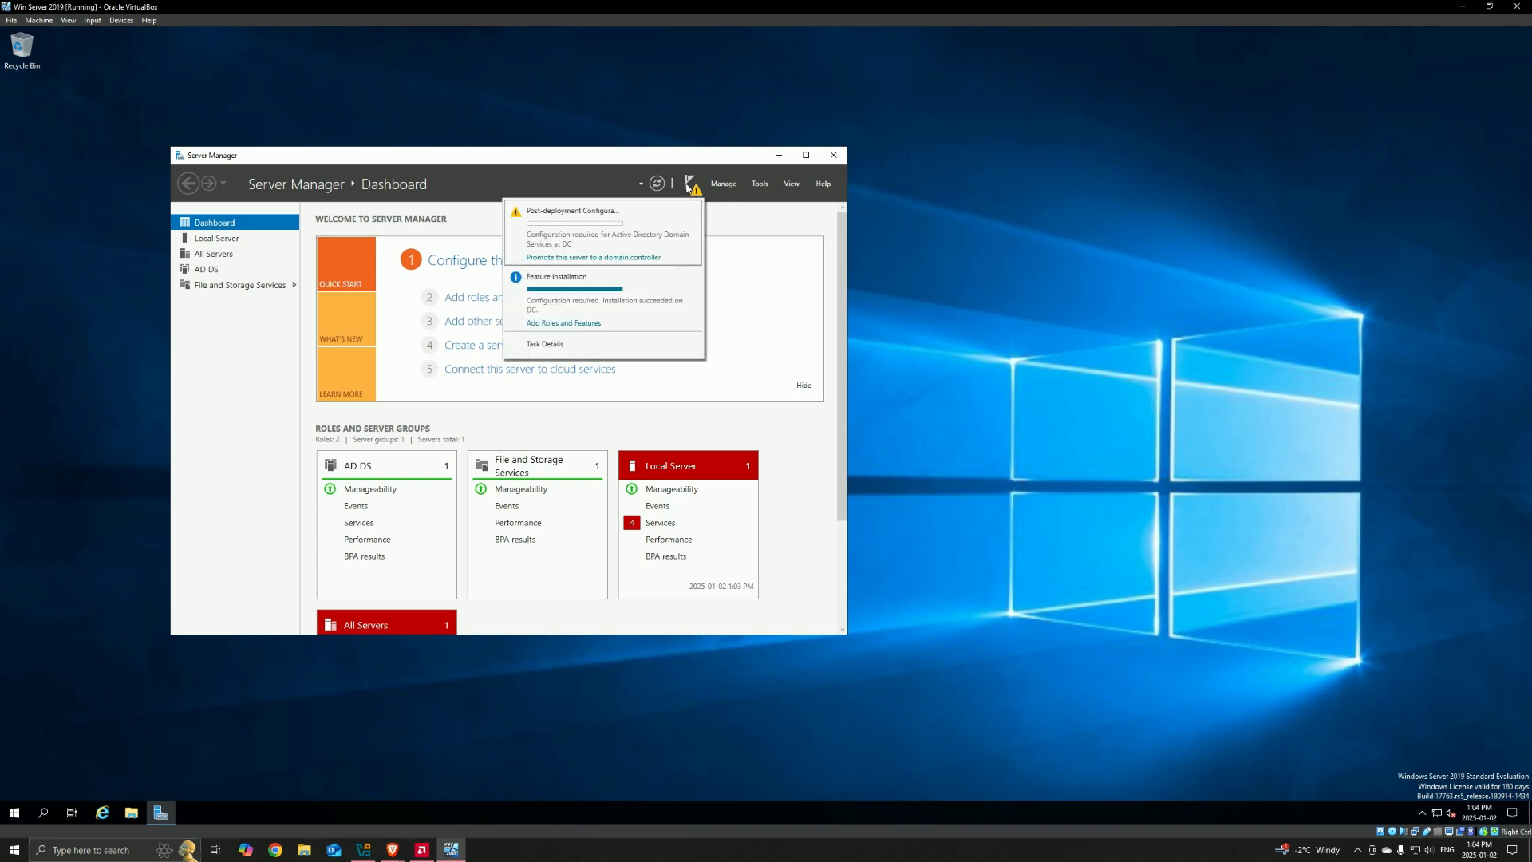
pyautogui.click(619, 258)
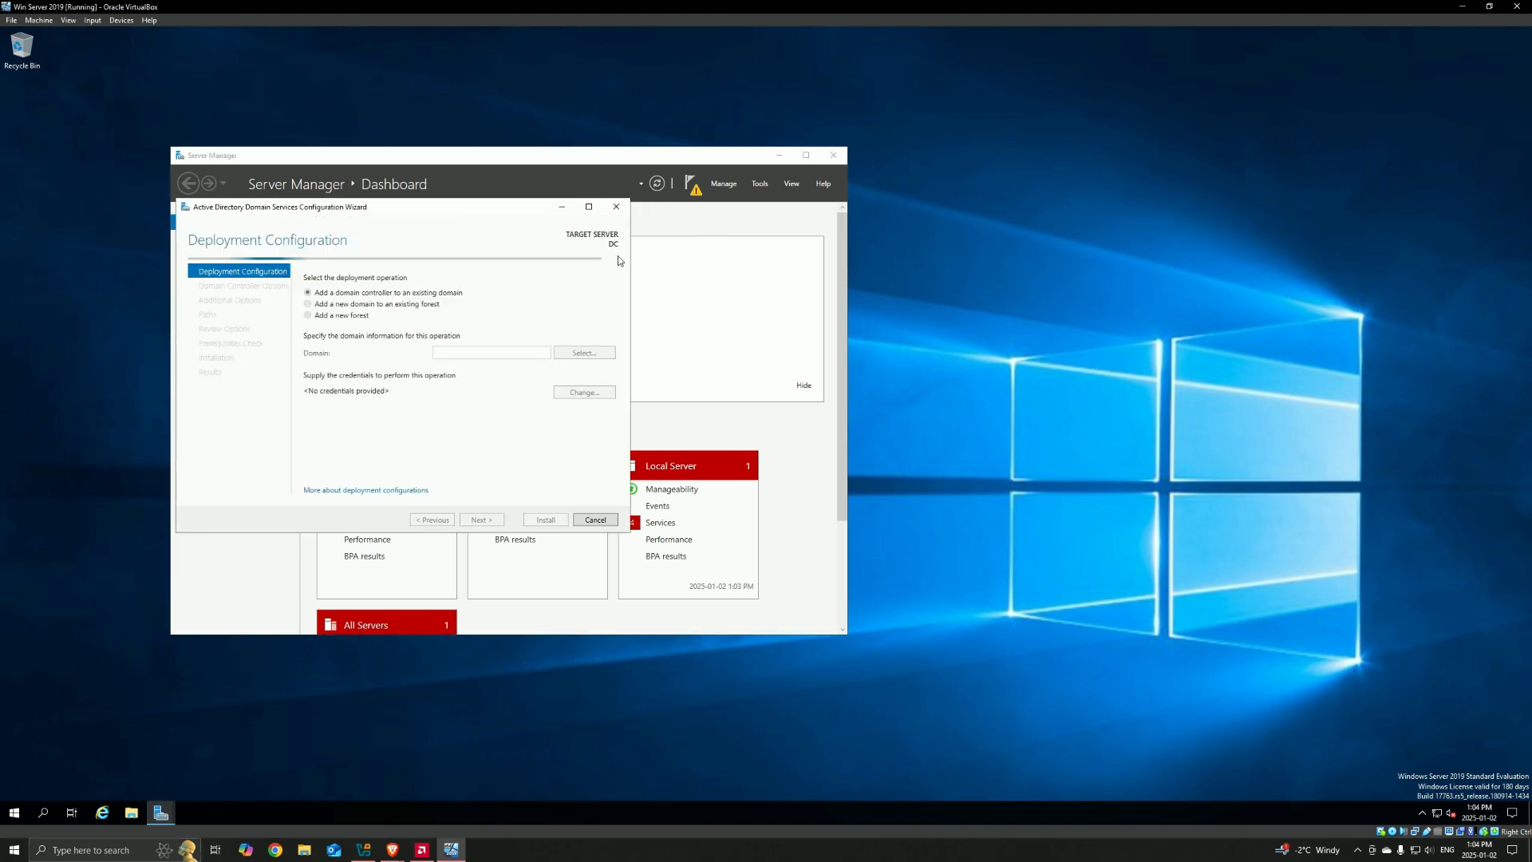
pyautogui.moveTo(465, 213); pyautogui.dragTo(535, 230)
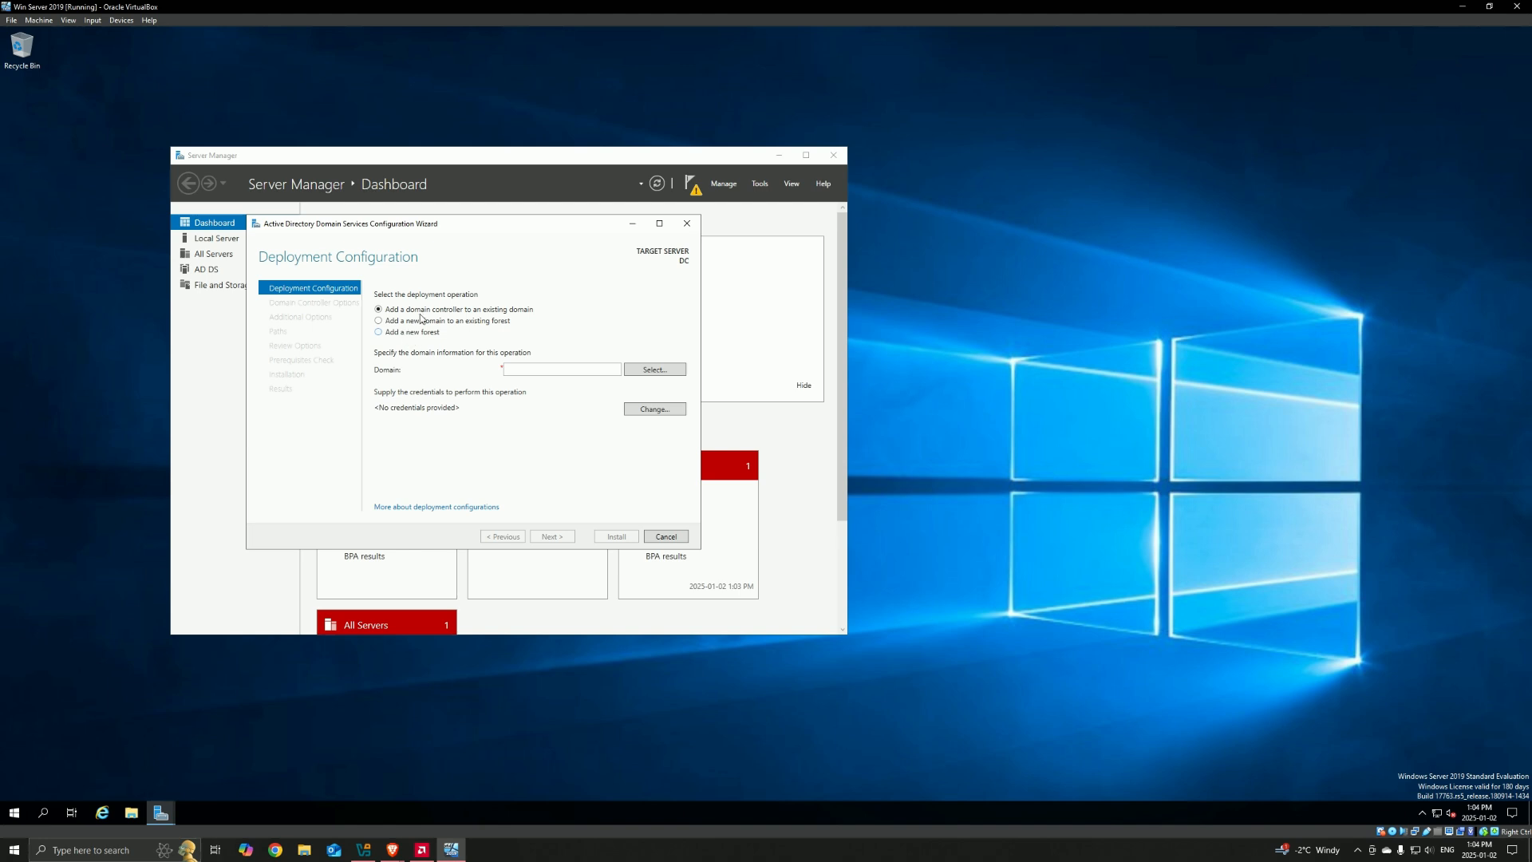
# Step: Set the deployment operation to add a new forest with the root domain name sina-admin.com, and continue
pyautogui.click(389, 333)
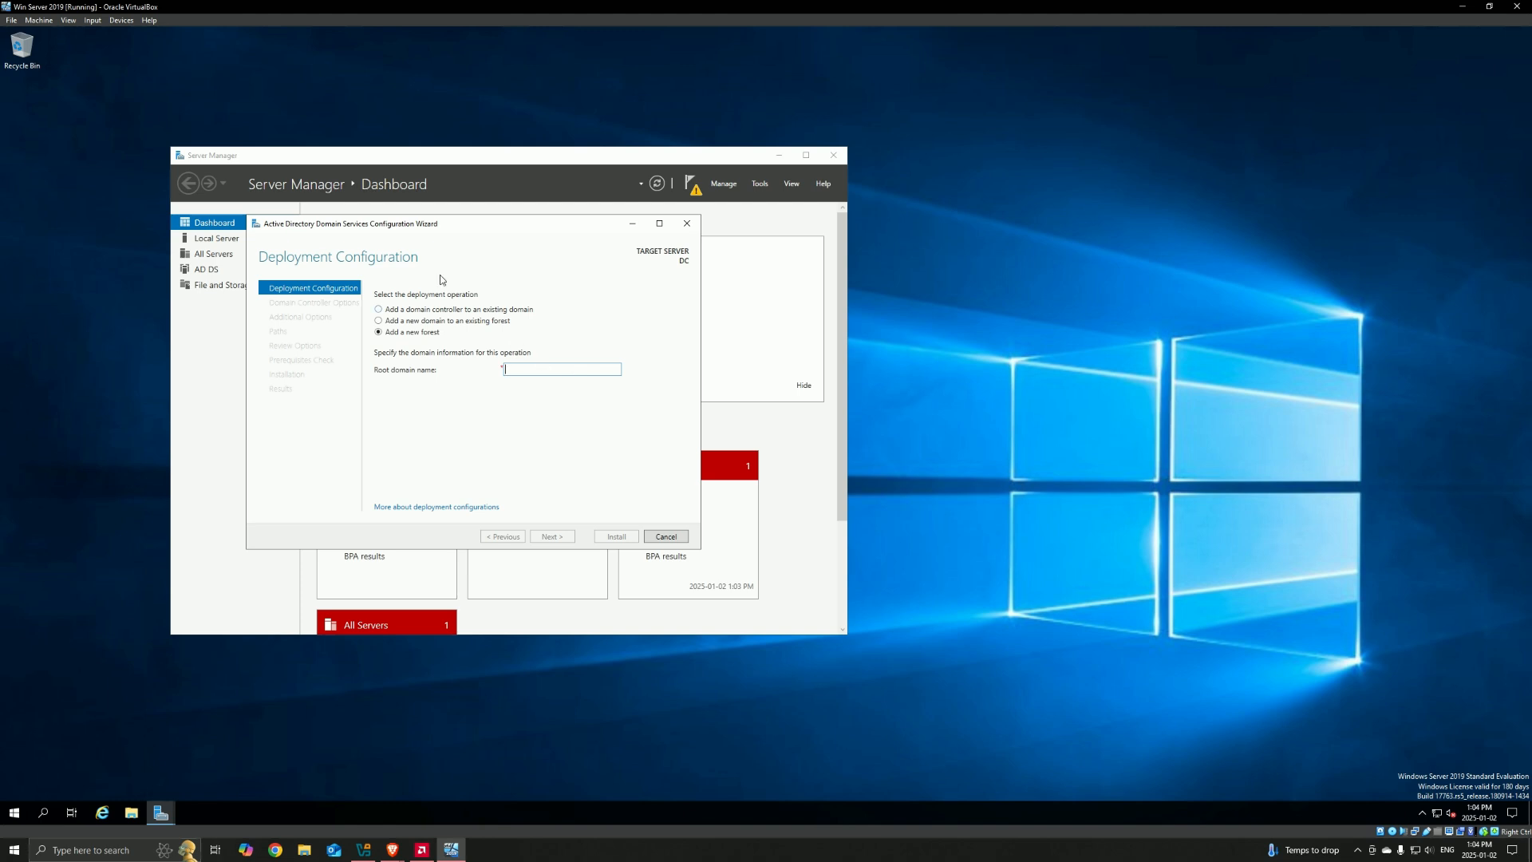
pyautogui.write('sina')
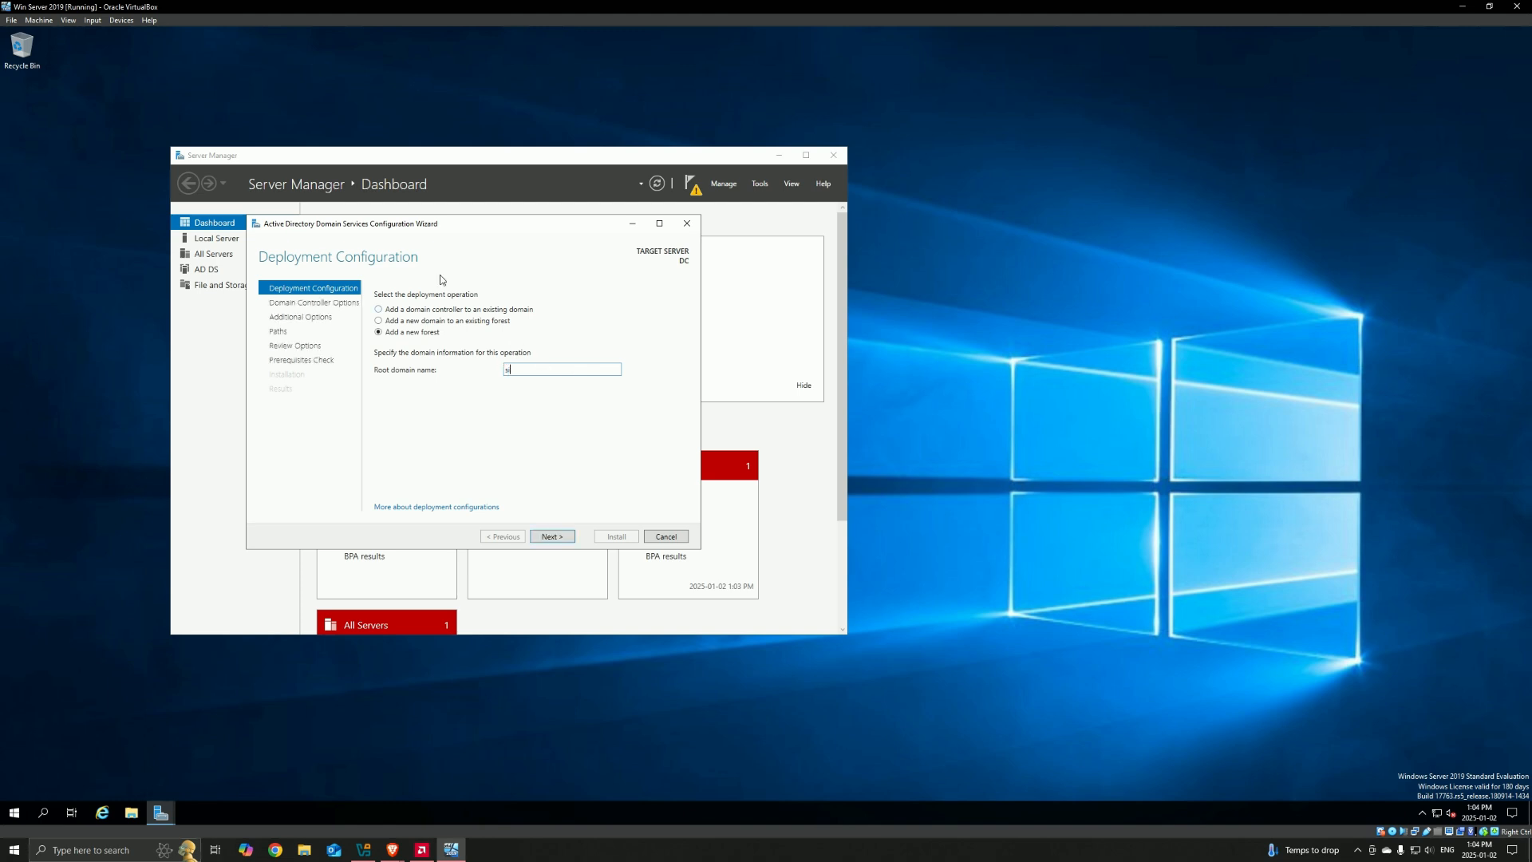
pyautogui.write('-admin.com')
pyautogui.moveTo(518, 371); pyautogui.dragTo(510, 372)
pyautogui.click(558, 537)
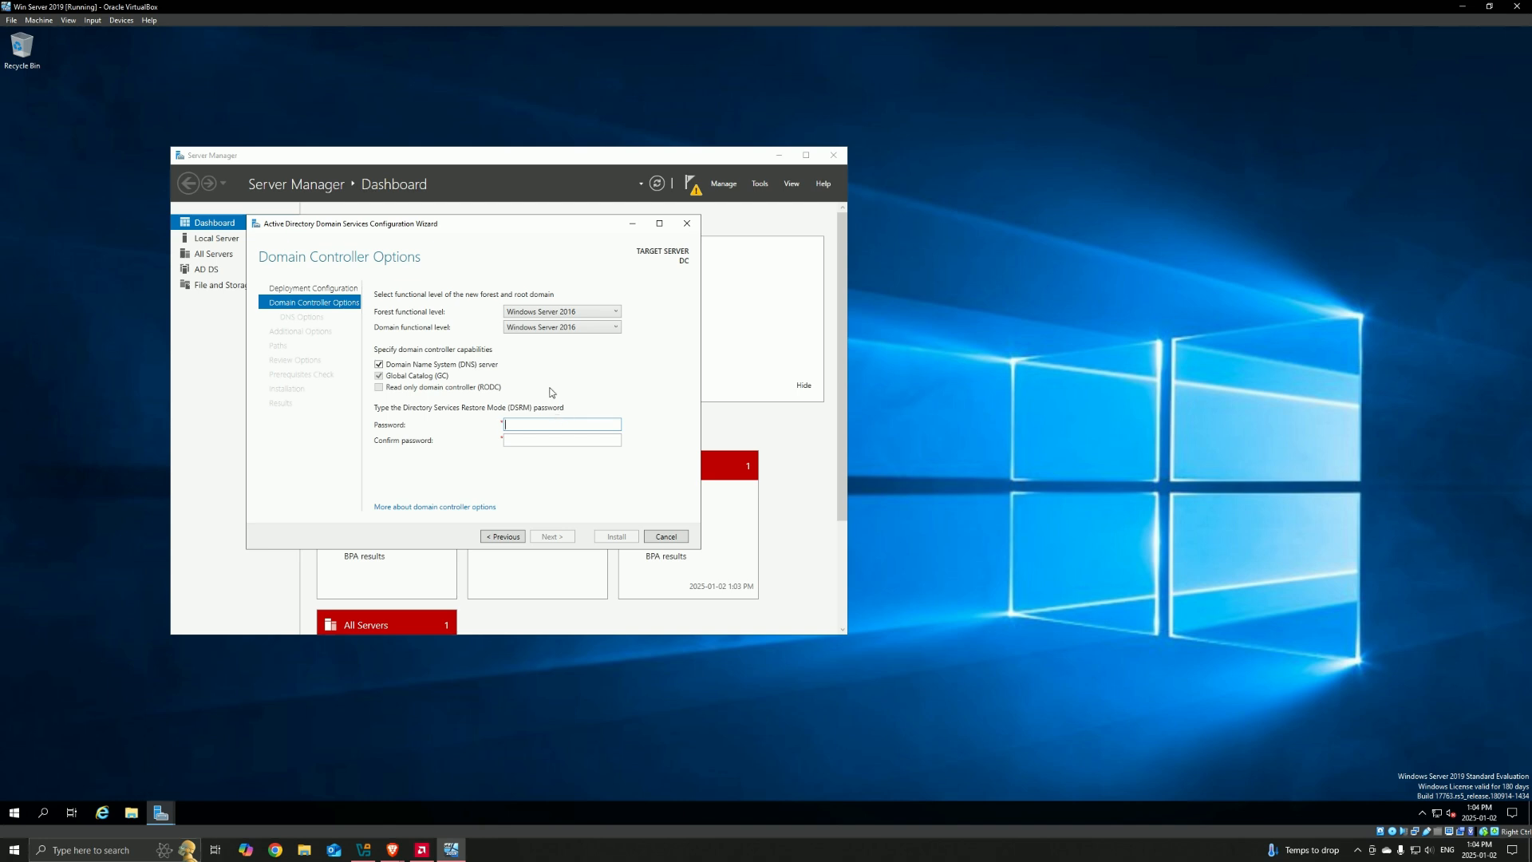
# Step: Enter and confirm the Directory Services Restore Mode (DSRM) password, keeping the default domain controller options
pyautogui.write('0rd')
pyautogui.press('Tab')
pyautogui.write('P@ssw0rd')
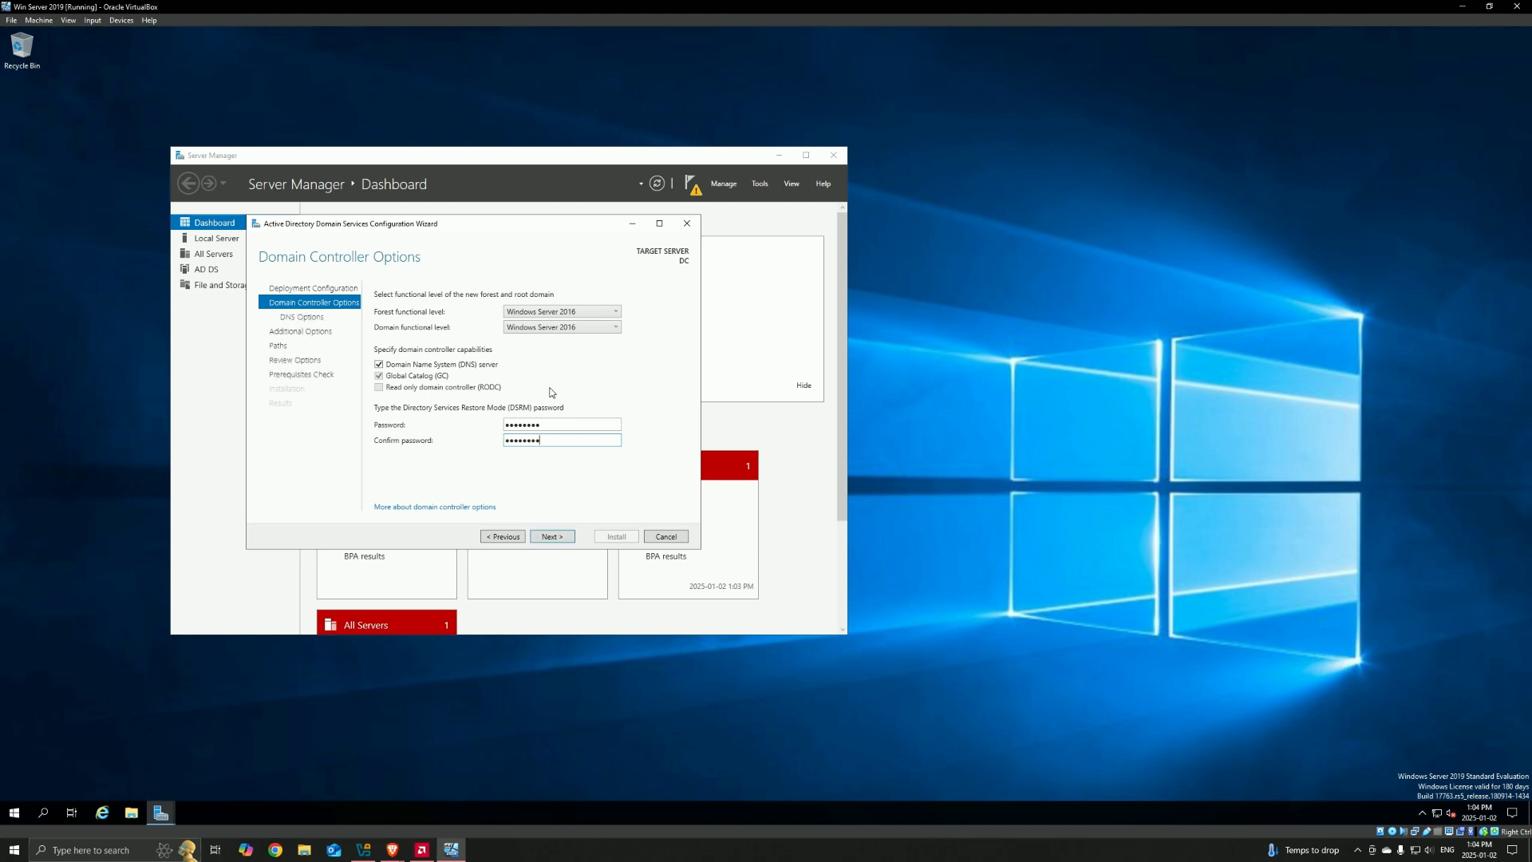
pyautogui.click(557, 537)
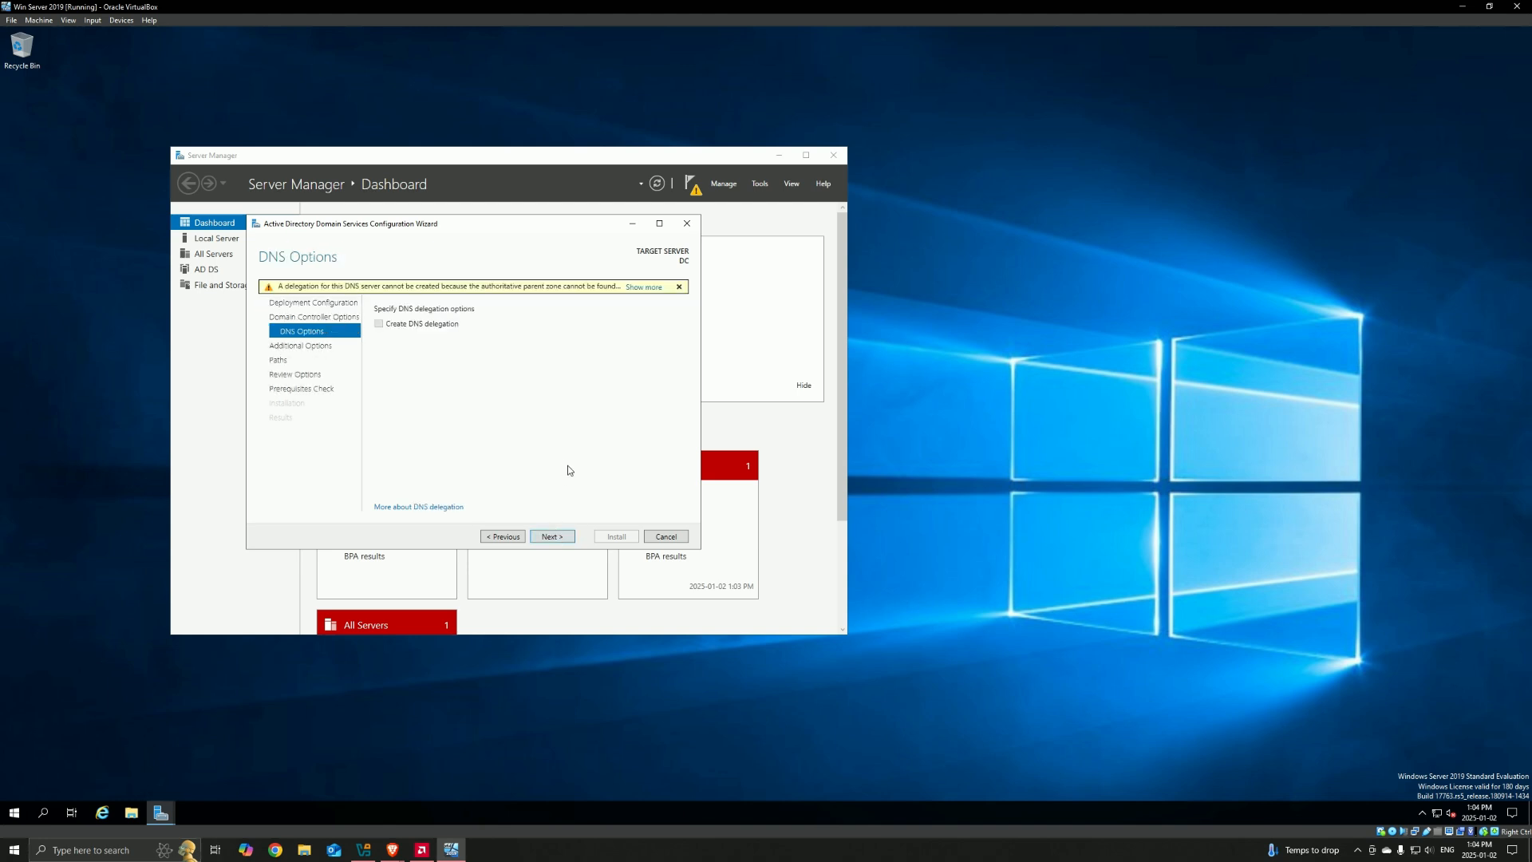
# Step: Accept the default DNS, NetBIOS name and path options, and look through the selections on the Review Options page
pyautogui.click(550, 537)
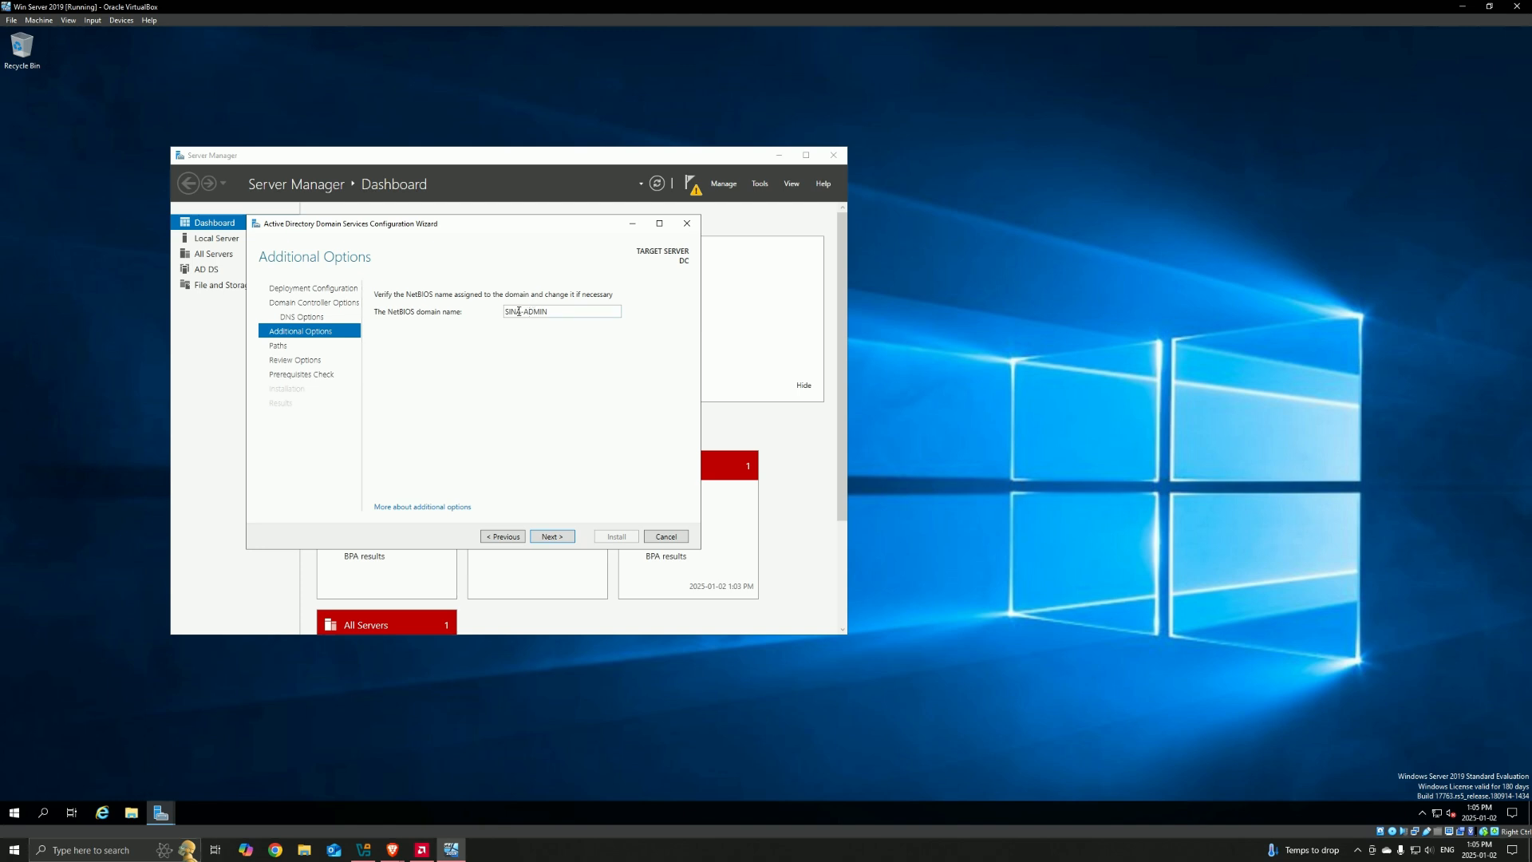
pyautogui.click(557, 536)
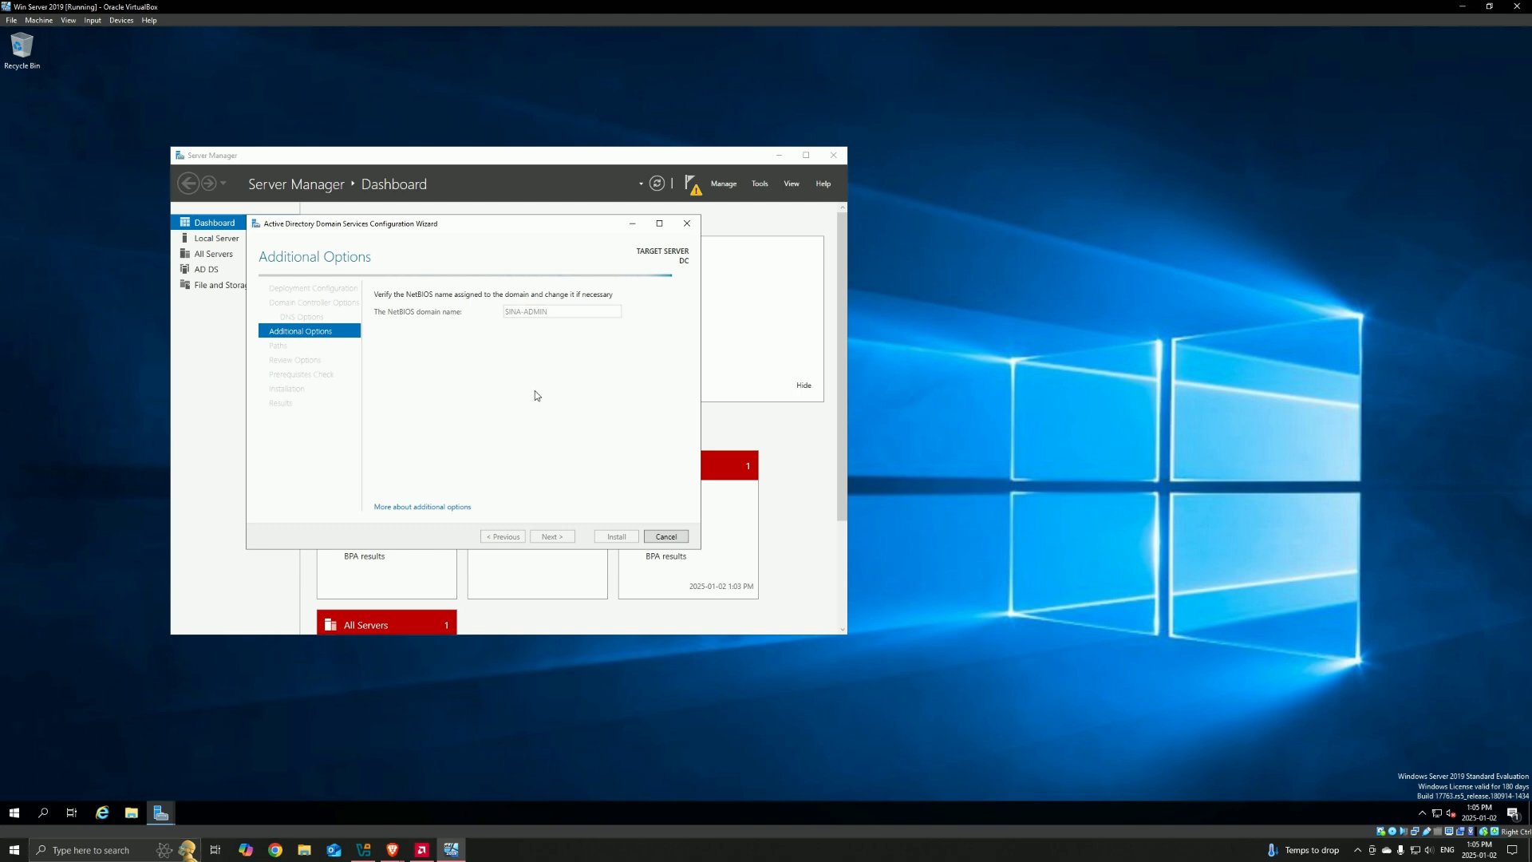
pyautogui.click(551, 536)
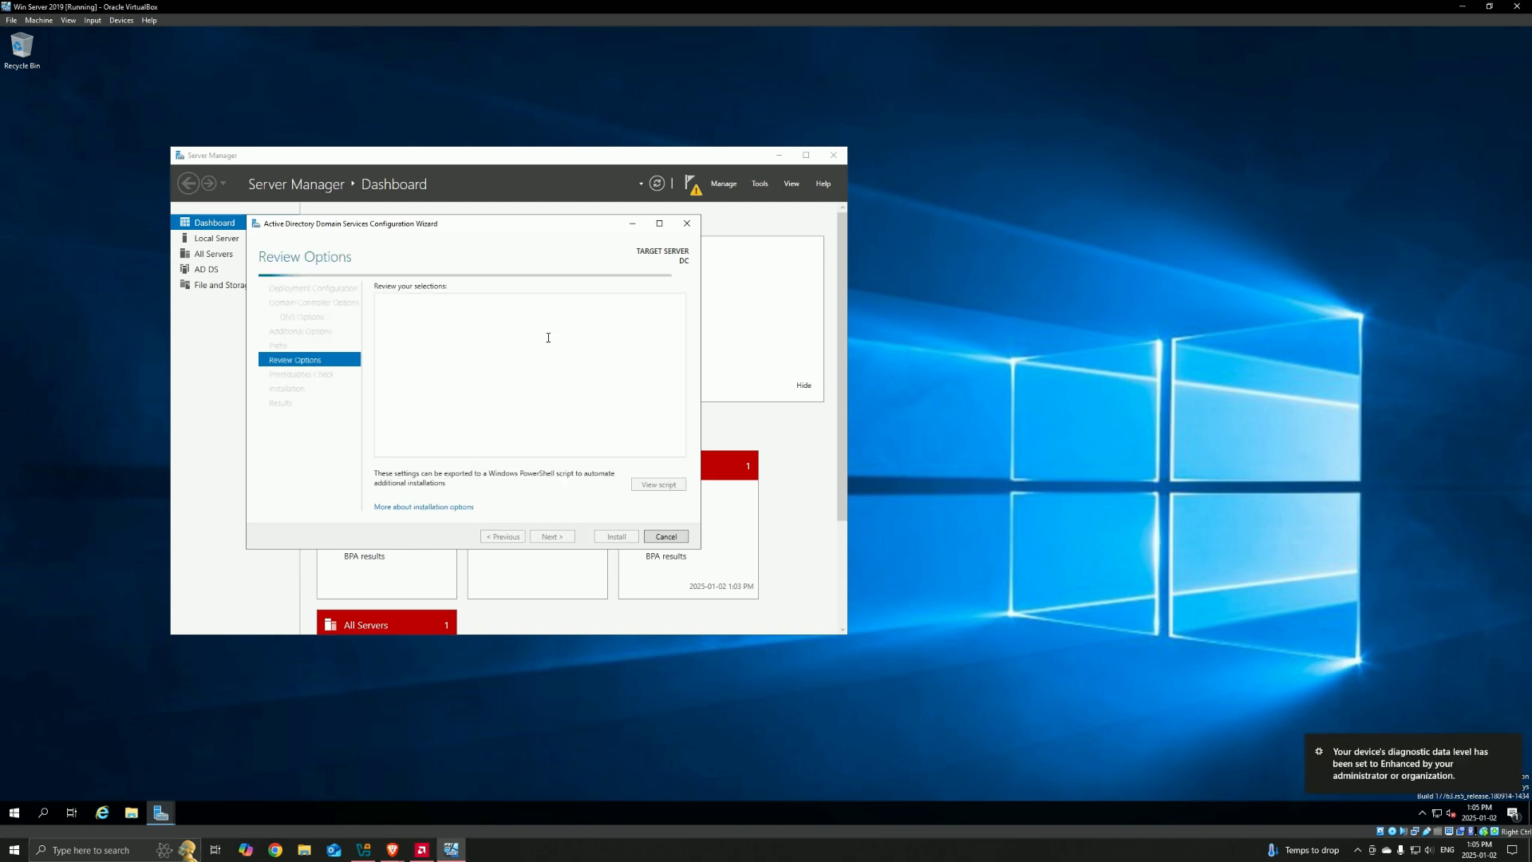
pyautogui.scroll(-2, 561, 374)
pyautogui.scroll(2, 558, 373)
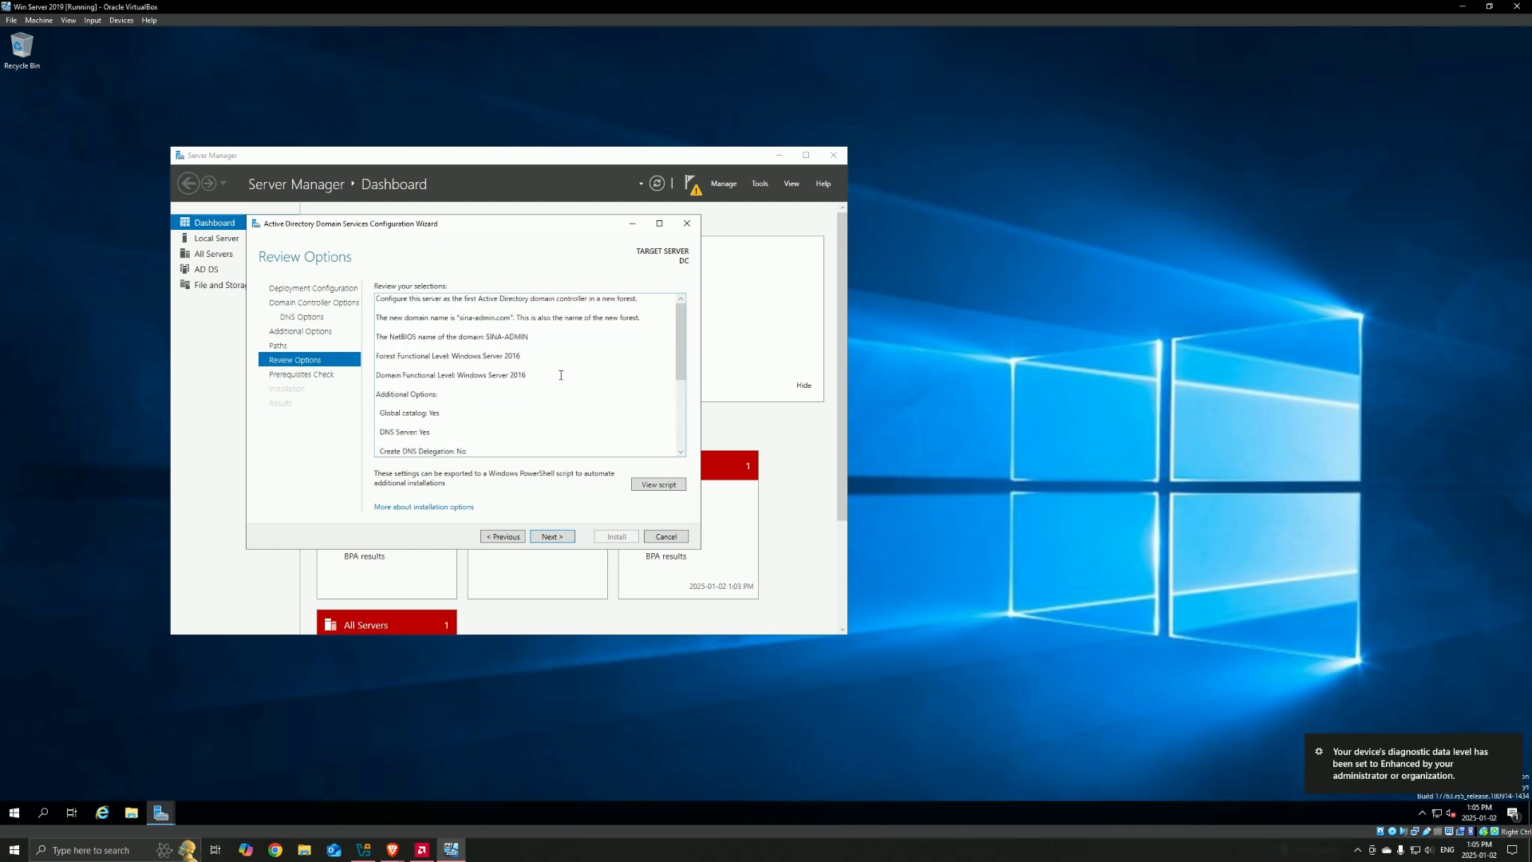
pyautogui.scroll(-2, 558, 372)
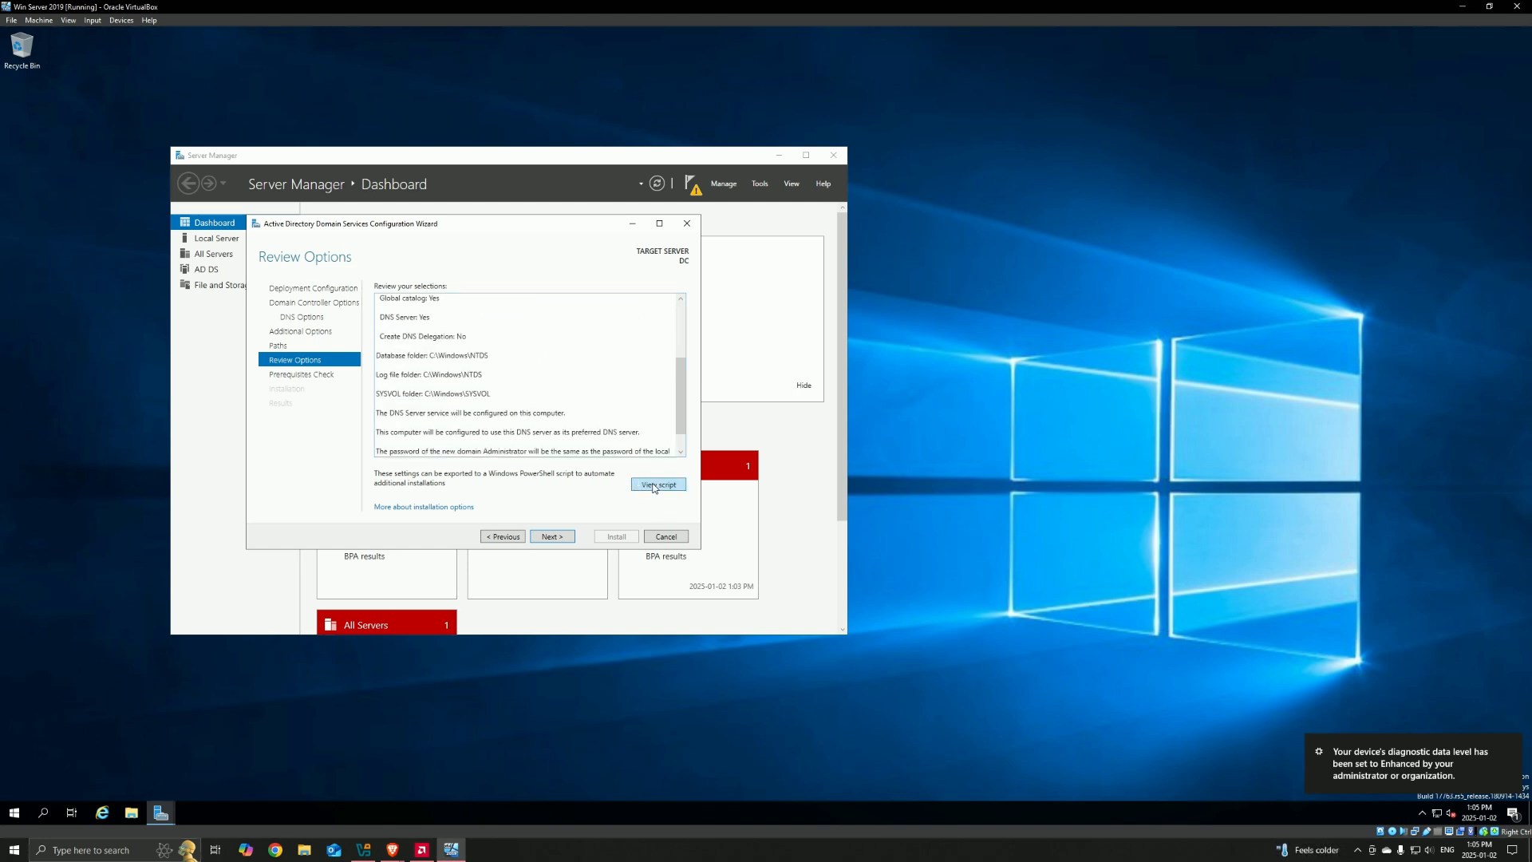
# Step: Run the prerequisites check, read its results, install Active Directory Domain Services, and acknowledge the restart notice
pyautogui.scroll(2, 458, 352)
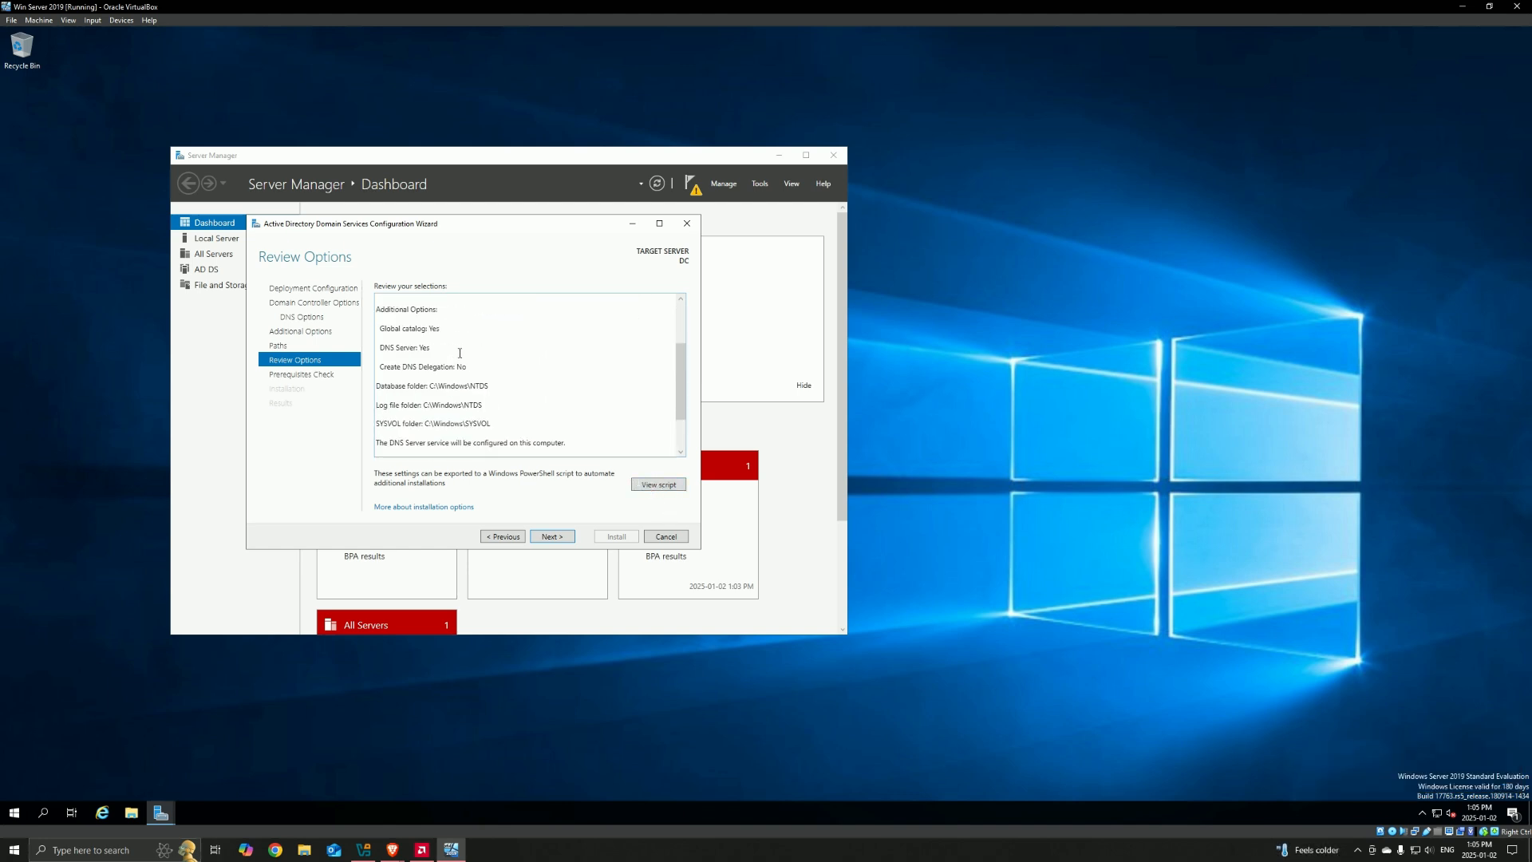
pyautogui.click(551, 536)
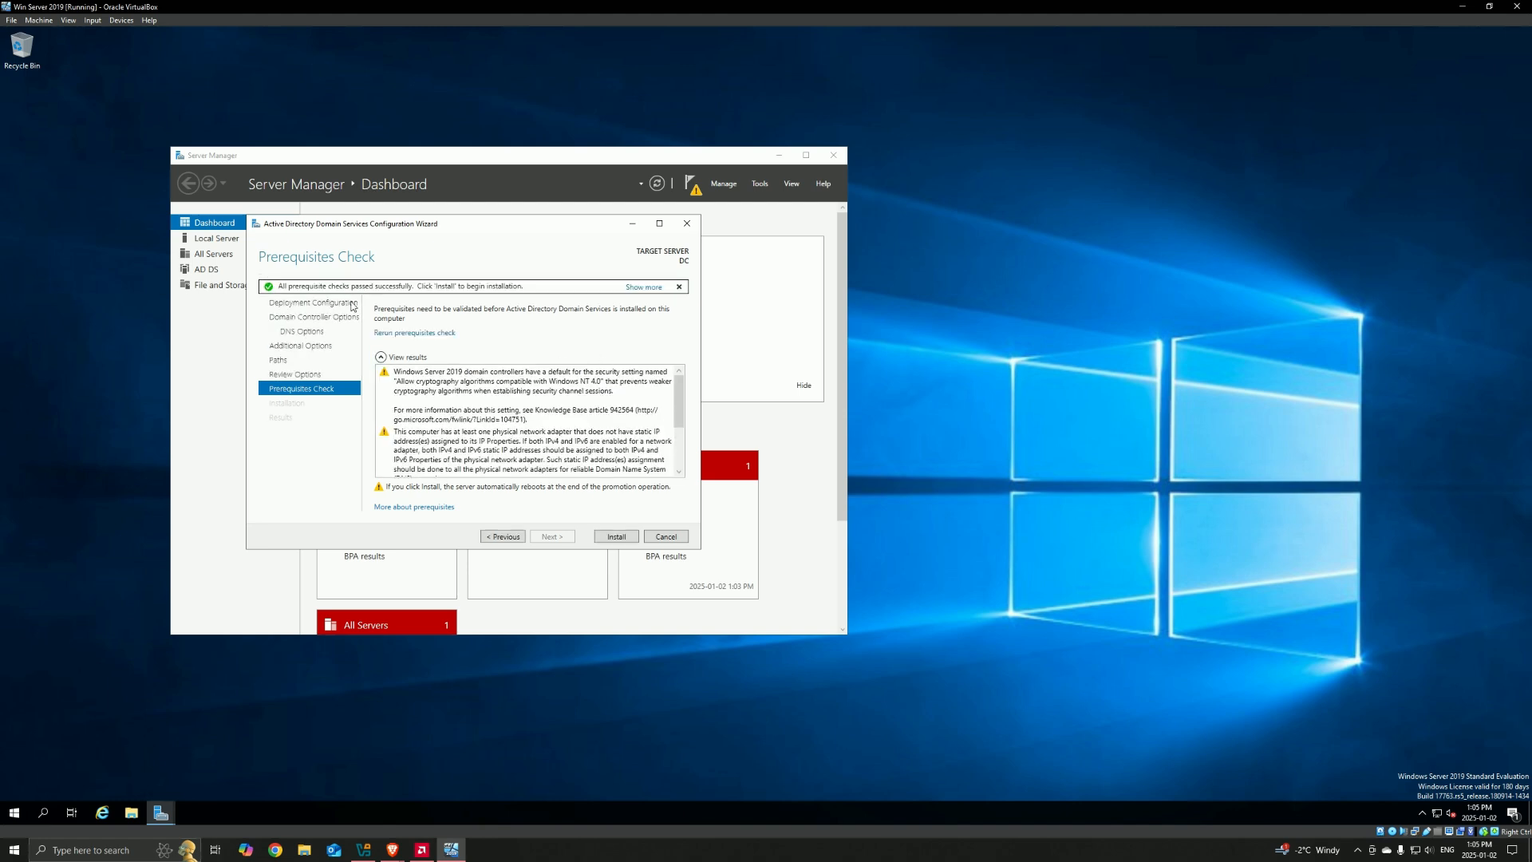
pyautogui.scroll(-3, 527, 423)
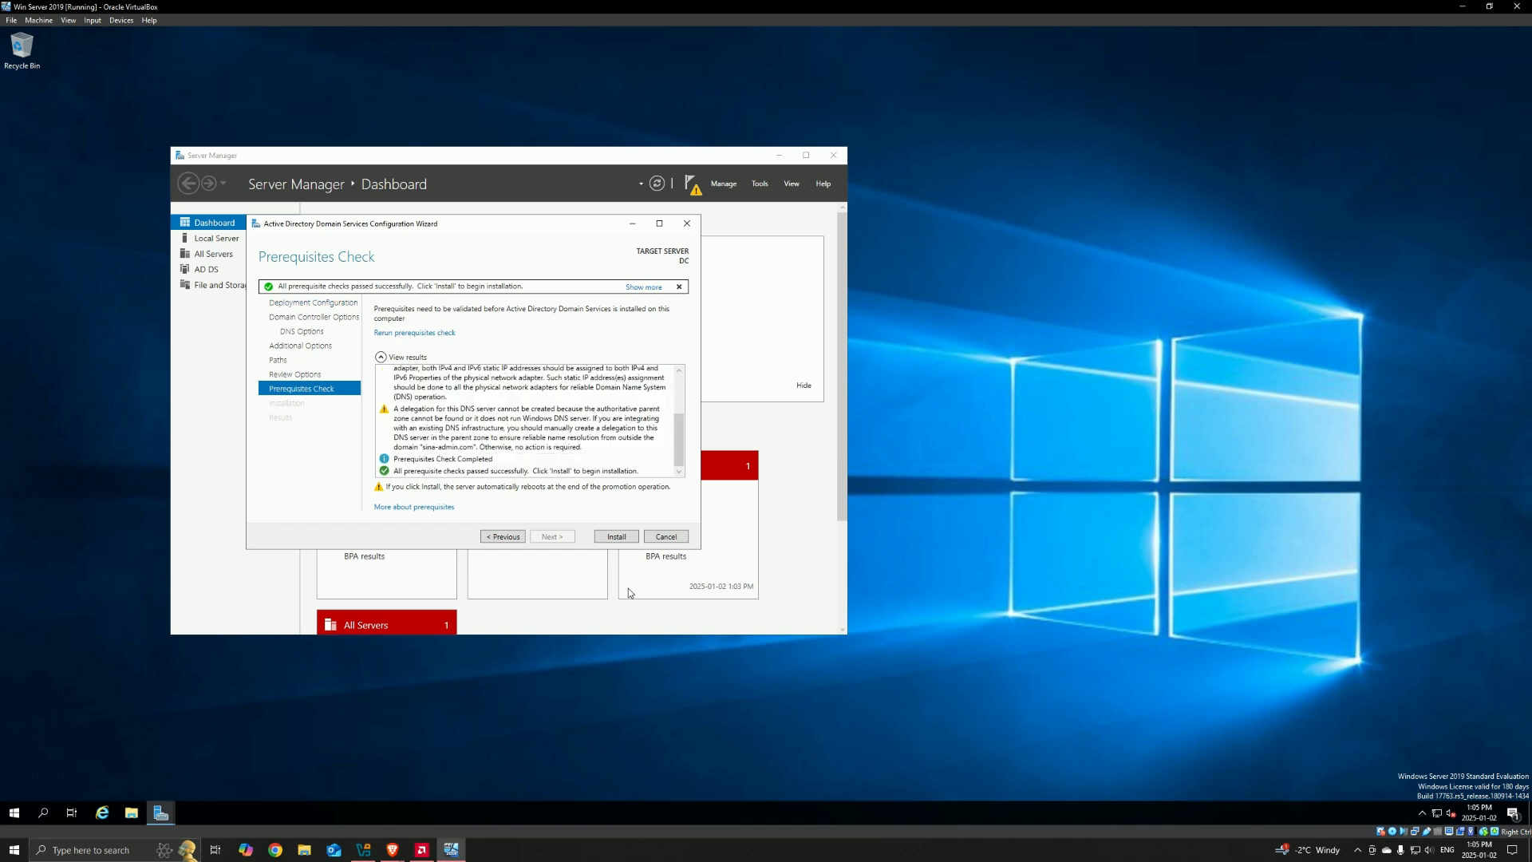
pyautogui.click(616, 536)
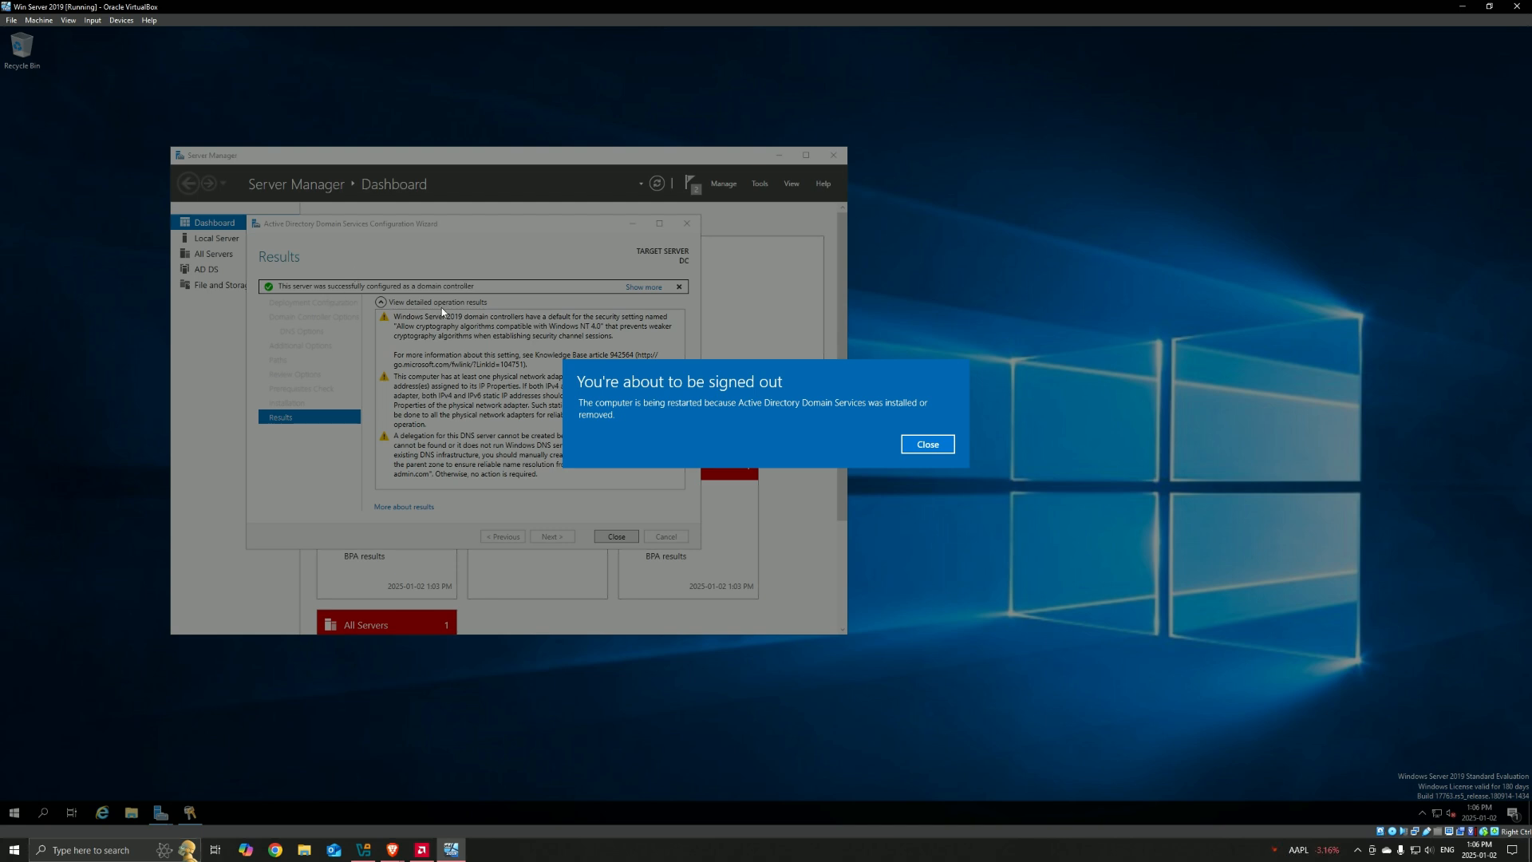
pyautogui.click(923, 447)
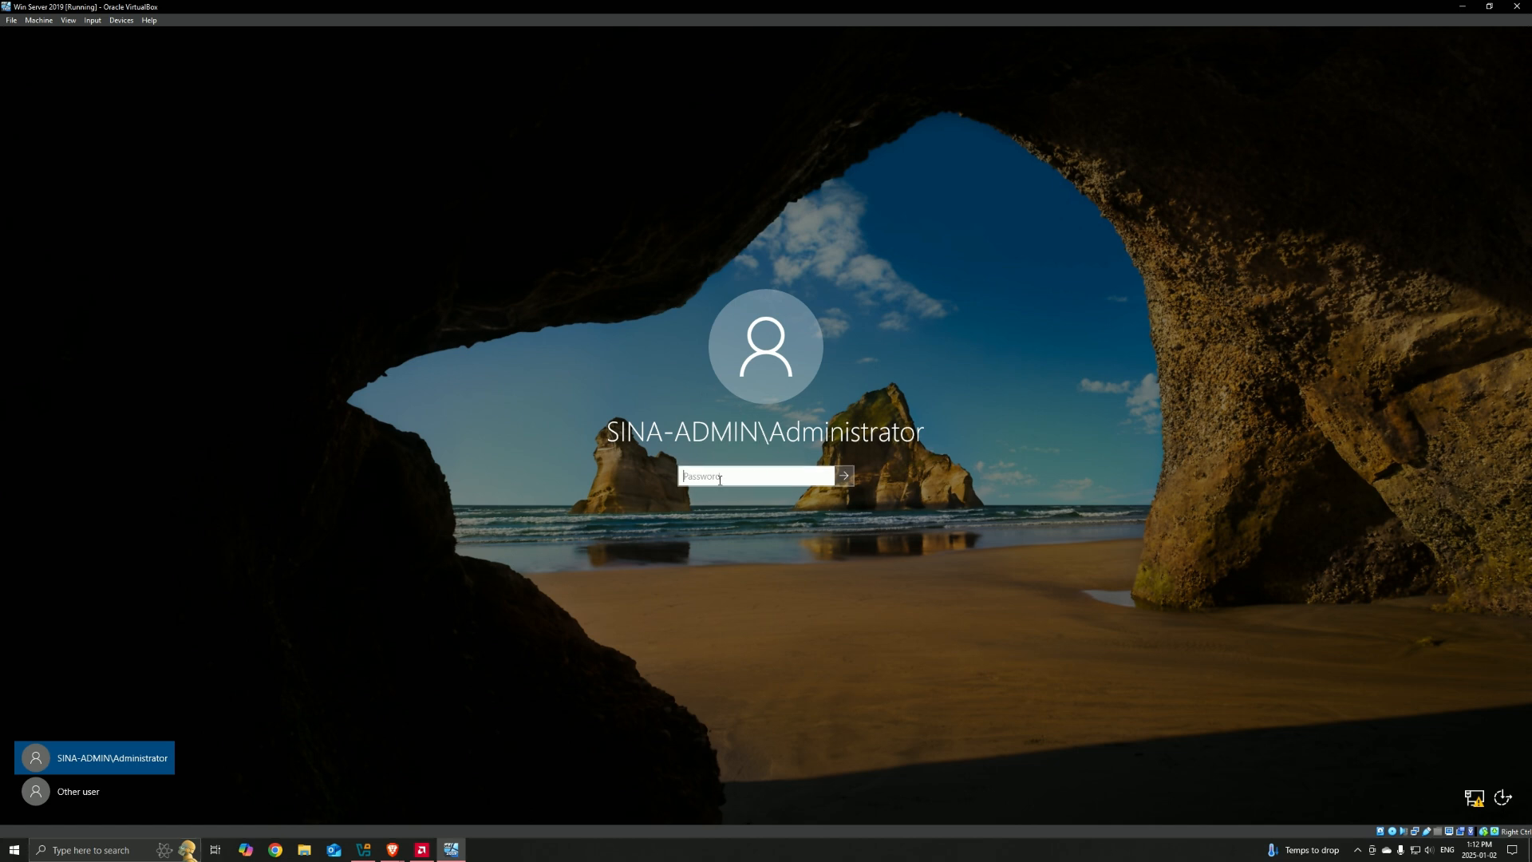
# Step: Sign in to the SINA-ADMIN domain Administrator account with its password and minimize Server Manager
pyautogui.write('P')
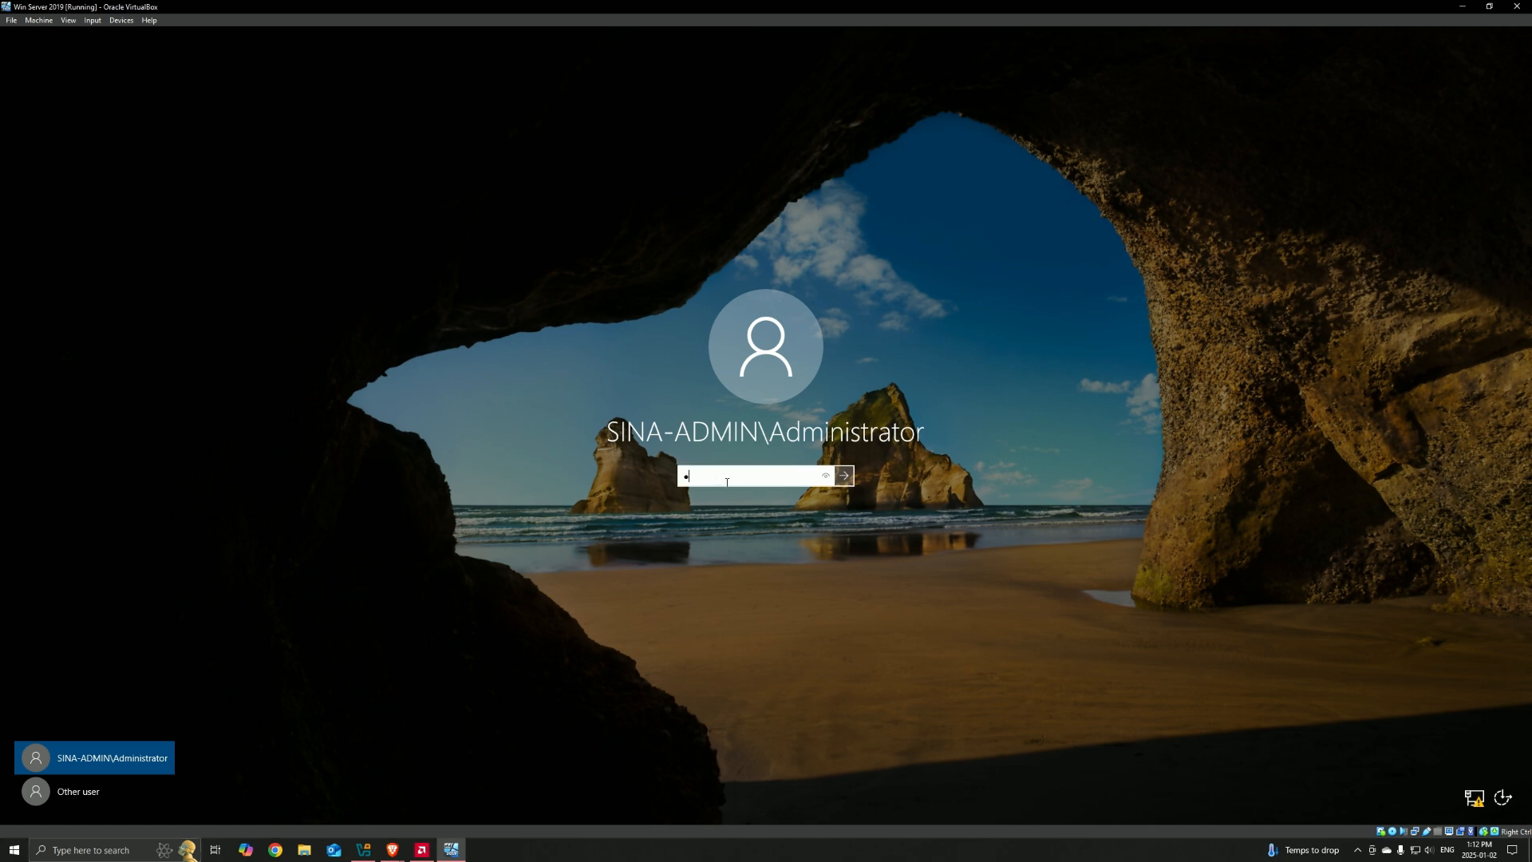
pyautogui.write('••••••••')
pyautogui.press('Return')
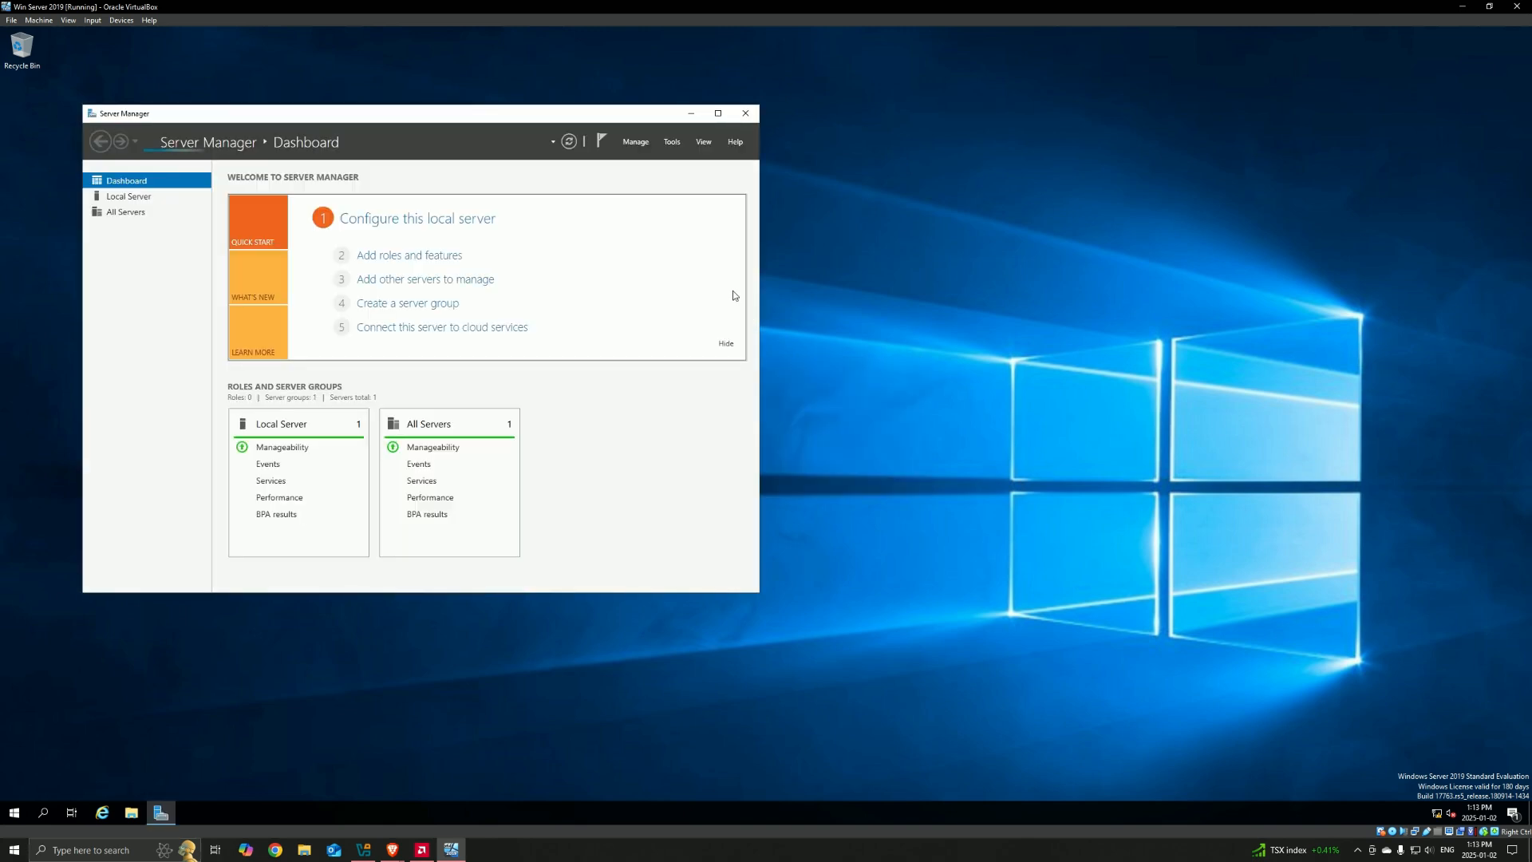
pyautogui.click(690, 114)
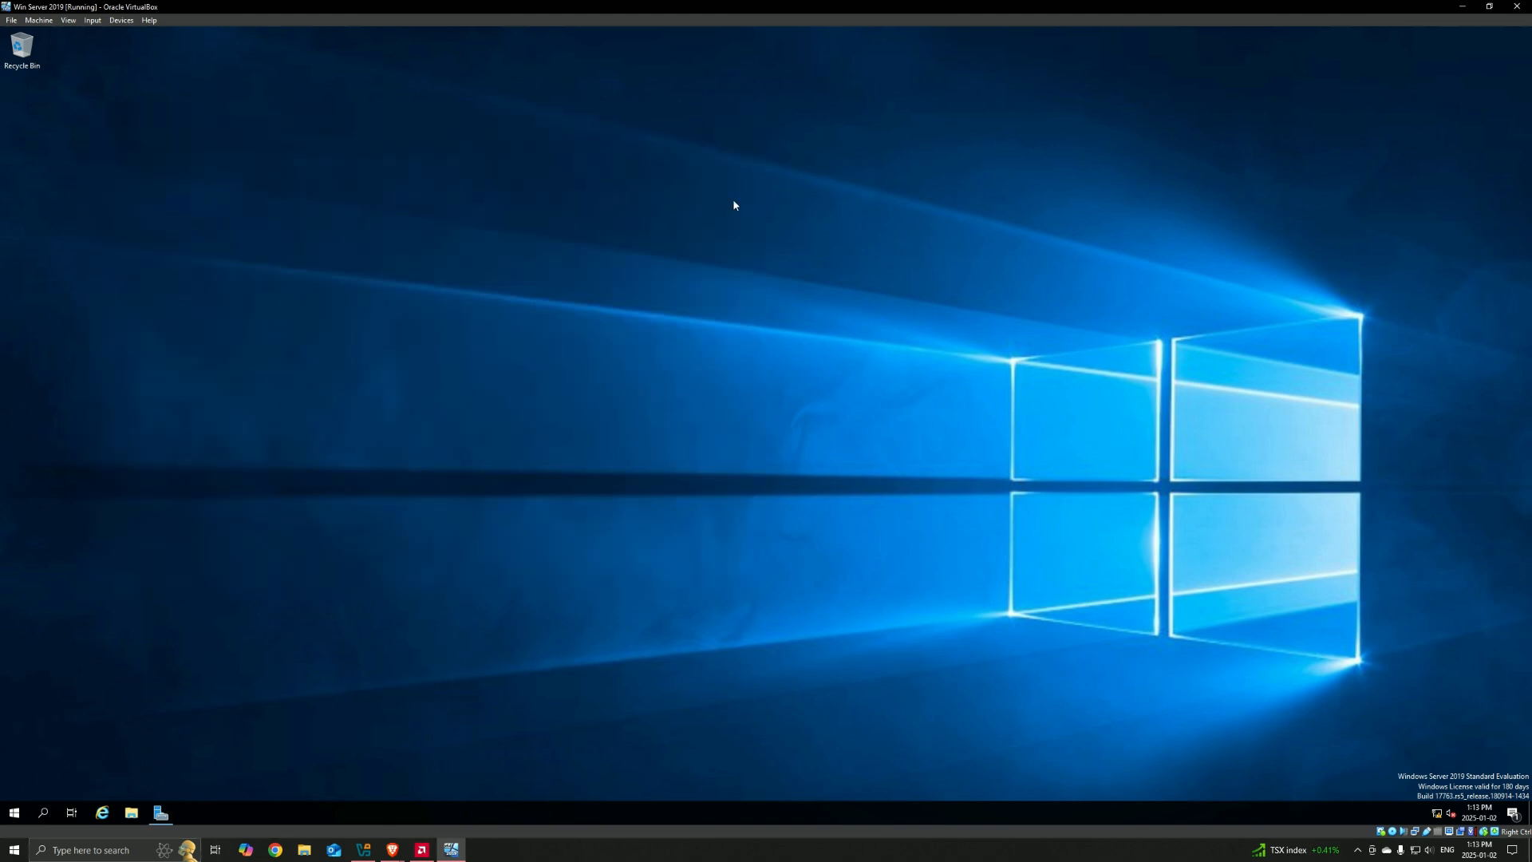
pyautogui.moveTo(757, 41); pyautogui.dragTo(1306, 691)
# Step: Search Windows for ncpa.cpl and open Network Connections from the file's System32 location
pyautogui.click(43, 813)
pyautogui.write('n')
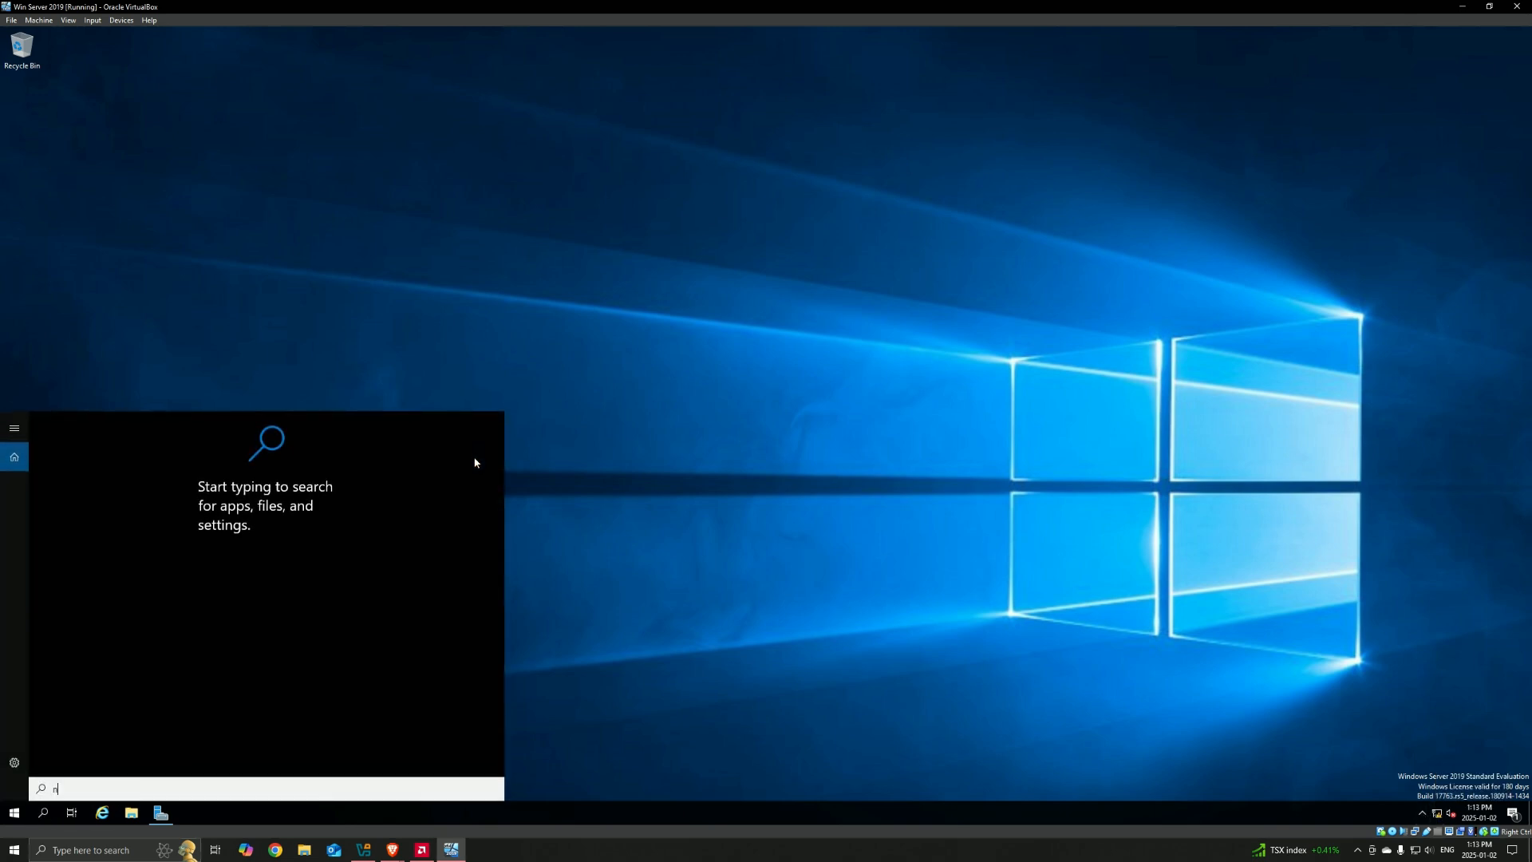
pyautogui.write('cpa.cpl')
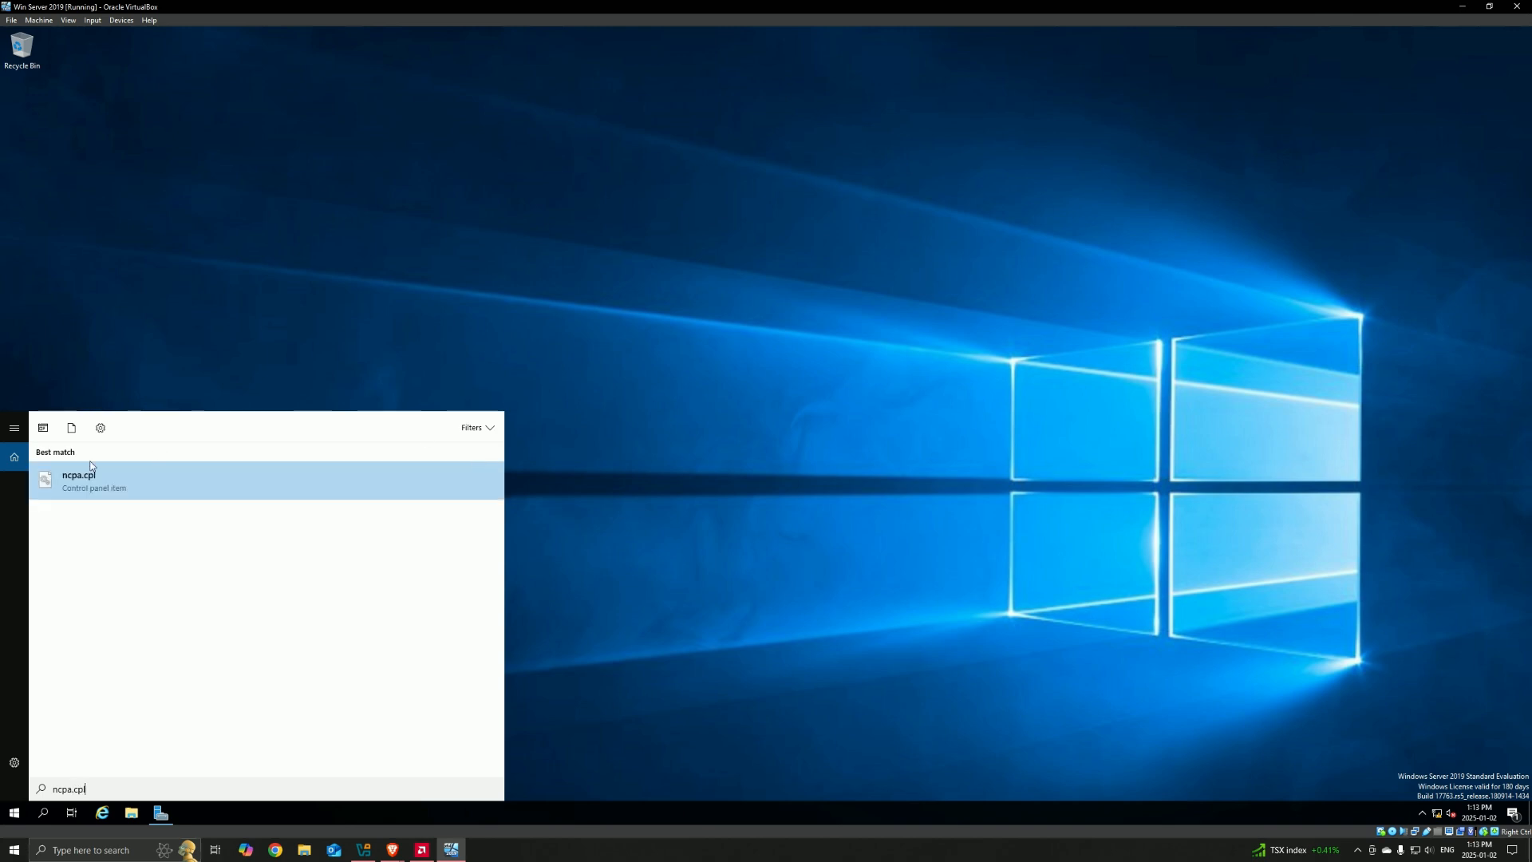
pyautogui.click(93, 486)
pyautogui.click(98, 484)
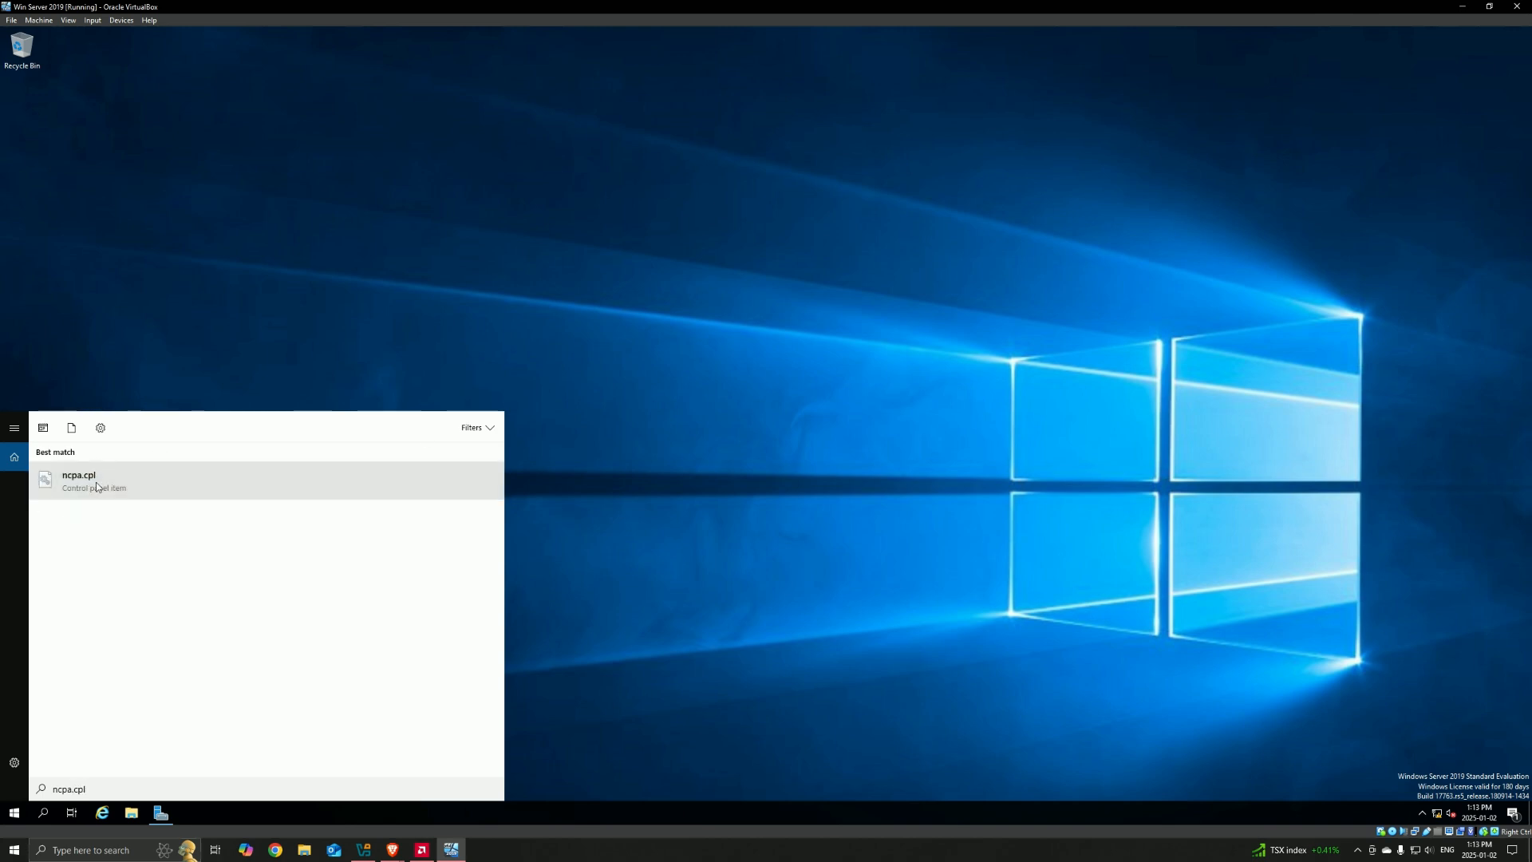
pyautogui.rightClick(97, 487)
pyautogui.click(129, 521)
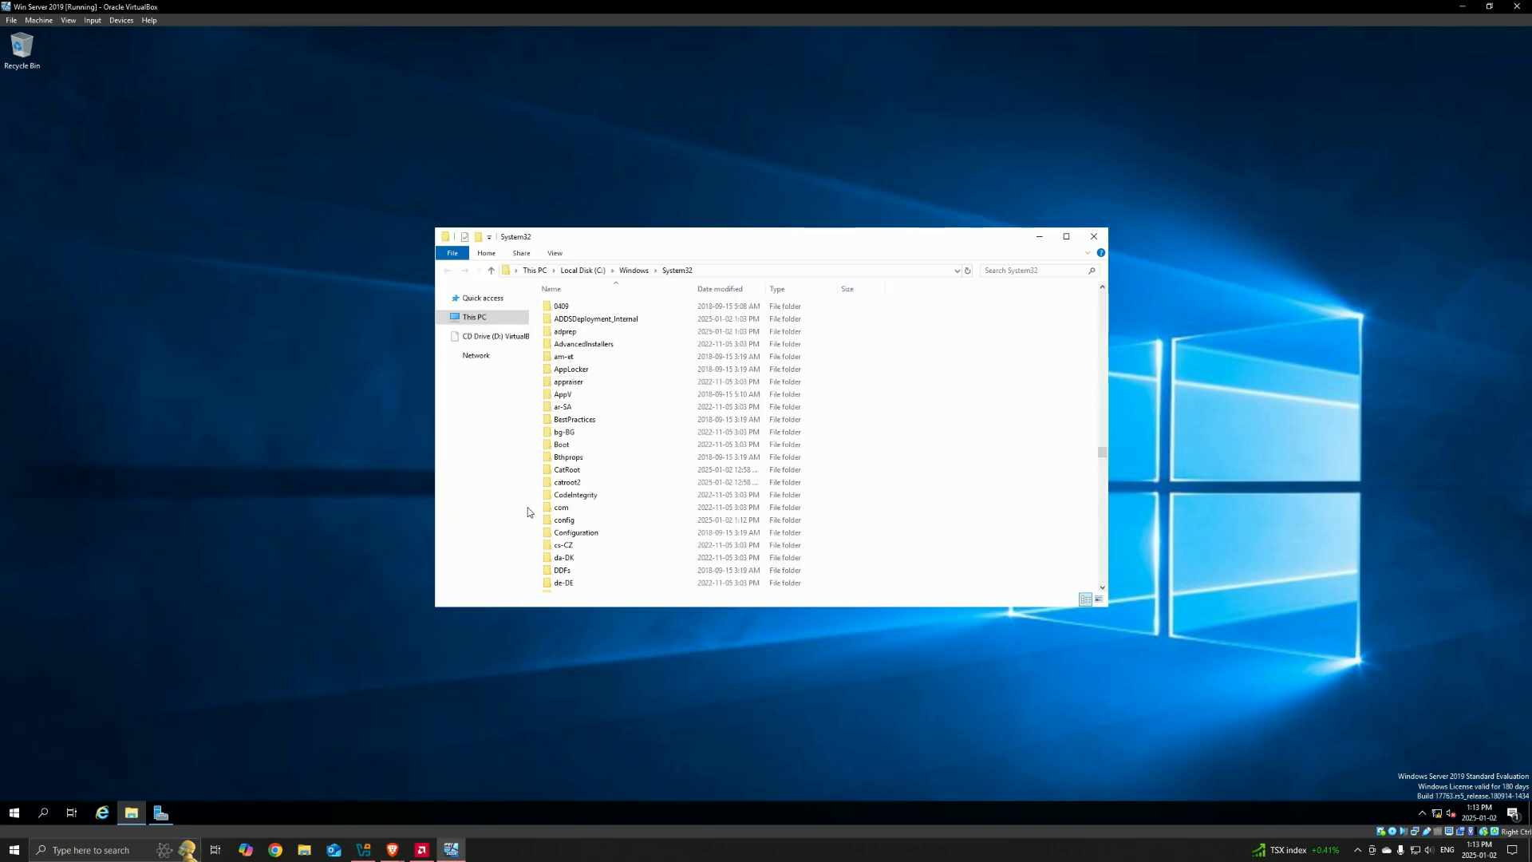
pyautogui.doubleClick(566, 586)
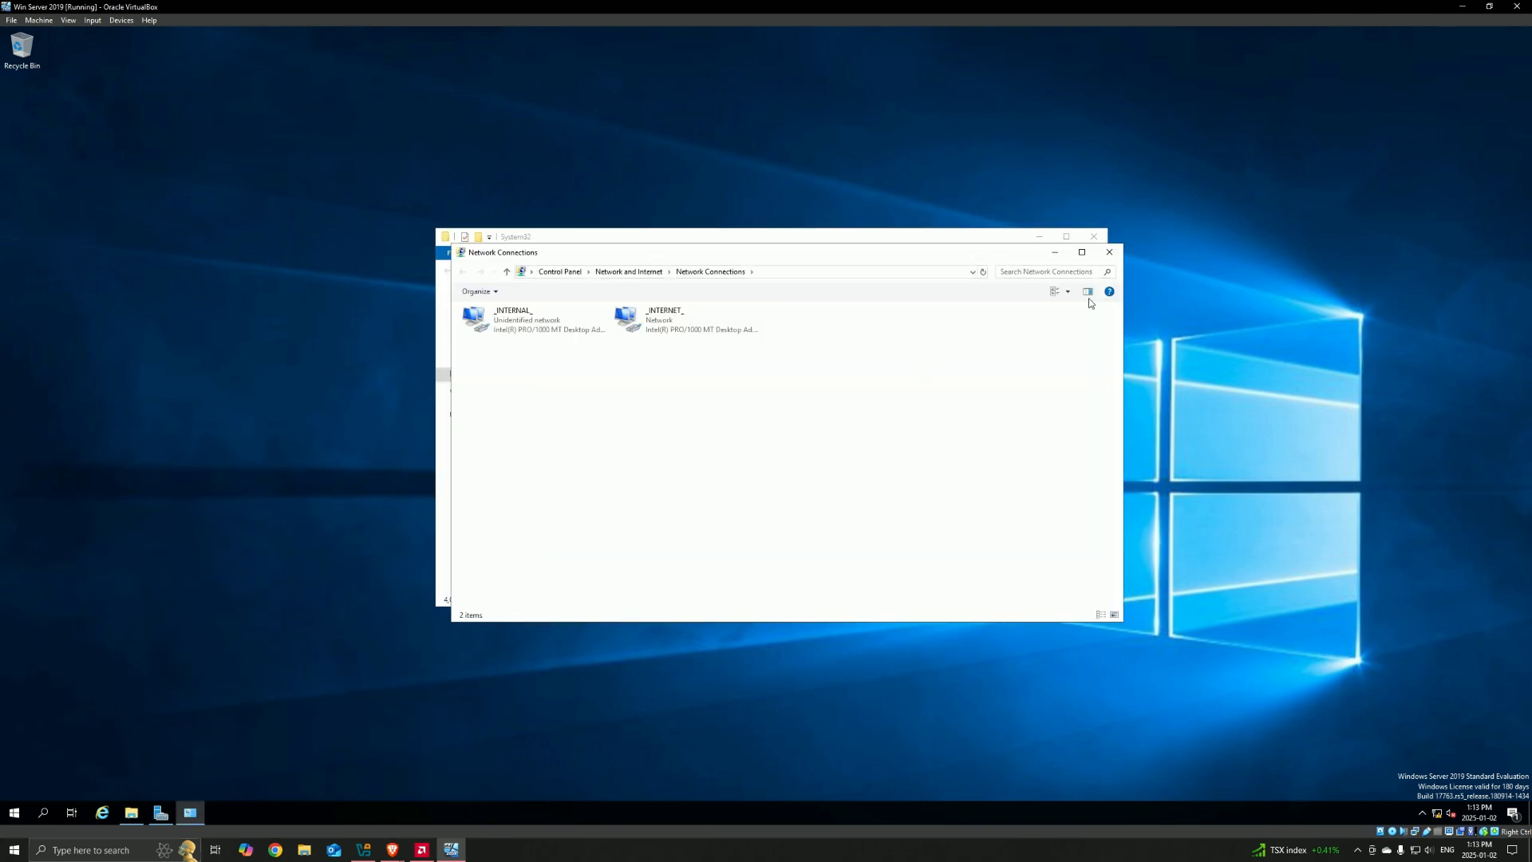
# Step: Set the IPv4 properties of the _INTERNET_ adapter to obtain the DNS server address automatically
pyautogui.rightClick(661, 323)
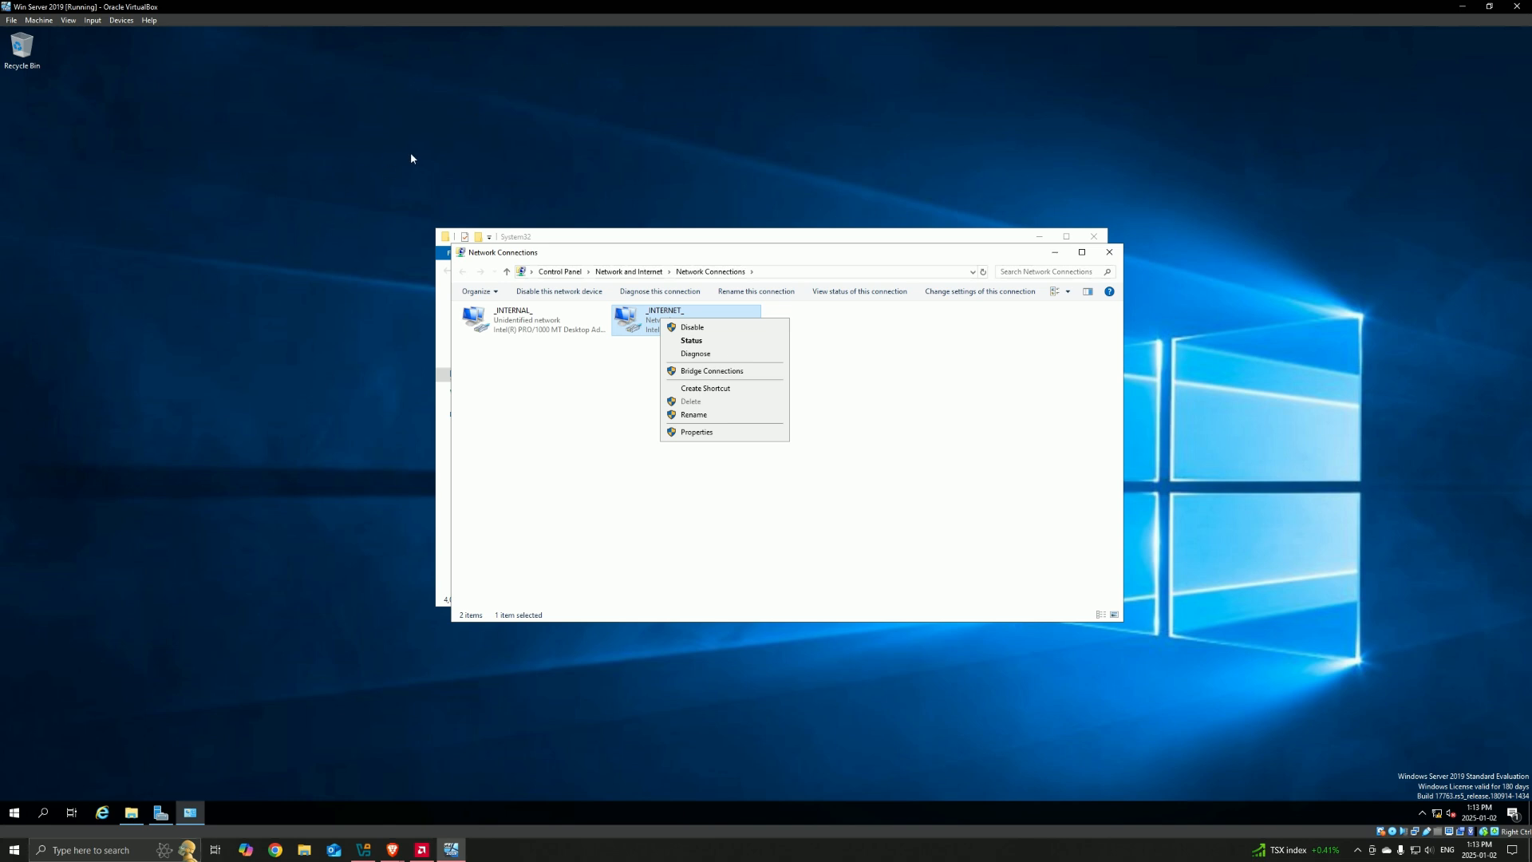
pyautogui.click(699, 432)
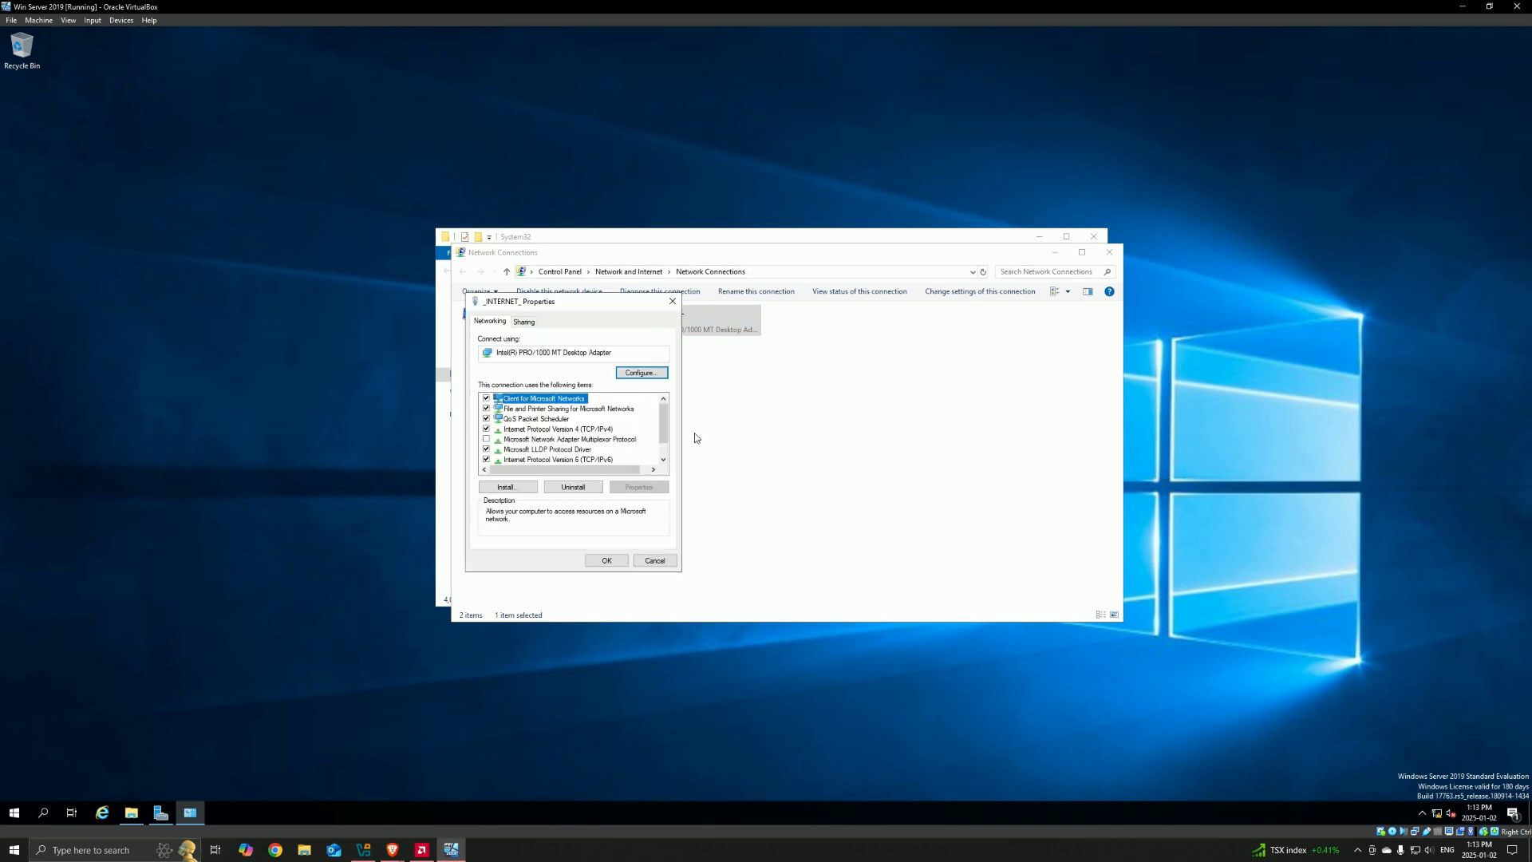
pyautogui.doubleClick(589, 429)
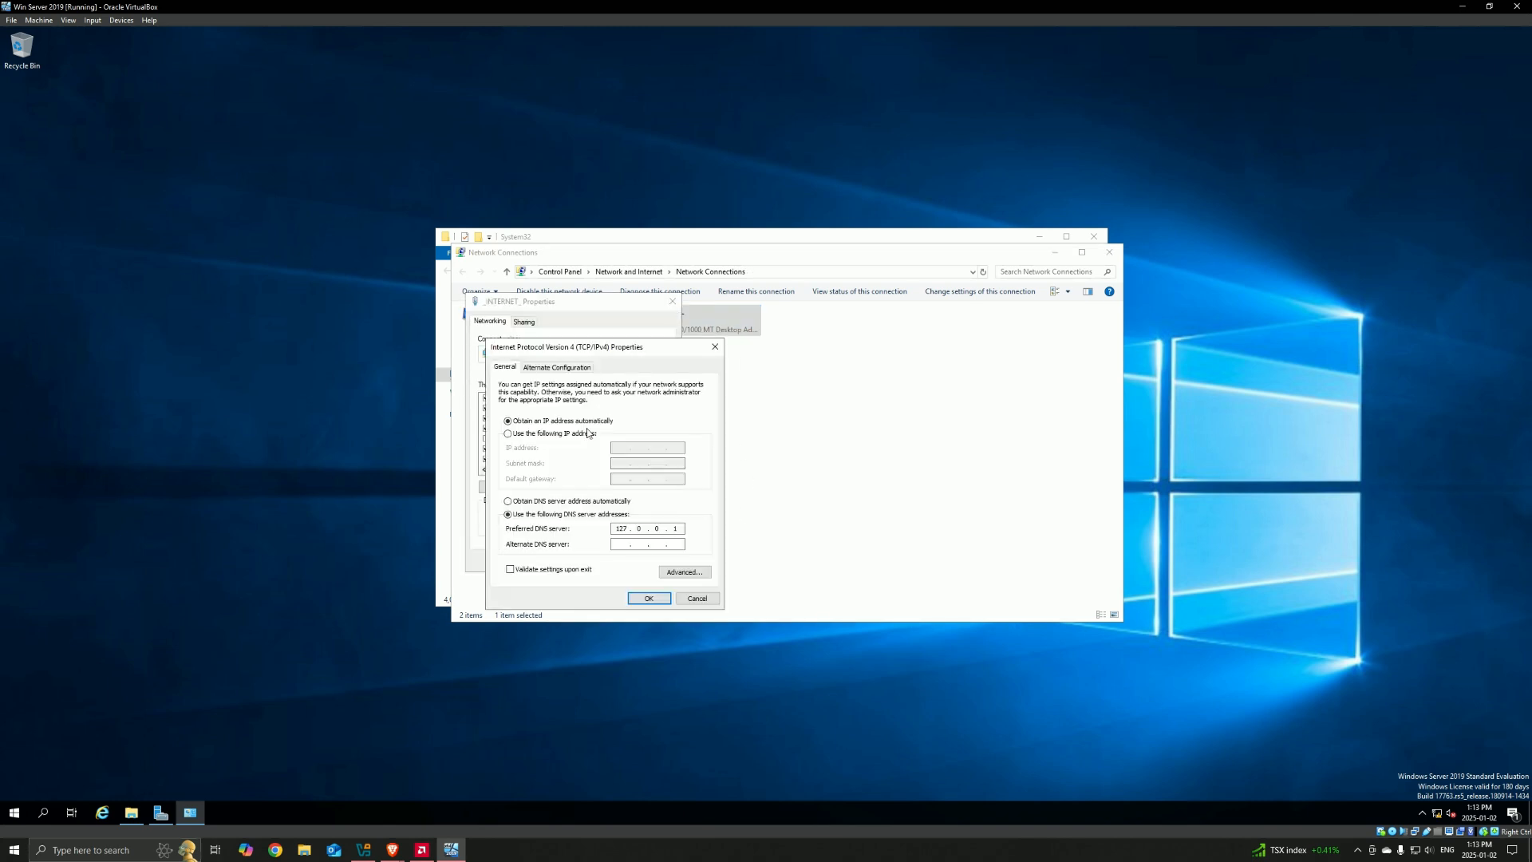
pyautogui.click(508, 501)
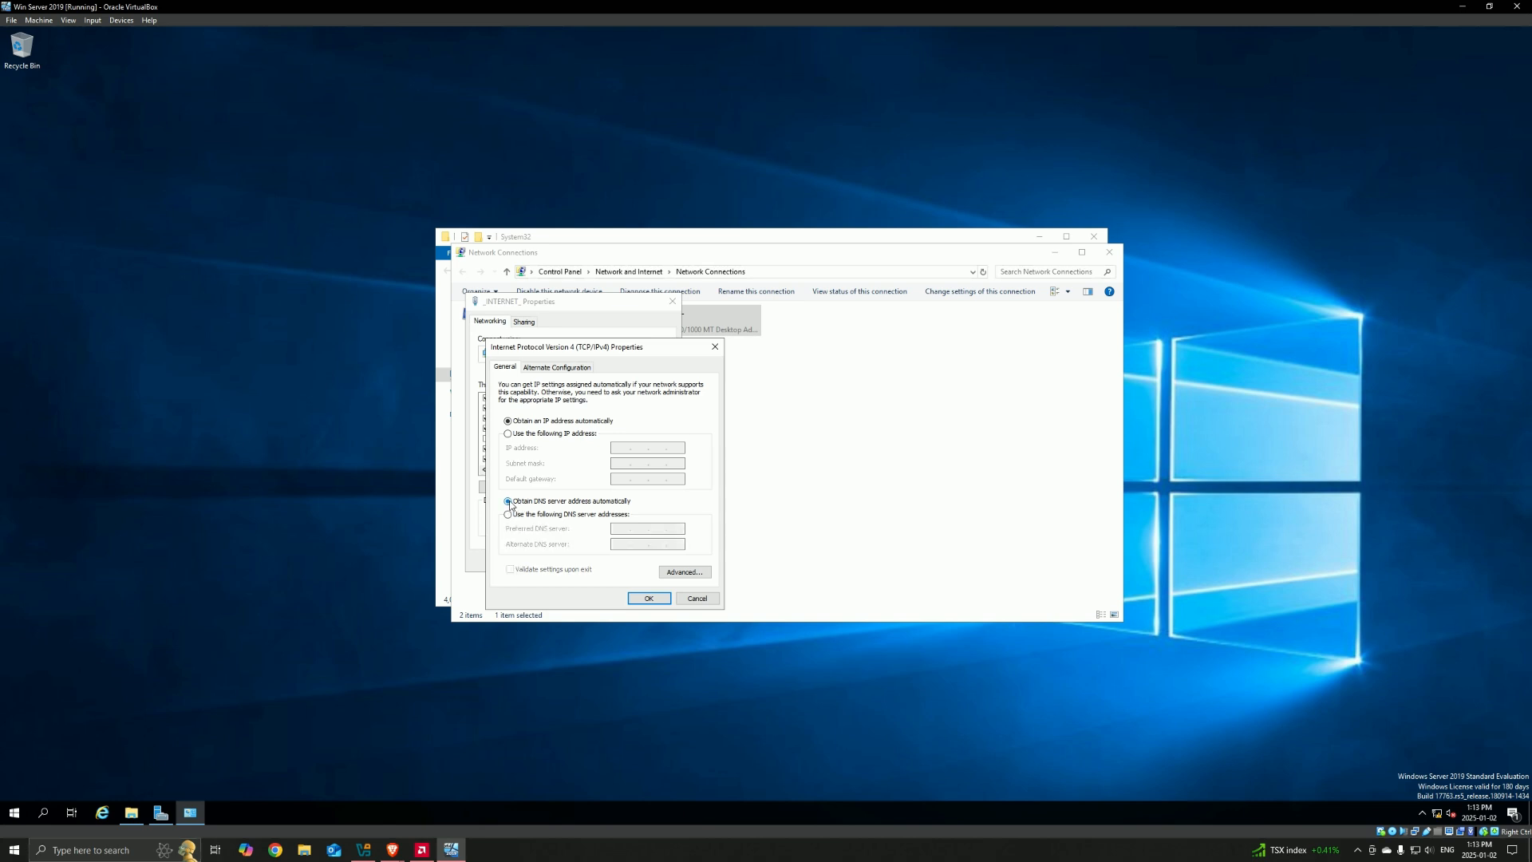
pyautogui.click(653, 601)
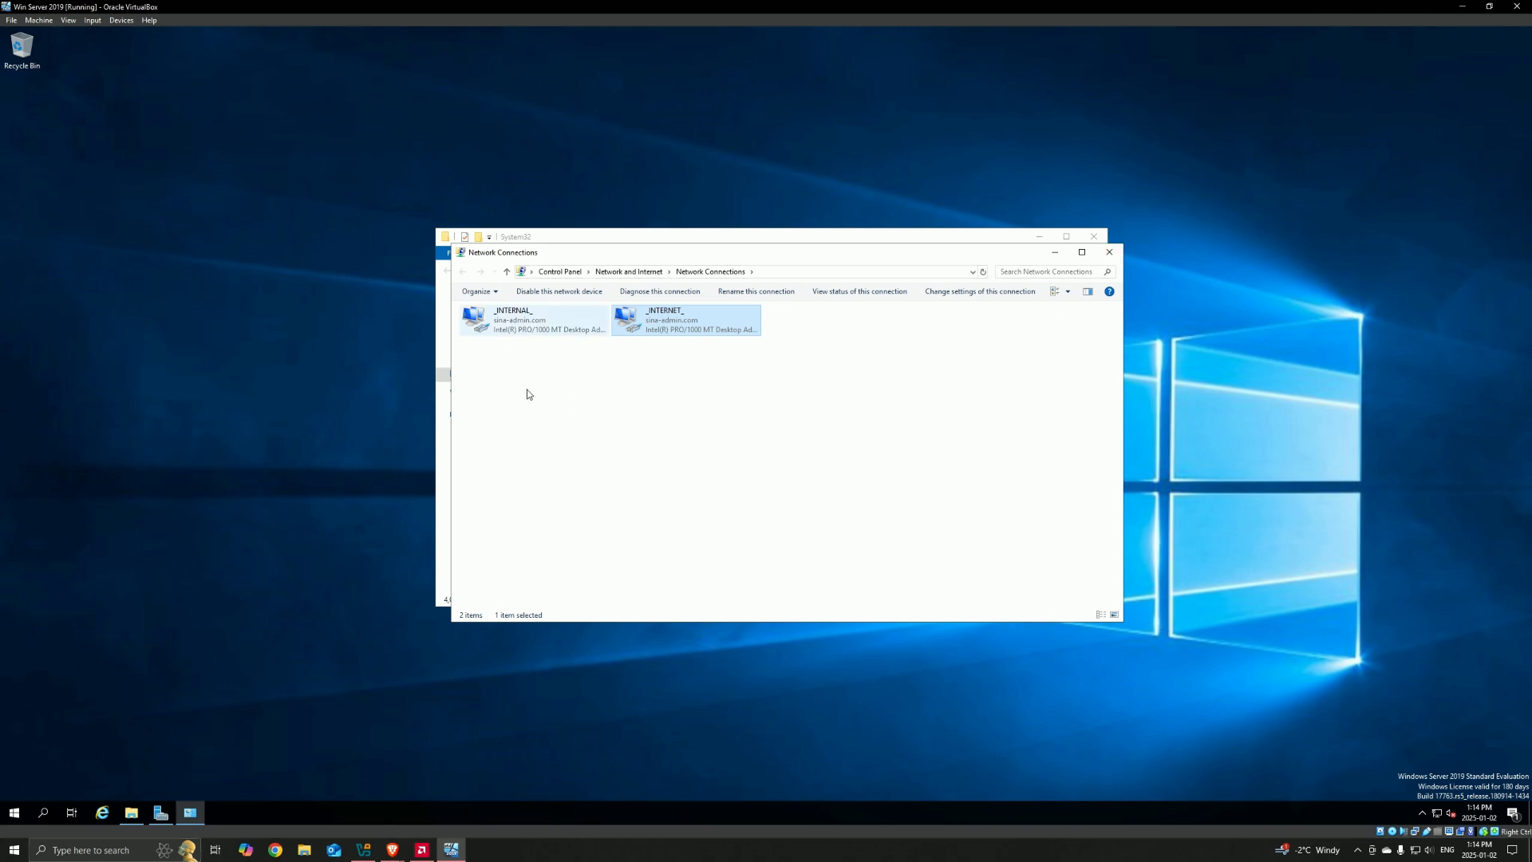
# Step: Check the IPv4 address and DNS settings of the _INTERNAL_ adapter without changing them
pyautogui.click(541, 367)
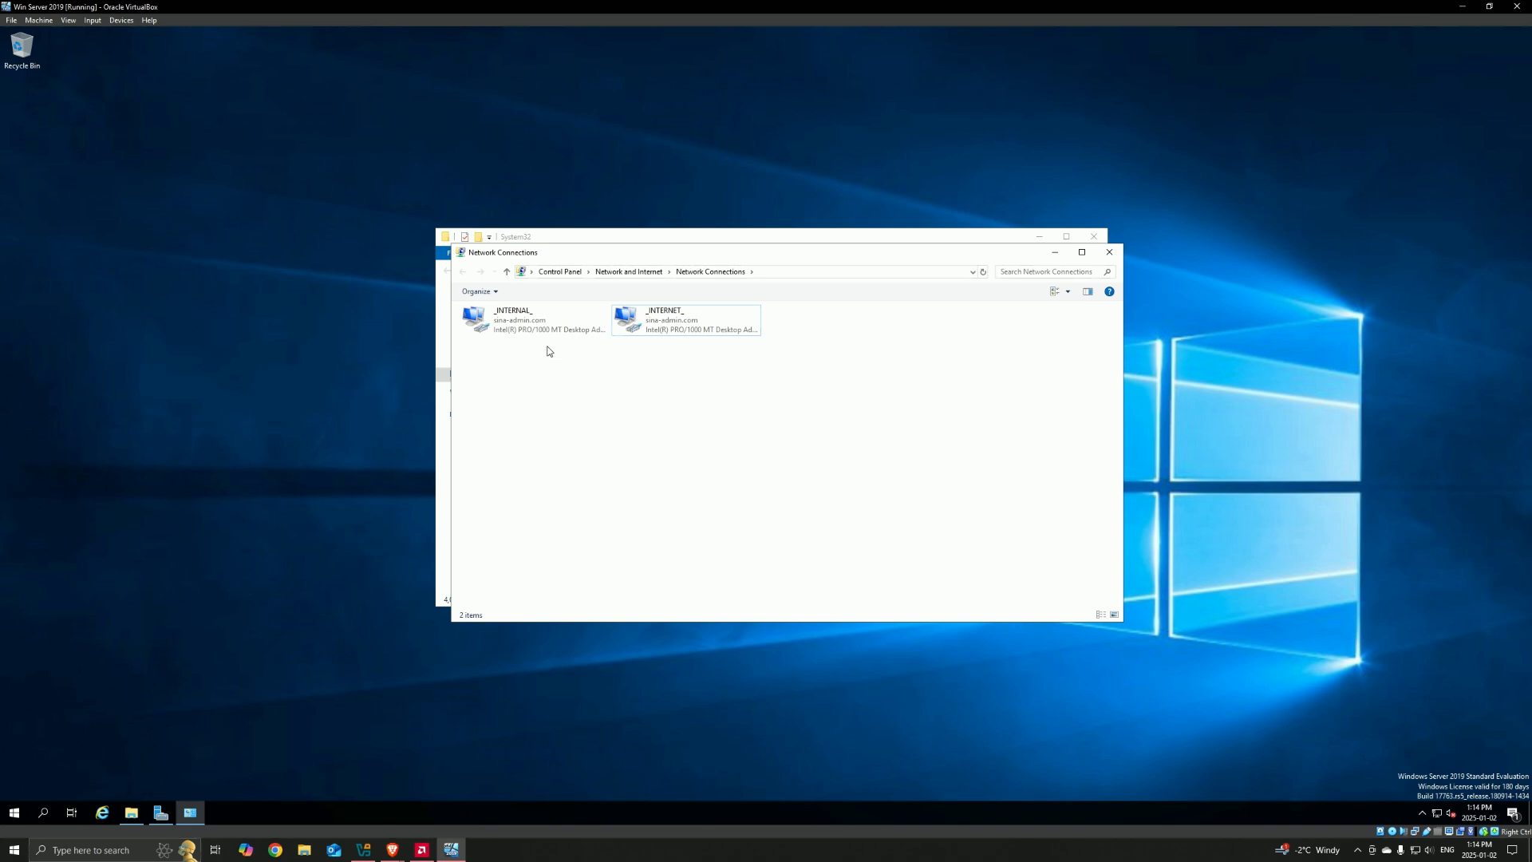
pyautogui.rightClick(510, 323)
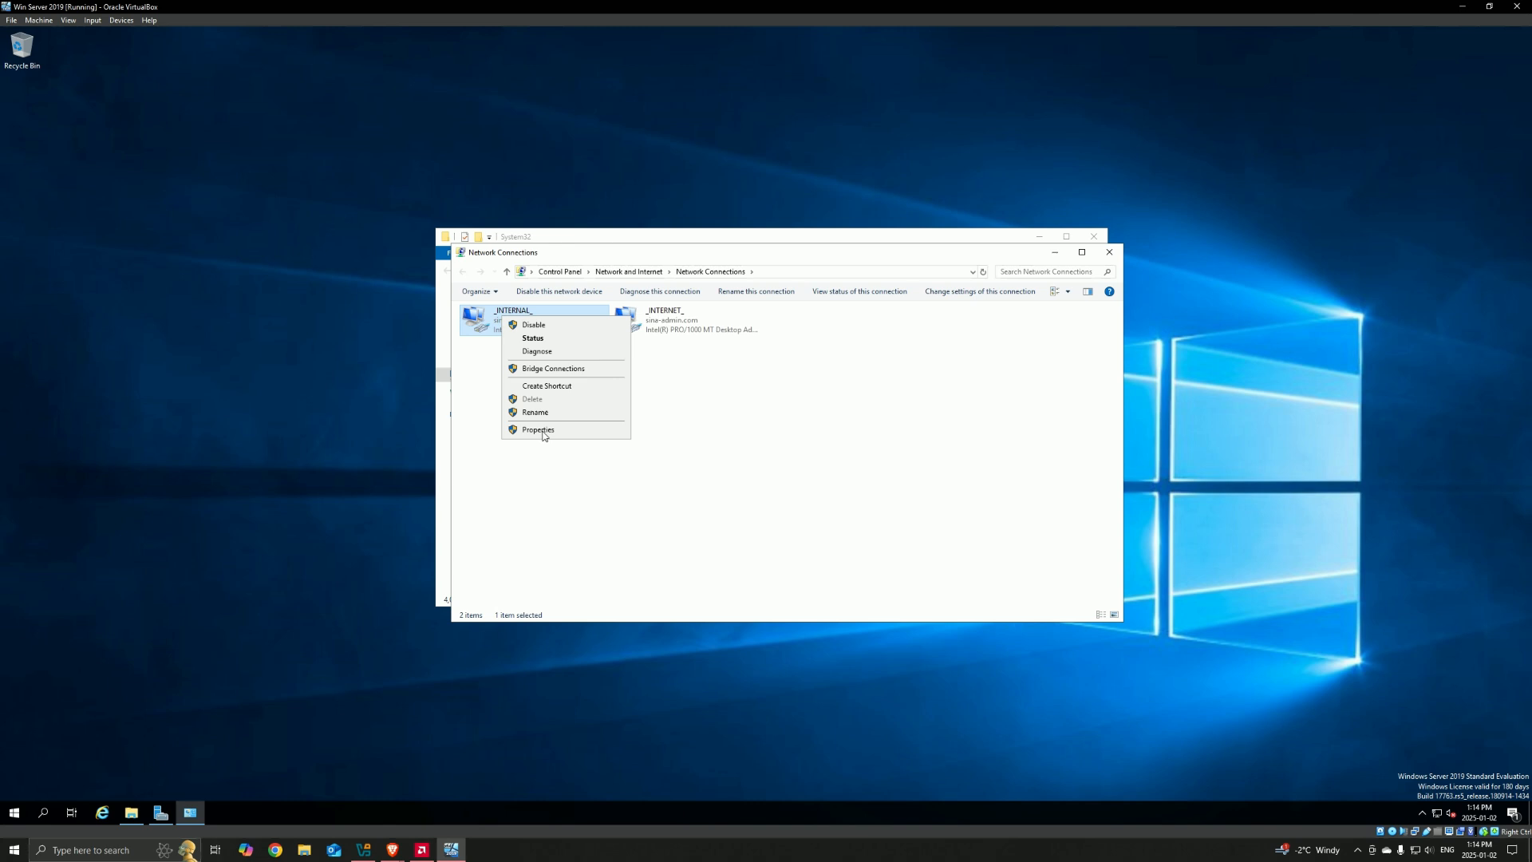
pyautogui.click(544, 431)
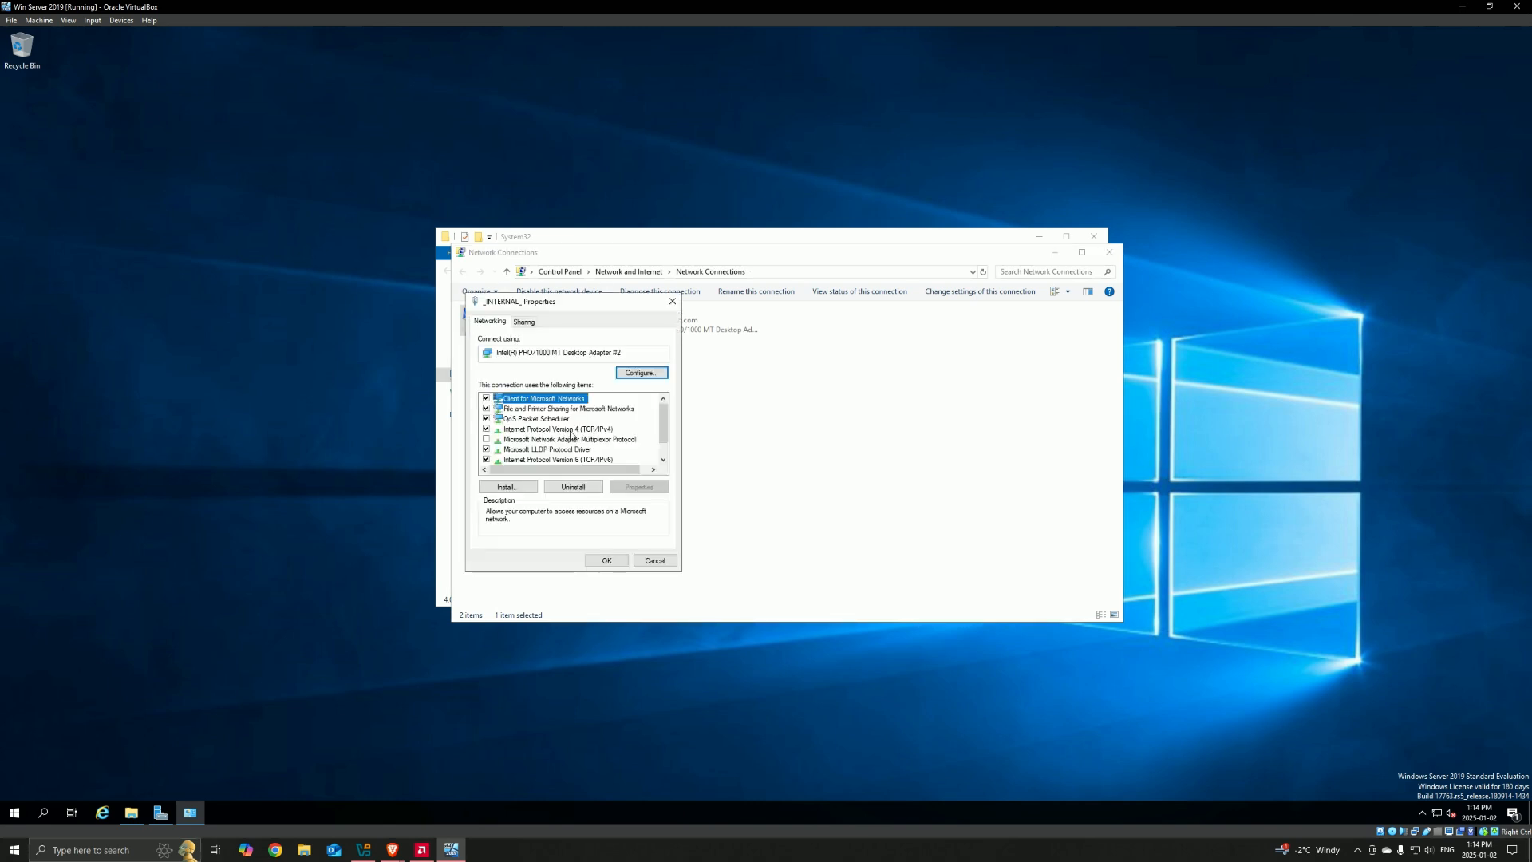
pyautogui.doubleClick(570, 430)
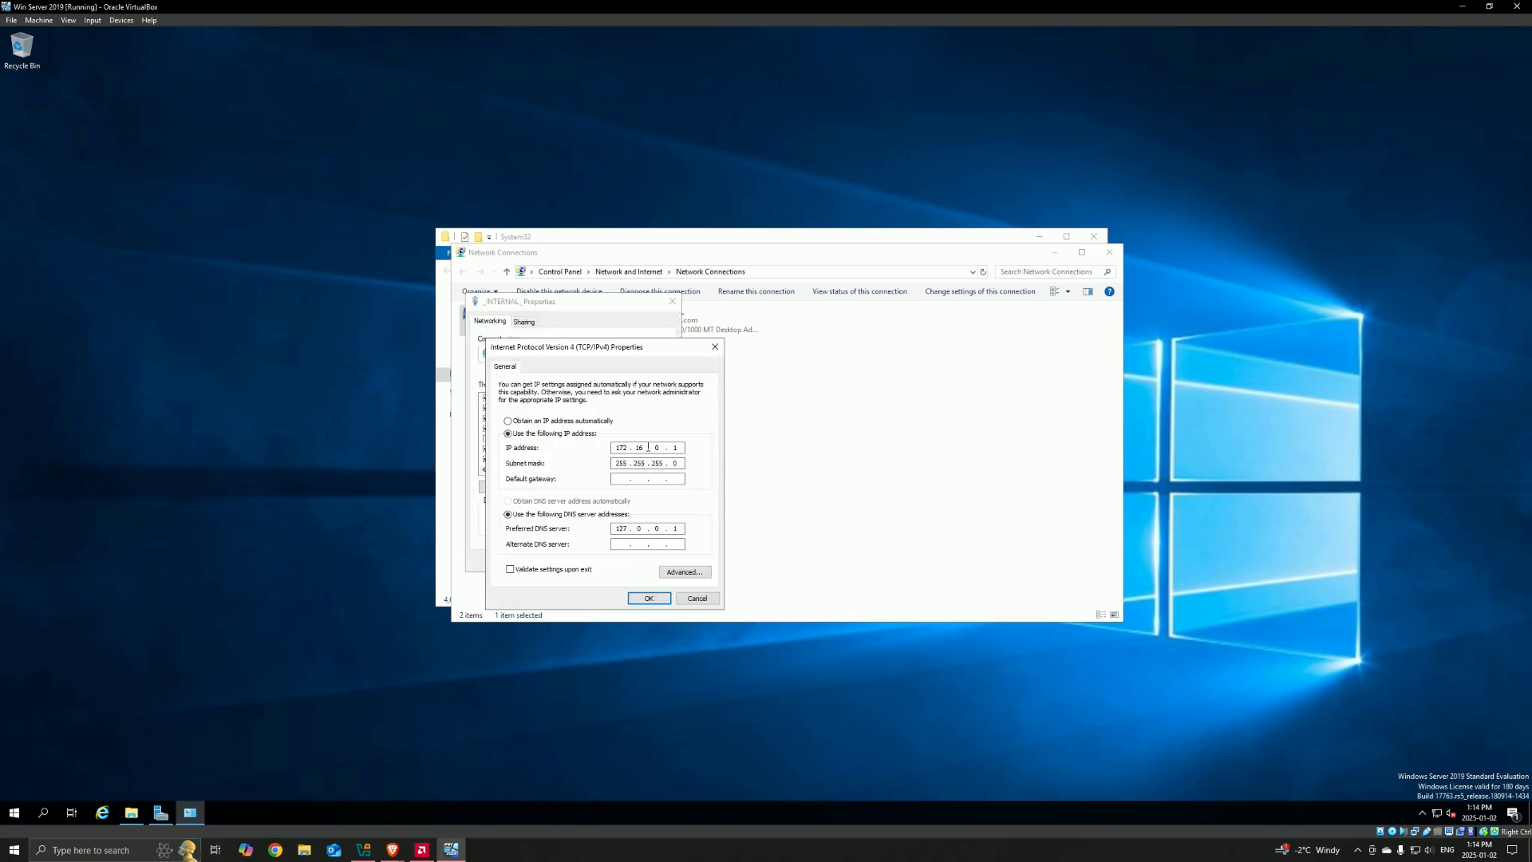
pyautogui.press('Escape')
pyautogui.press('Escape')
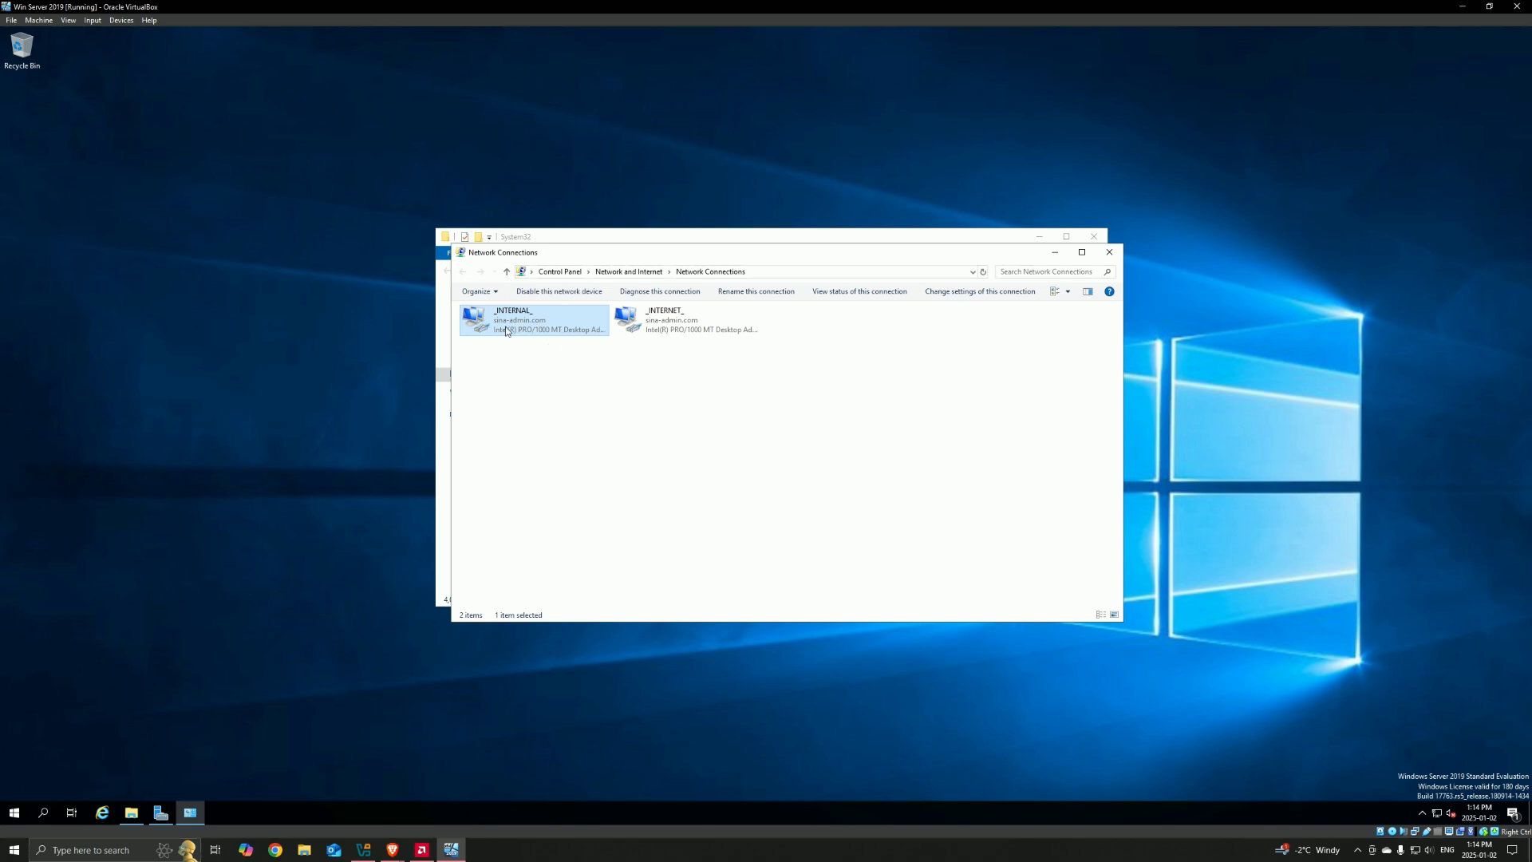
# Step: Close the Network Connections and System32 windows and refresh the desktop
pyautogui.moveTo(535, 255); pyautogui.dragTo(389, 309)
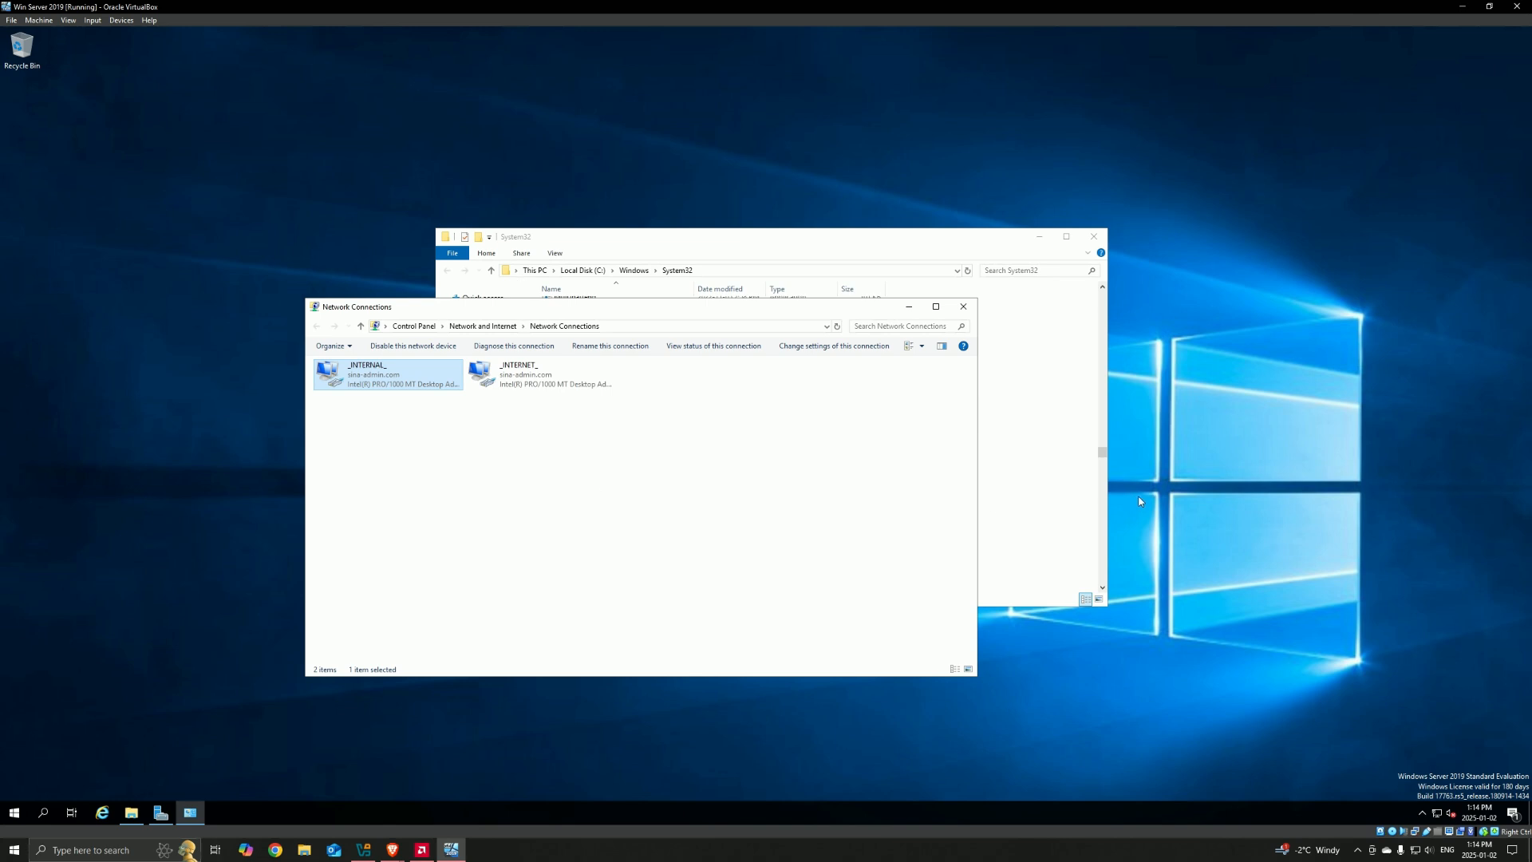
pyautogui.moveTo(819, 94); pyautogui.dragTo(684, 209)
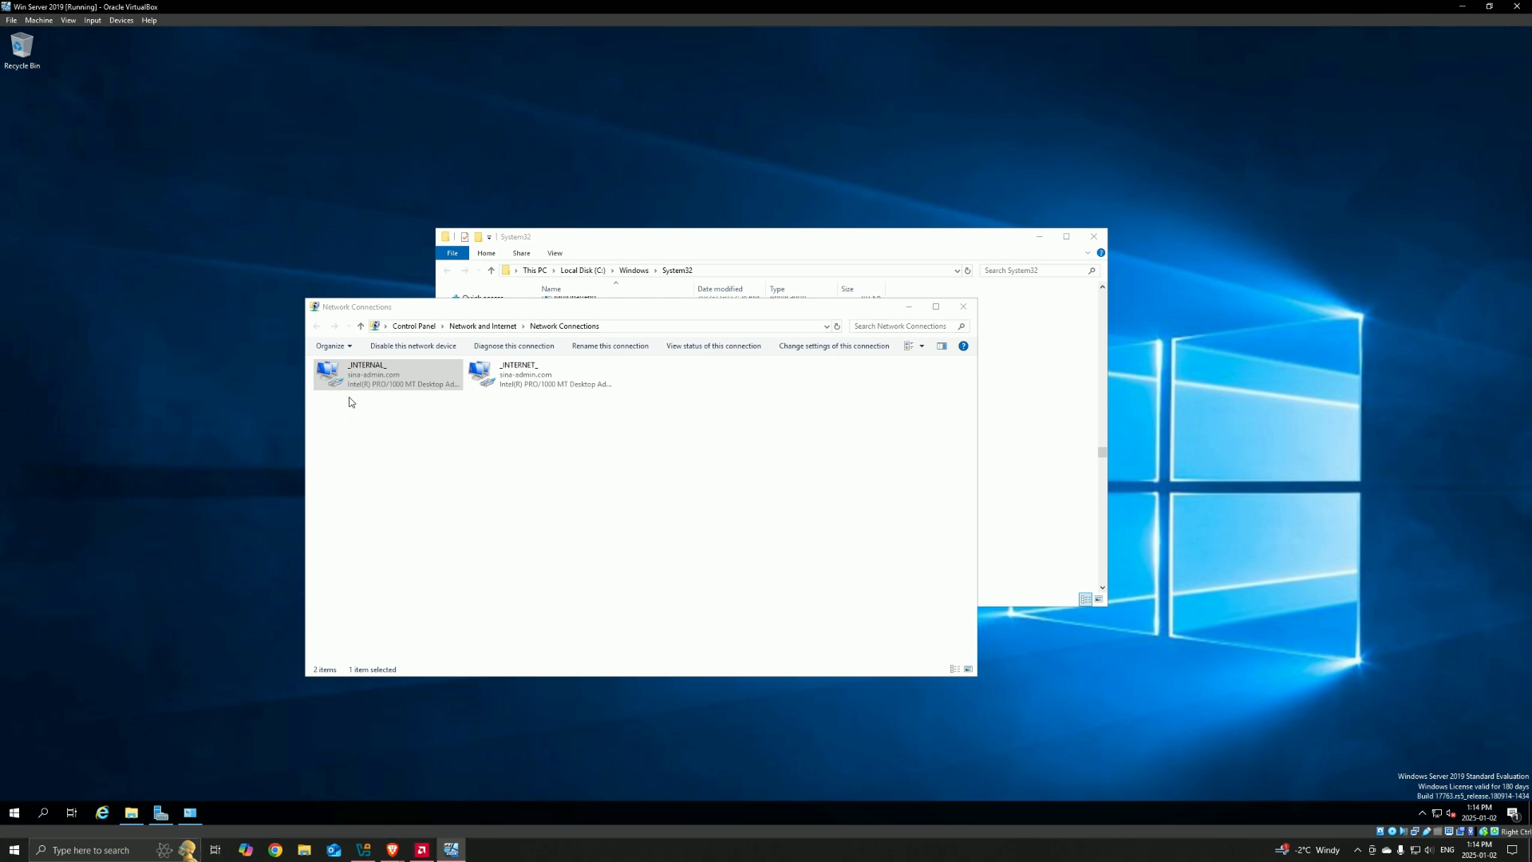
pyautogui.click(963, 307)
pyautogui.rightClick(532, 254)
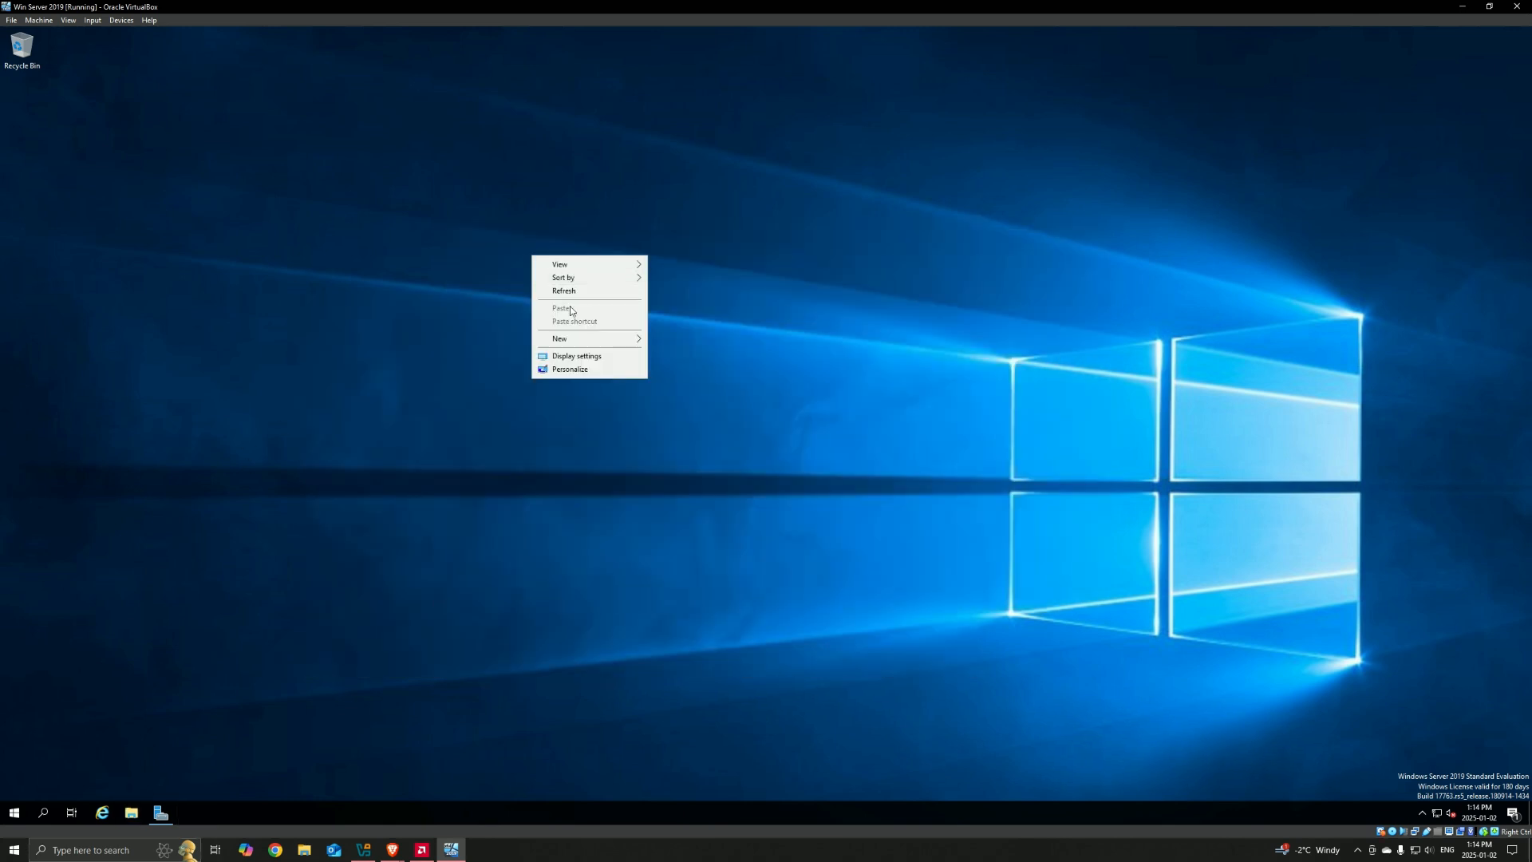
pyautogui.click(574, 298)
# Step: Open Active Directory Users and Computers, enlarge its window, and expand the sina-admin.com domain
pyautogui.click(43, 812)
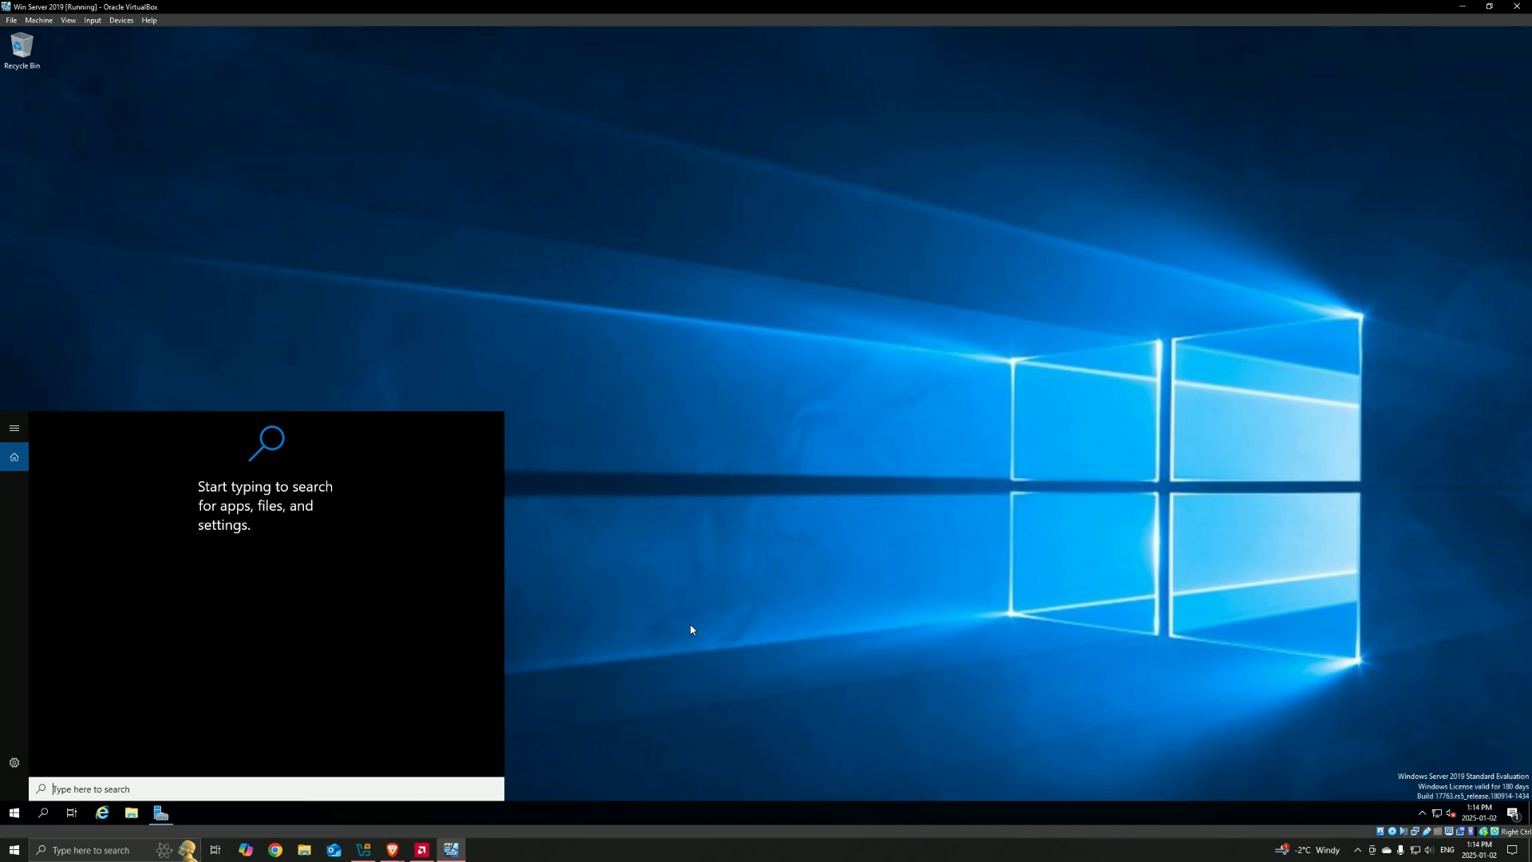
pyautogui.write('act')
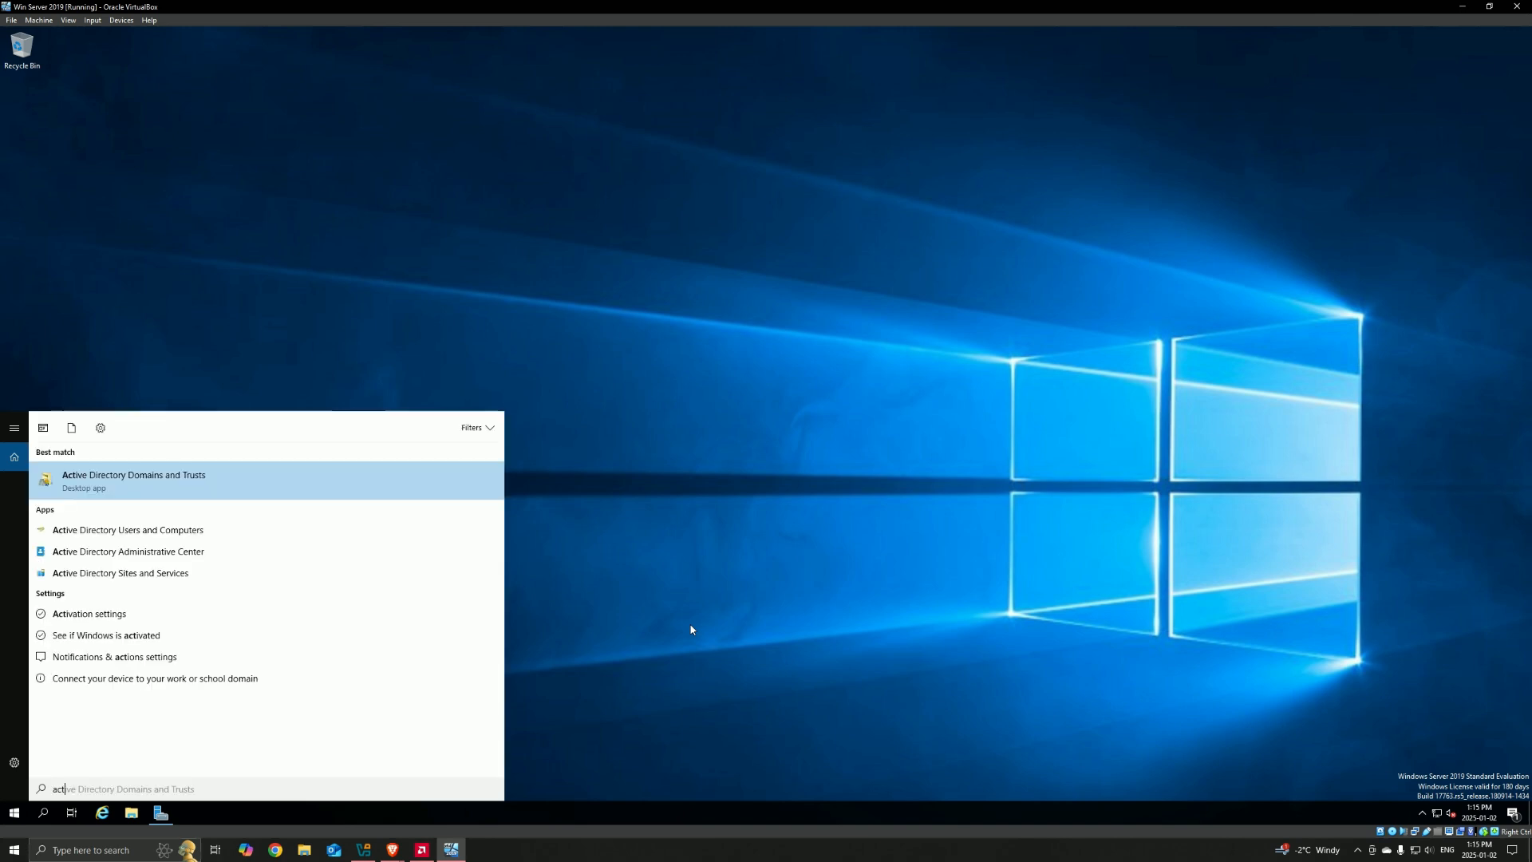
pyautogui.click(139, 532)
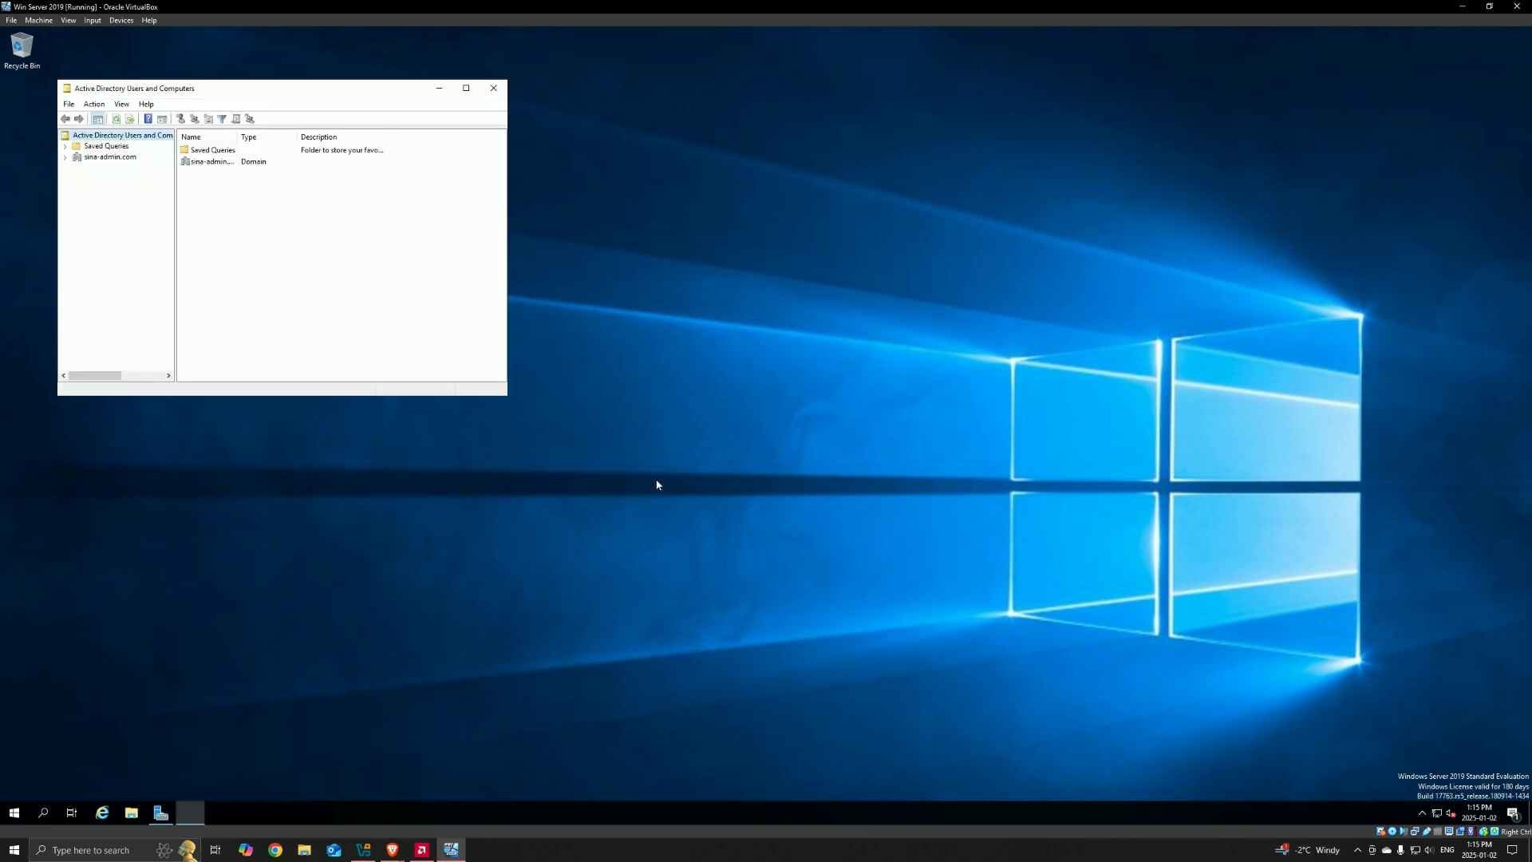
pyautogui.moveTo(505, 394); pyautogui.dragTo(976, 722)
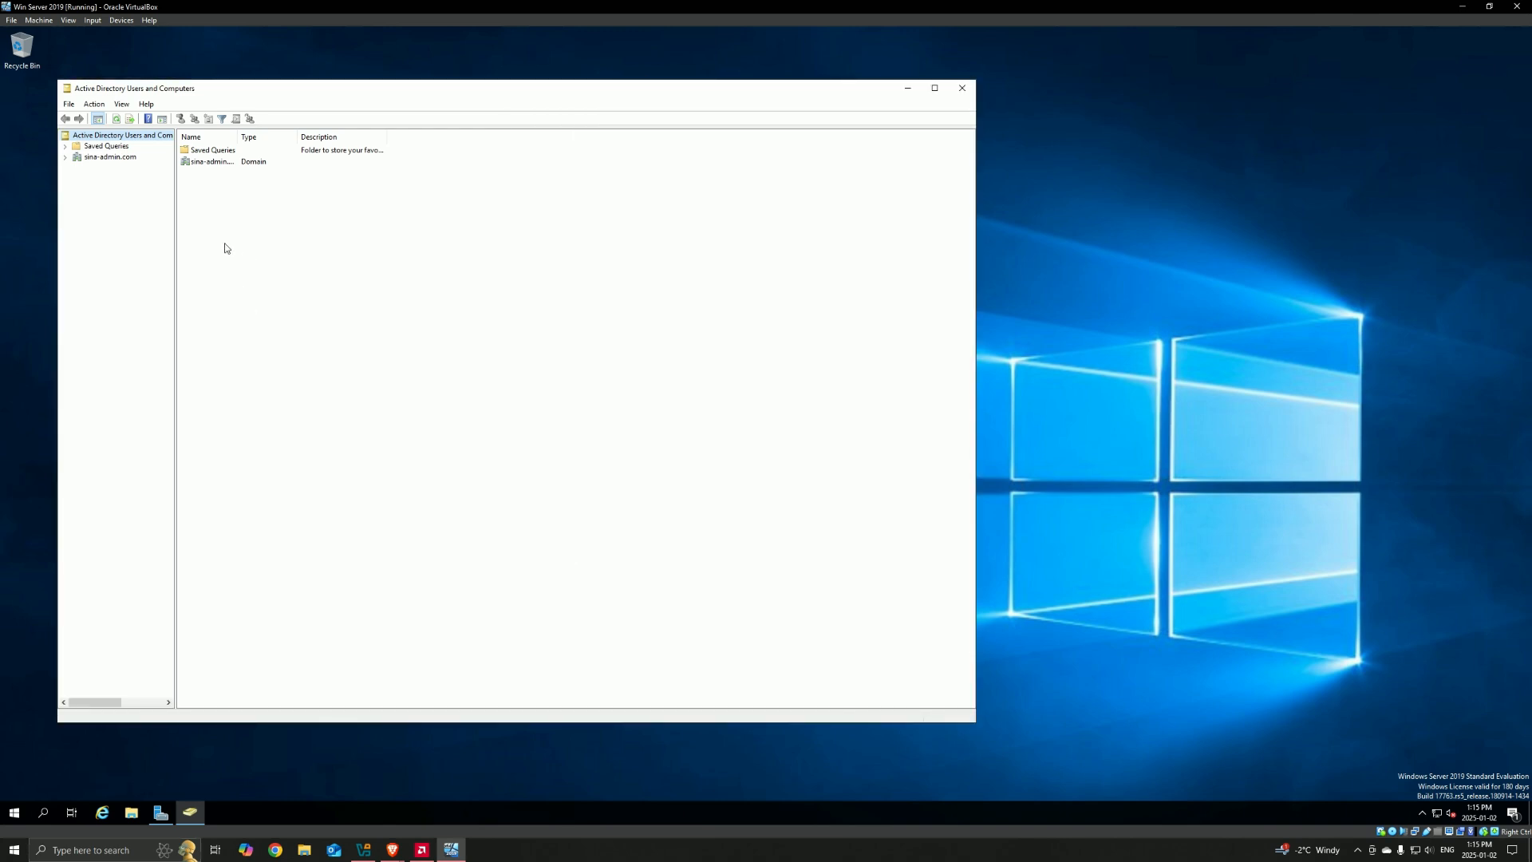
pyautogui.click(95, 158)
pyautogui.click(66, 158)
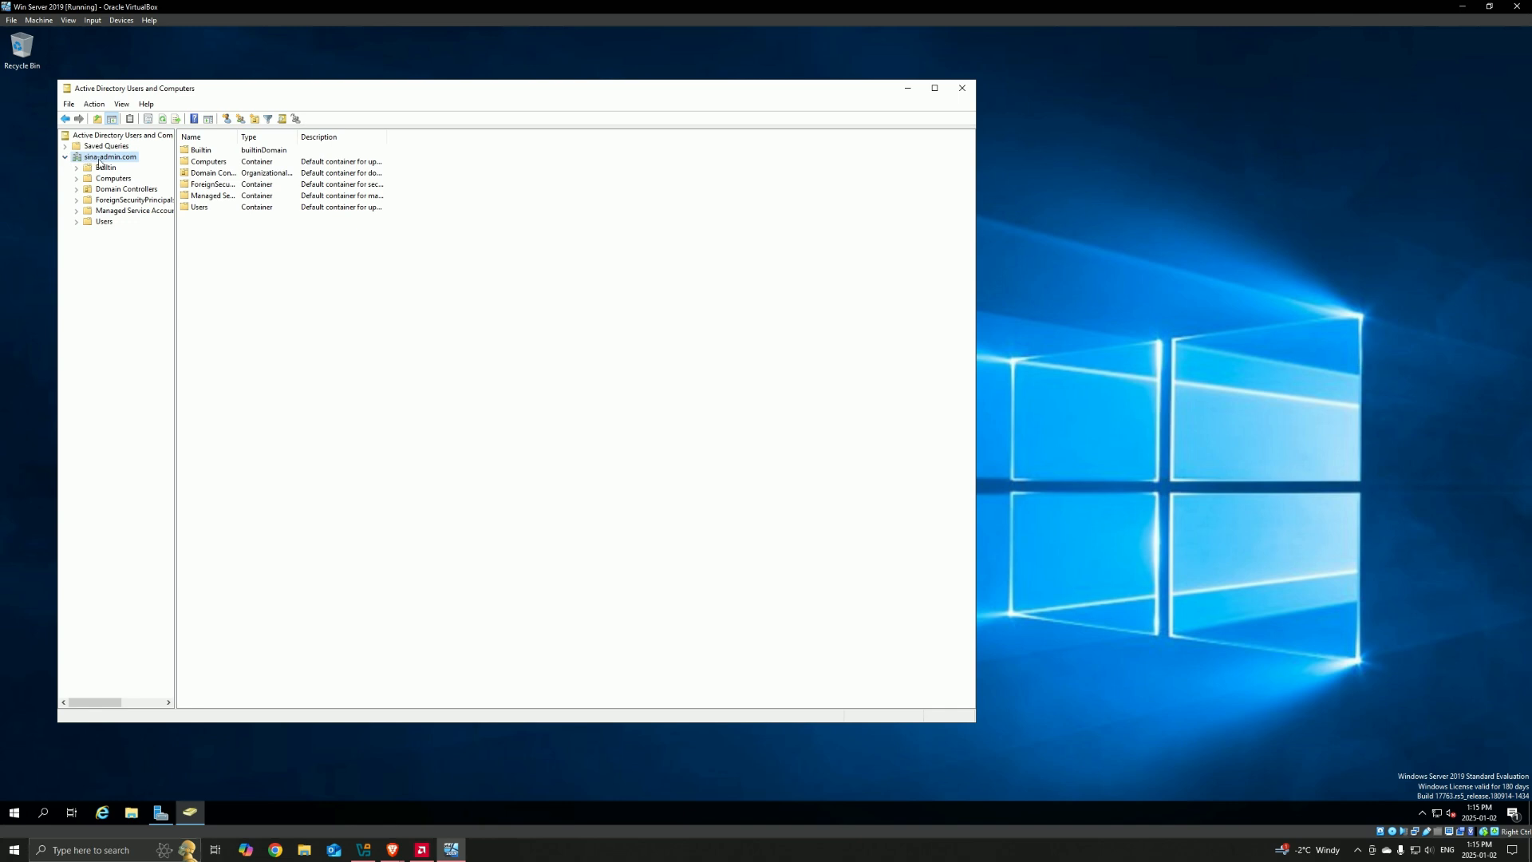
# Step: Start a new user in sina-admin.com, fill in the user's first name, last name and logon name, and continue to the password settings
pyautogui.rightClick(99, 159)
pyautogui.moveTo(140, 250)
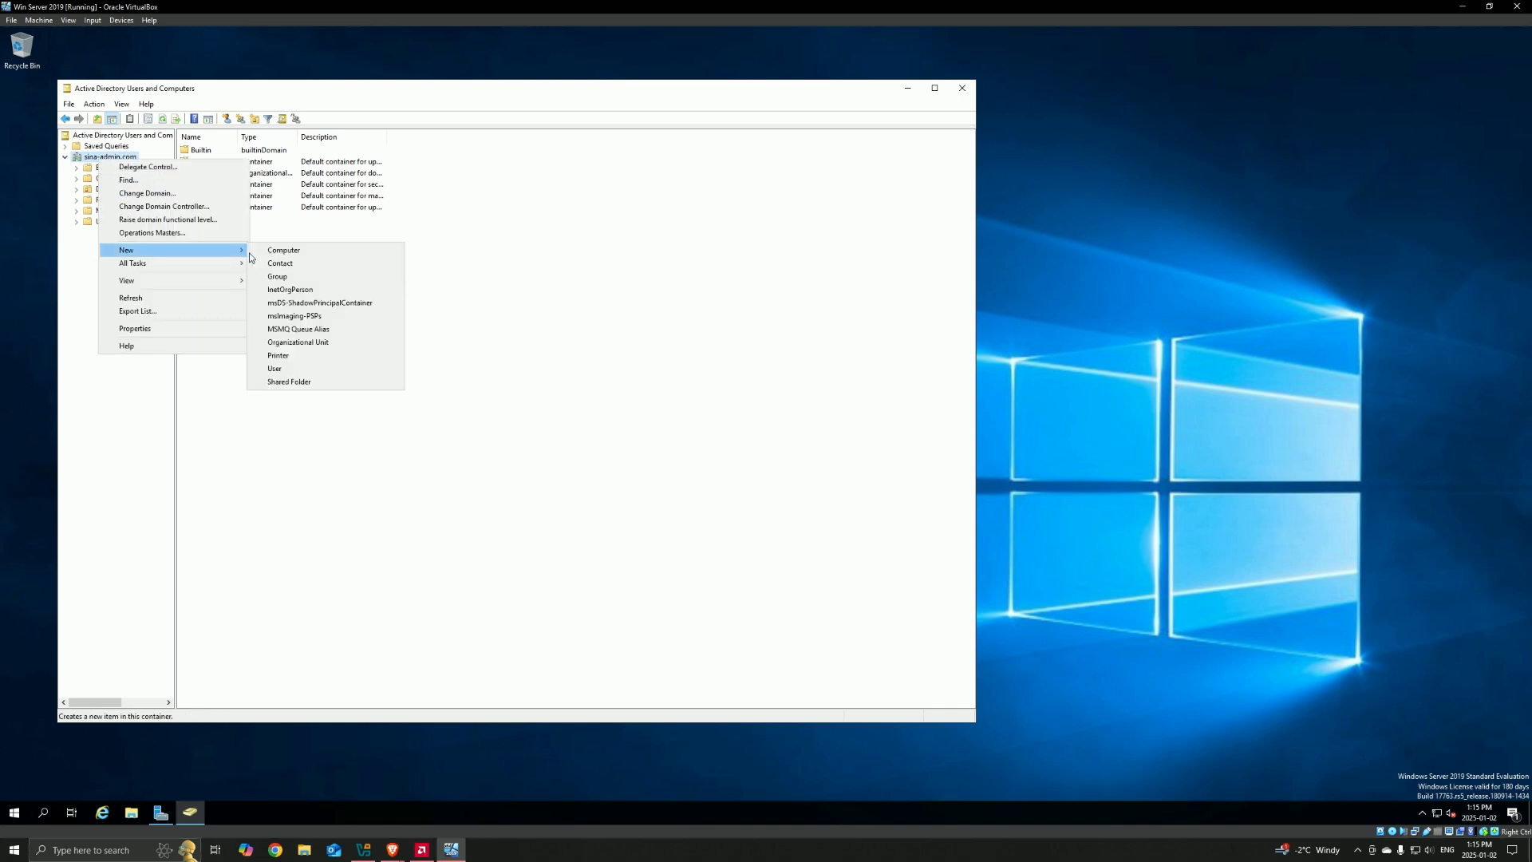
pyautogui.click(294, 370)
pyautogui.write('S')
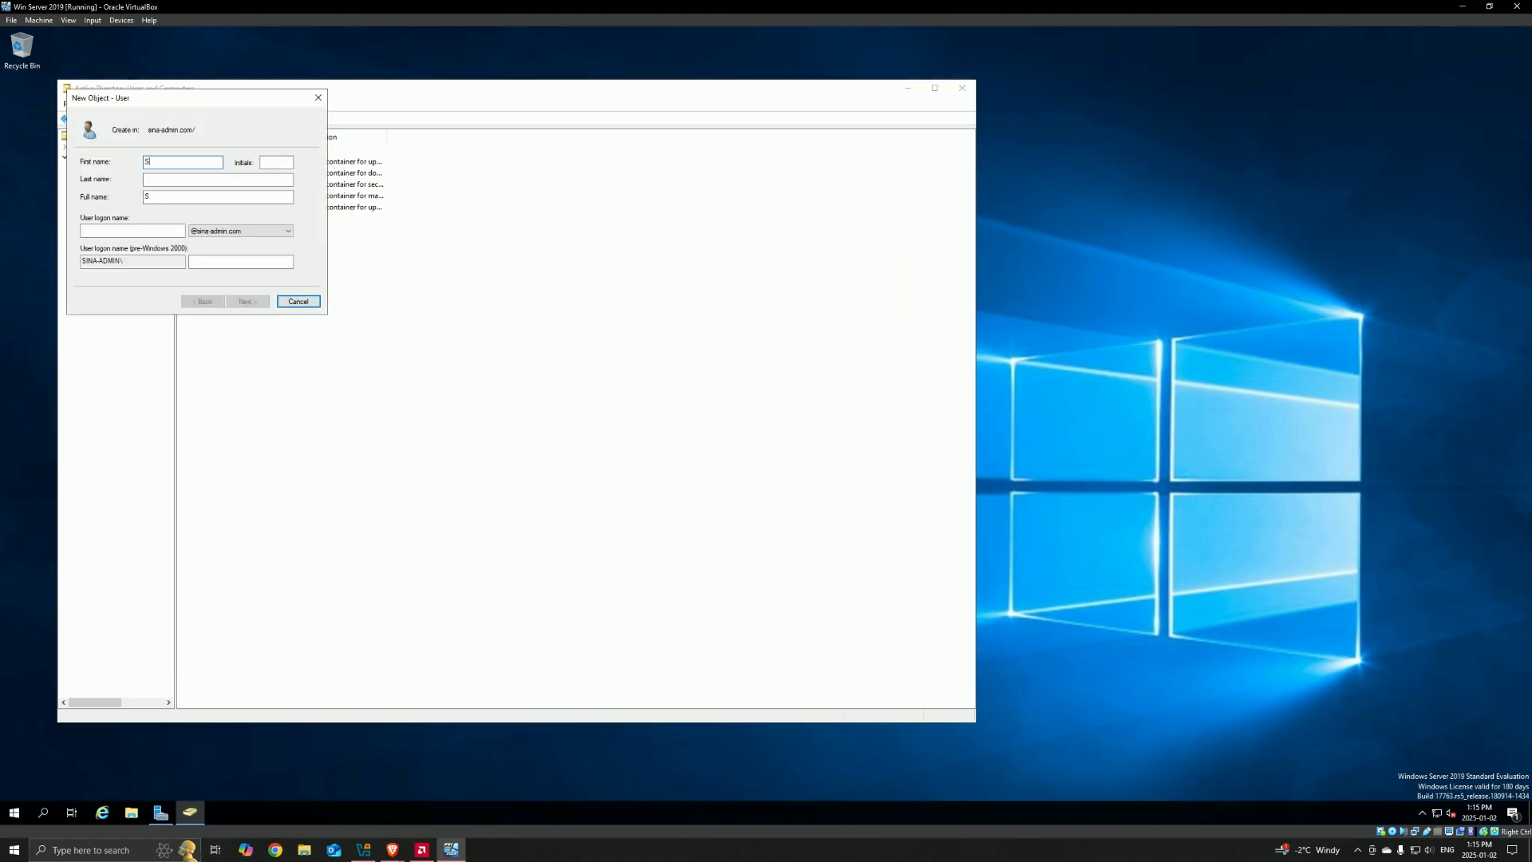
pyautogui.write('ina')
pyautogui.press('Tab')
pyautogui.press('Tab')
pyautogui.write('lg')
pyautogui.press('Tab')
pyautogui.press('Tab')
pyautogui.write('s-ighani')
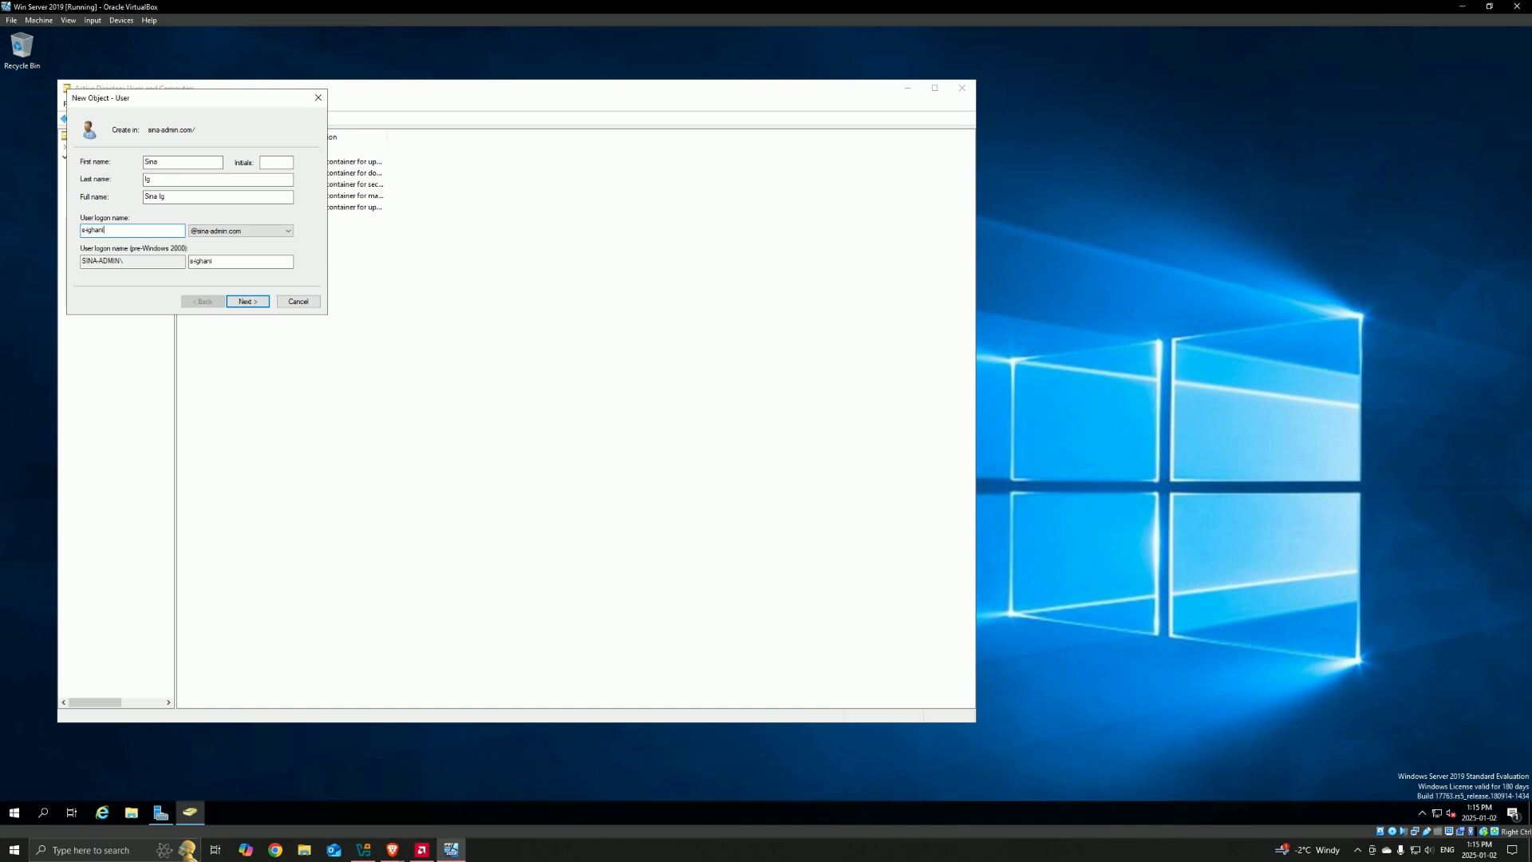
pyautogui.click(244, 302)
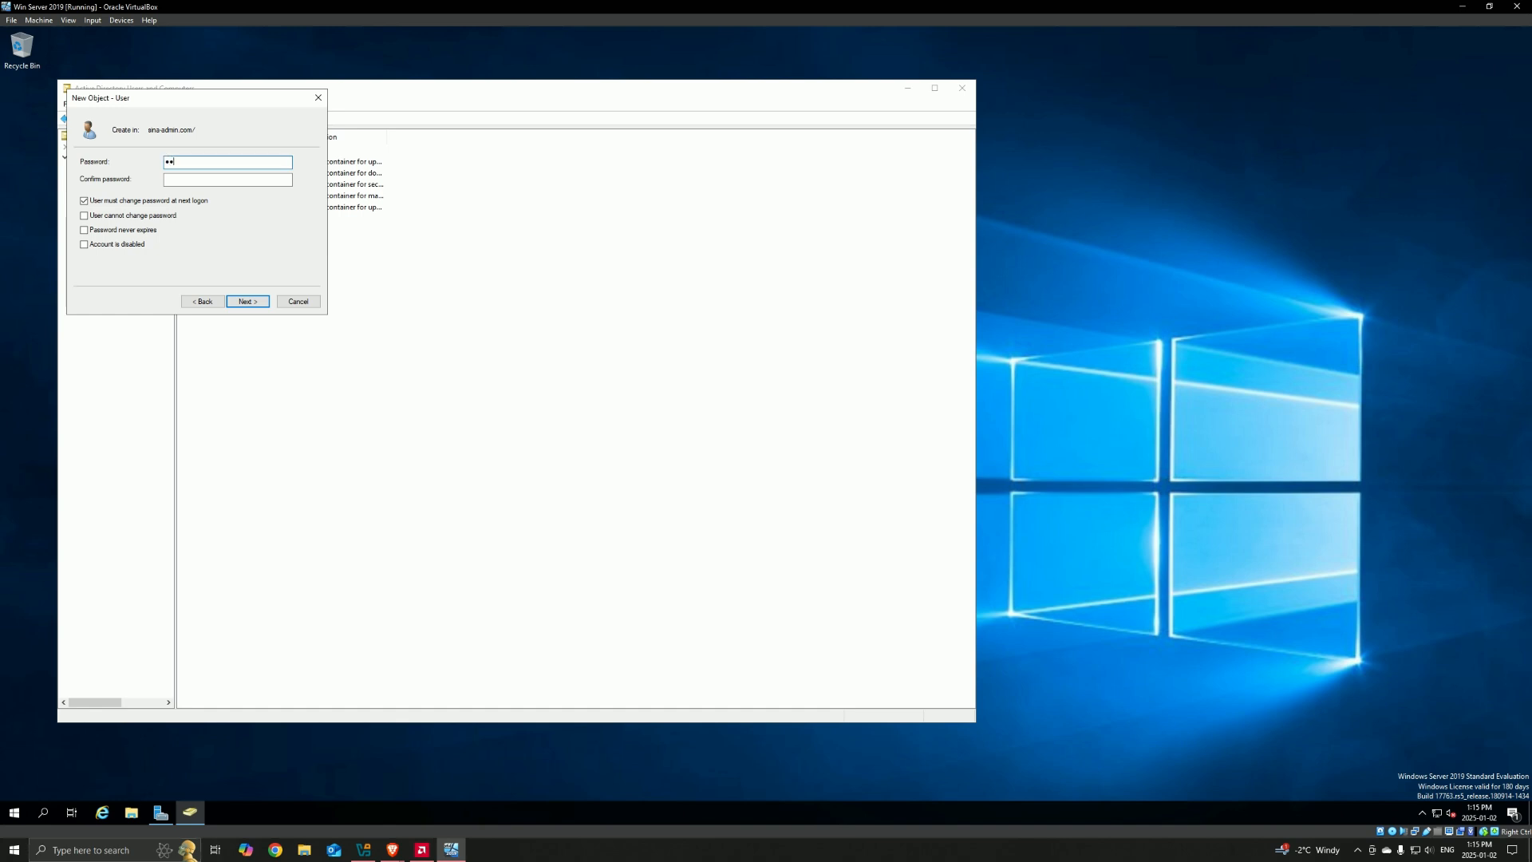
# Step: Enter and confirm the new user's password, allow only User cannot change password and Password never expires, and create the user
pyautogui.write('••••••••')
pyautogui.press('Tab')
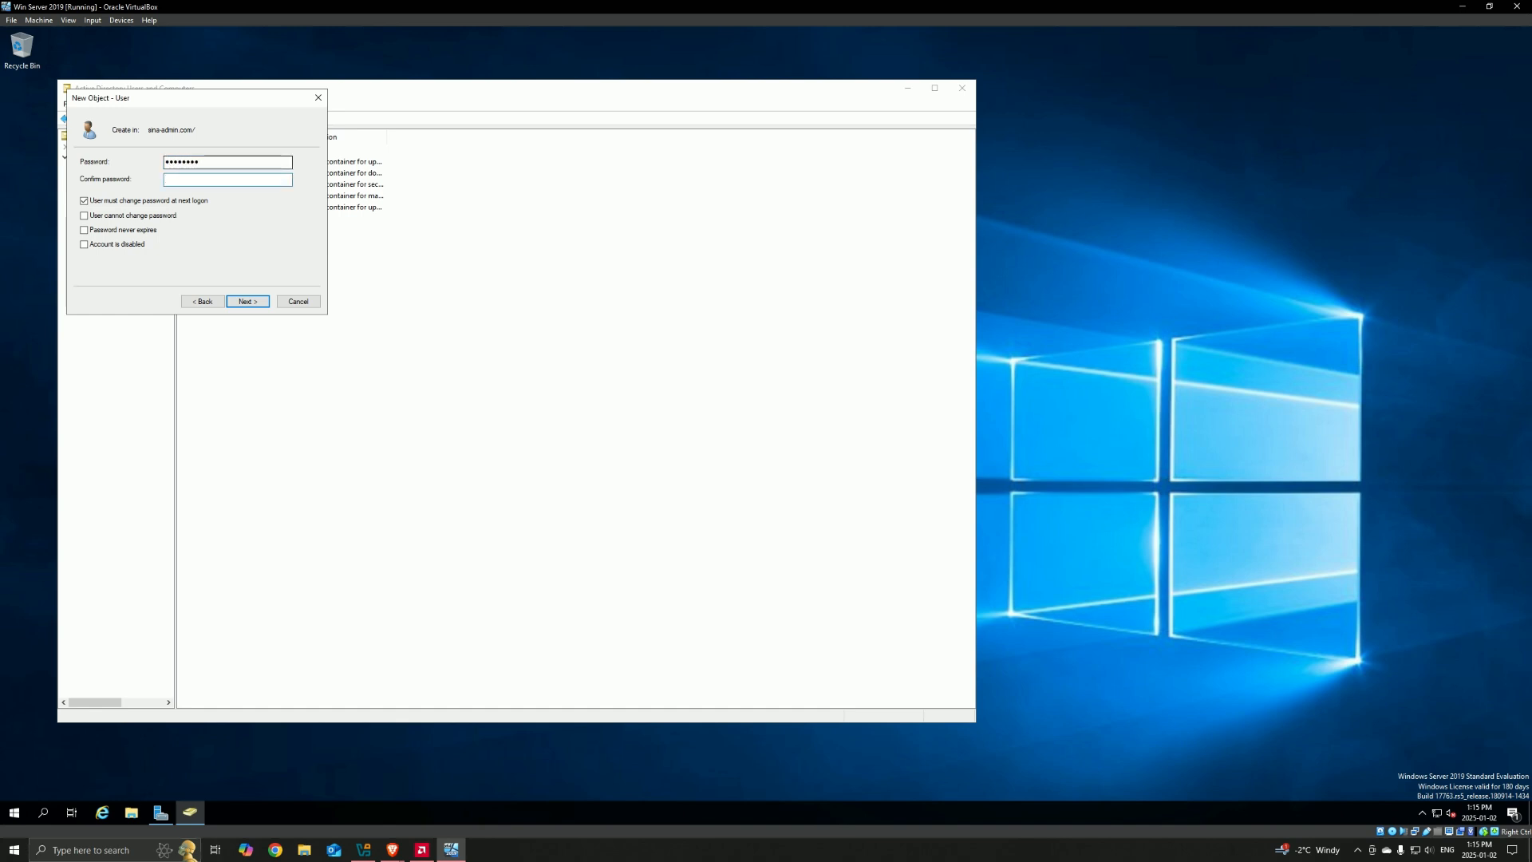
pyautogui.write('••••••••')
pyautogui.click(84, 200)
pyautogui.click(84, 216)
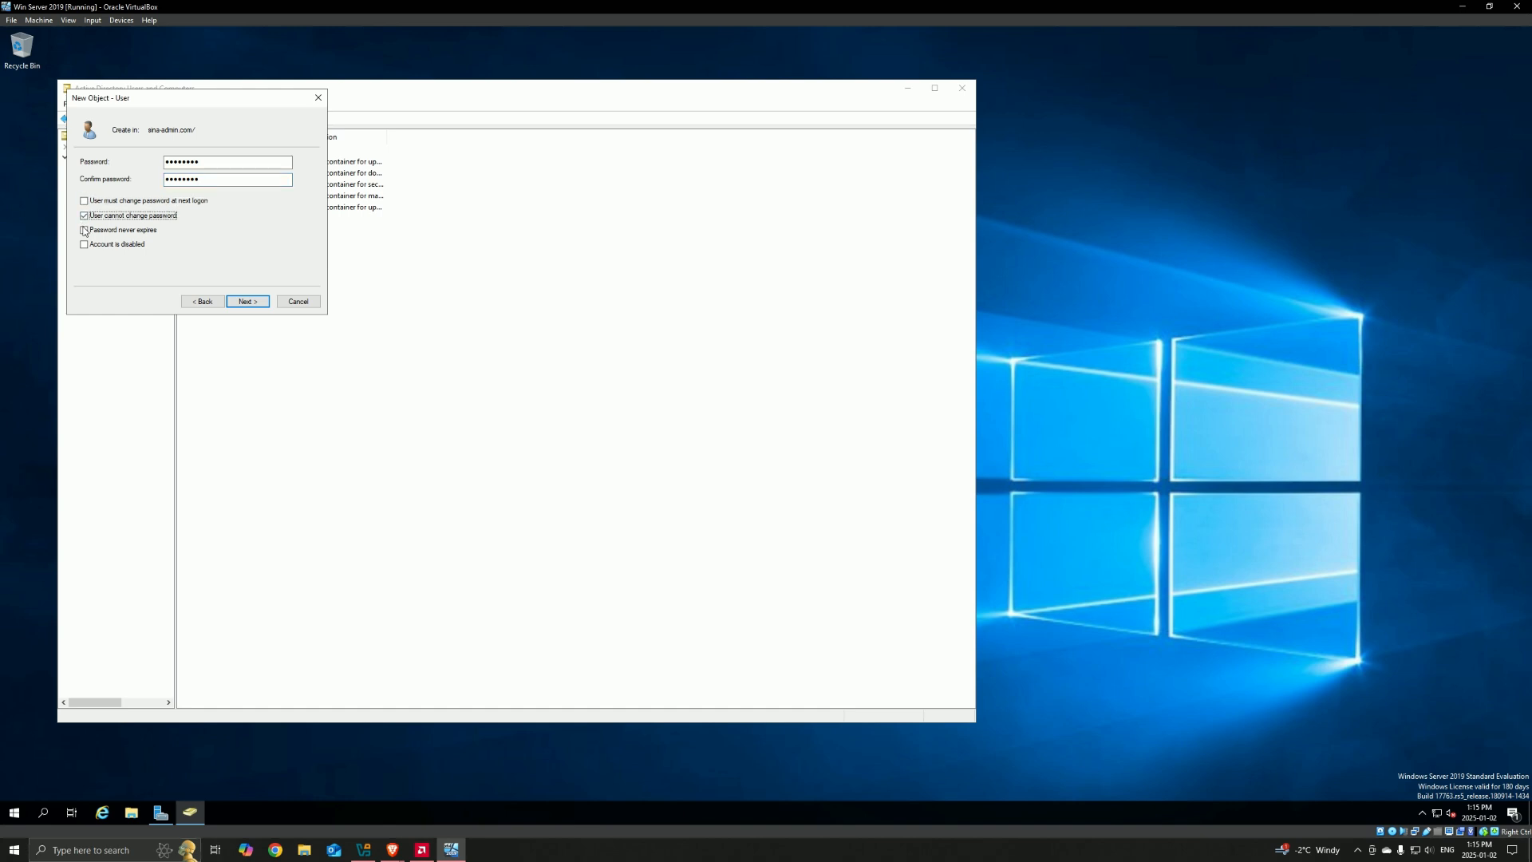
pyautogui.click(92, 230)
pyautogui.click(244, 301)
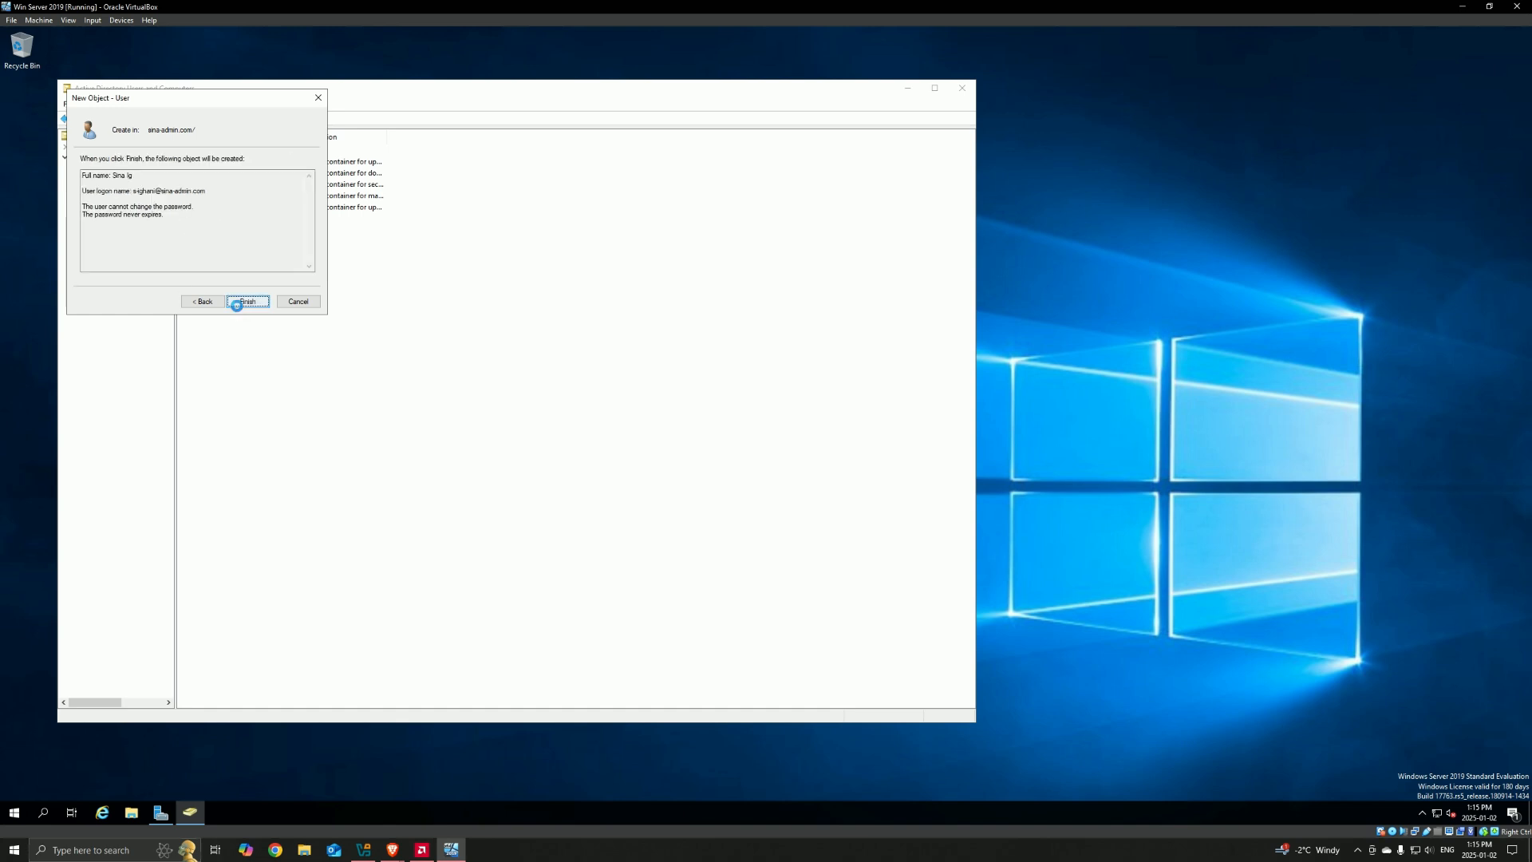
pyautogui.click(241, 301)
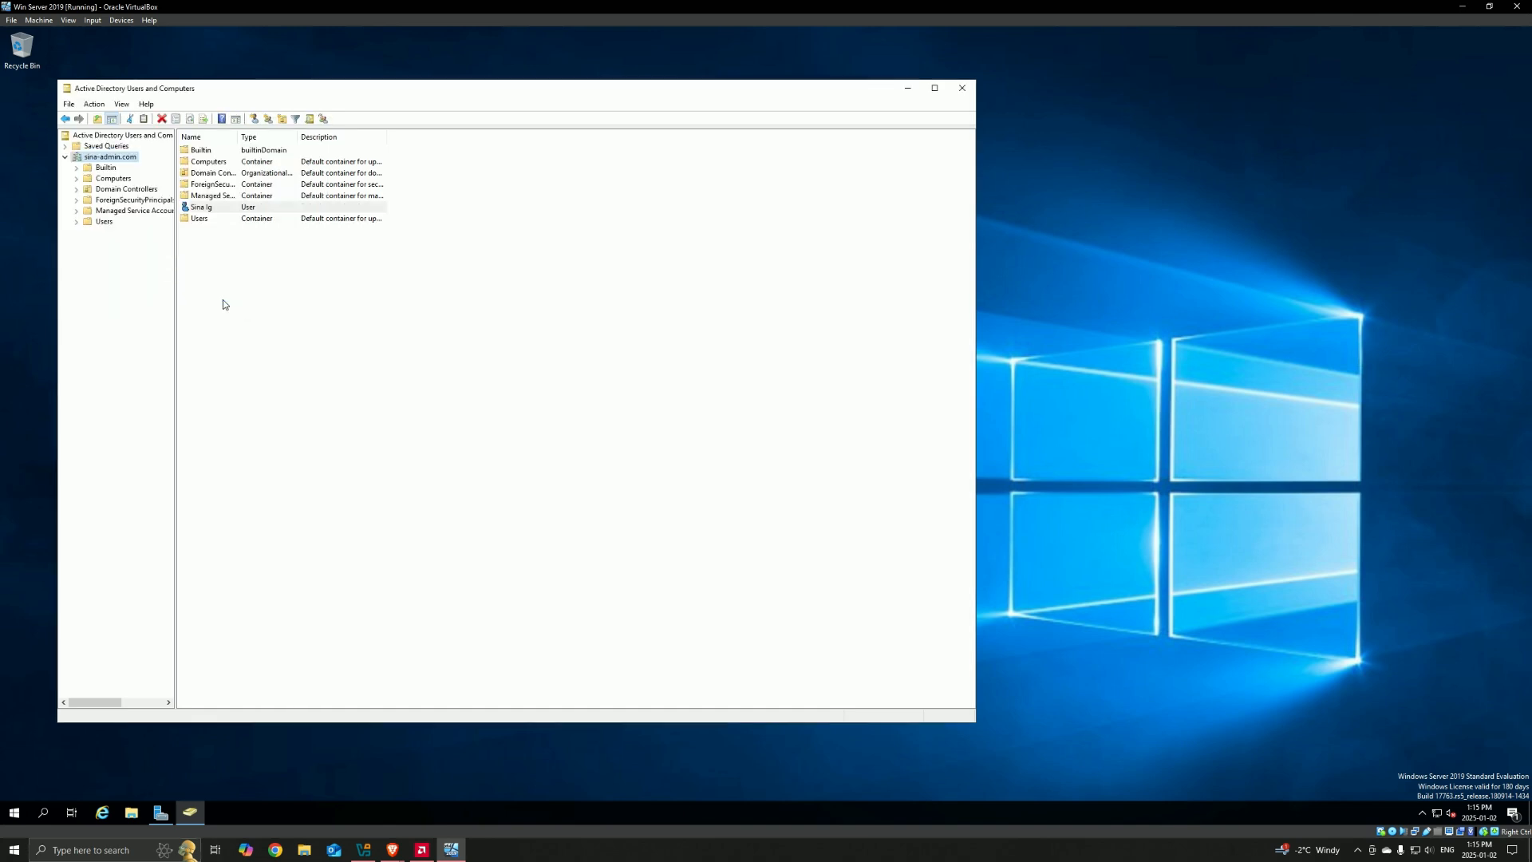
# Step: Open the properties of the new user in sina-admin.com and show its group memberships
pyautogui.rightClick(209, 213)
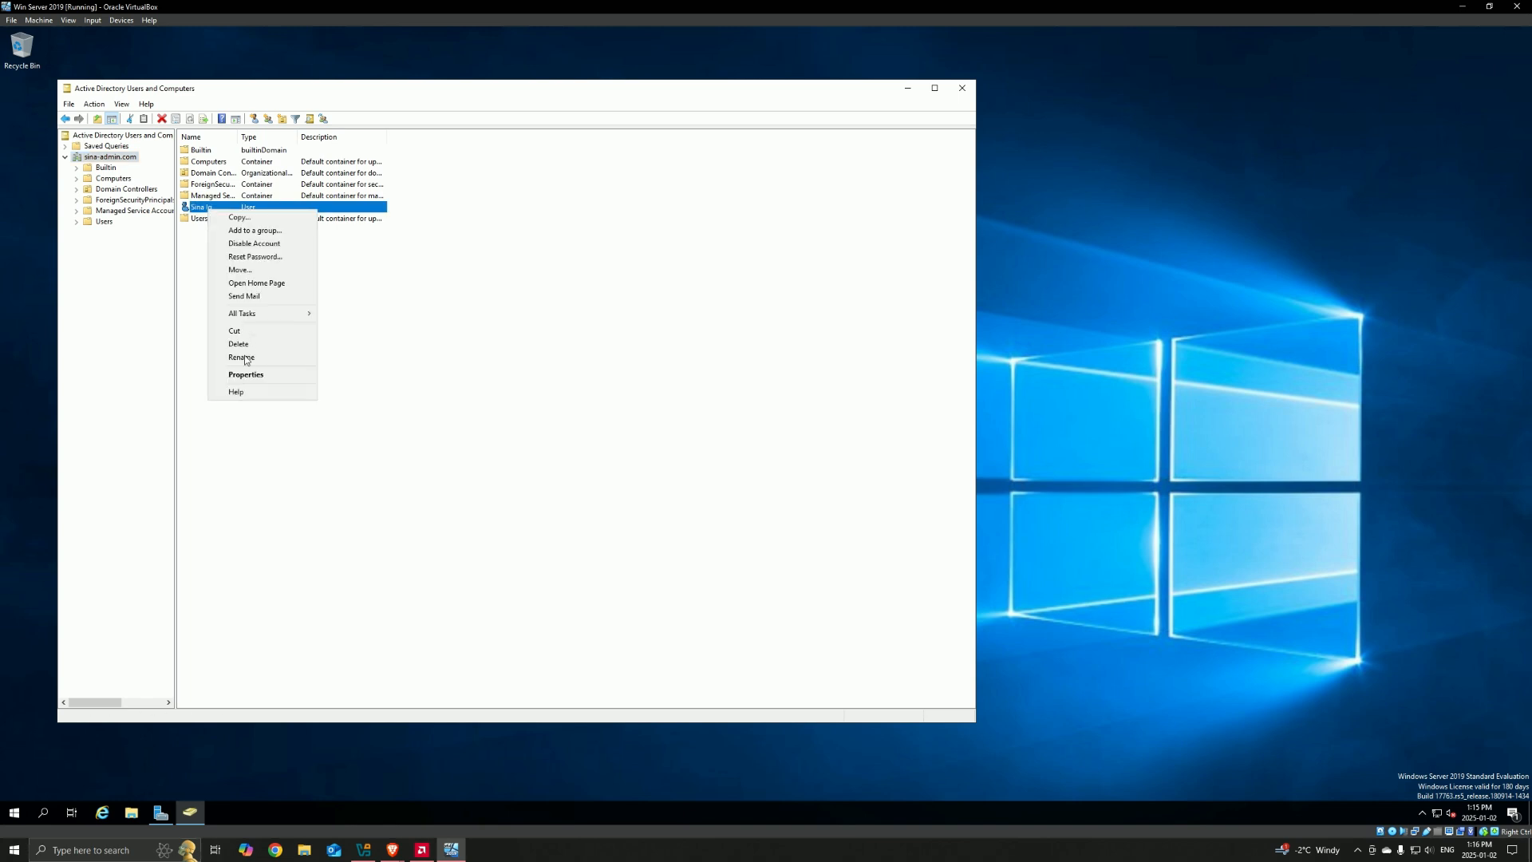
pyautogui.click(193, 332)
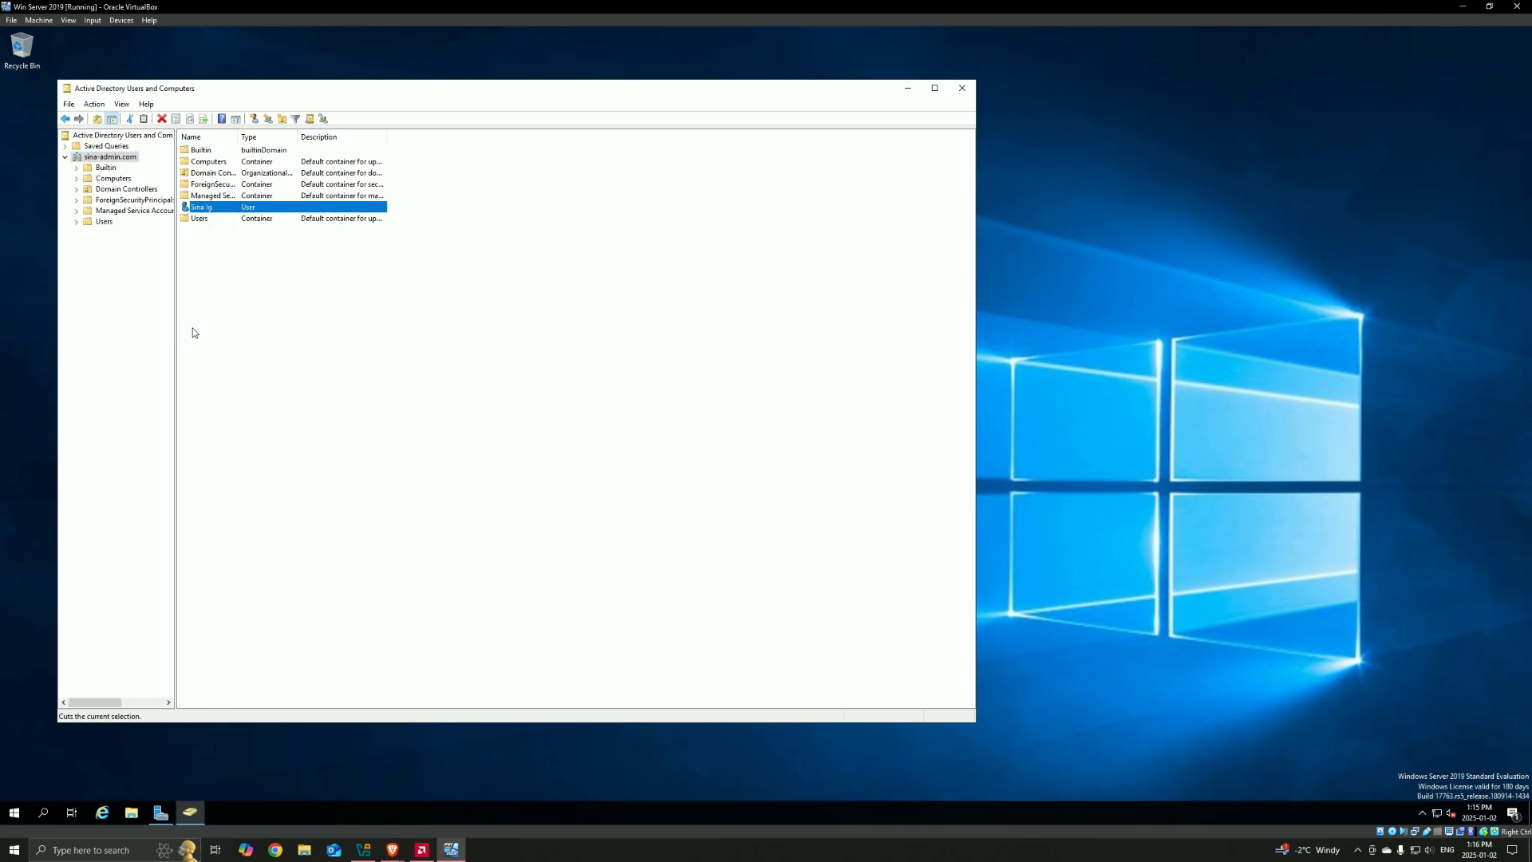
pyautogui.click(209, 212)
pyautogui.rightClick(209, 211)
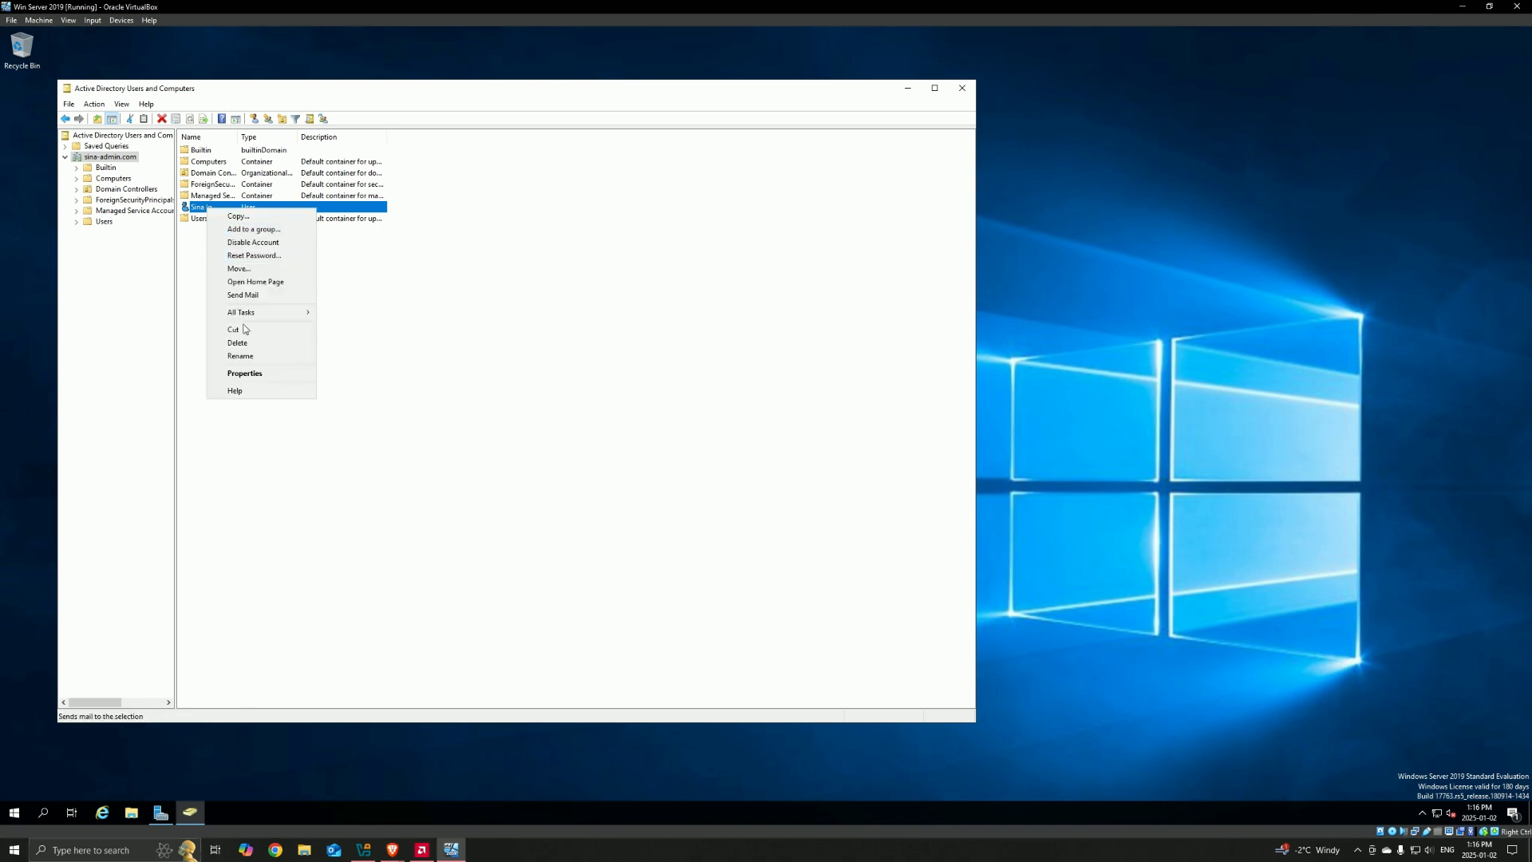
pyautogui.click(251, 377)
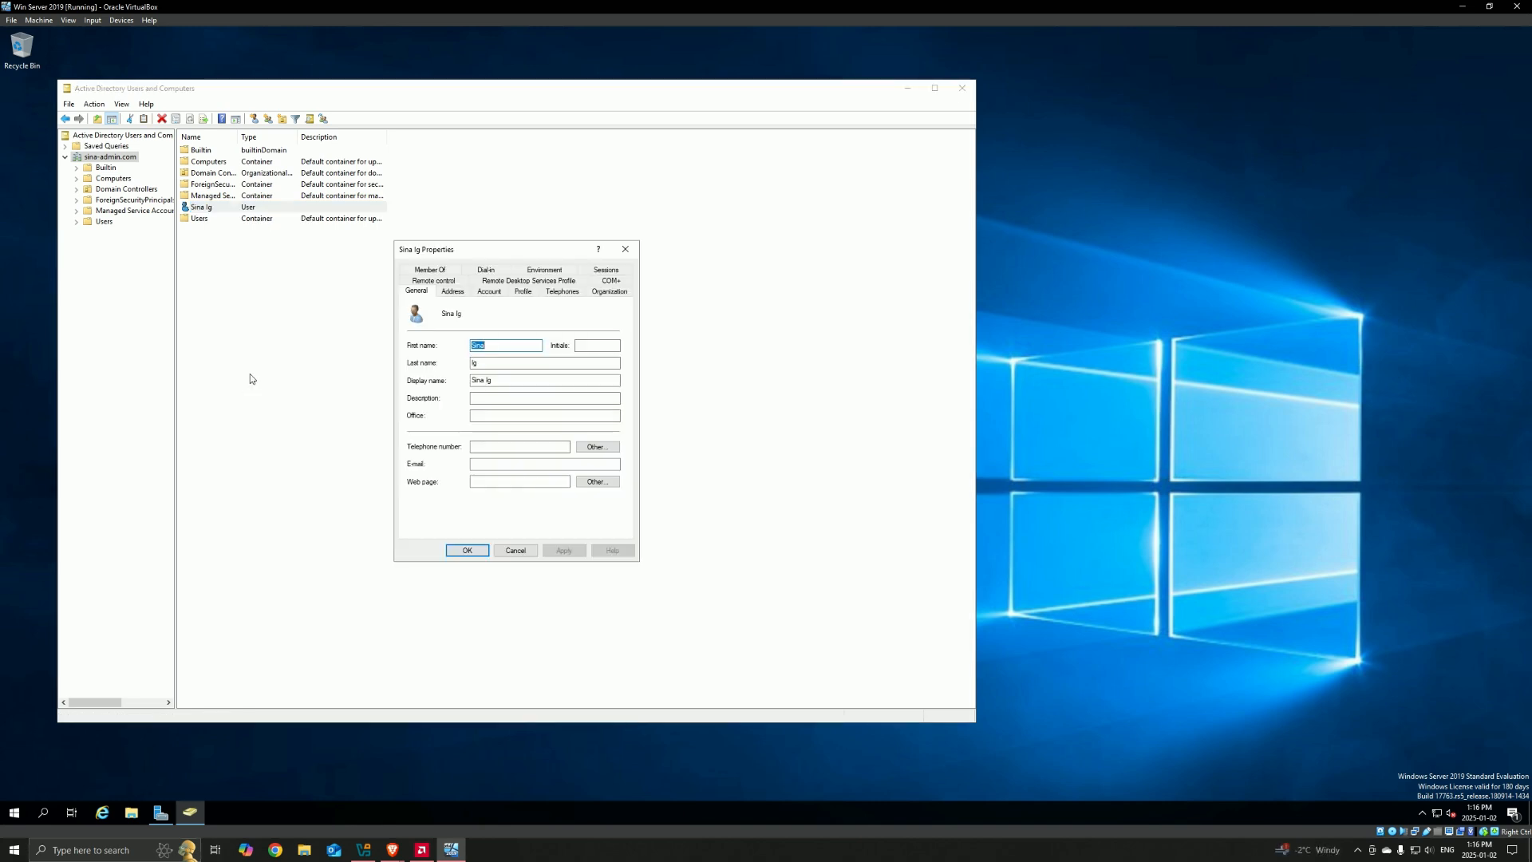
pyautogui.click(431, 271)
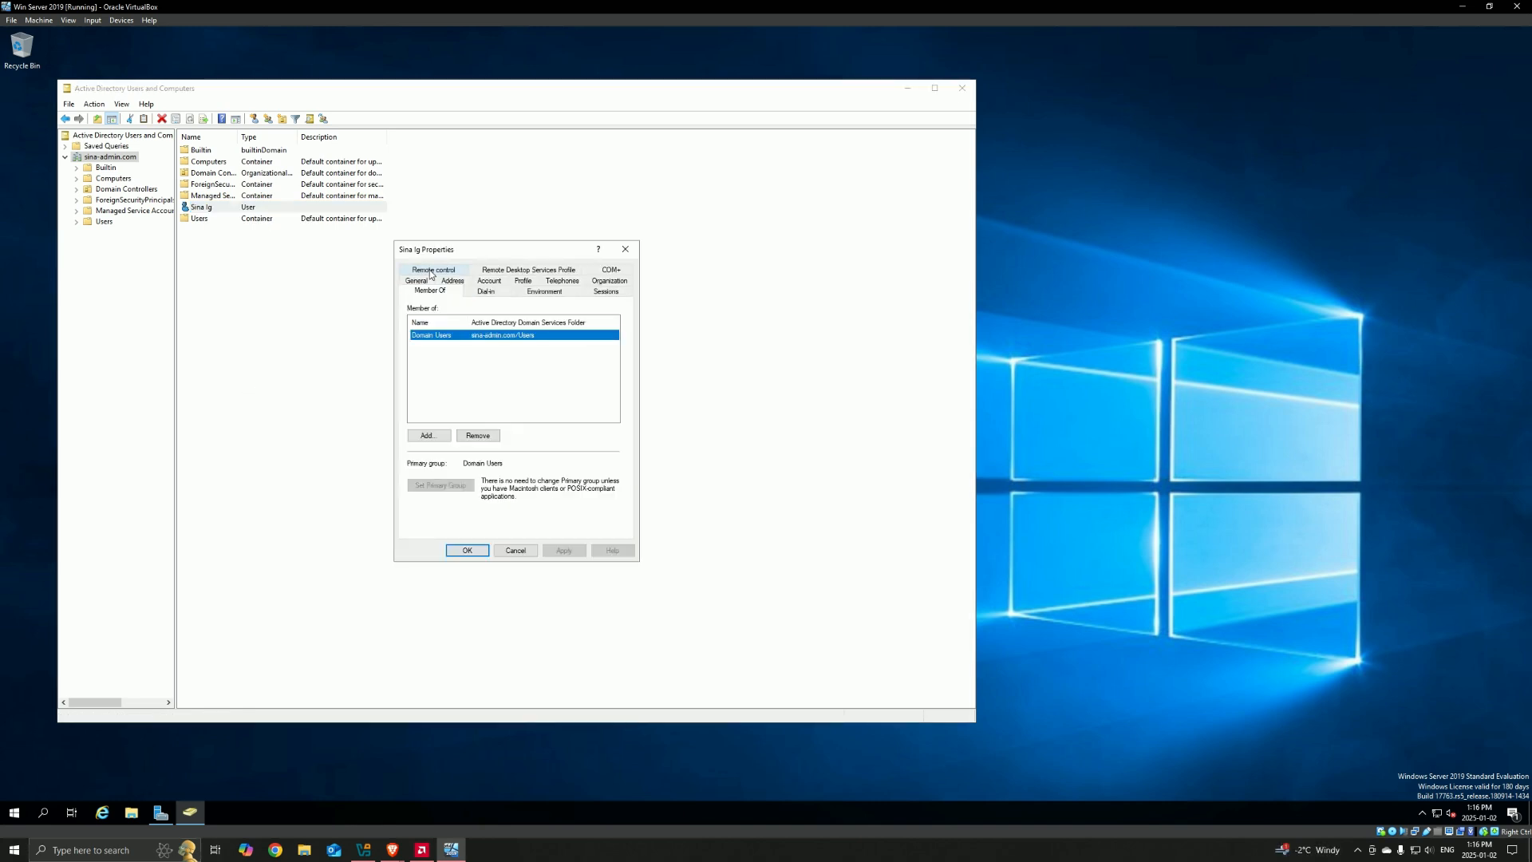
# Step: Add the user to the Domain Admins group, checking the group name, and save the properties
pyautogui.click(429, 436)
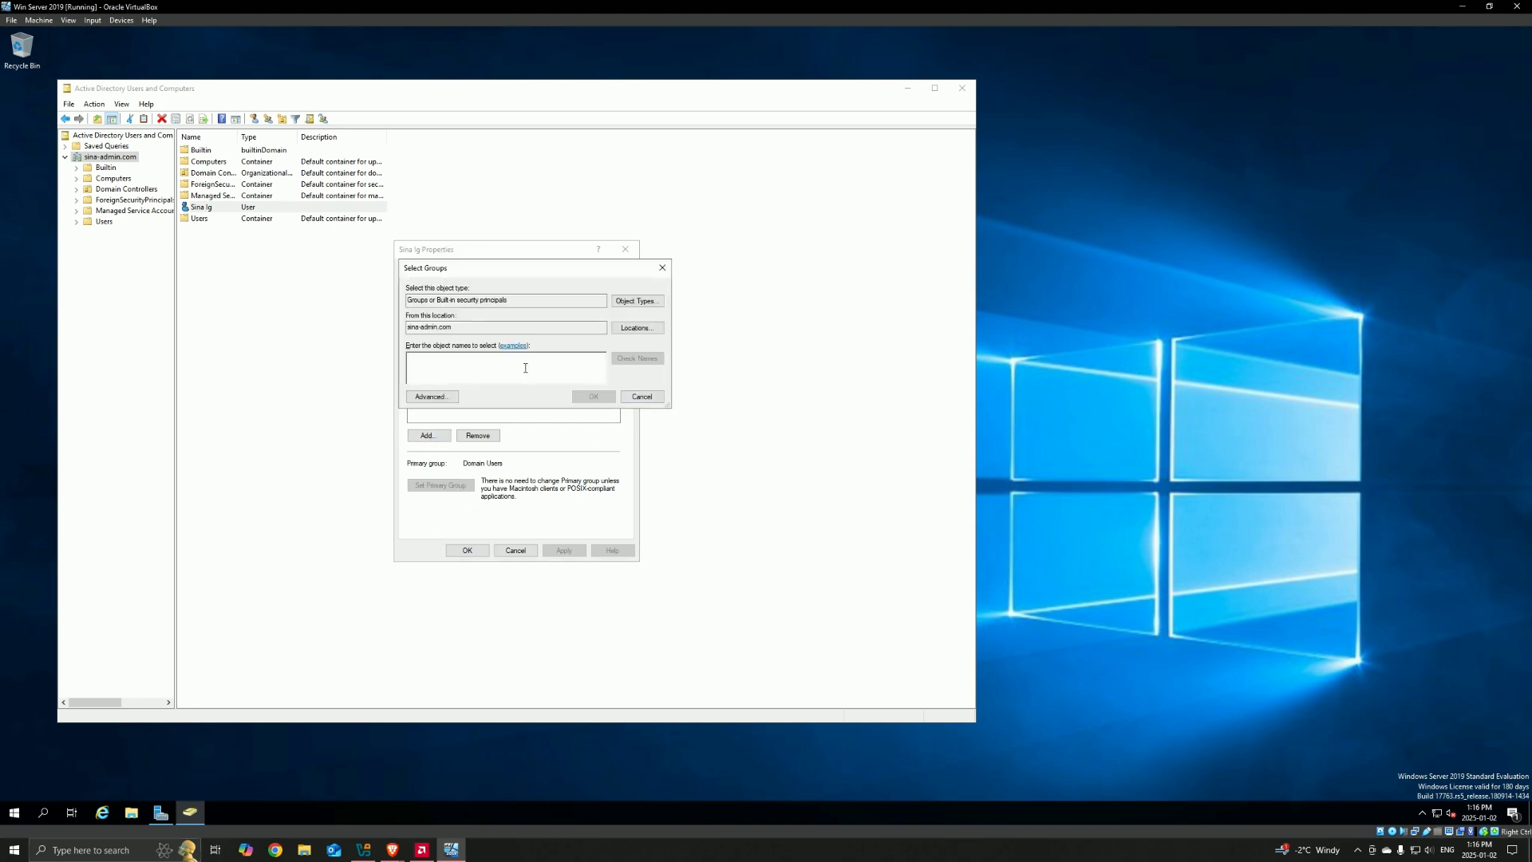
pyautogui.write('domain admi')
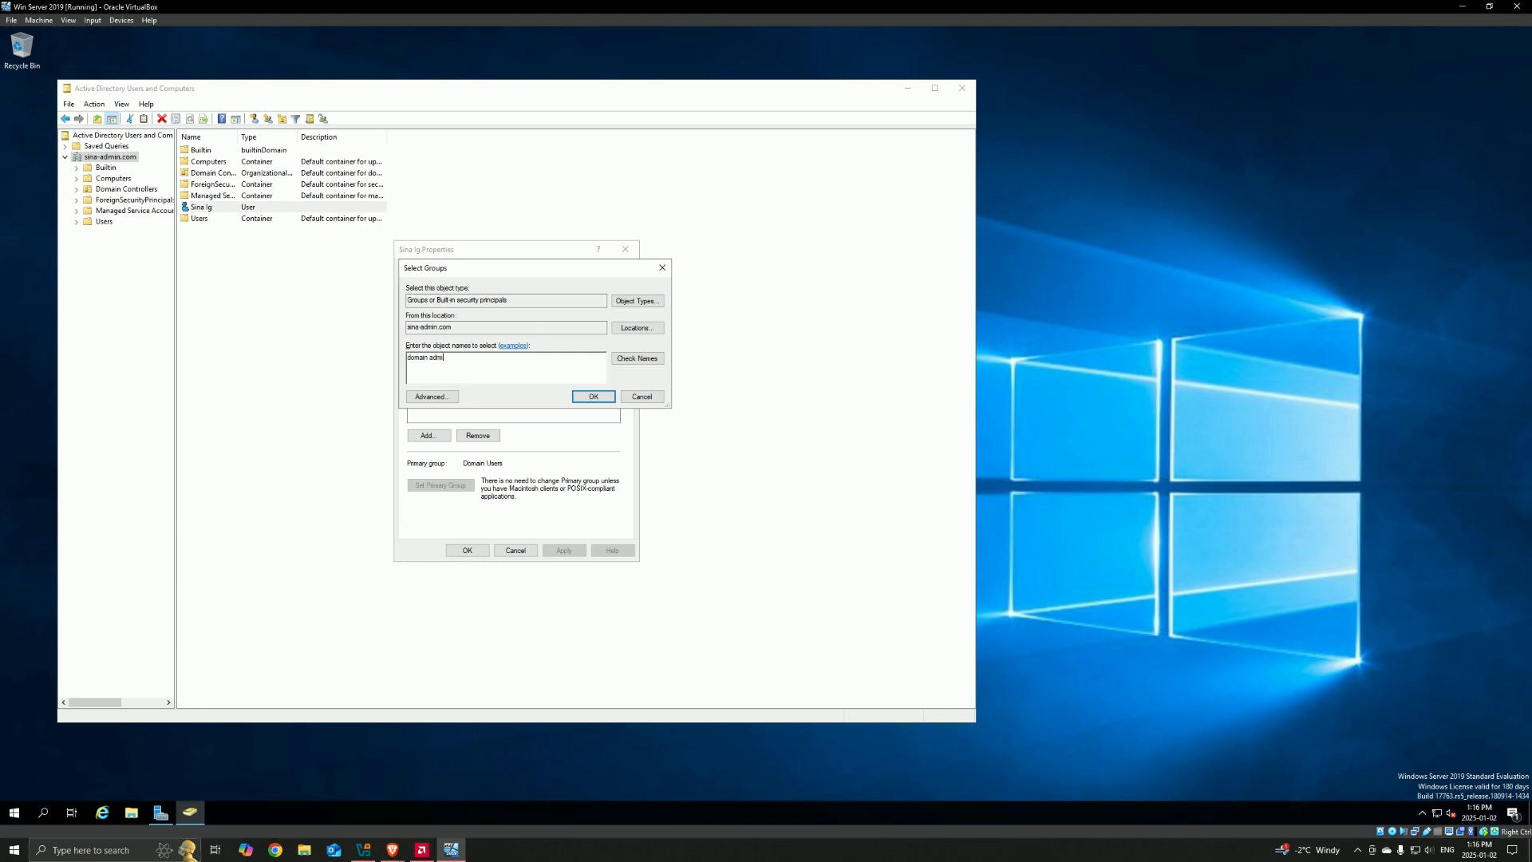
pyautogui.write('n')
pyautogui.click(638, 359)
pyautogui.click(470, 360)
pyautogui.click(591, 398)
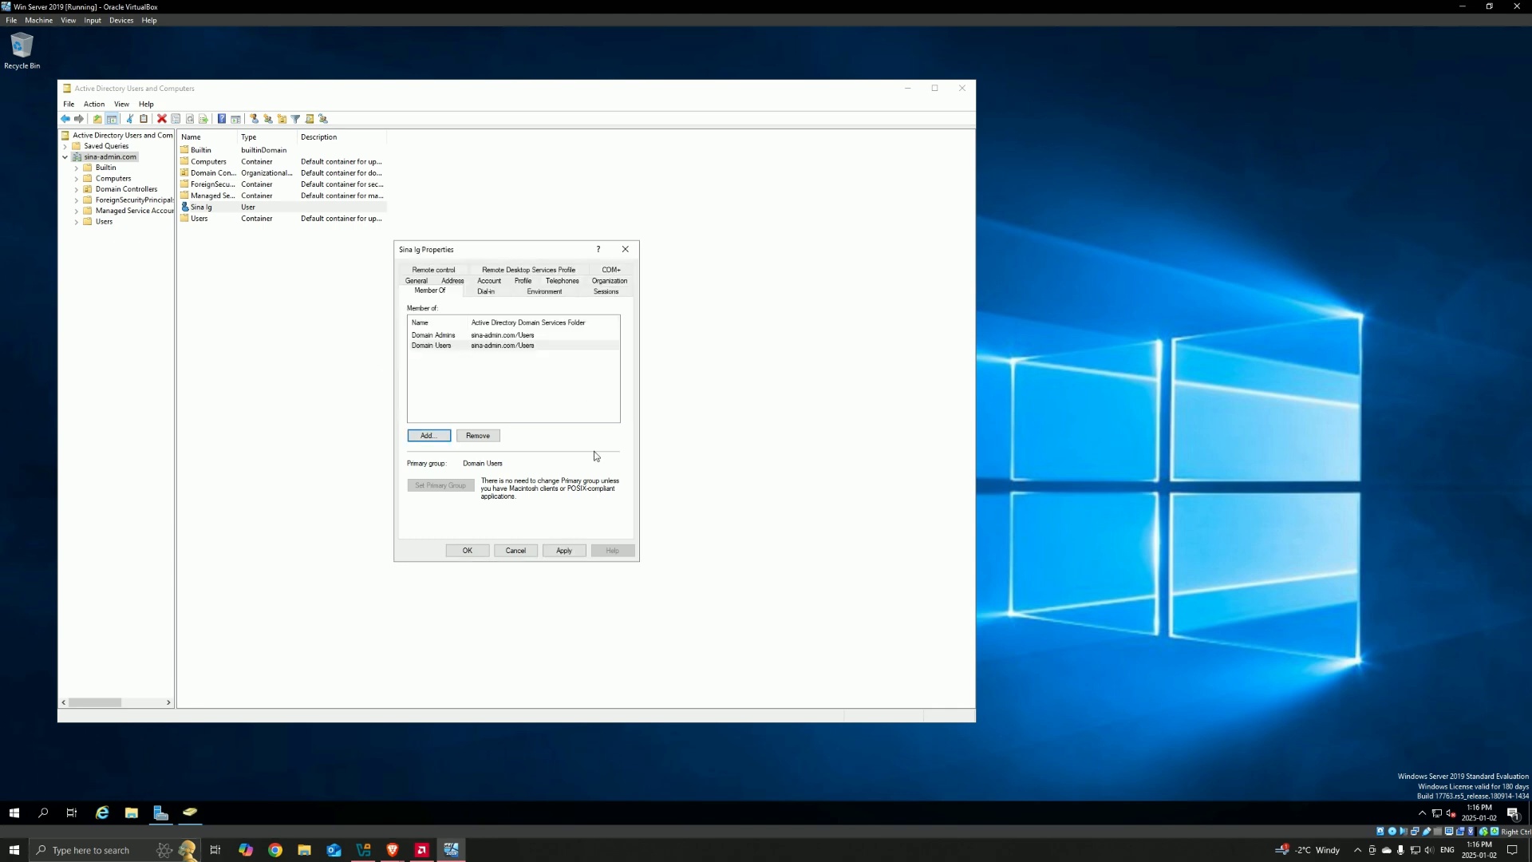
pyautogui.click(464, 554)
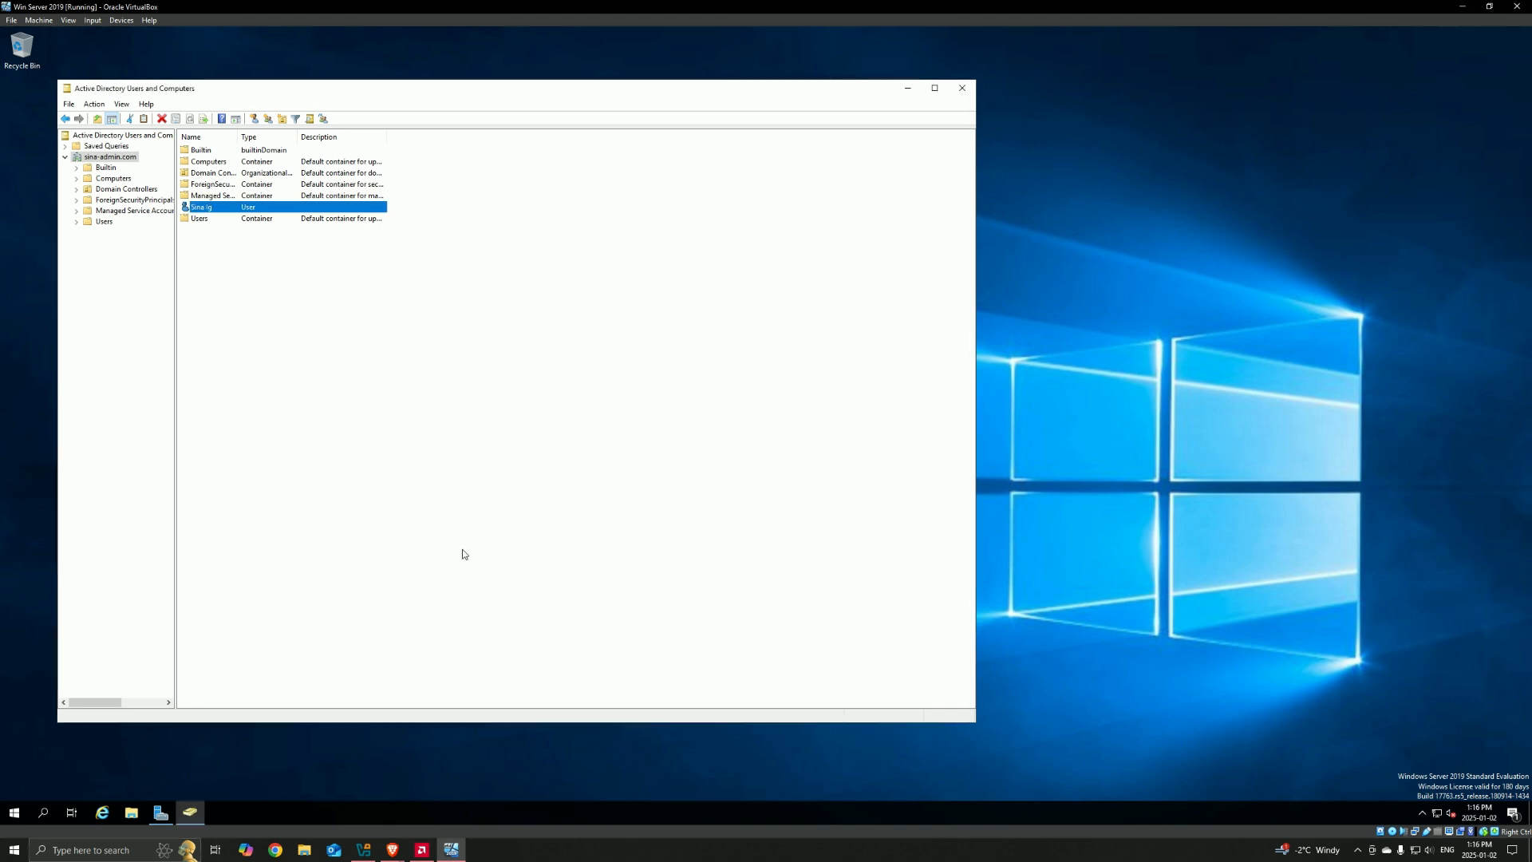
# Step: Close Active Directory Users and Computers and sign out of the Administrator account
pyautogui.click(962, 88)
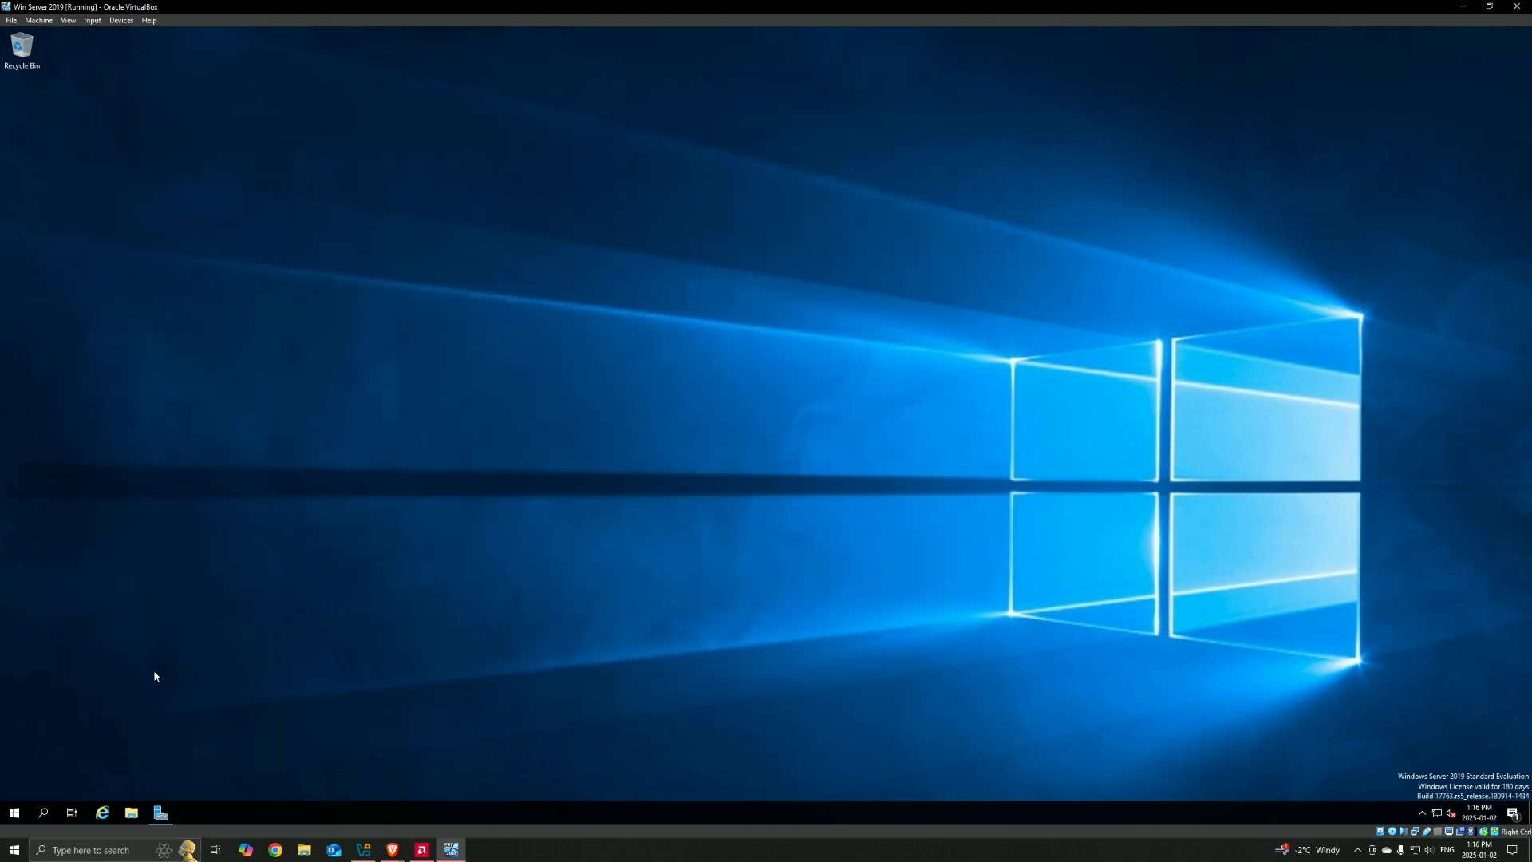
pyautogui.rightClick(15, 812)
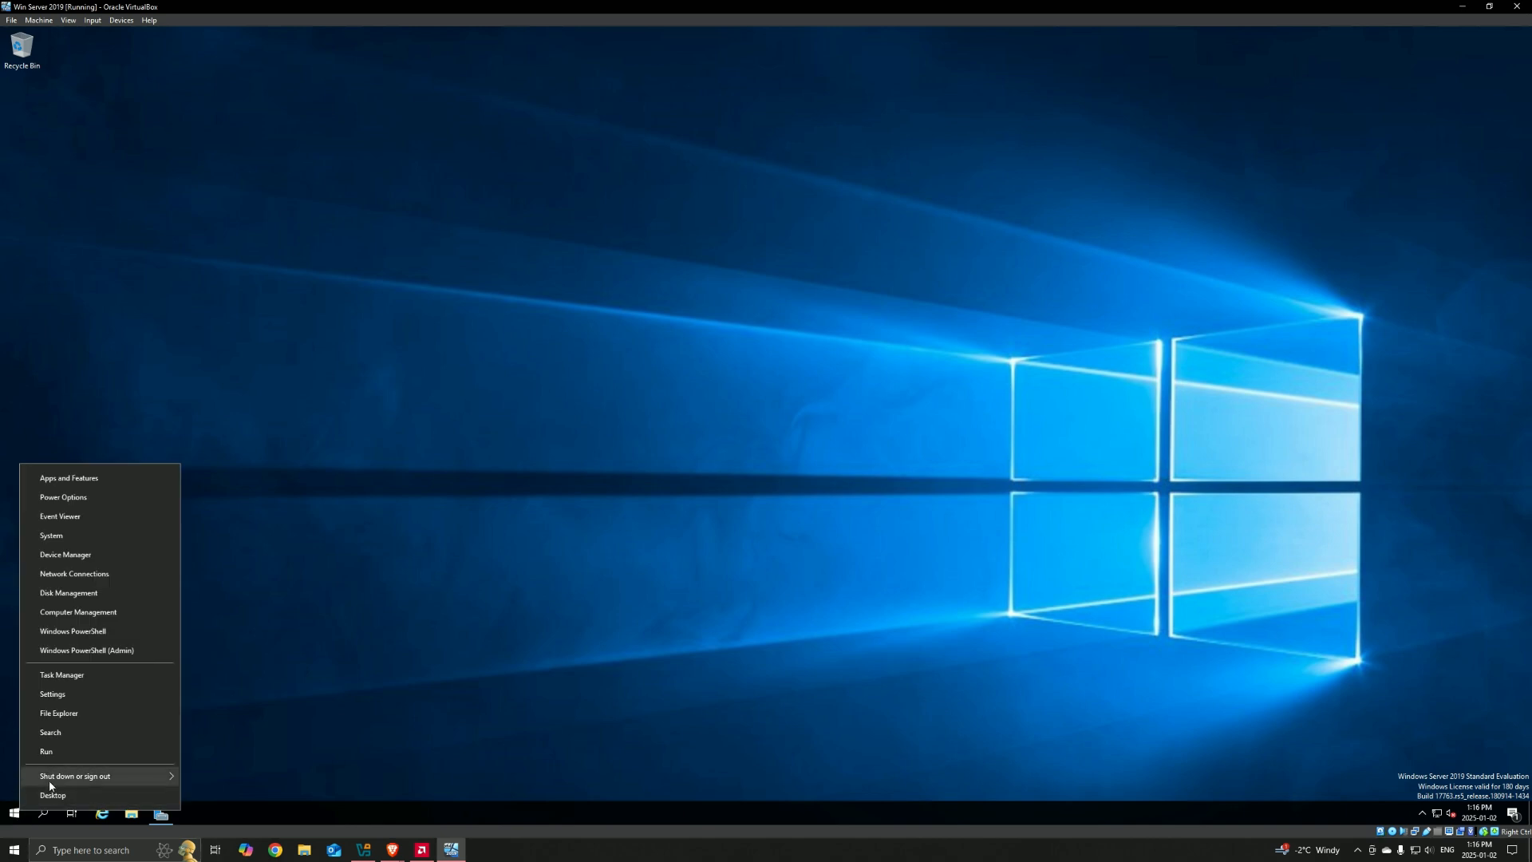
pyautogui.moveTo(152, 776)
pyautogui.click(223, 735)
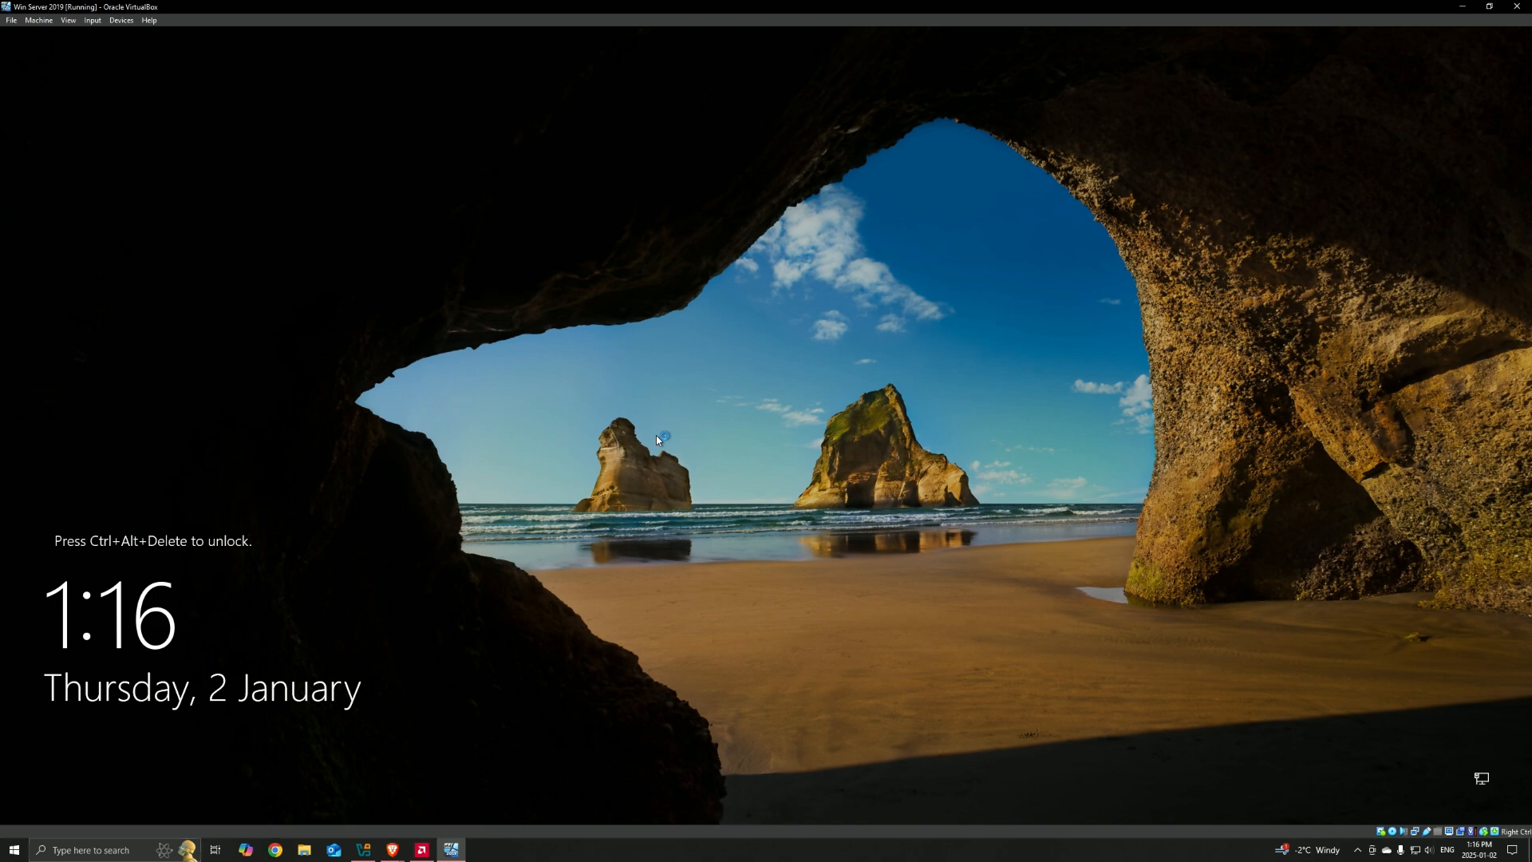
# Step: Unlock the server and sign in to SINA-ADMIN as another user with the new account's logon name and password
pyautogui.hotkey('ctrl', 'alt', 'Delete')
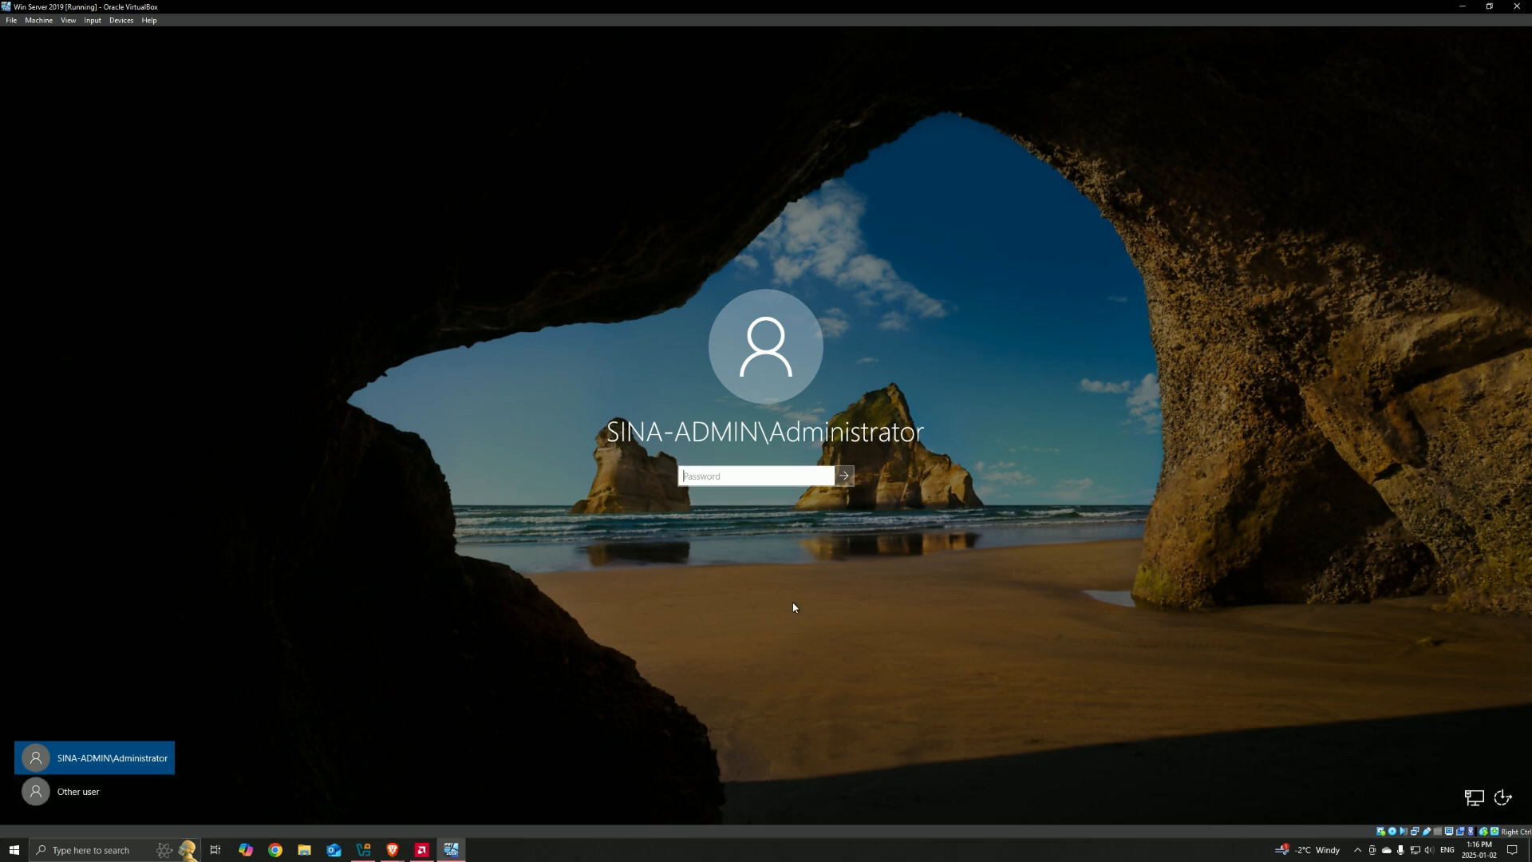
pyautogui.click(78, 791)
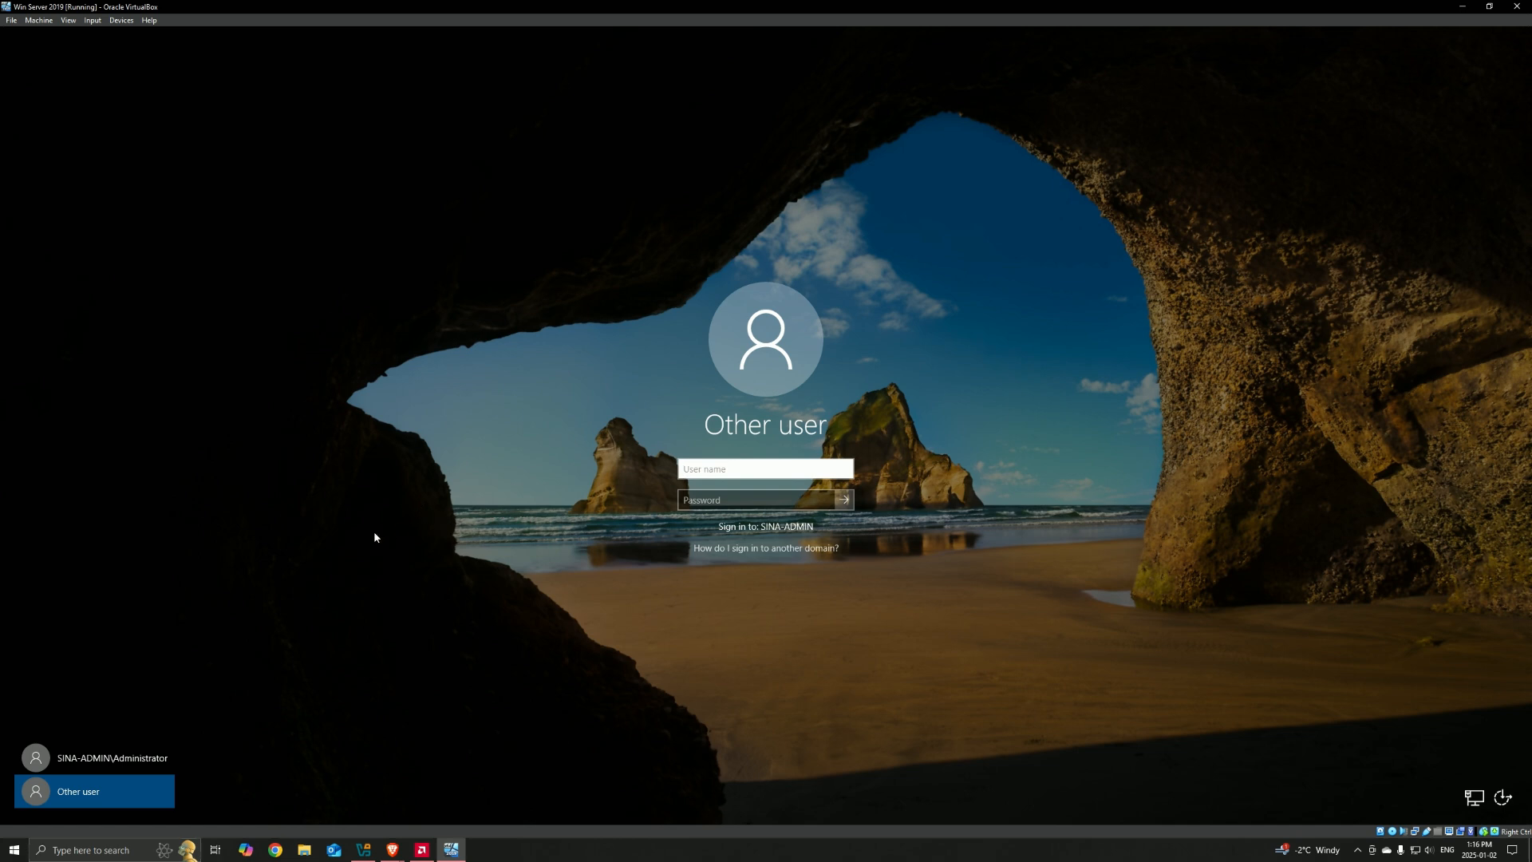
pyautogui.write('s-ighani')
pyautogui.press('Tab')
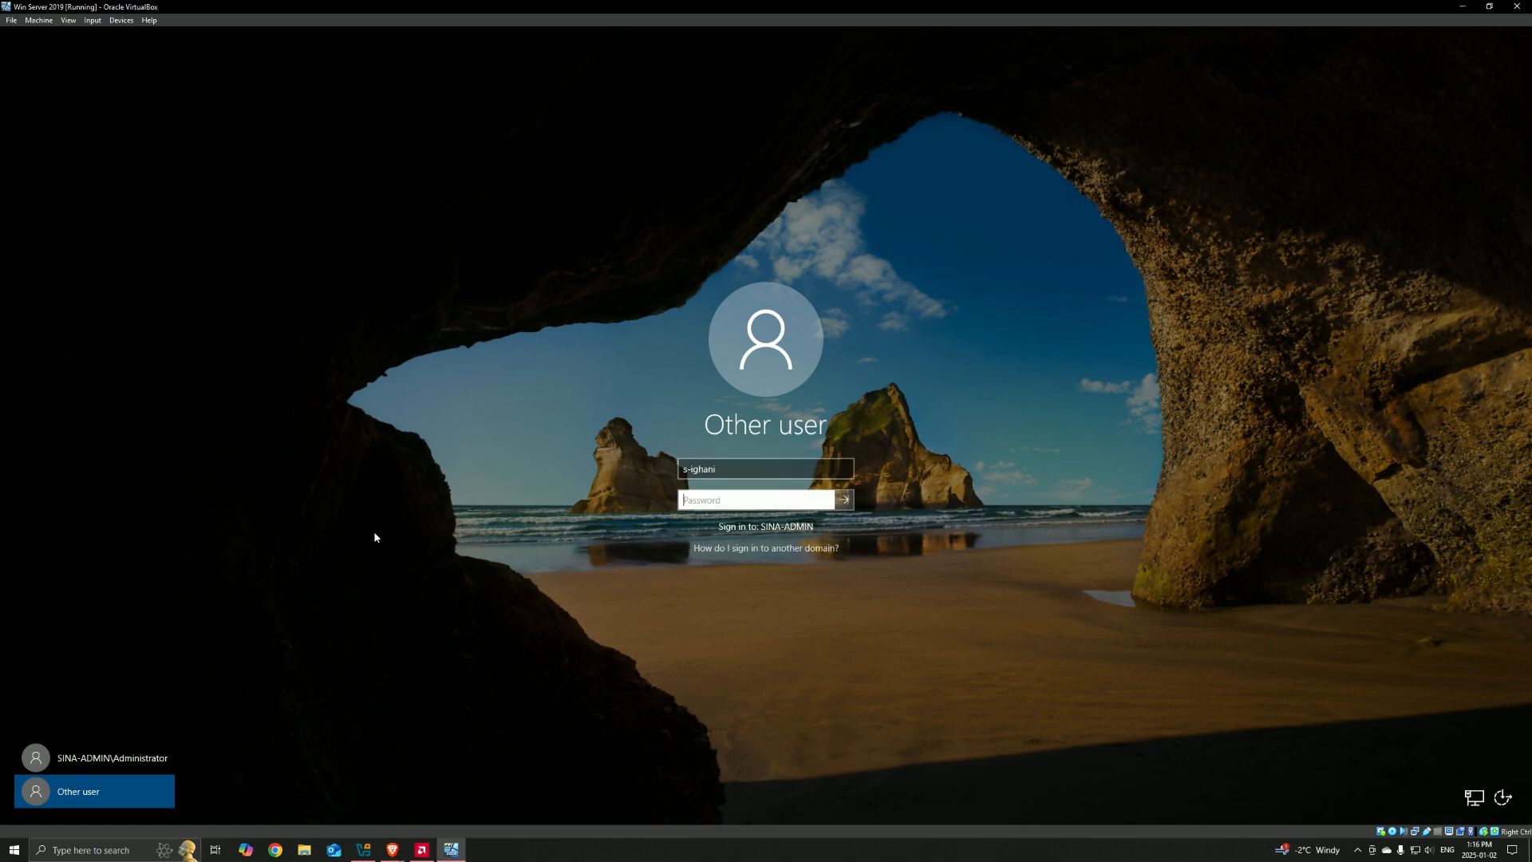
pyautogui.write('P@ssw0rd')
pyautogui.press('Return')
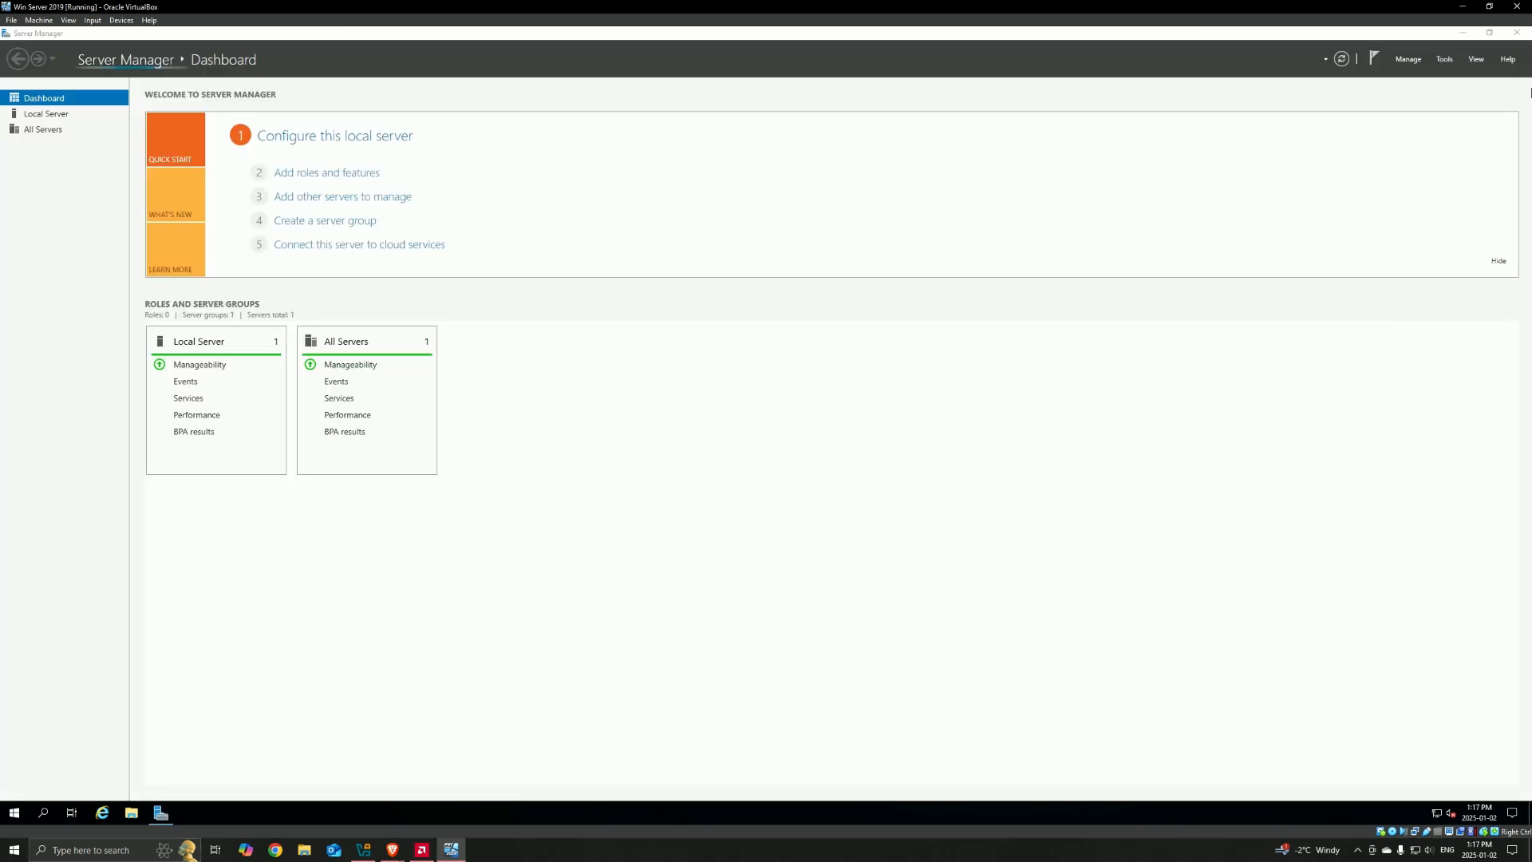
# Step: Restore the Server Manager window to its smaller size and close it
pyautogui.click(1489, 33)
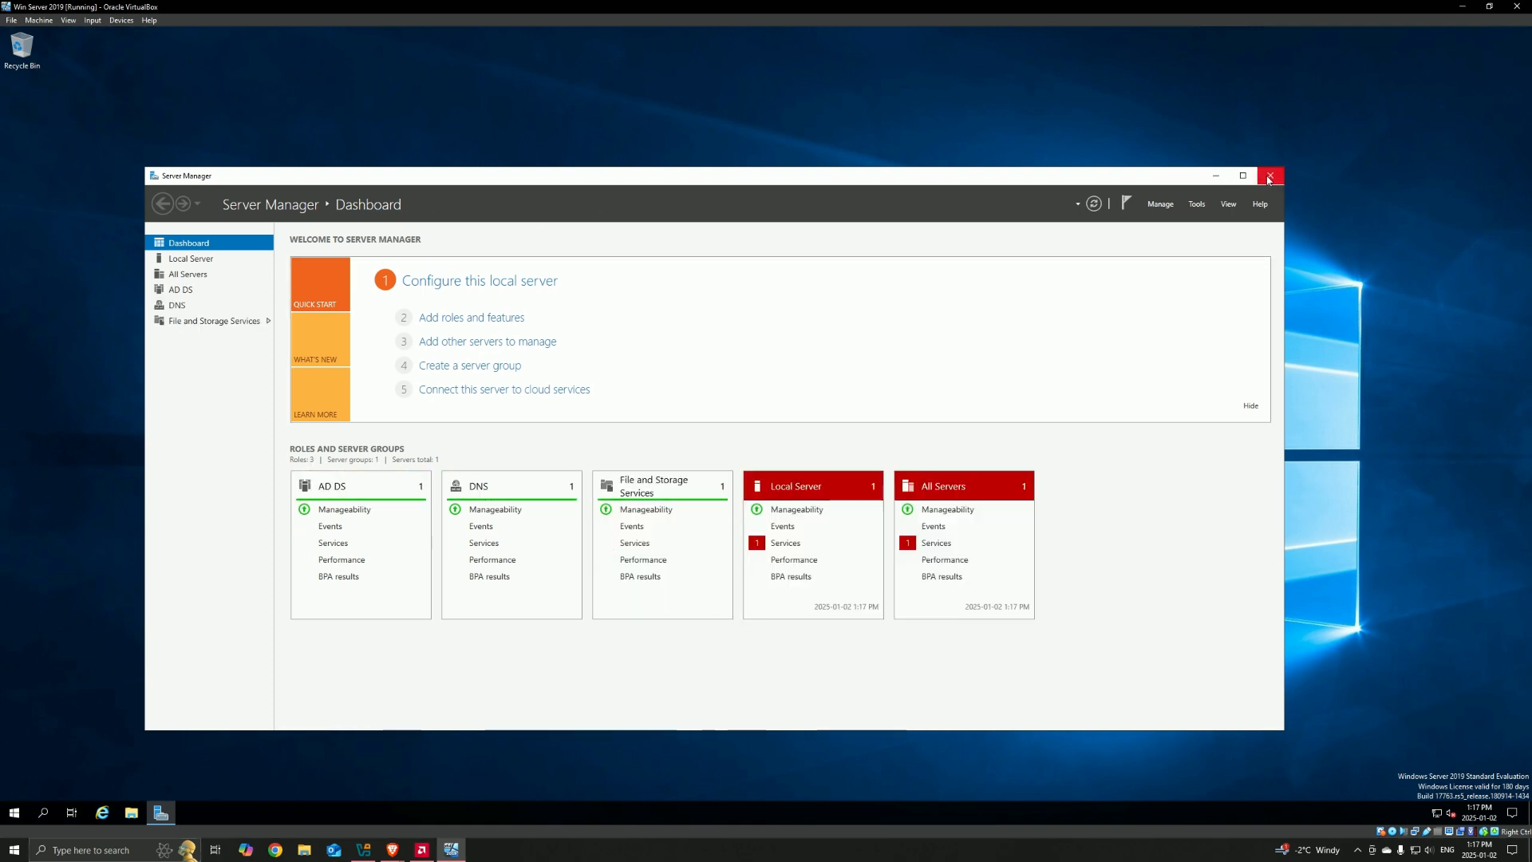
pyautogui.click(1270, 177)
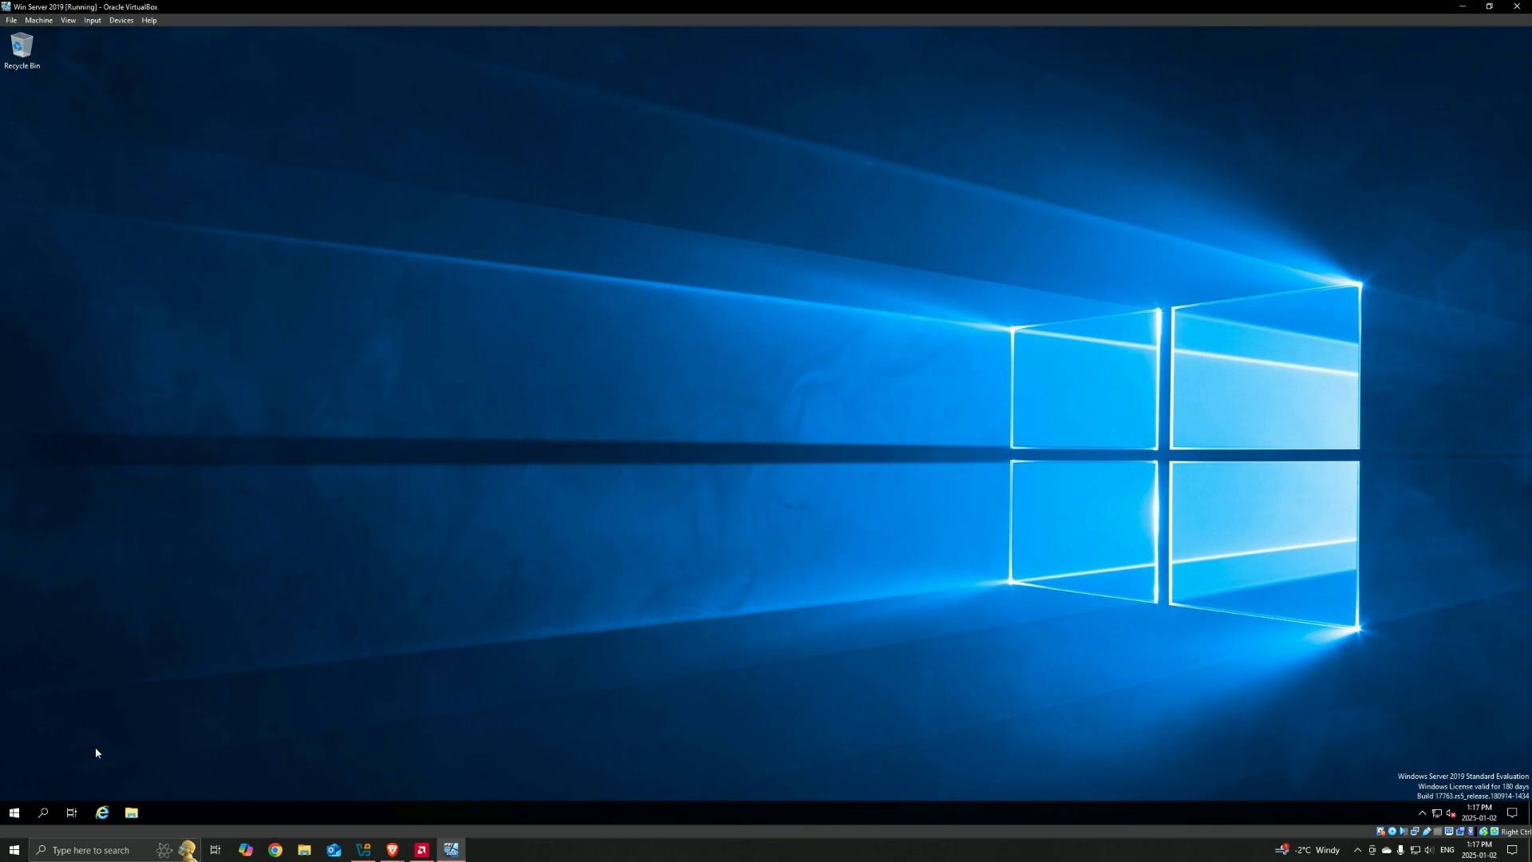
pyautogui.click(421, 849)
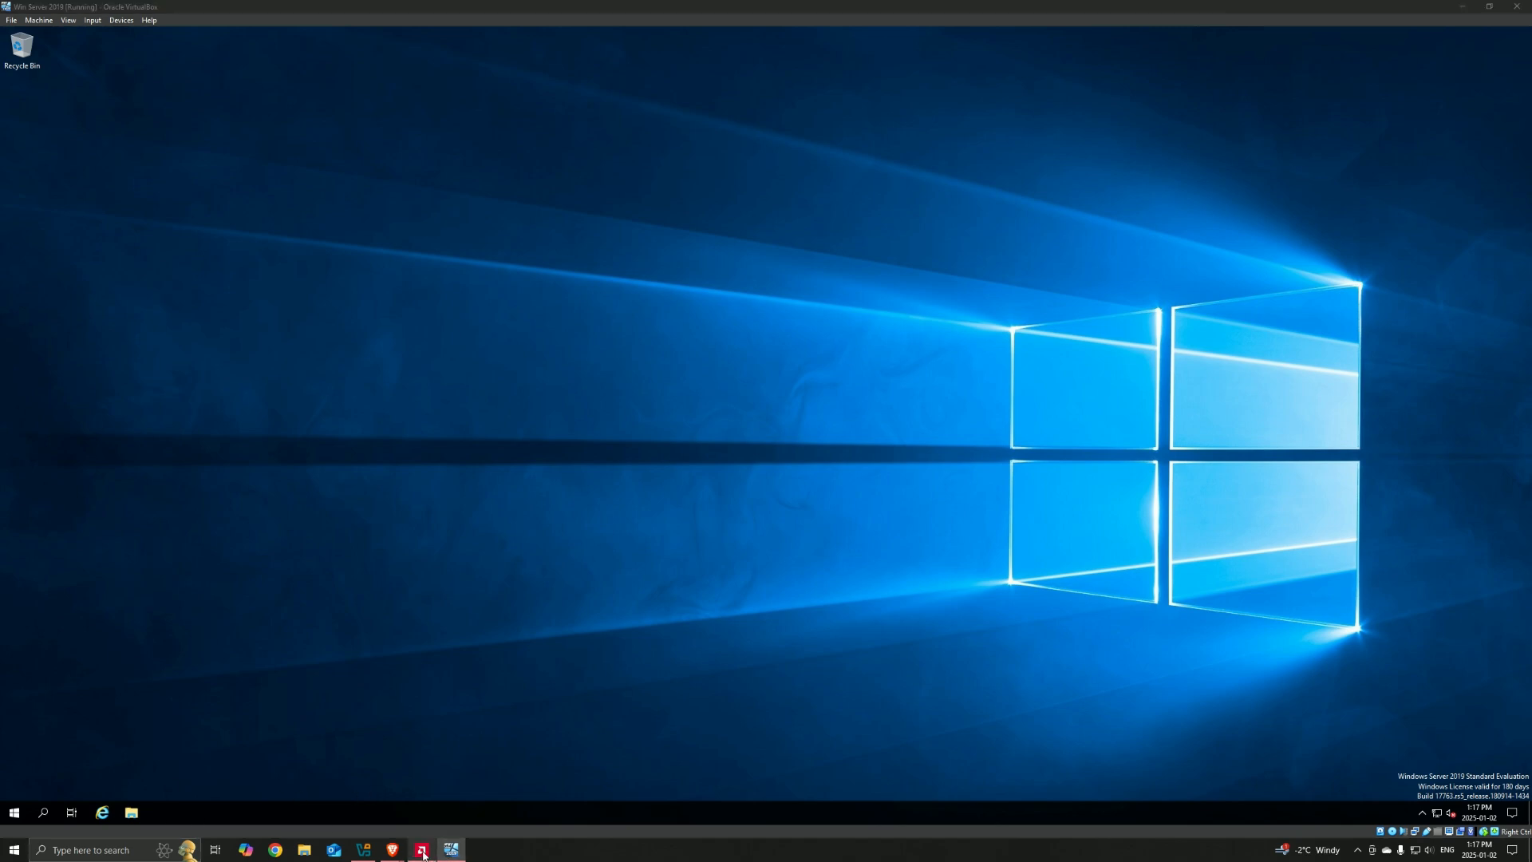
pyautogui.click(872, 787)
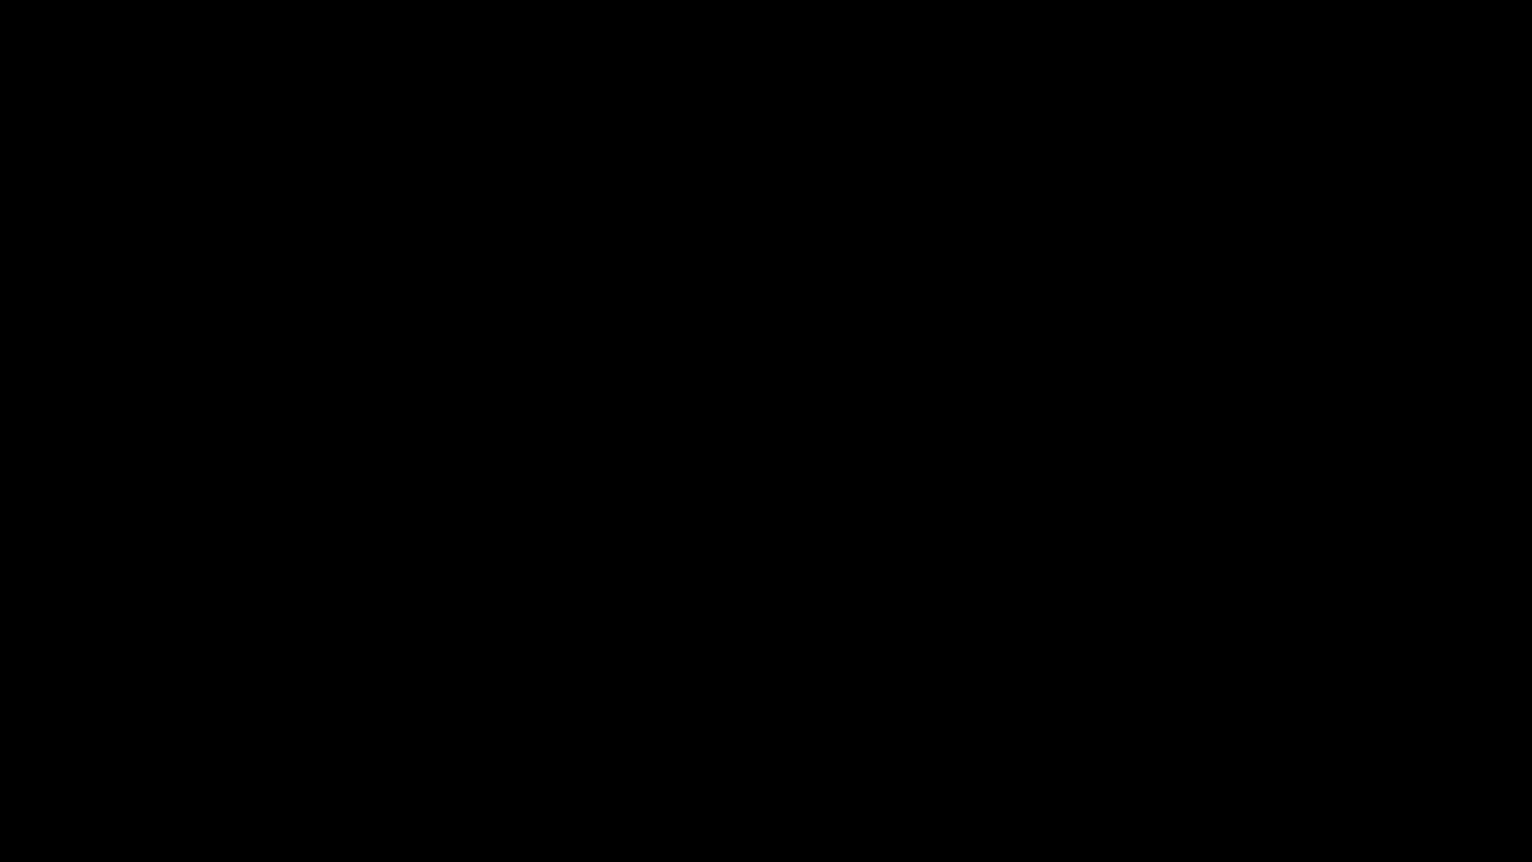